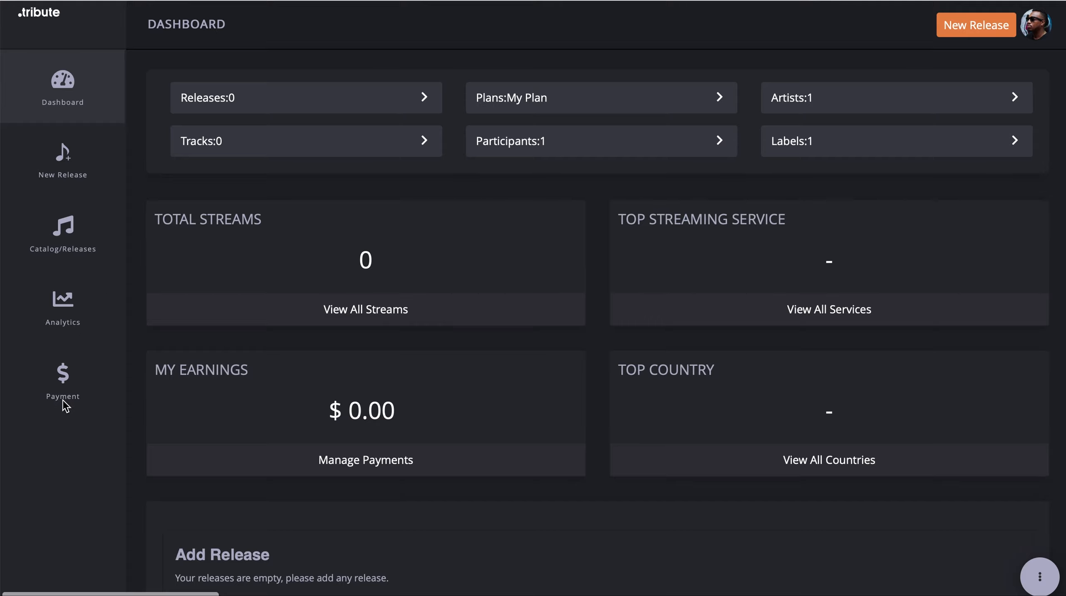
- Open the track upload page from the catalog's tracks library
left_click(69, 95)
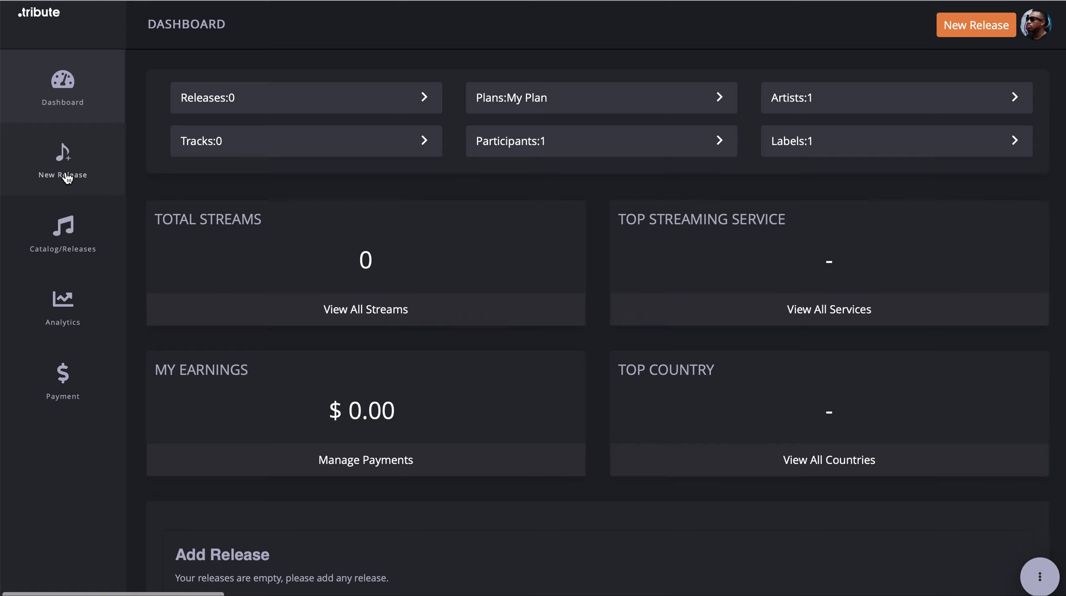
left_click(71, 254)
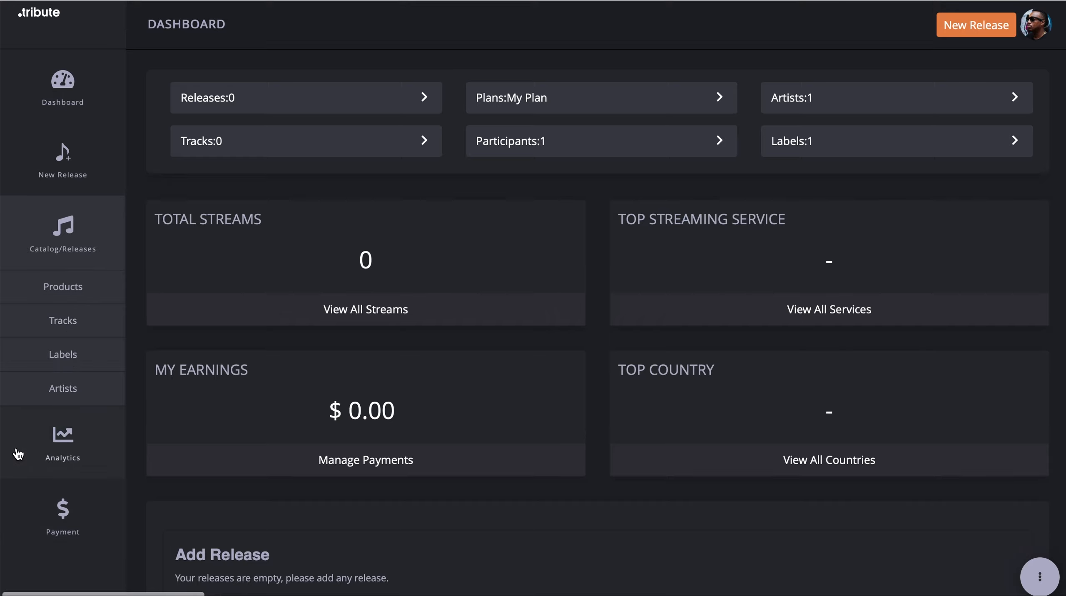
left_click(41, 292)
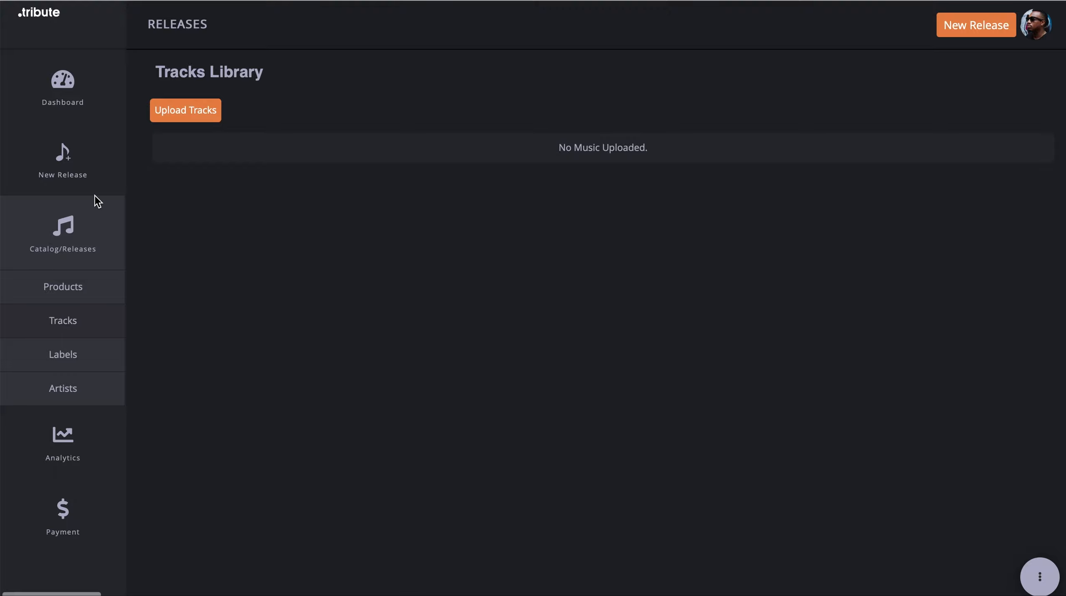
left_click(186, 111)
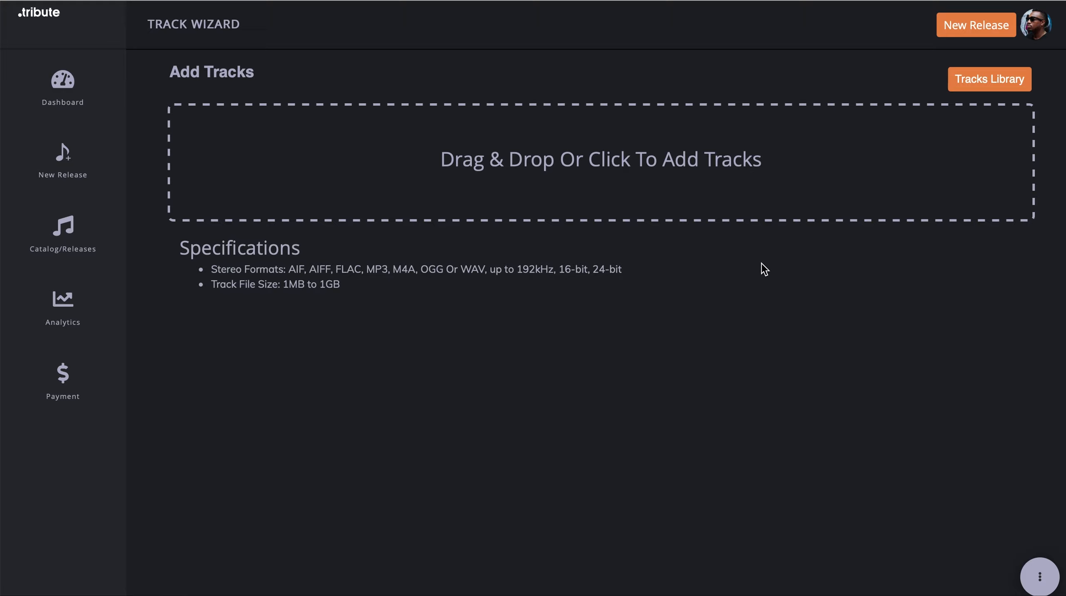
- Start adding tracks and browse to the rothsteinbeatz folder inside Downloads
left_click(628, 166)
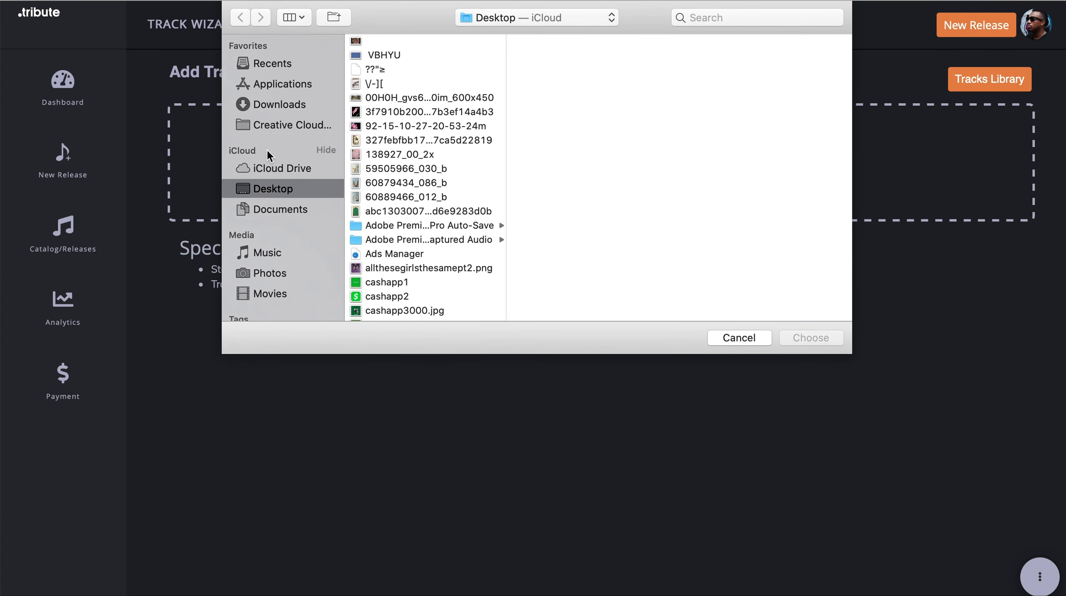
left_click(273, 107)
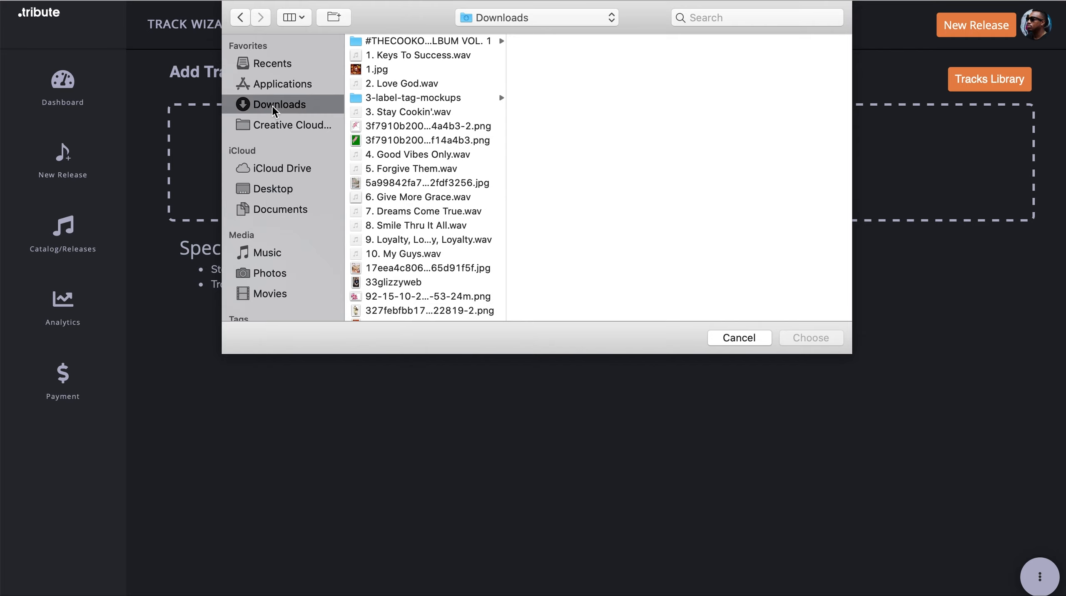
scroll(389, 140, "down", 2)
scroll(389, 140, "up", 2)
scroll(389, 140, "down", 10)
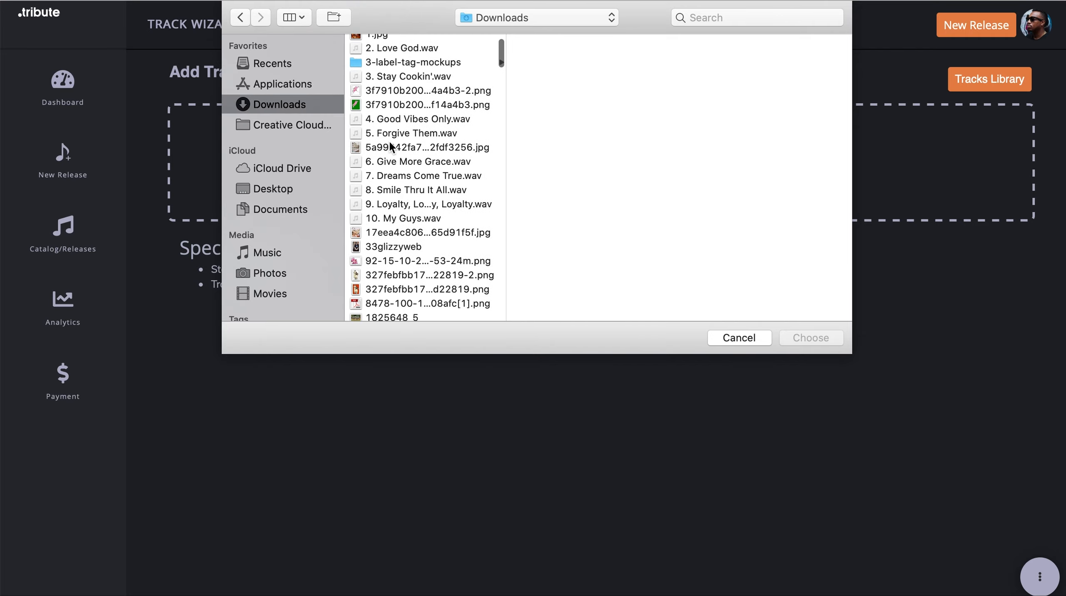
scroll(389, 142, "down", 20)
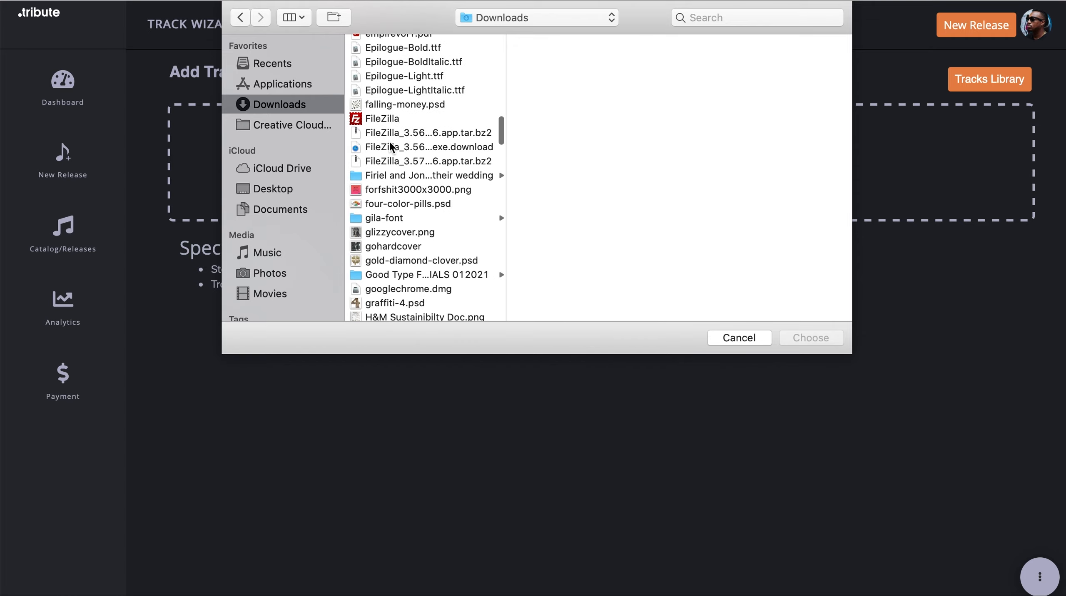
scroll(389, 140, "down", 20)
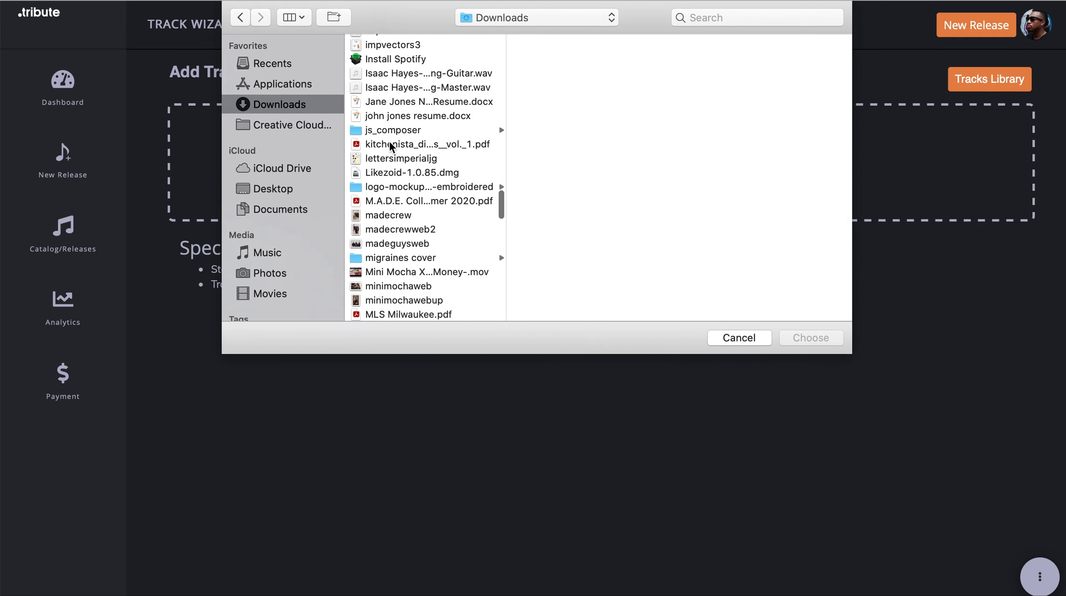
scroll(389, 140, "down", 20)
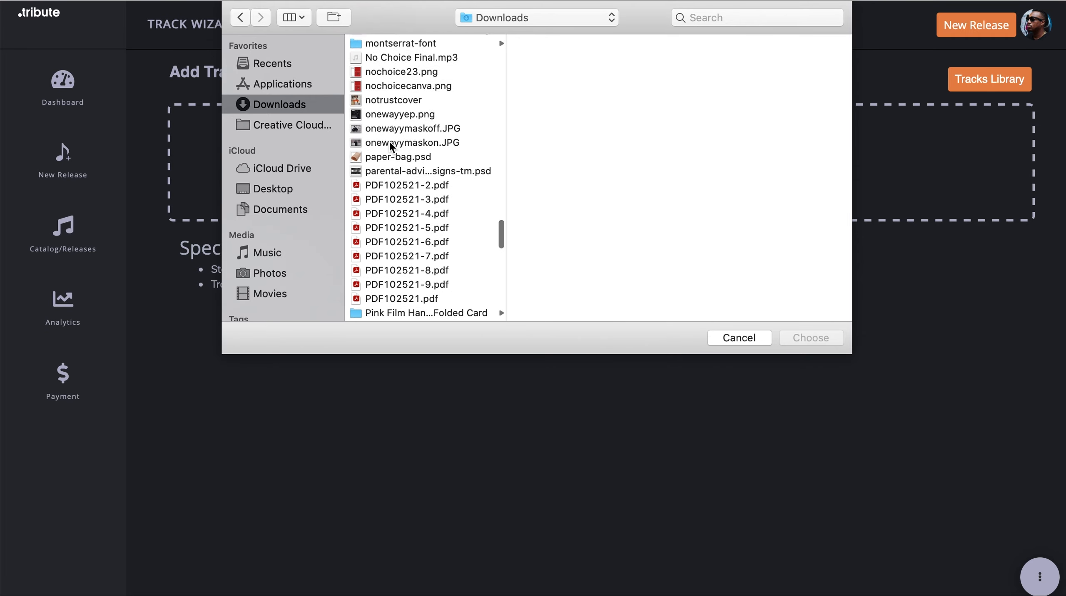
scroll(389, 141, "down", 10)
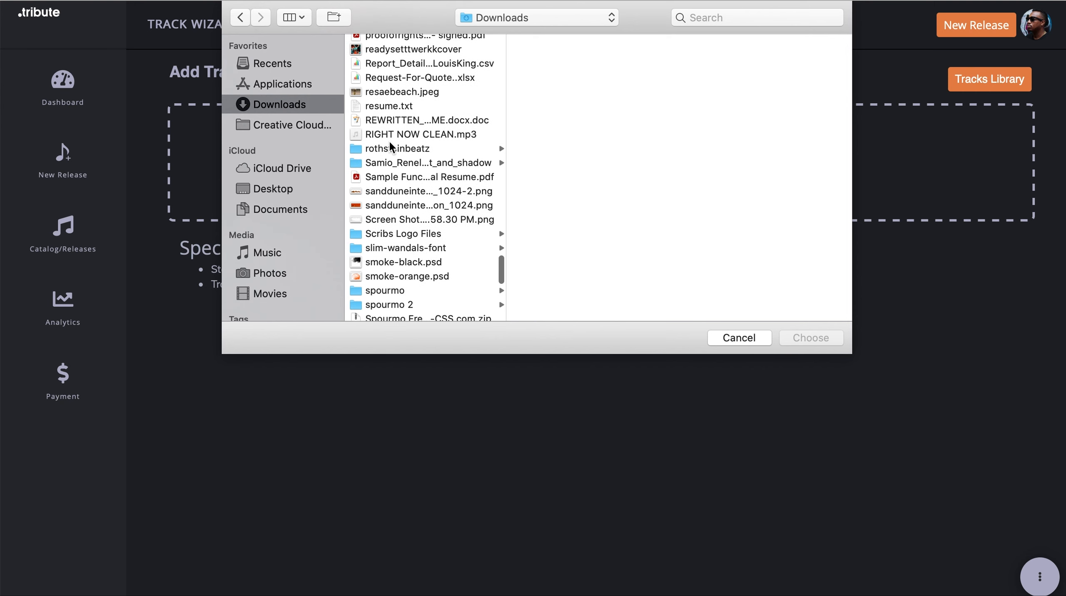
left_click(382, 147)
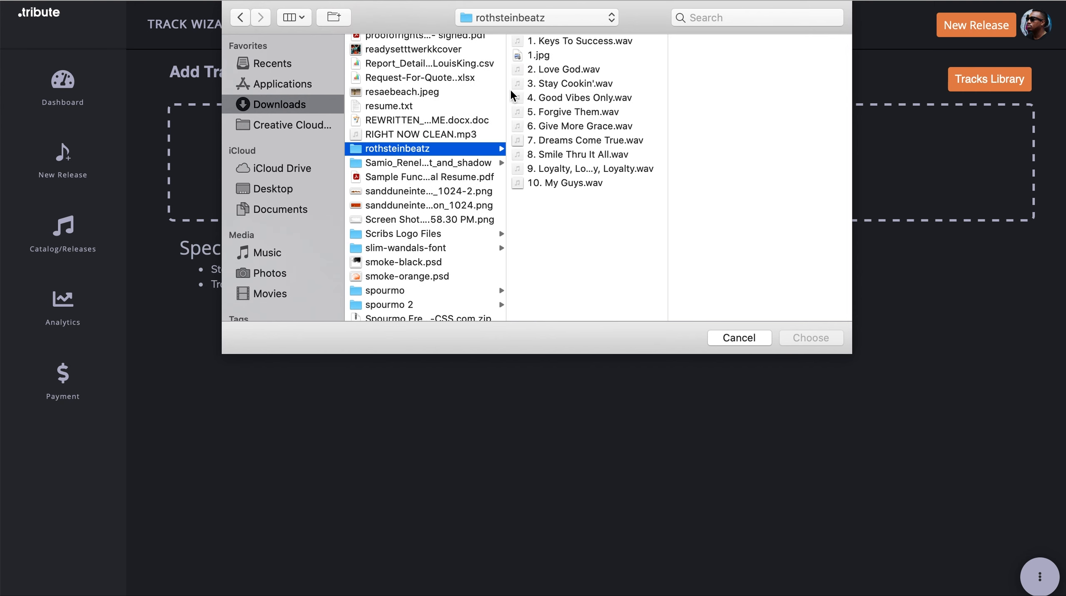
- Upload all ten WAV tracks, from "1. Keys To Success.wav" to "10. My Guys.wav", leaving out 1.jpg
left_click(550, 42)
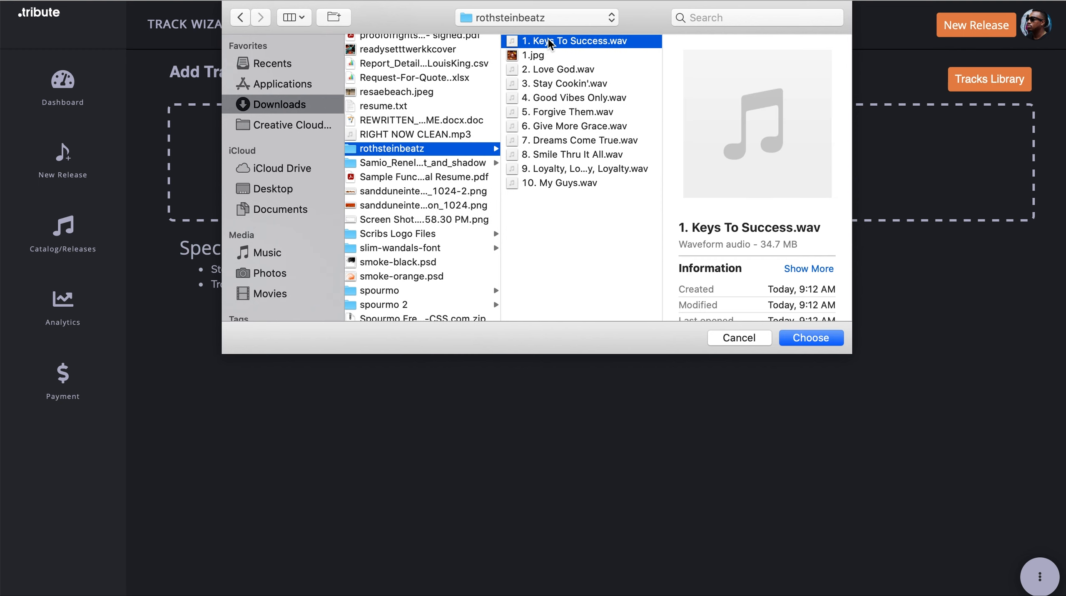
left_click(547, 69, "super")
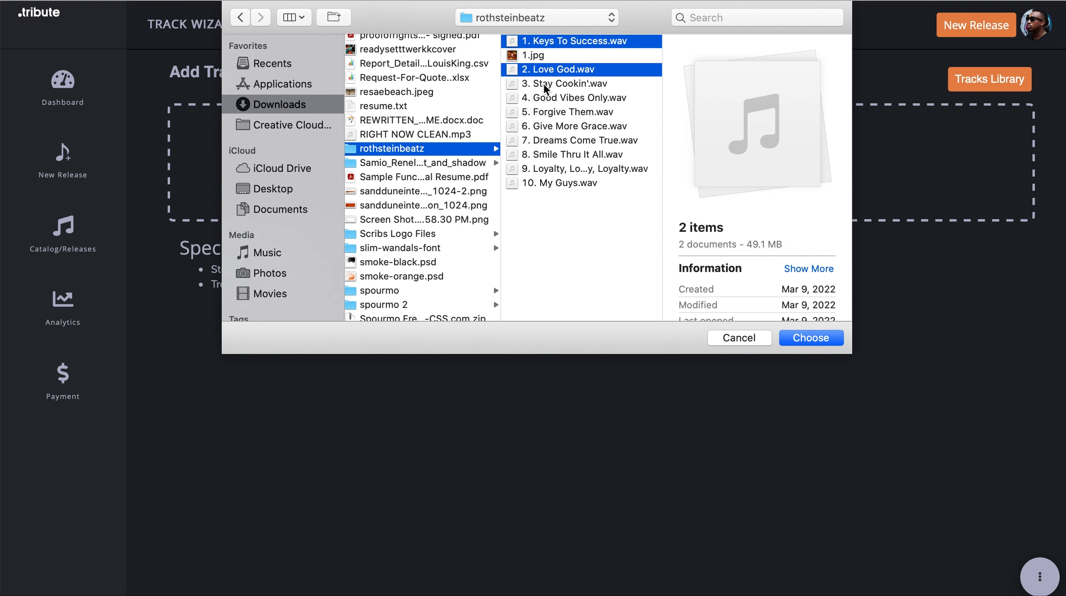
left_click(544, 84, "super")
left_click(545, 102, "super")
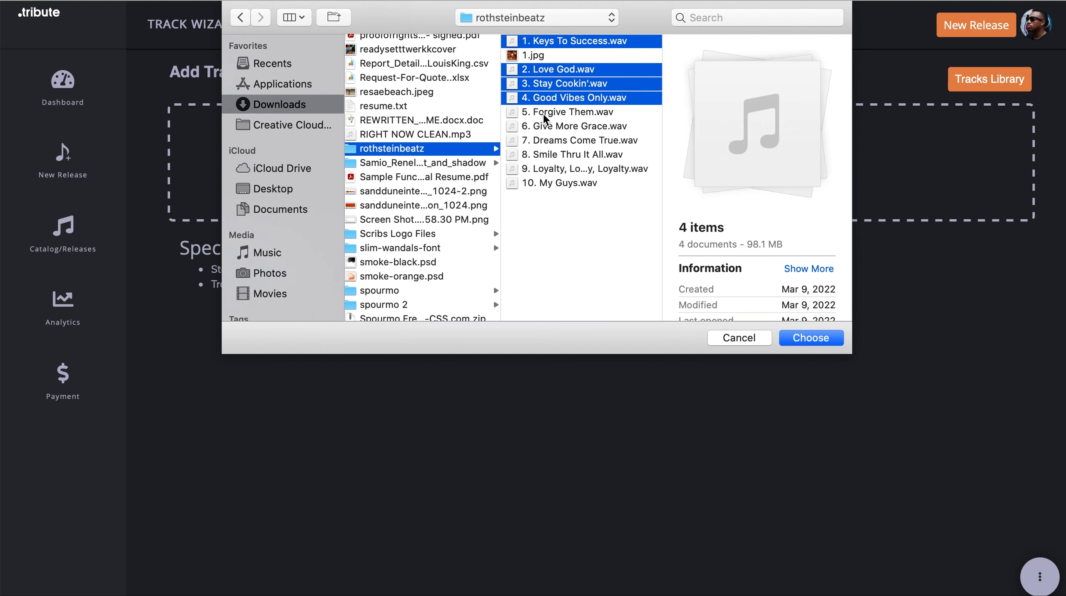
left_click(544, 116, "super")
left_click(545, 128, "super")
left_click(545, 142, "super")
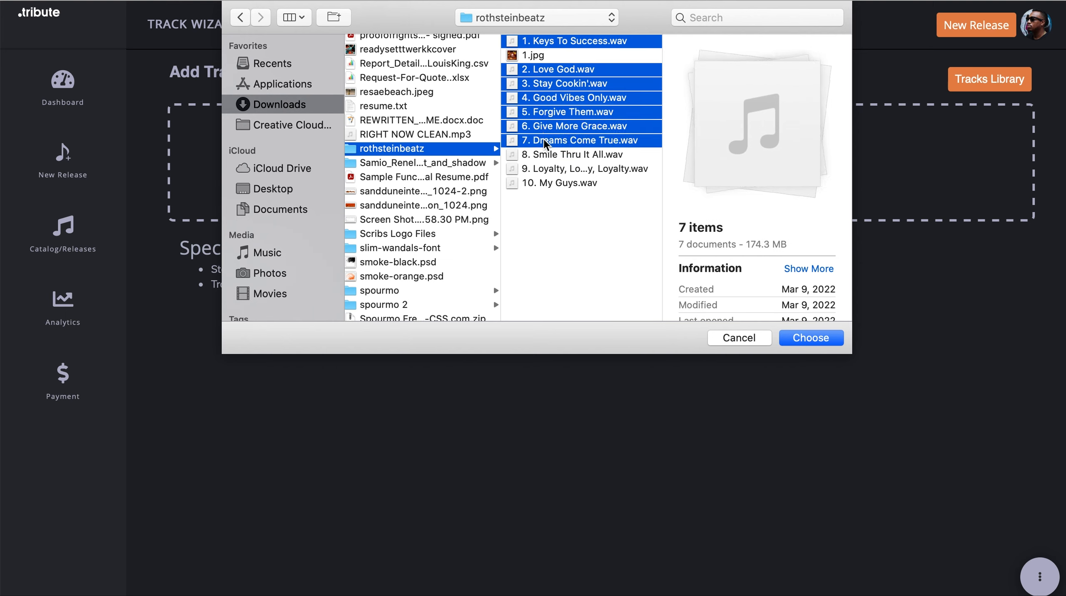
left_click(543, 156, "super")
left_click(544, 170, "super")
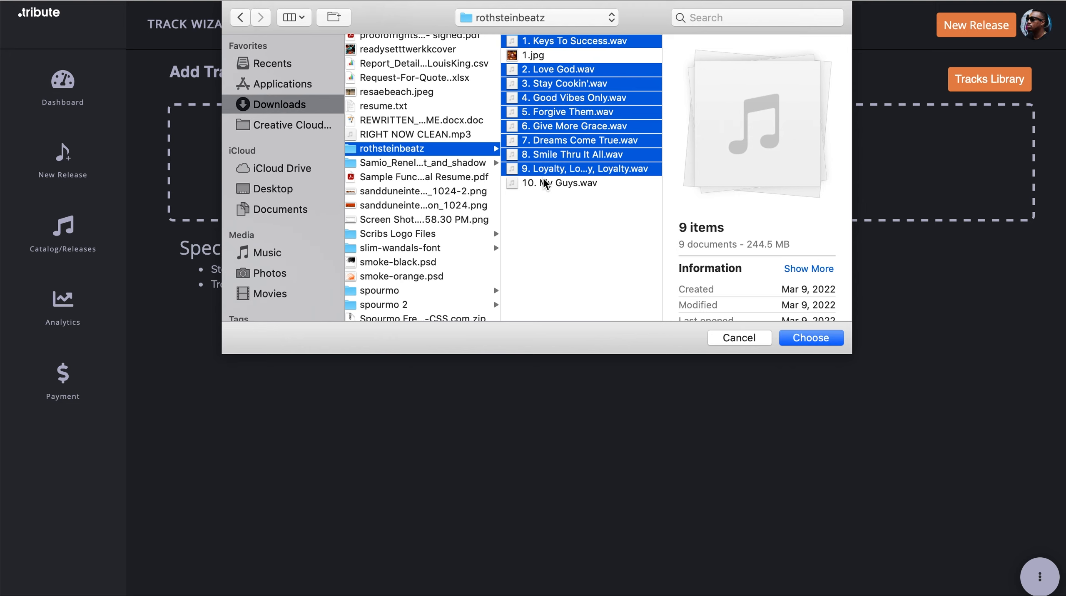
left_click(544, 184, "super")
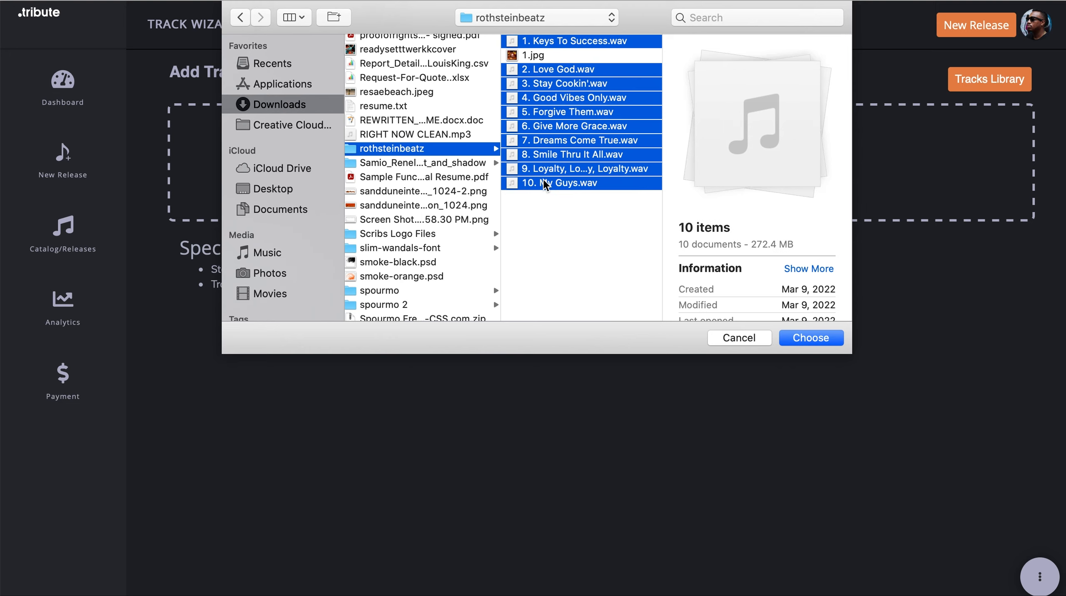
left_click(801, 337)
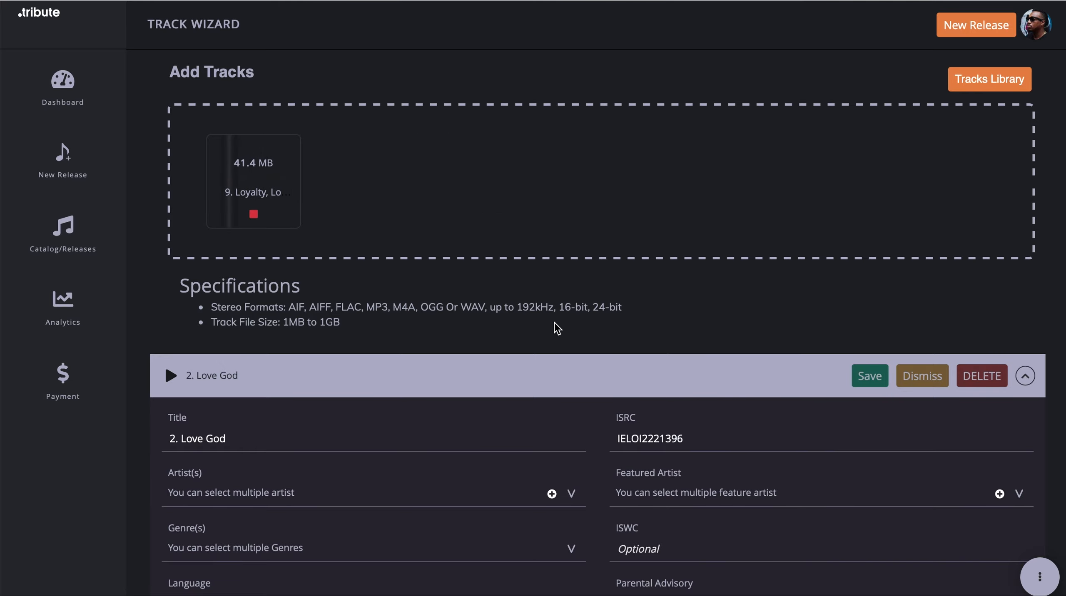
- Look through the detail forms of the uploaded tracks, checking their titles, ISRC codes and empty fields
scroll(481, 431, "down", 1)
scroll(484, 436, "down", 3)
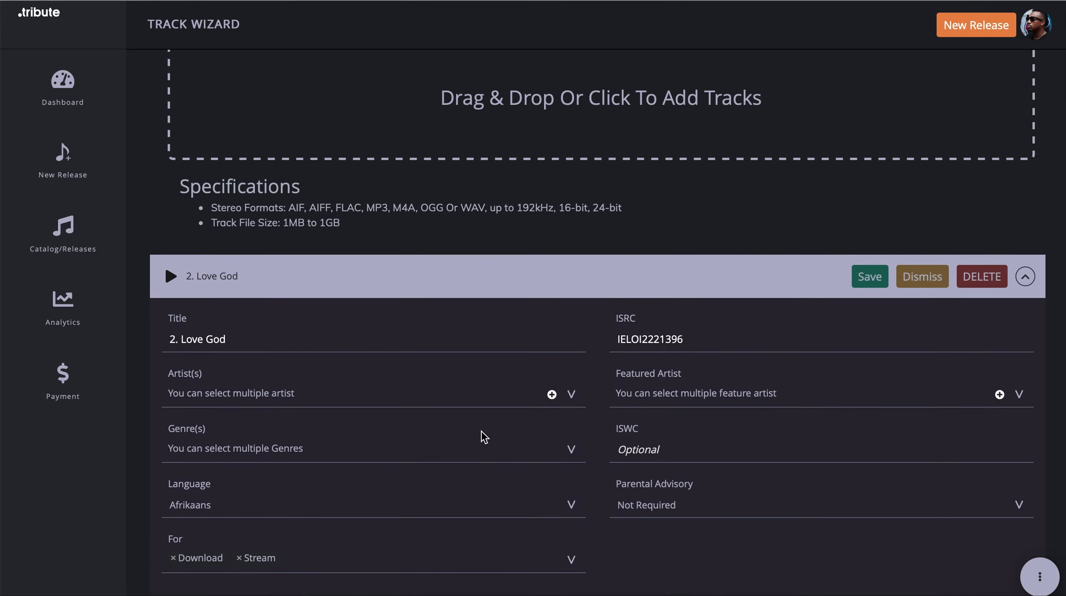
scroll(484, 437, "up", 3)
scroll(484, 436, "down", 10)
scroll(484, 436, "down", 12)
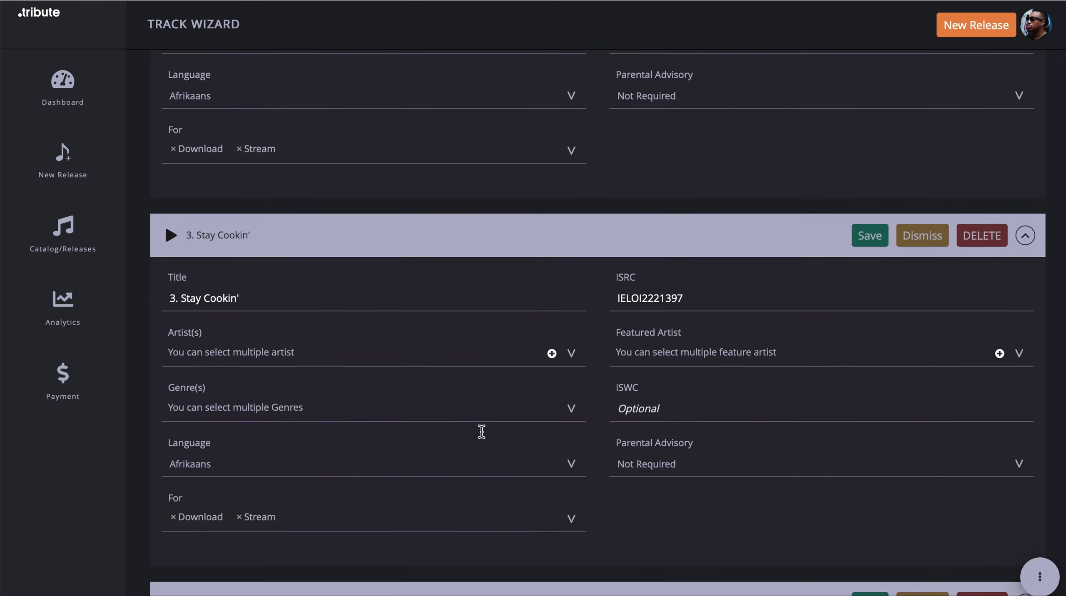
scroll(482, 434, "down", 10)
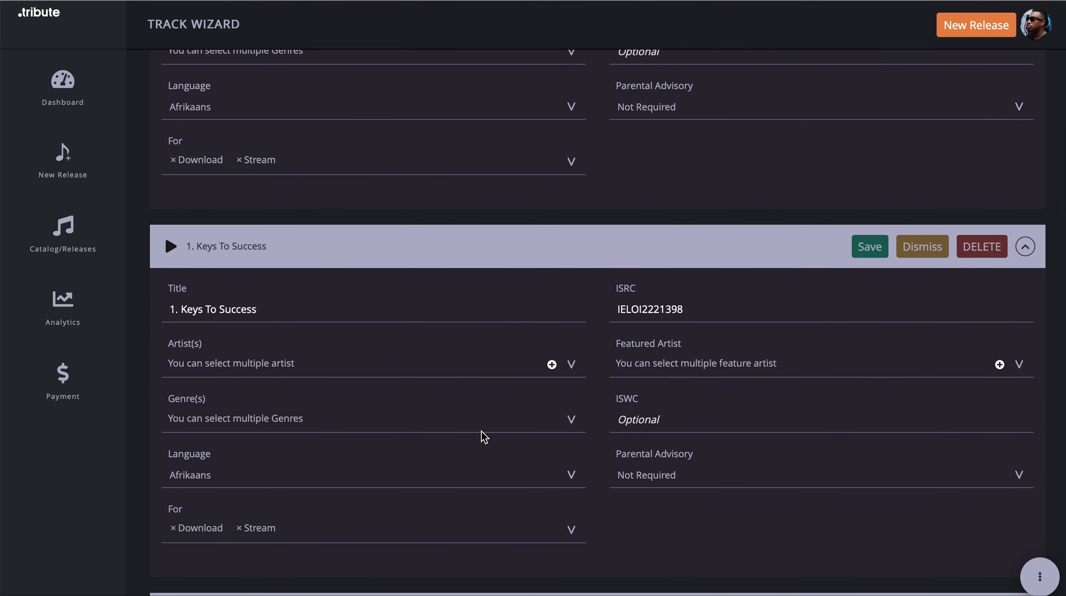
scroll(483, 436, "down", 1)
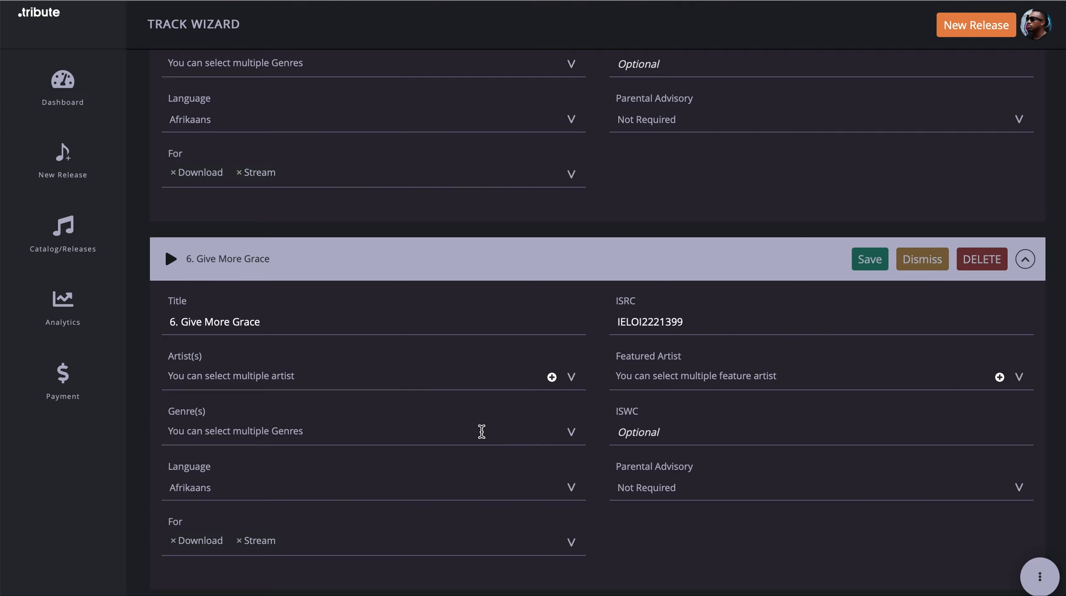
scroll(482, 431, "down", 20)
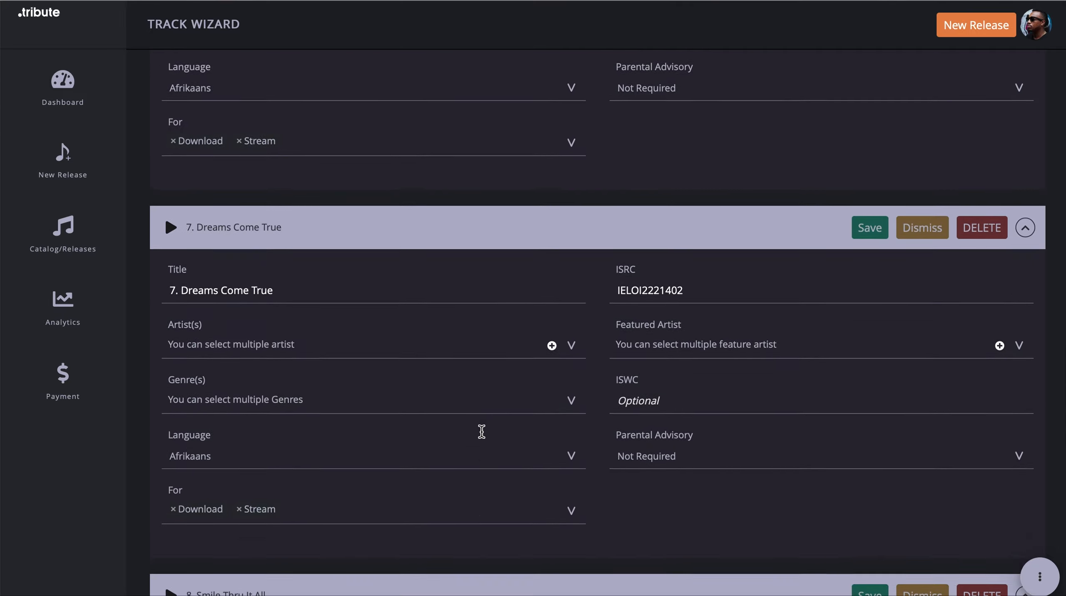
scroll(482, 431, "down", 20)
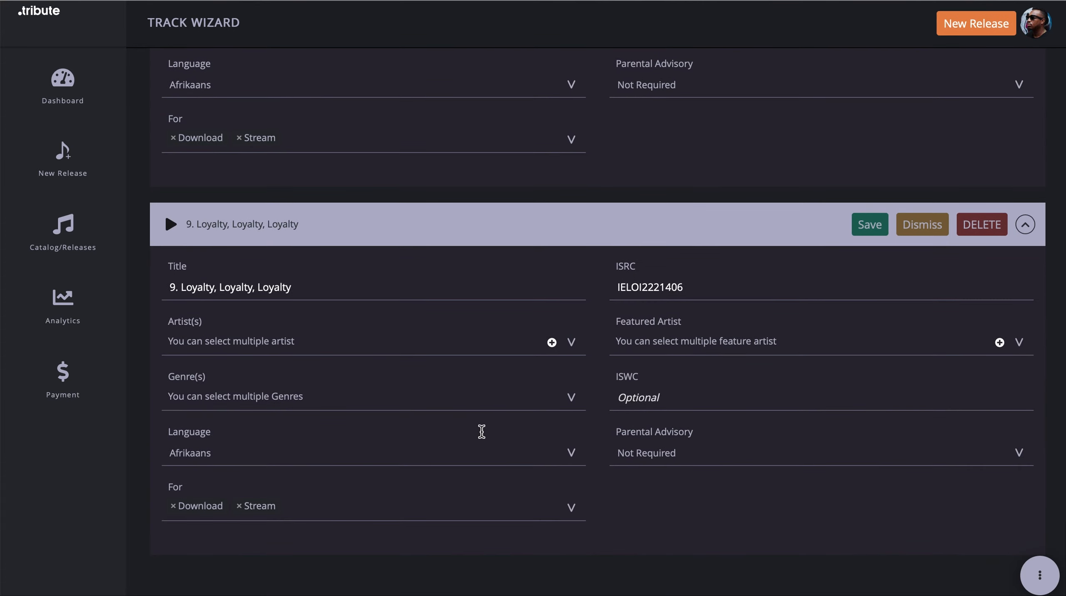
scroll(482, 435, "up", 20)
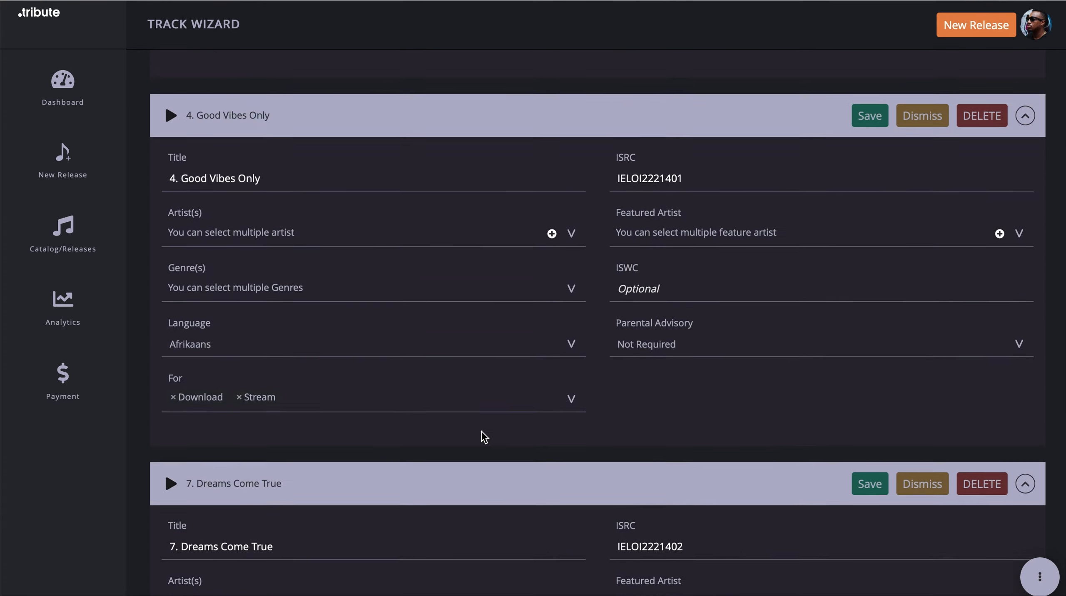
scroll(484, 436, "up", 20)
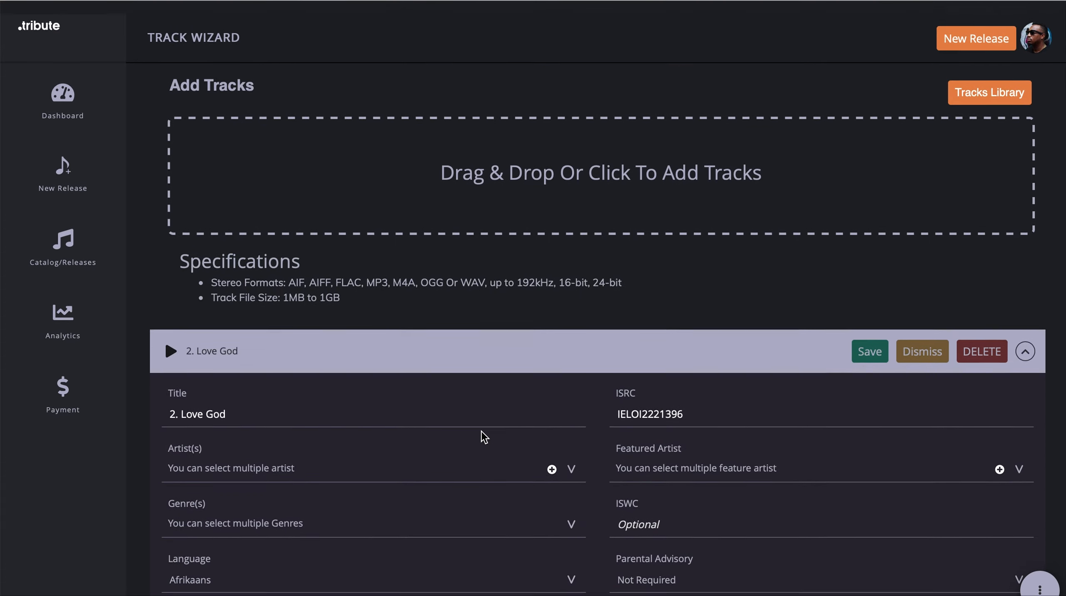
- Remove the number prefix from the "2. Love God" title, leaving "Love God", and assign Rothstein Beatz as the track's artist
scroll(484, 437, "down", 3)
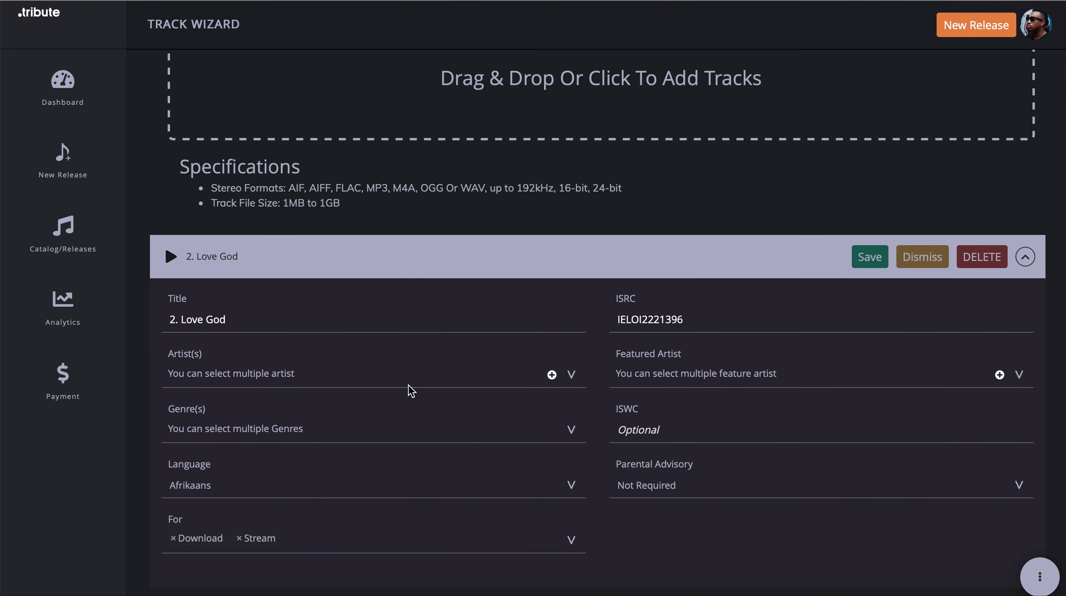
scroll(411, 394, "down", 1)
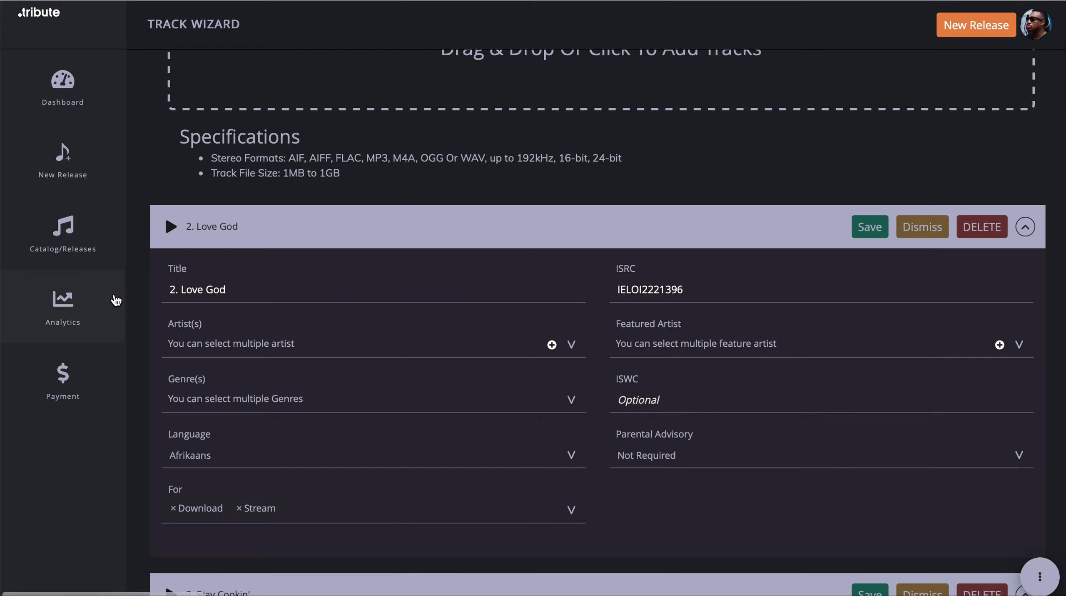
scroll(241, 250, "up", 1)
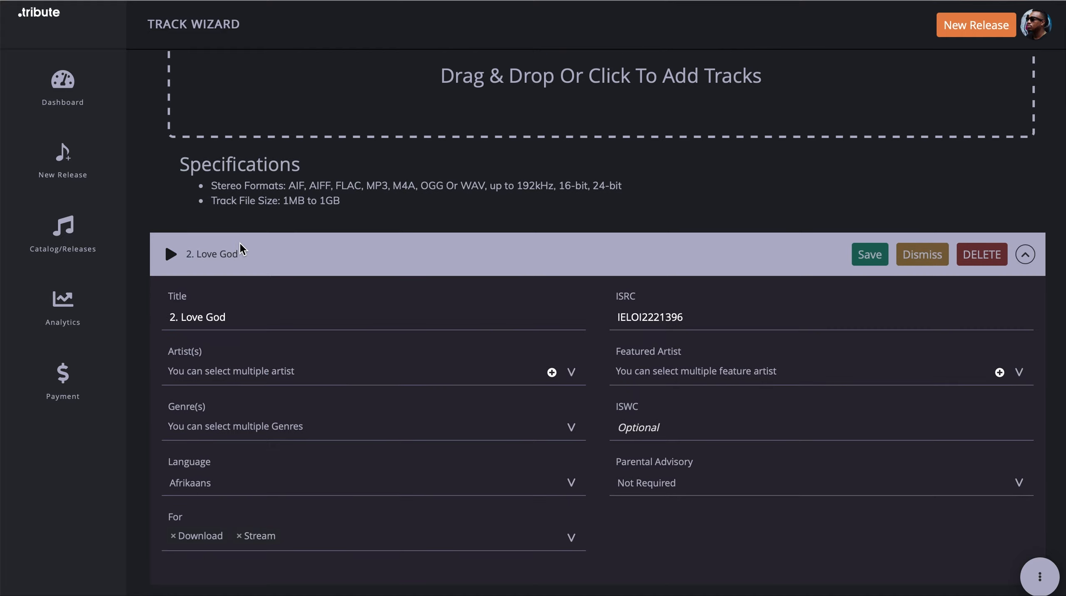
scroll(241, 249, "down", 3)
scroll(241, 242, "down", 2)
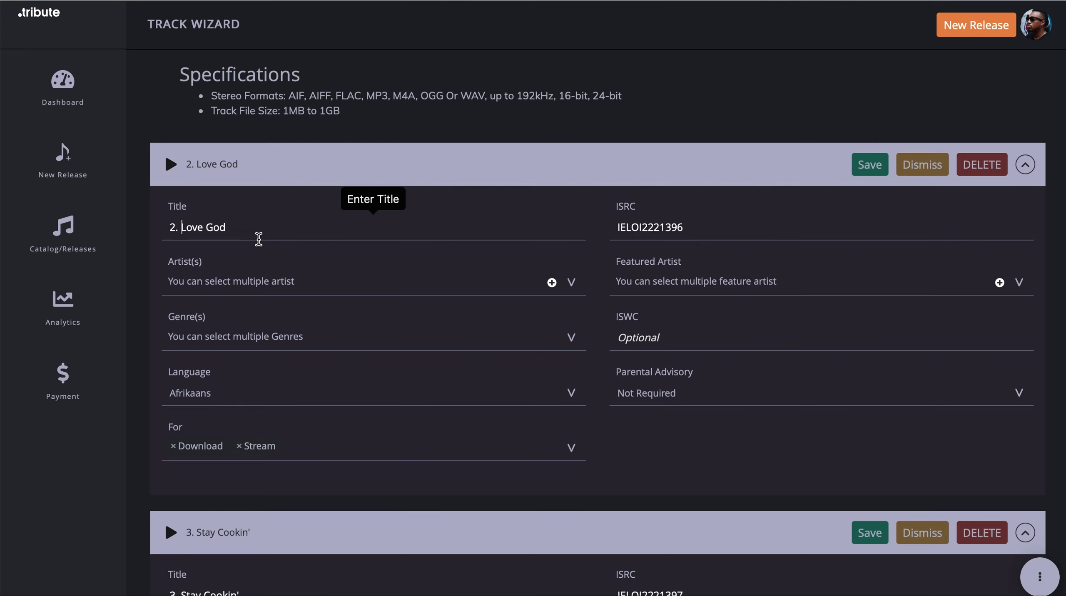
key("BackSpace")
key("BackSpace")
key("BackSpace")
left_click(221, 279)
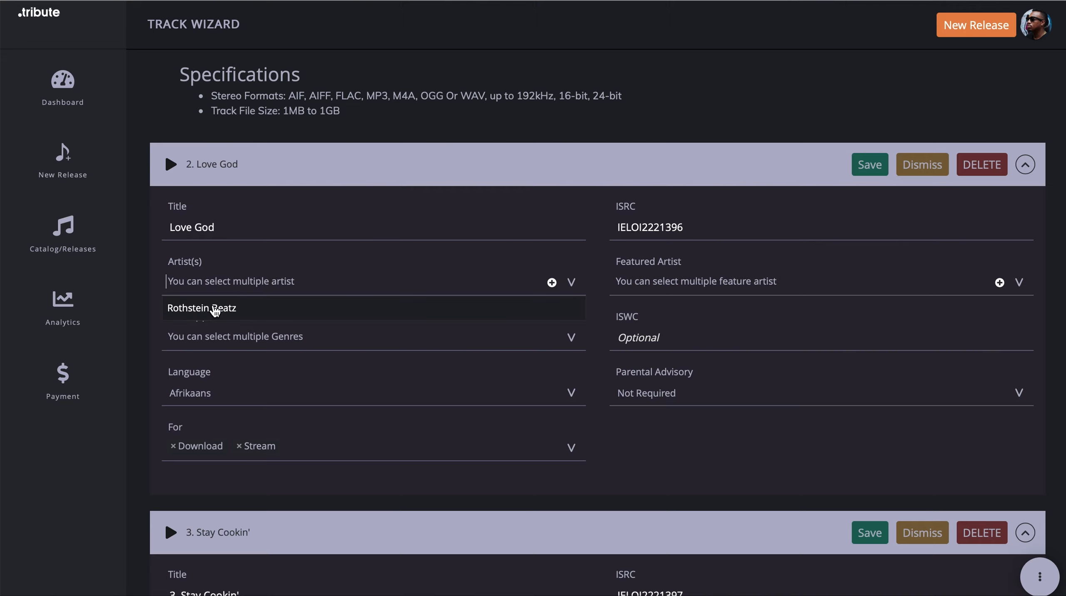
left_click(215, 309)
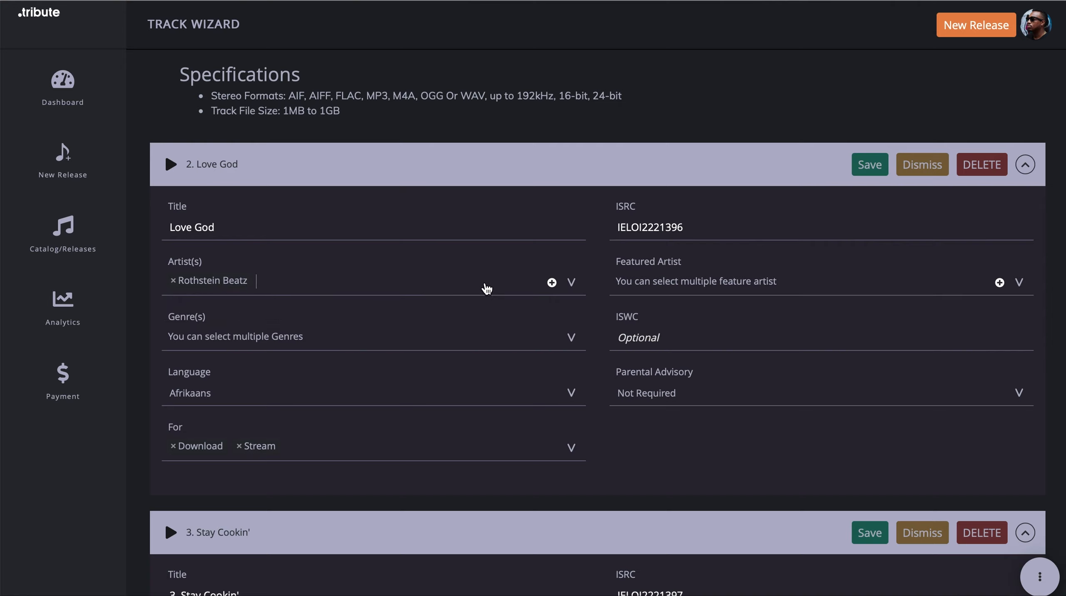
- Set the genre of the Love God track to Hip-Hop/Rap
scroll(484, 289, "down", 1)
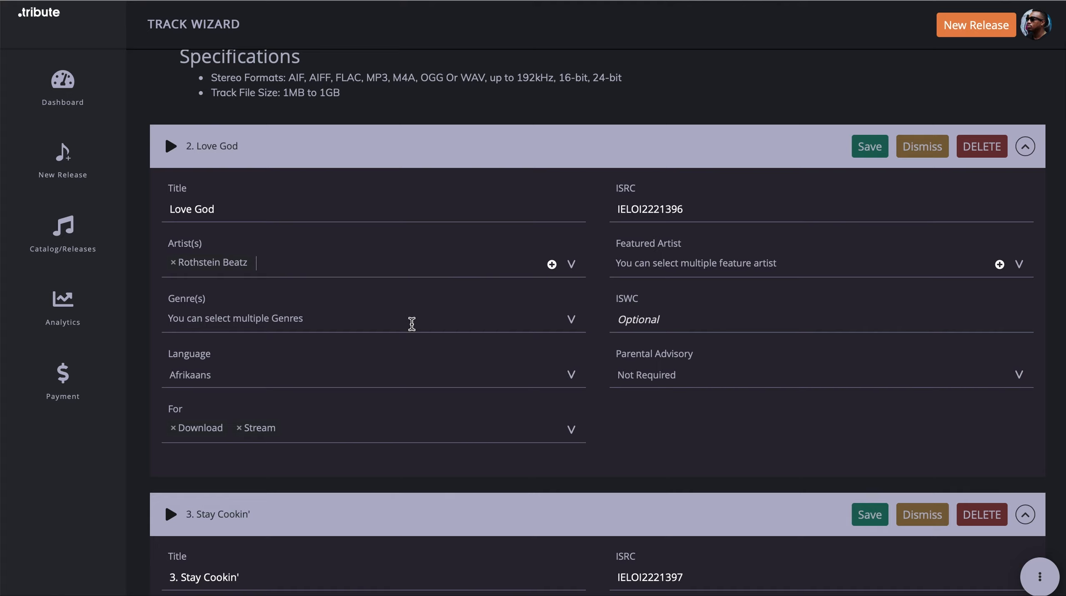
left_click(412, 323)
scroll(319, 385, "down", 6)
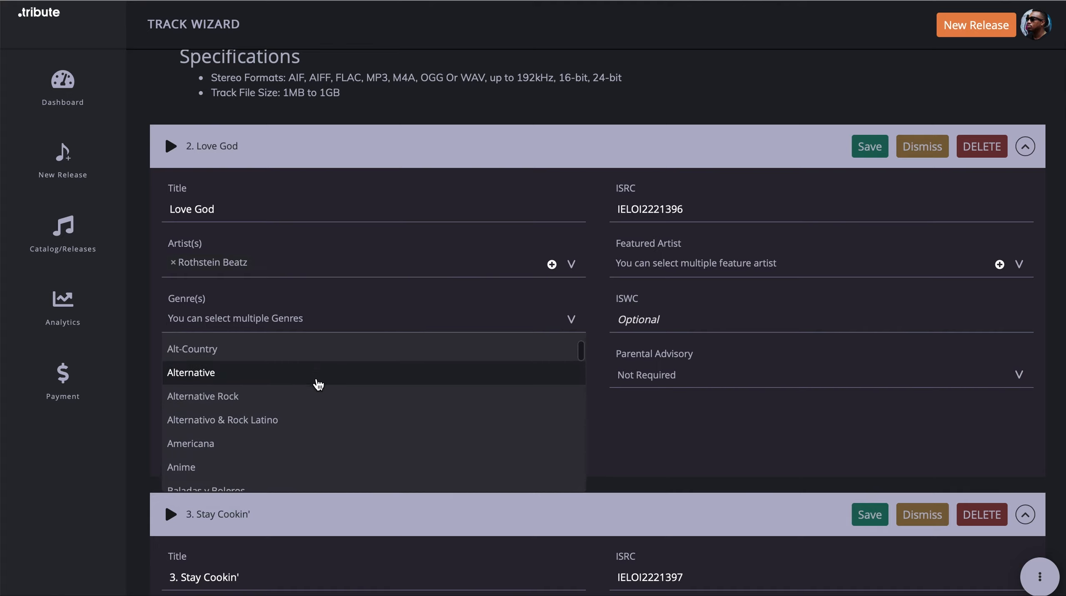
scroll(319, 385, "down", 7)
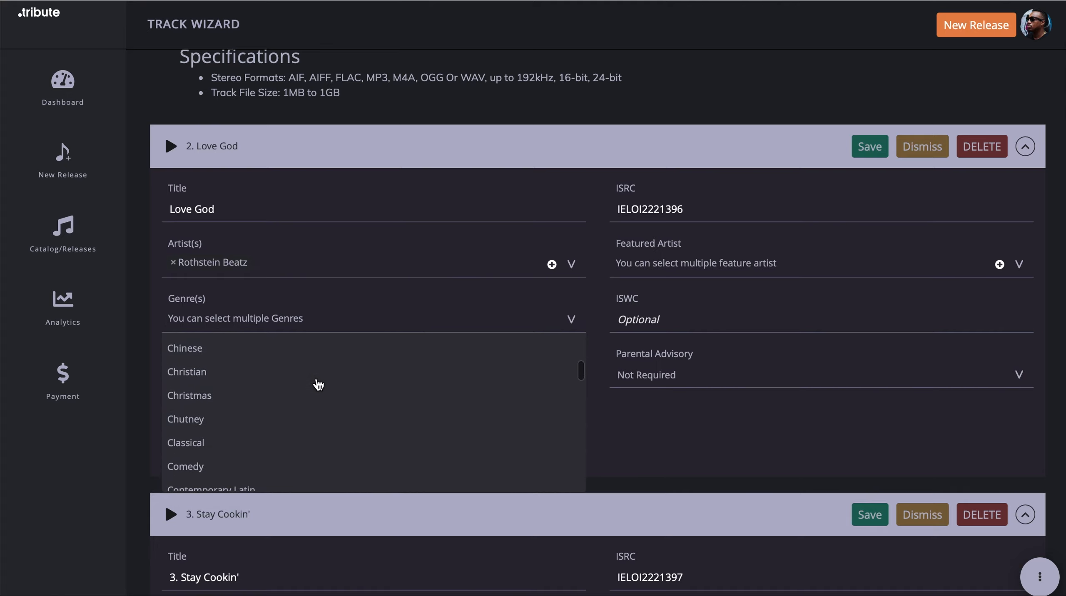
scroll(319, 385, "down", 3)
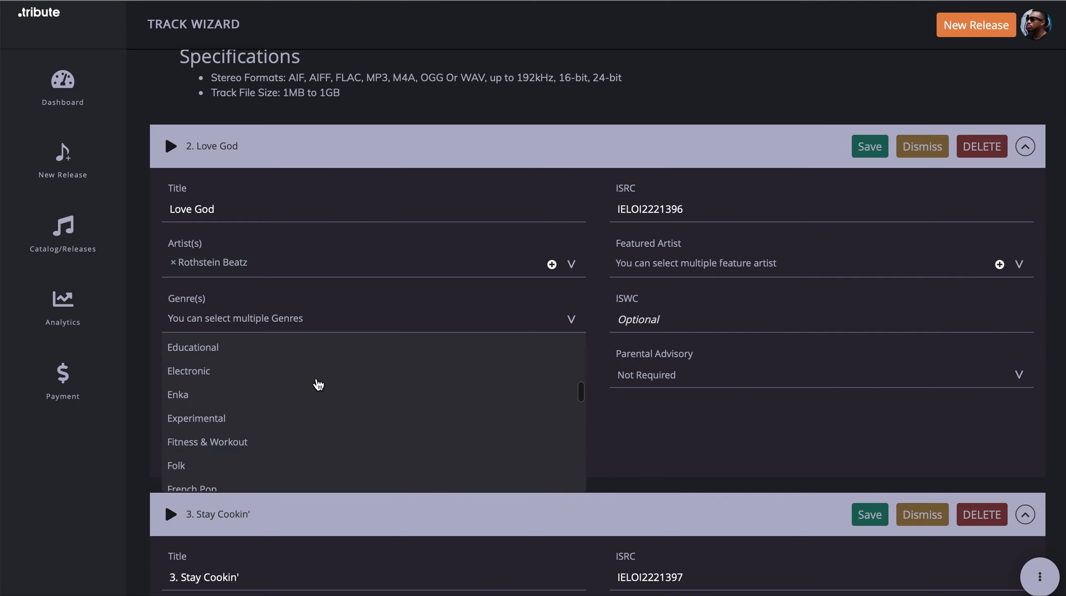
scroll(319, 384, "down", 5)
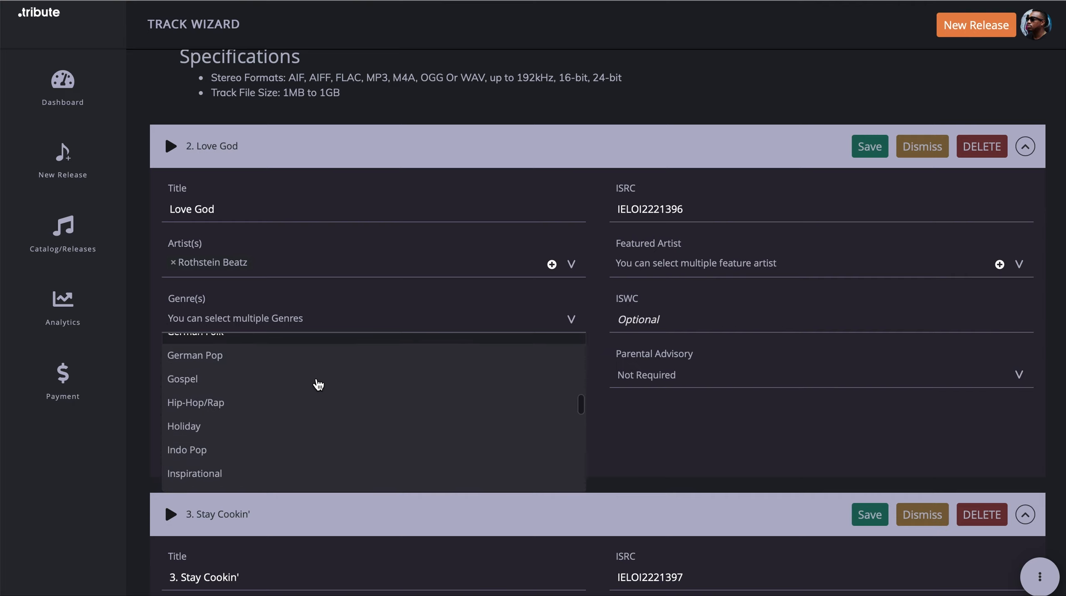
left_click(204, 373)
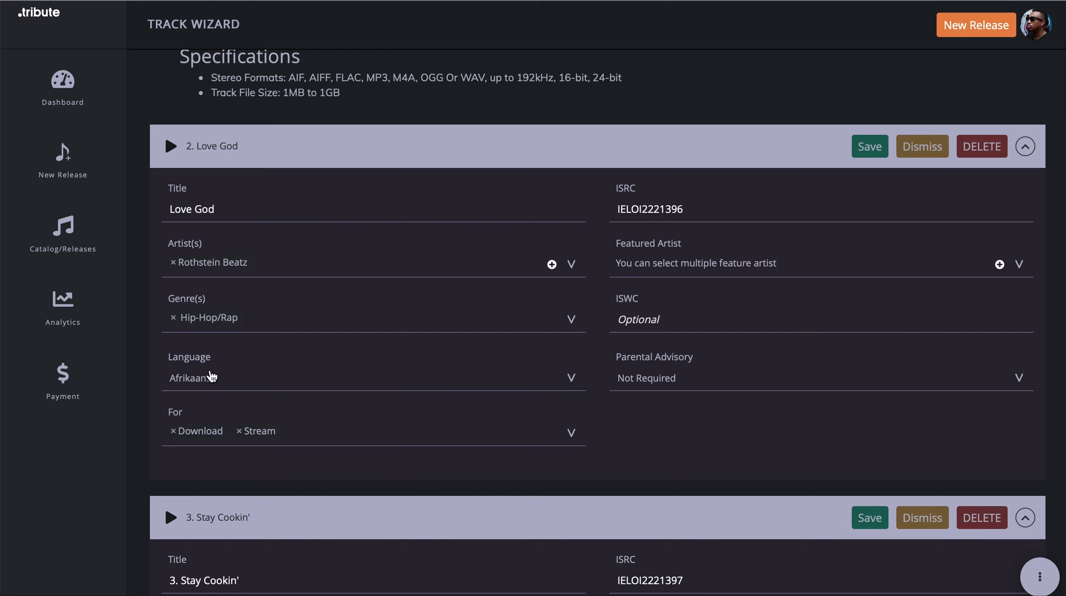
- Set the language of the Love God track to English
left_click(504, 381)
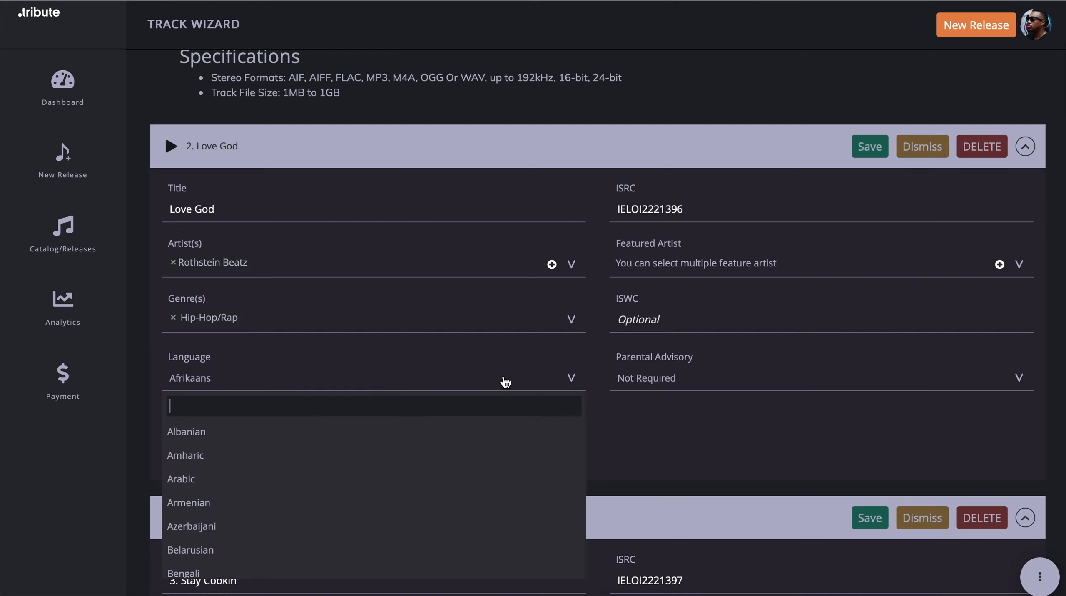
scroll(505, 381, "down", 2)
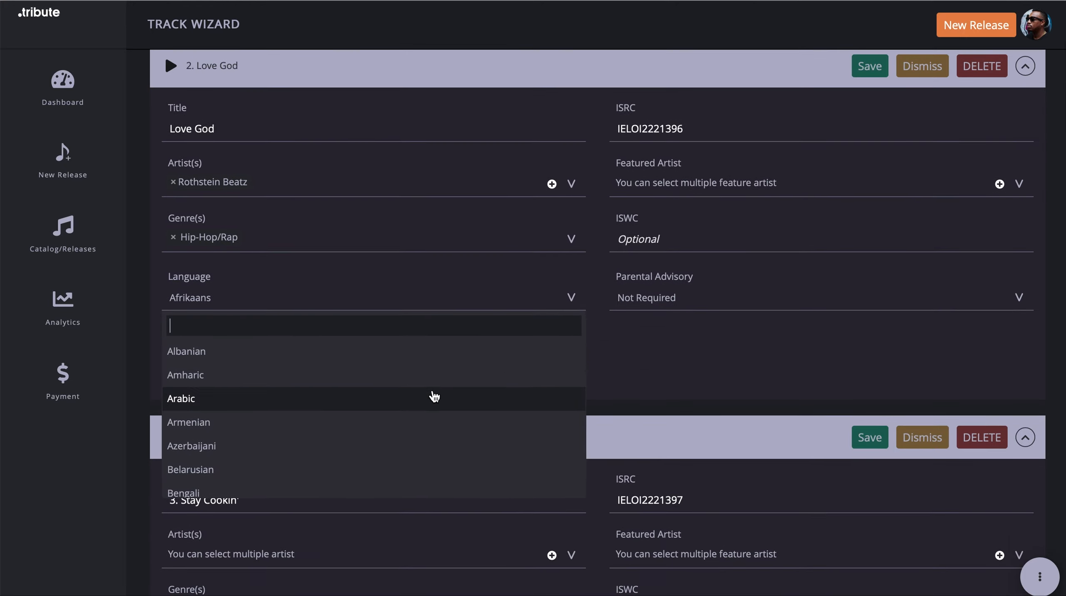
scroll(434, 397, "down", 3)
scroll(434, 396, "down", 3)
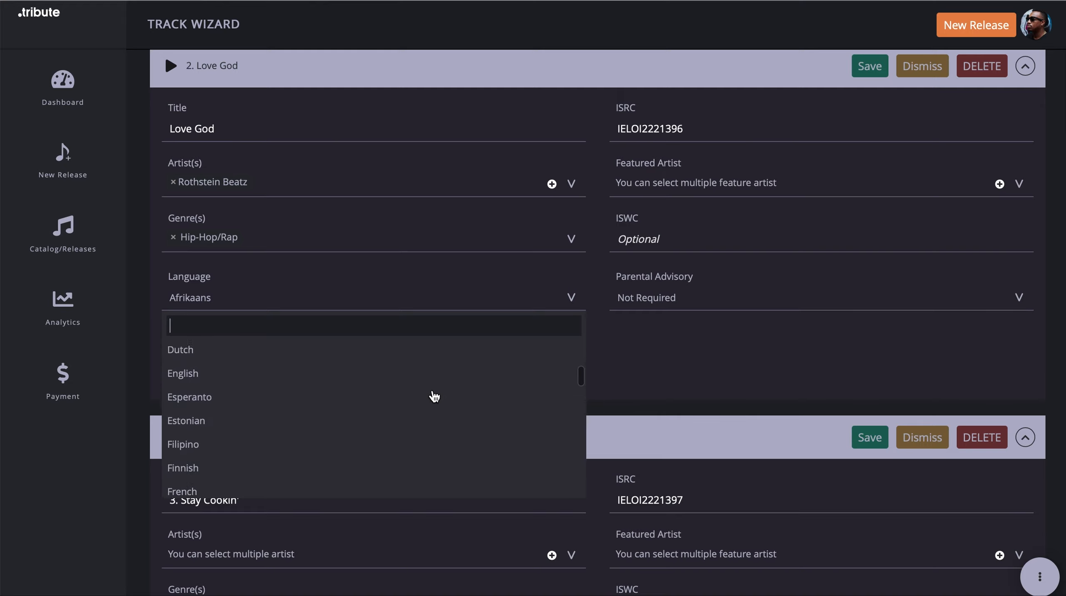
scroll(434, 397, "down", 5)
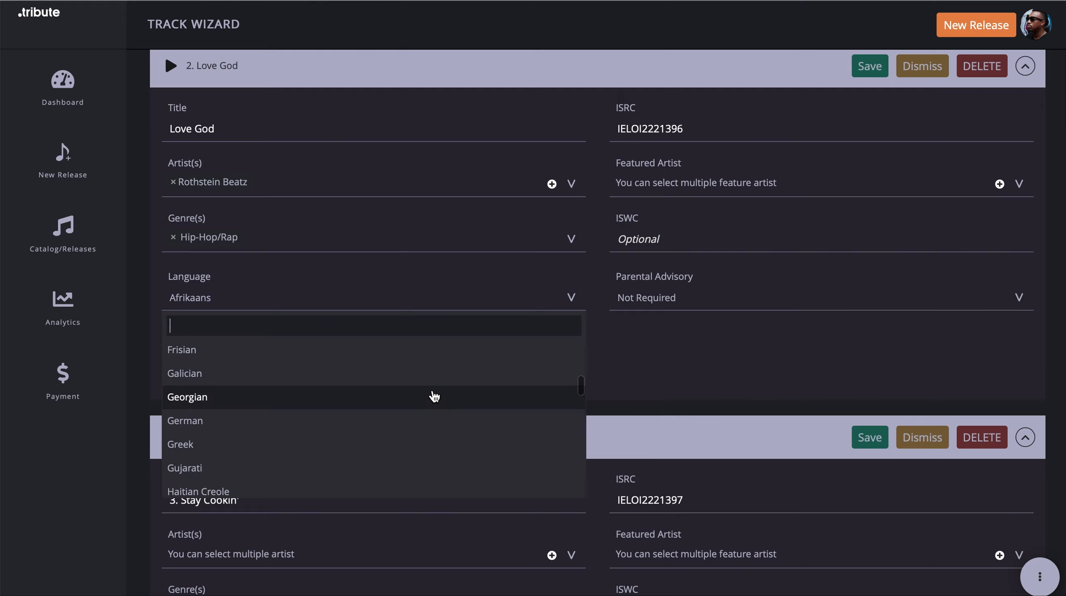
scroll(434, 397, "up", 4)
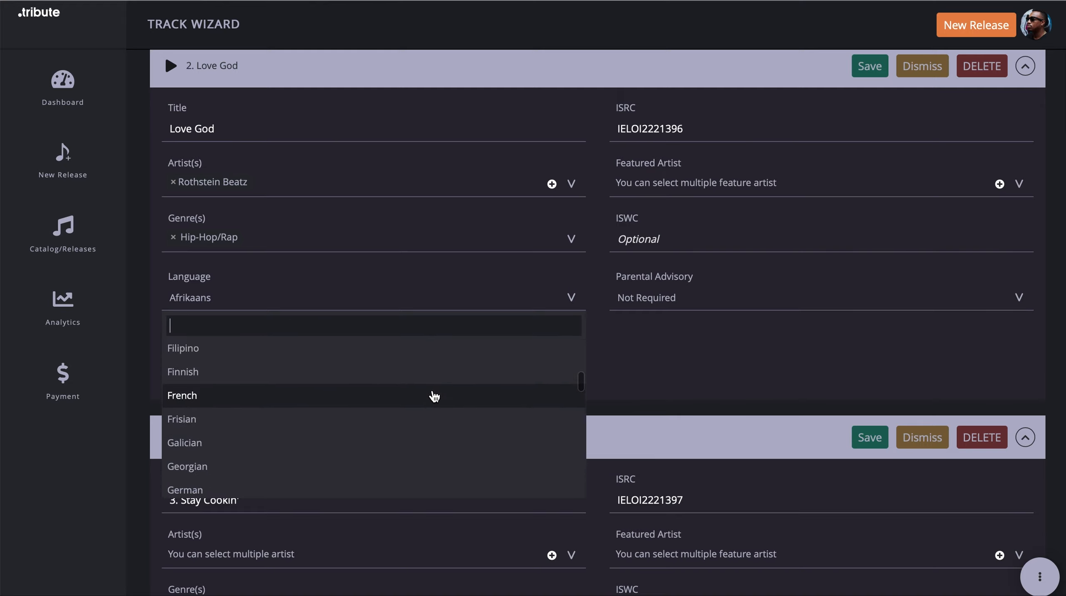
scroll(433, 397, "up", 3)
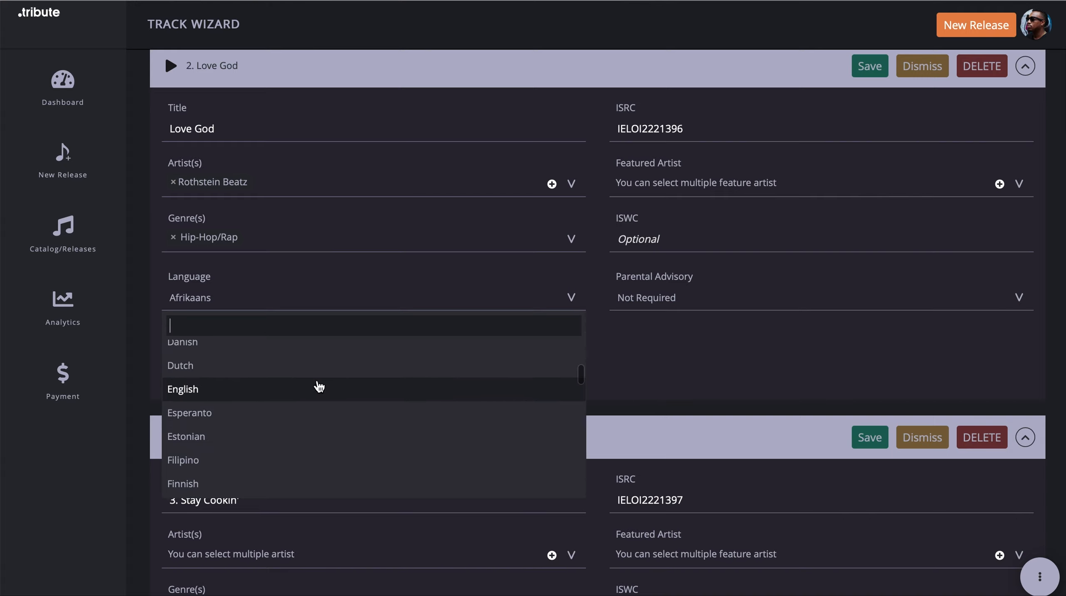
left_click(308, 391)
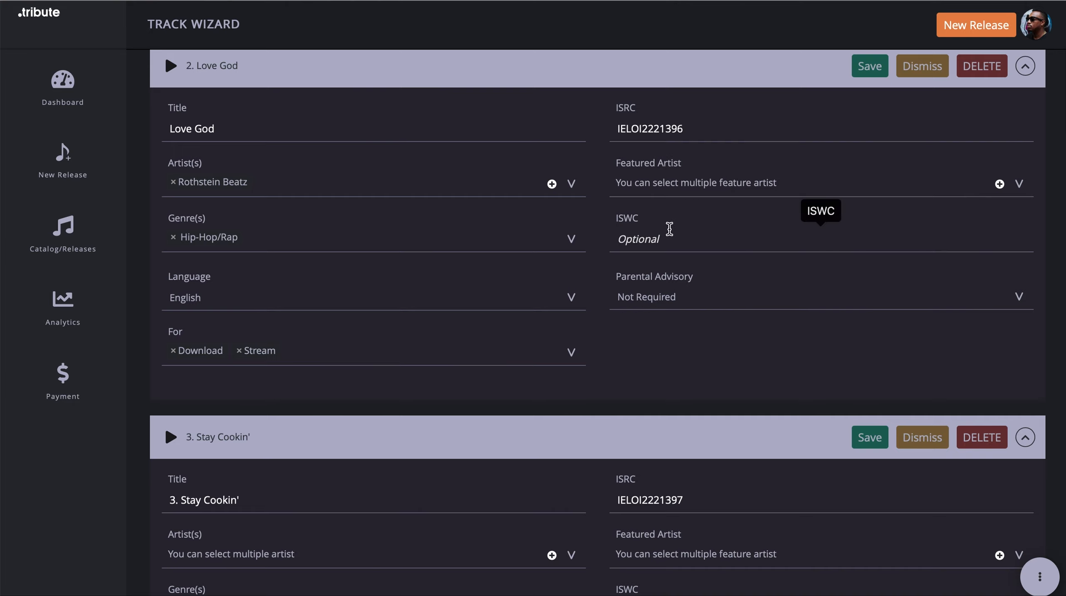
- Check the Parental Advisory options for Love God, keep Not Required, and save the track's details
left_click(683, 298)
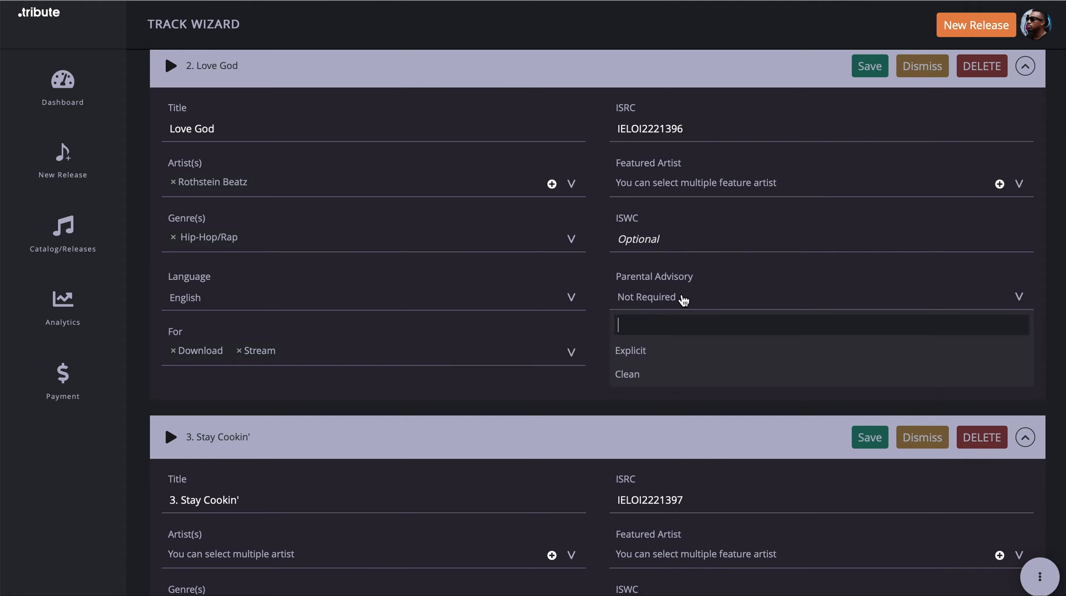
left_click(710, 299)
scroll(657, 232, "down", 1)
scroll(659, 232, "up", 3)
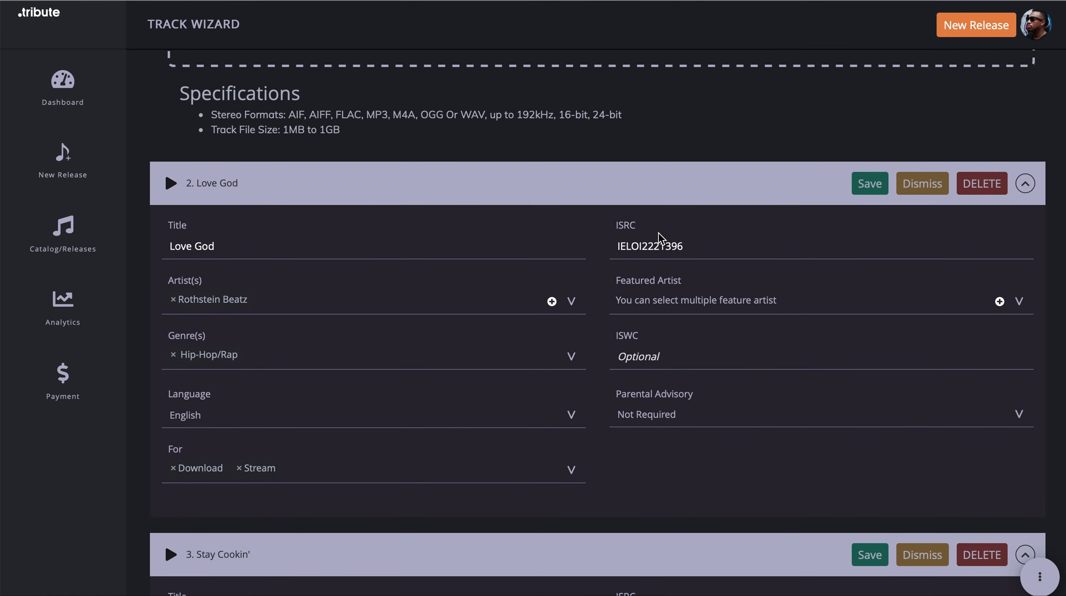
scroll(659, 236, "down", 1)
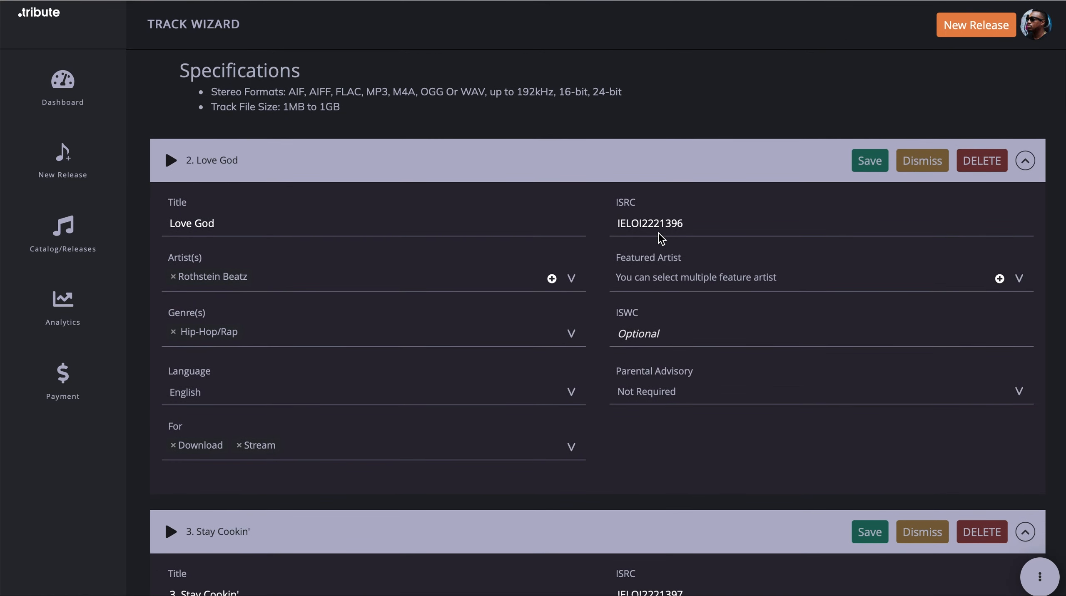
scroll(659, 234, "down", 1)
scroll(659, 233, "down", 1)
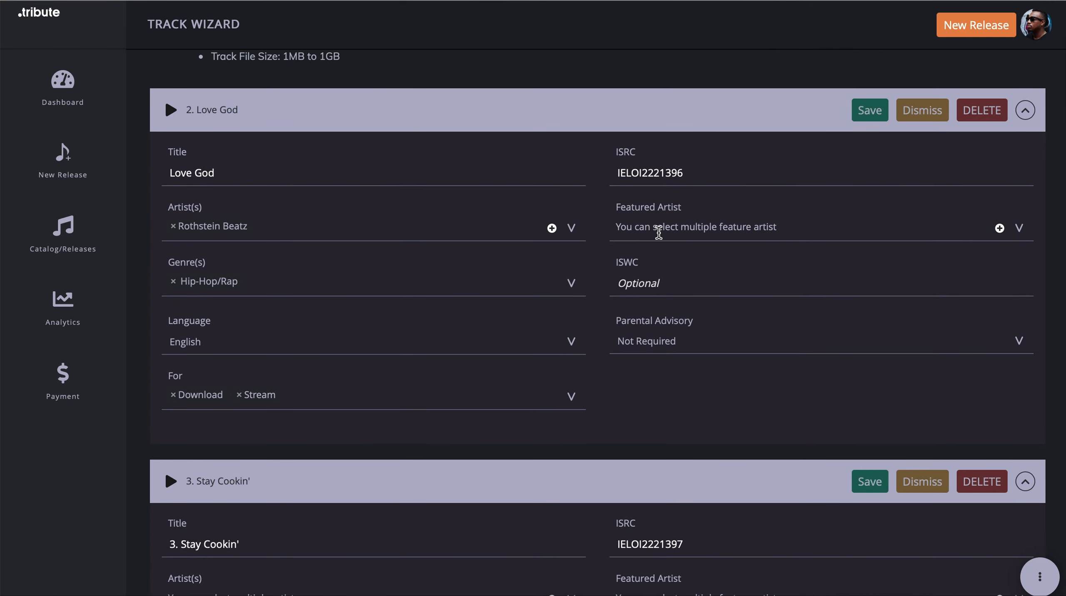
scroll(659, 233, "up", 1)
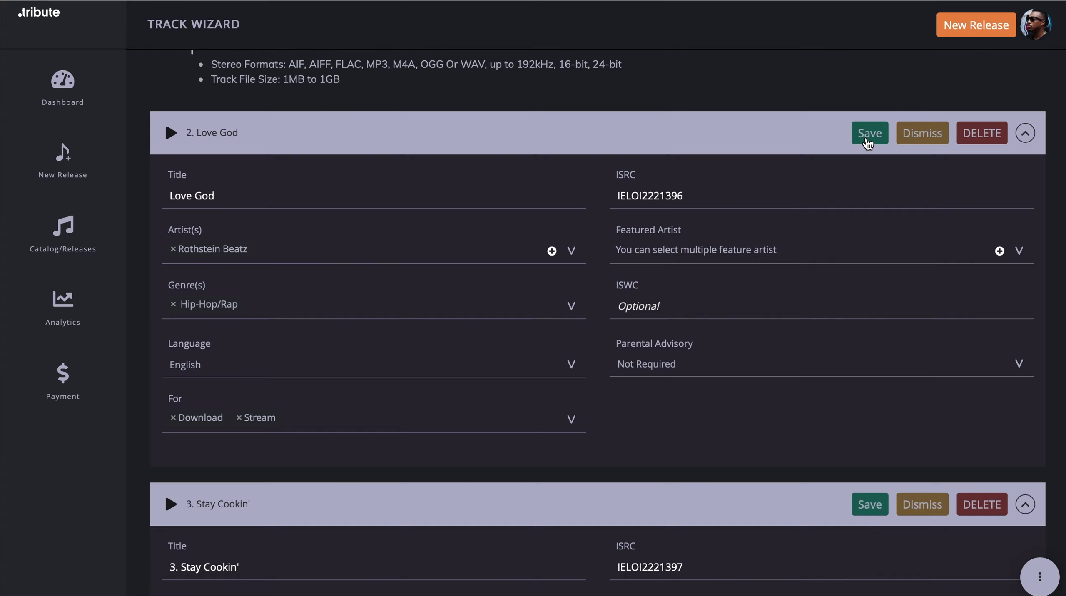
left_click(867, 140)
- Remove the number prefix from the "3. Stay Cookin'" title, leaving "Stay Cookin'"
scroll(764, 252, "down", 2)
scroll(763, 253, "down", 2)
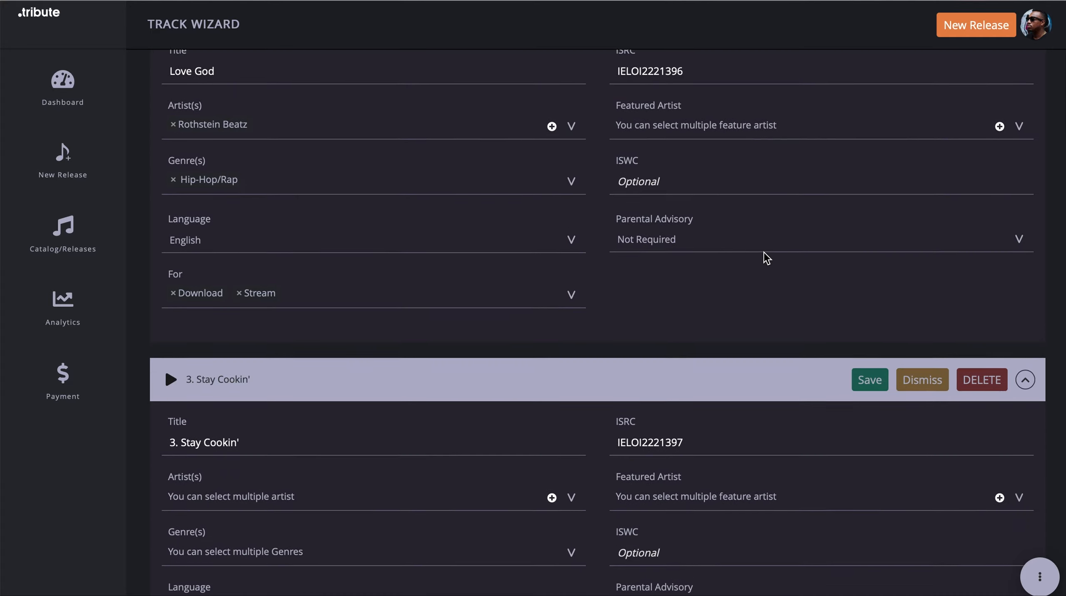
scroll(764, 253, "up", 4)
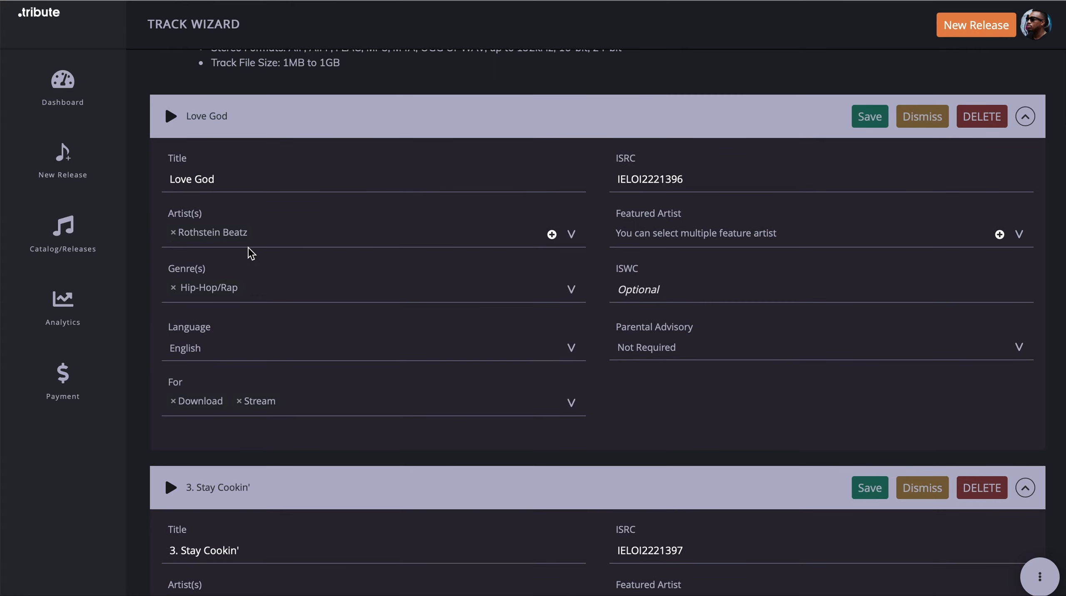
scroll(281, 285, "down", 1)
scroll(282, 288, "down", 1)
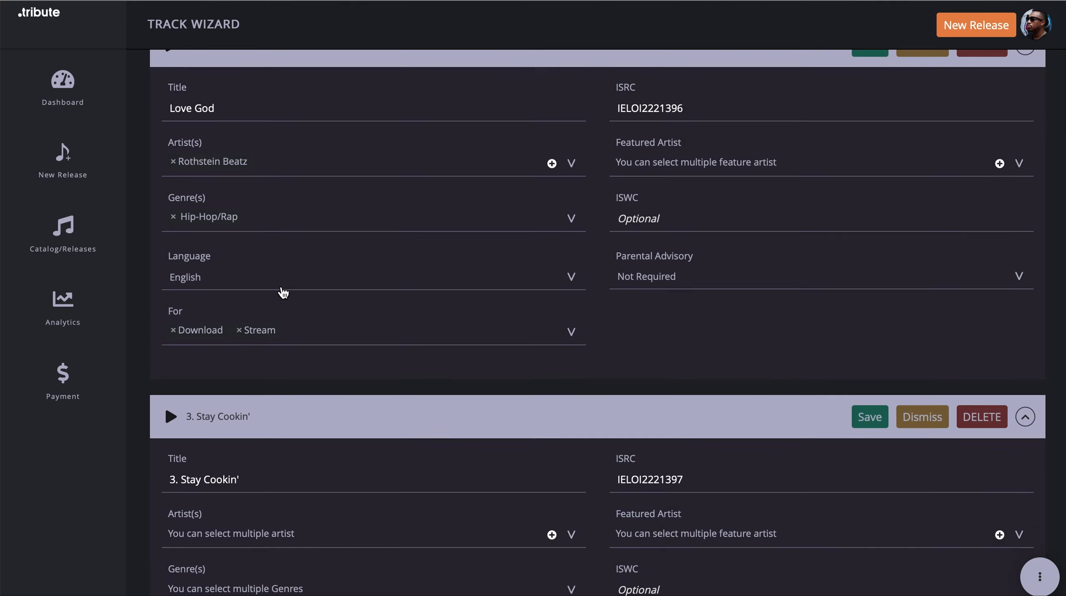
scroll(281, 291, "up", 2)
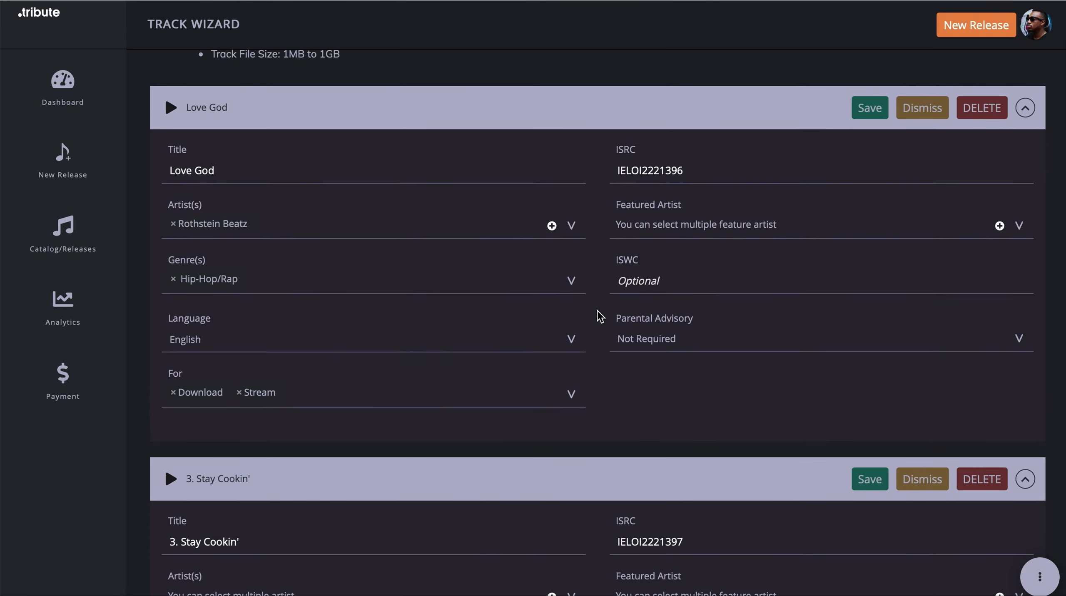
scroll(517, 332, "down", 7)
scroll(518, 334, "down", 3)
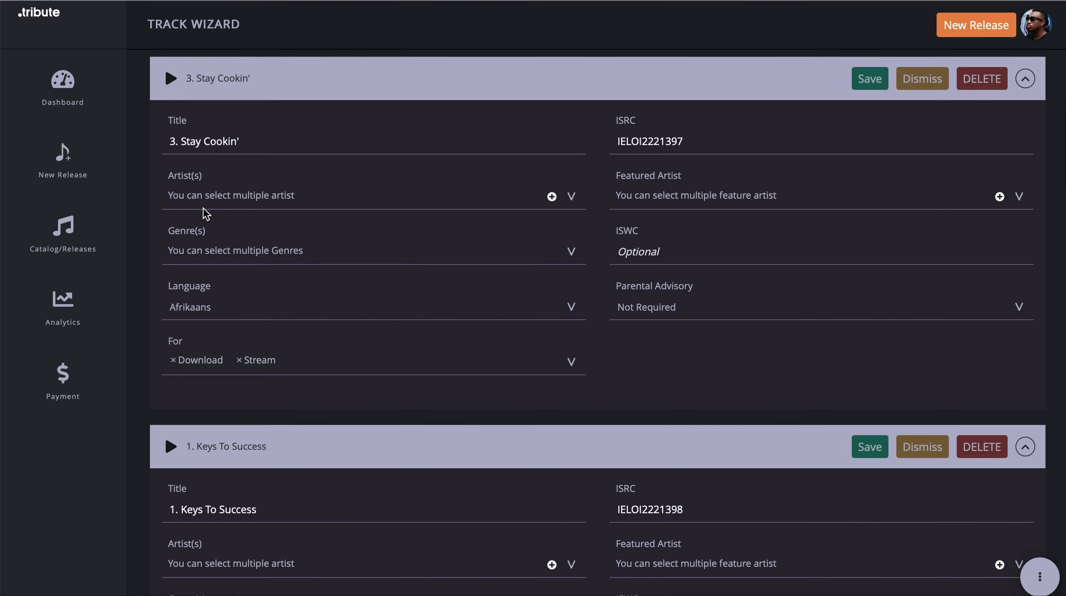
left_click(179, 141)
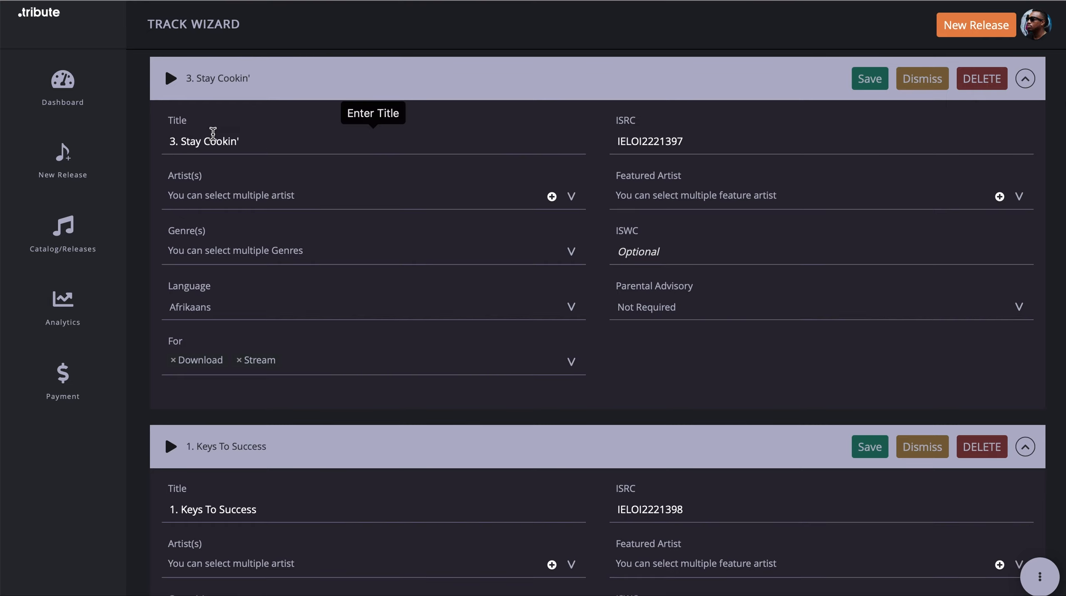
key("BackSpace")
key("BackSpace")
key("BackSpace")
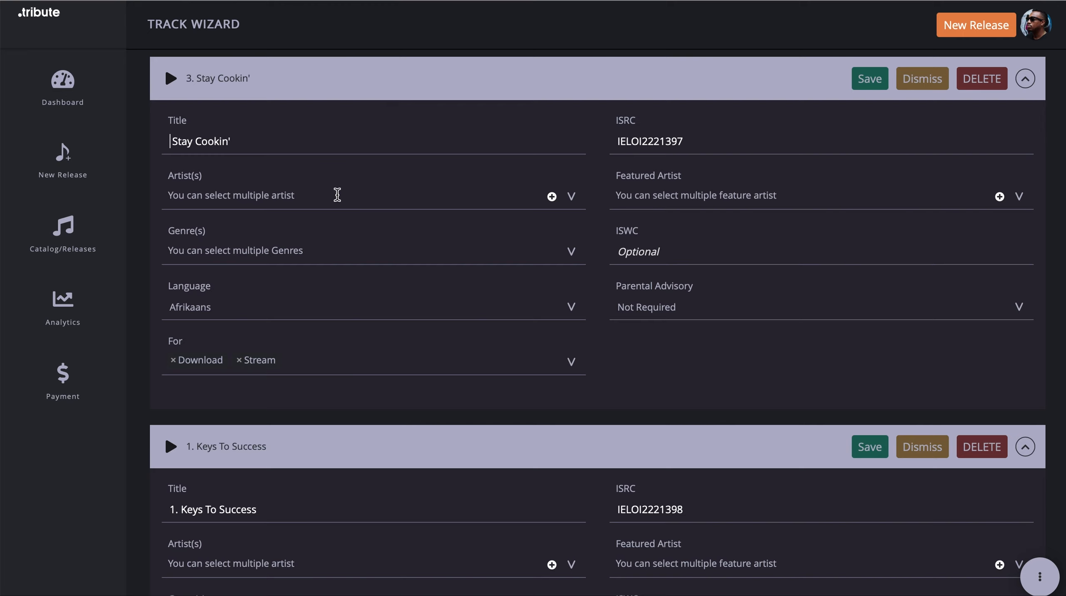
- Assign Rothstein Beatz as the artist of Stay Cookin' and set its genre to Hip-Hop/Rap
left_click(256, 194)
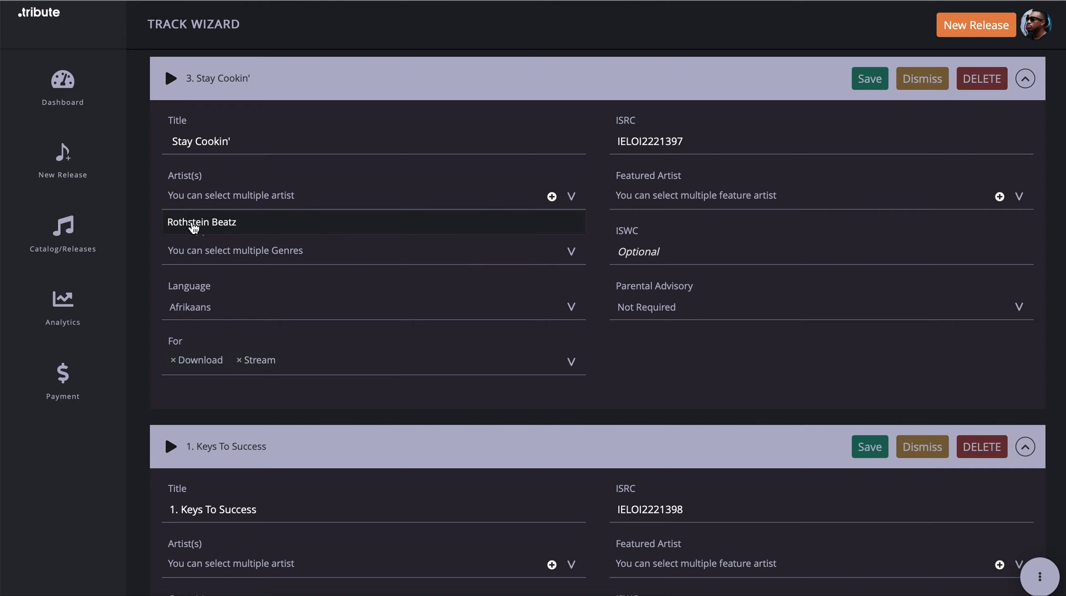
left_click(195, 227)
left_click(185, 250)
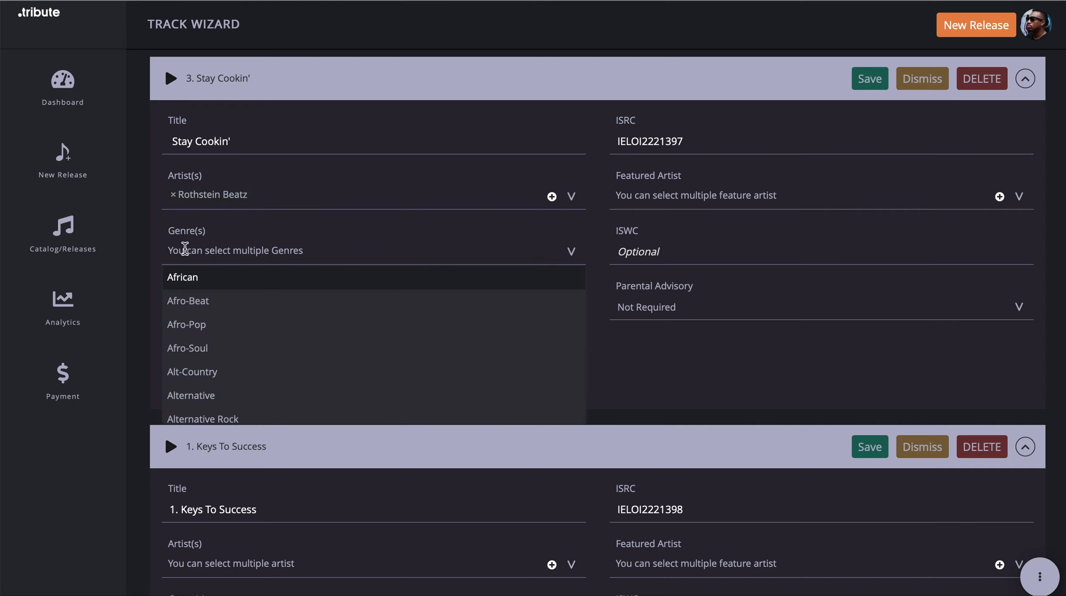
type("Hip")
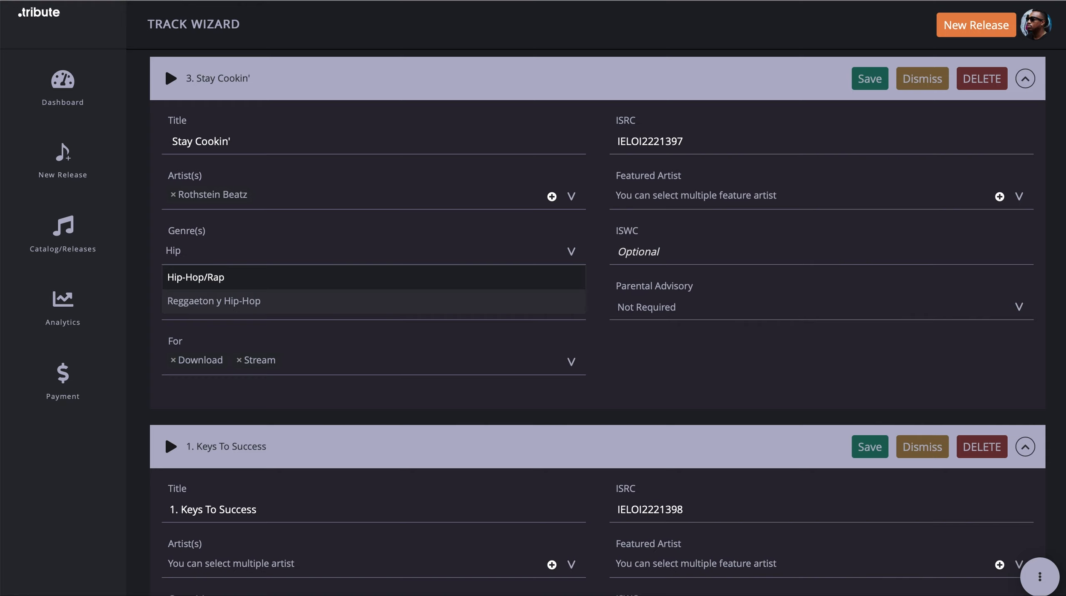
left_click(179, 285)
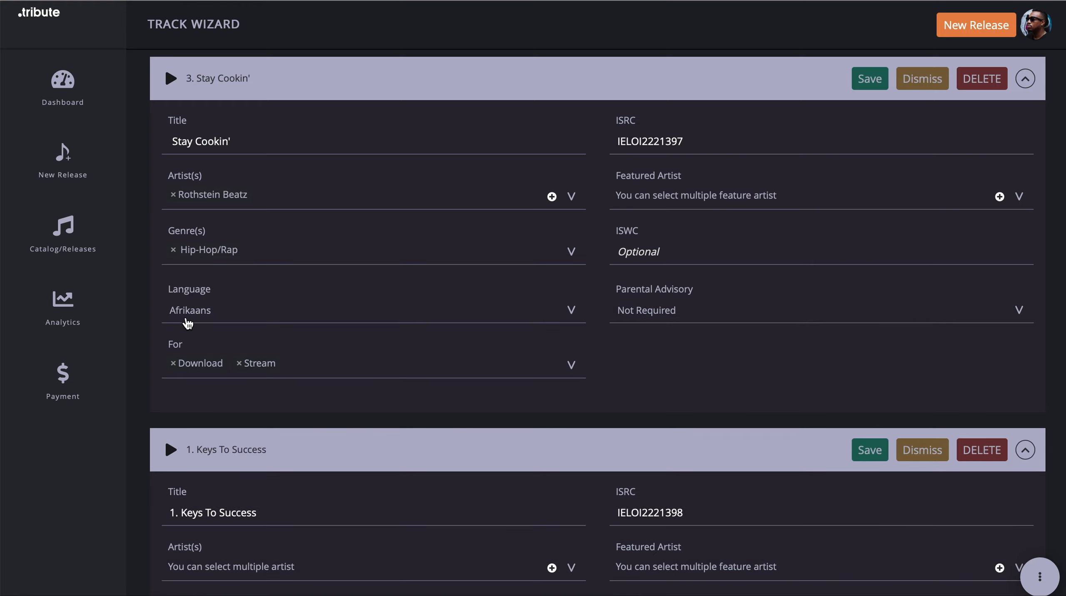
- Set the language of the Stay Cookin' track to English and review its completed form
left_click(194, 316)
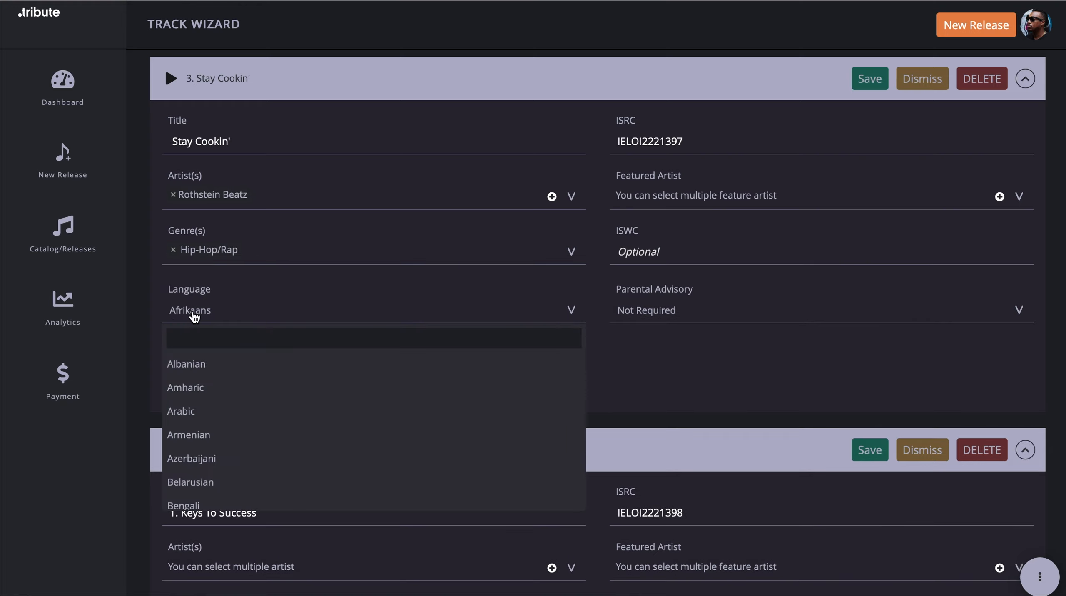
type("En")
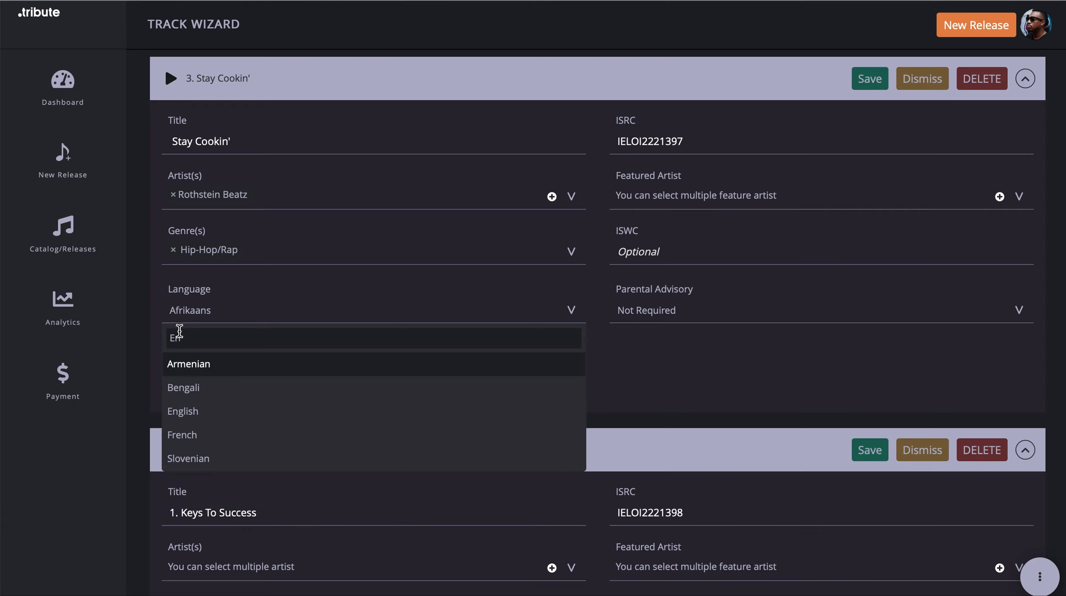
left_click(184, 412)
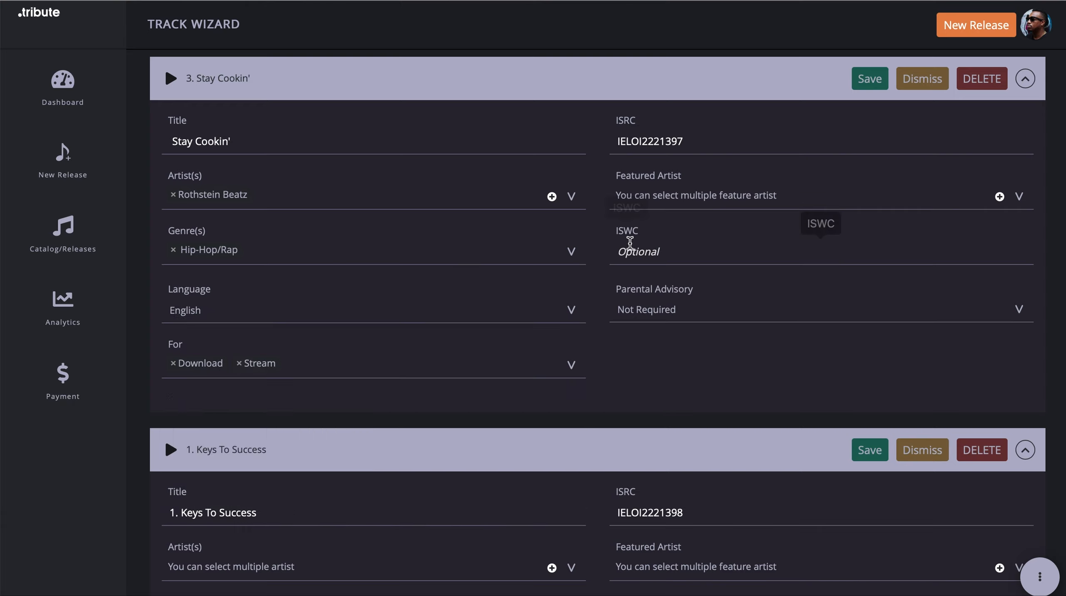
scroll(630, 243, "up", 2)
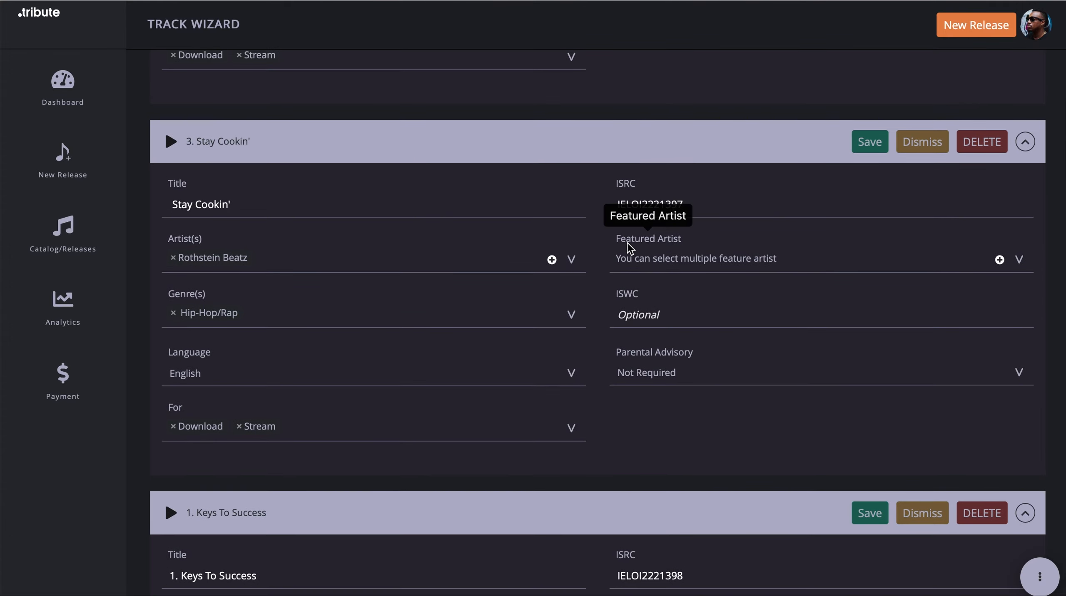
scroll(307, 317, "up", 1)
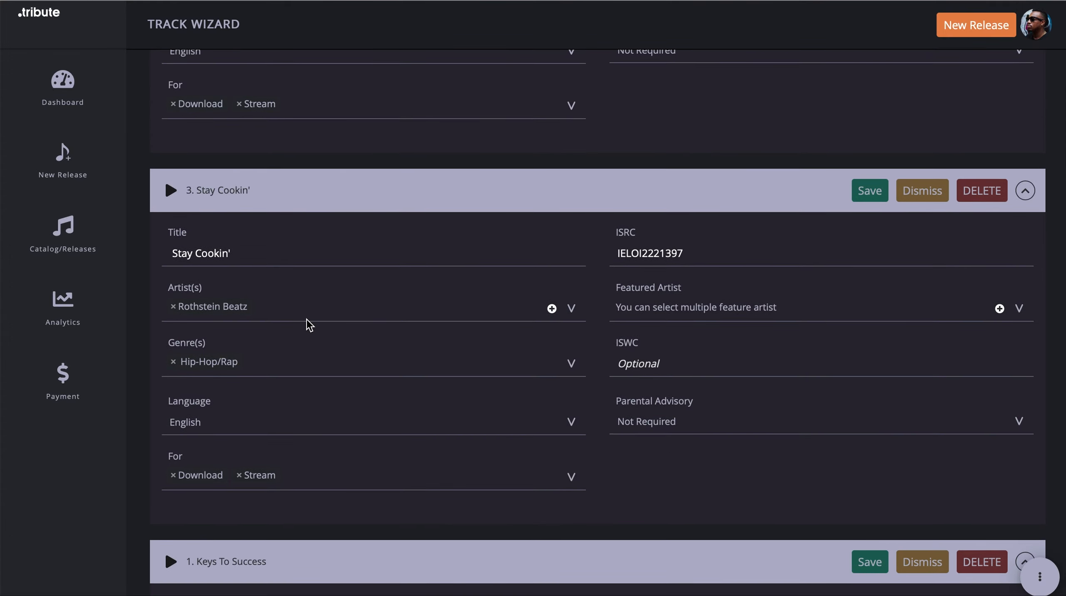
scroll(307, 322, "up", 1)
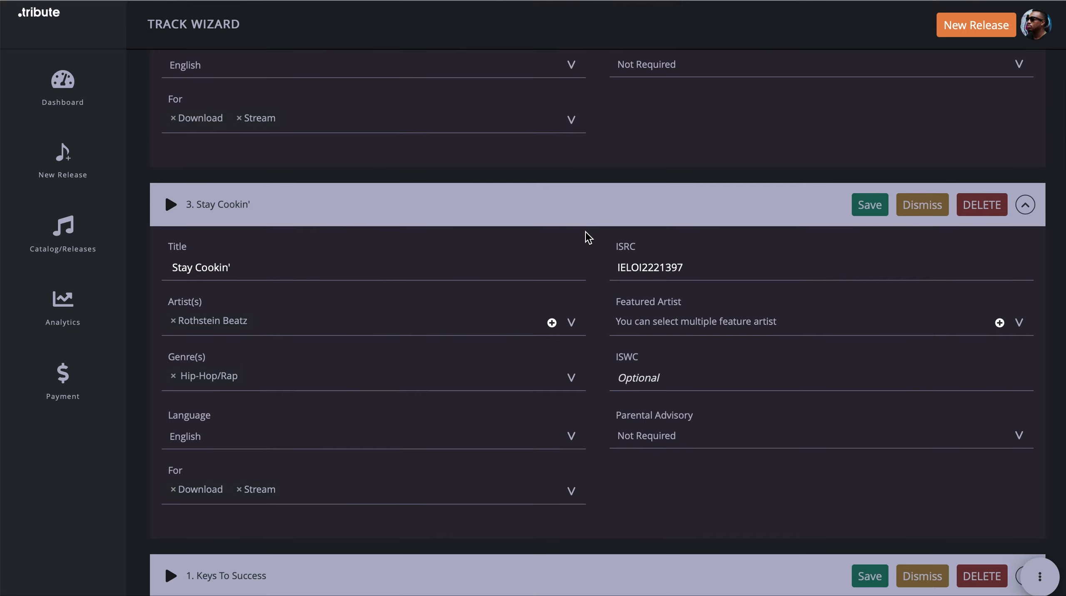
- Save the Stay Cookin' track's details
left_click(864, 204)
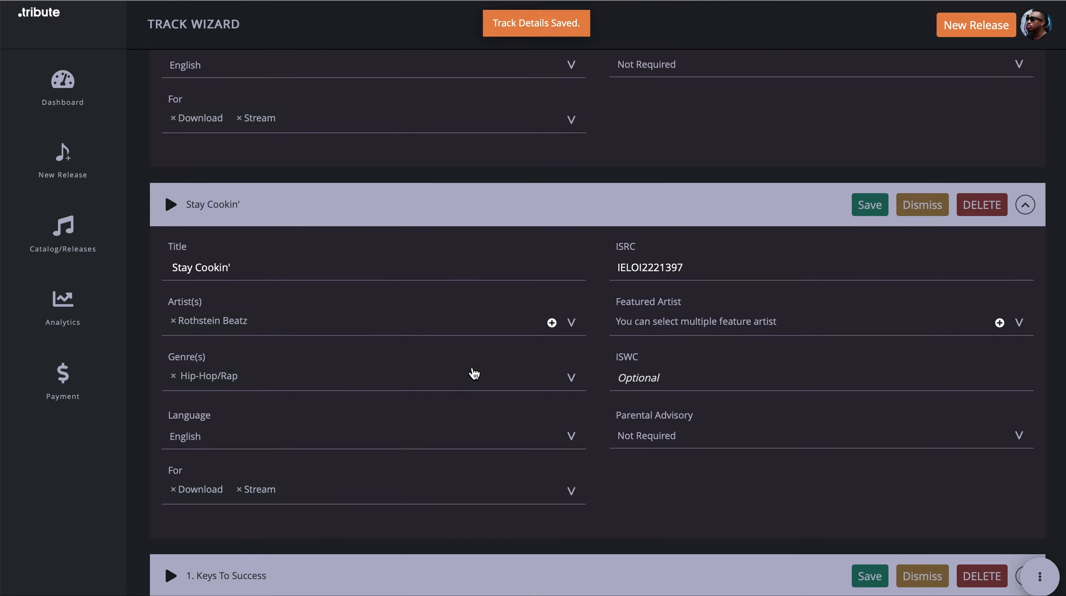
- Remove the number prefix from the "1. Keys To Success" title and assign Rothstein Beatz as the track's artist
scroll(469, 380, "down", 5)
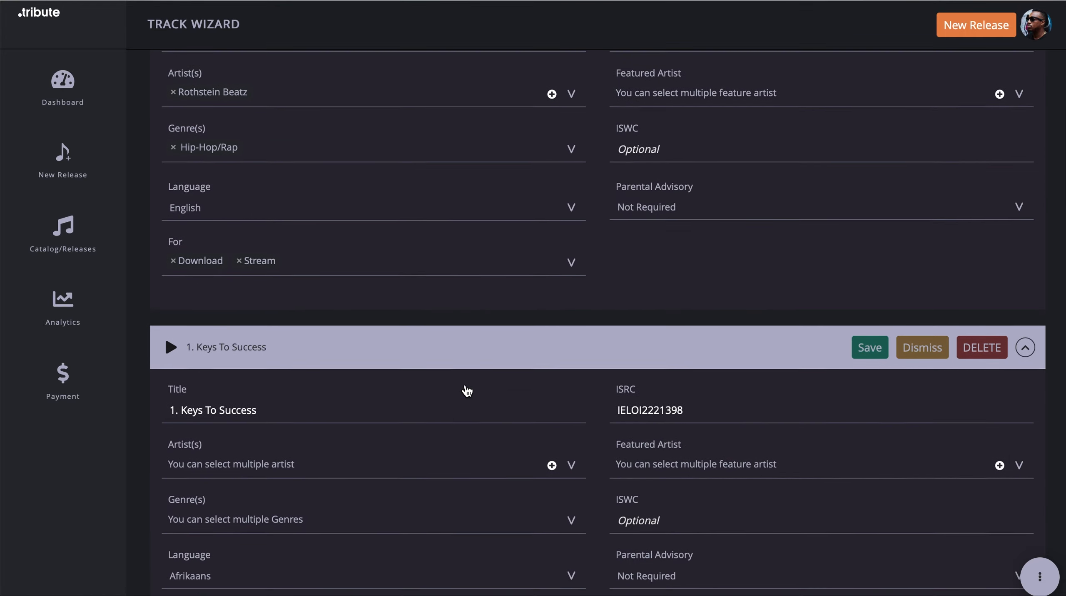
scroll(466, 391, "down", 6)
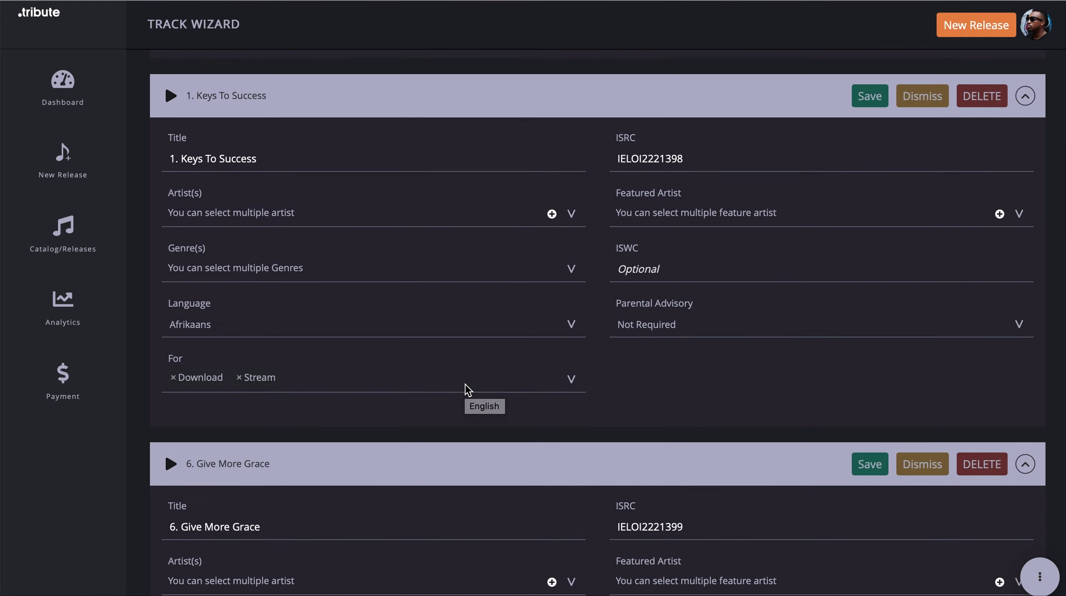
left_click(181, 148)
key("BackSpace")
key("BackSpace")
key("BackSpace")
left_click(200, 203)
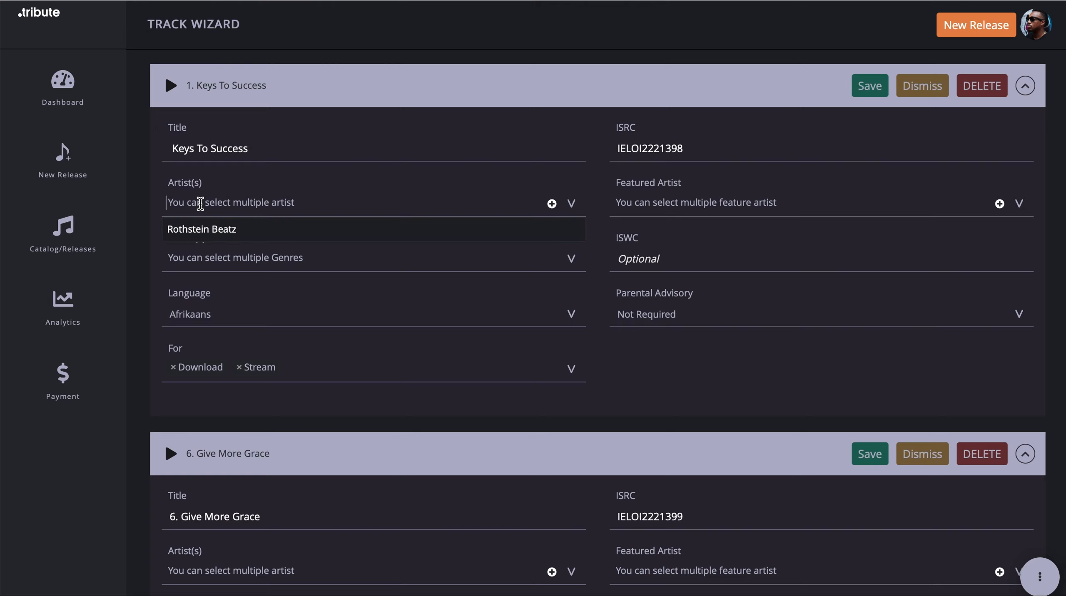
left_click(188, 230)
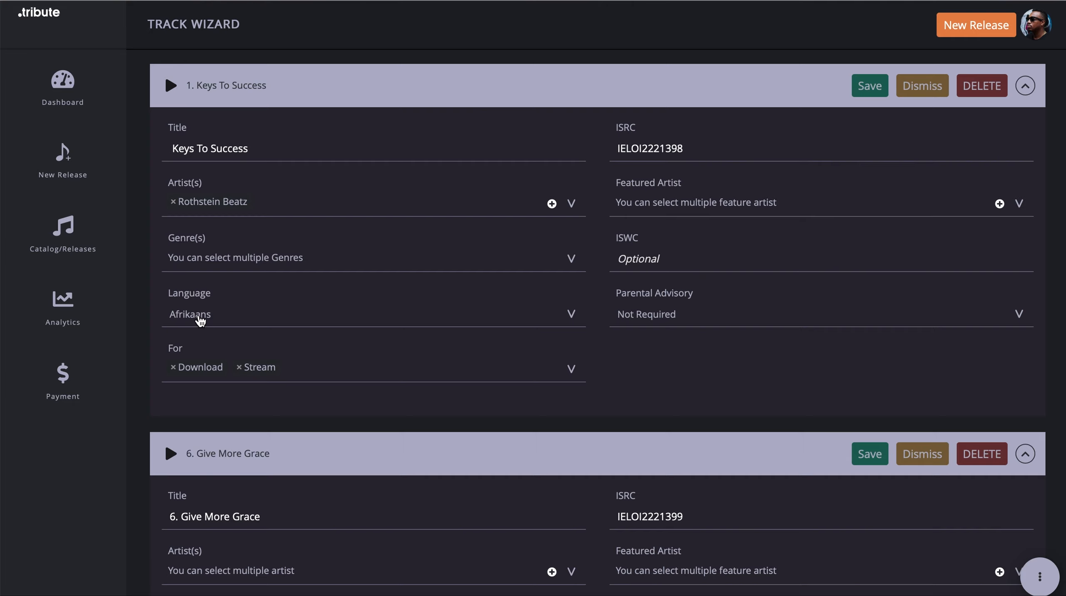
- Set the genre of the Keys To Success track to Hip-Hop/Rap
left_click(200, 321)
left_click(195, 258)
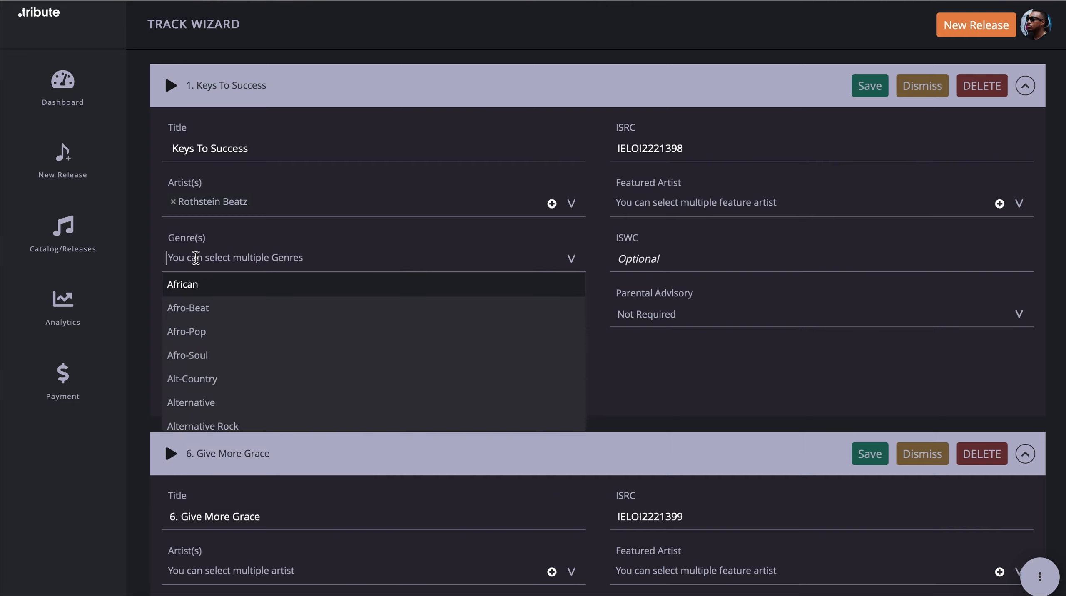
left_click(196, 257)
left_click(196, 258)
type("Hip")
left_click(190, 285)
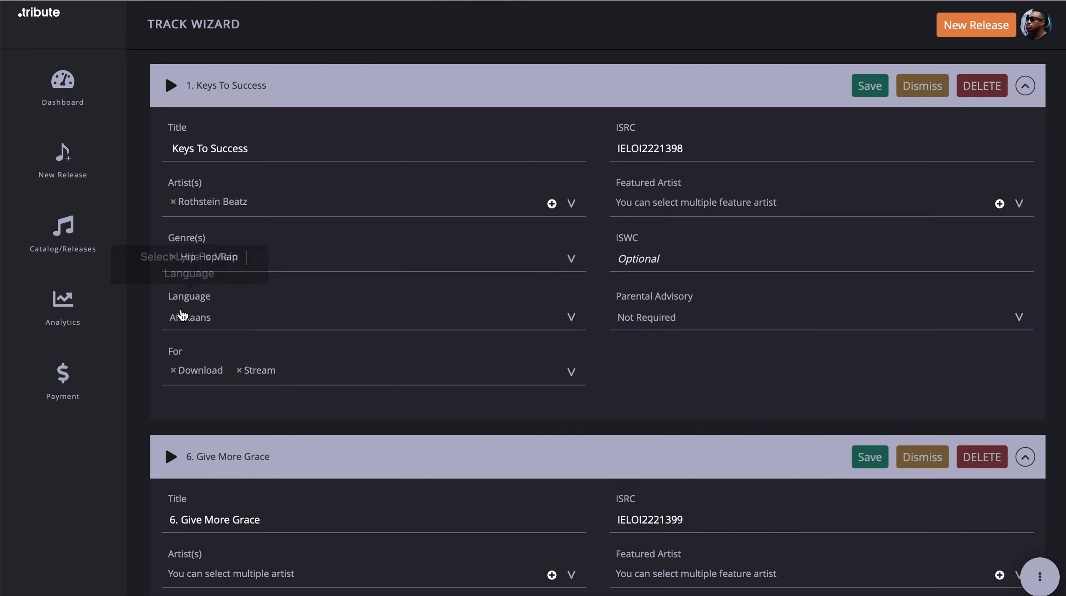
- Set the language of Keys To Success to English and save the track's details
left_click(183, 316)
type("E")
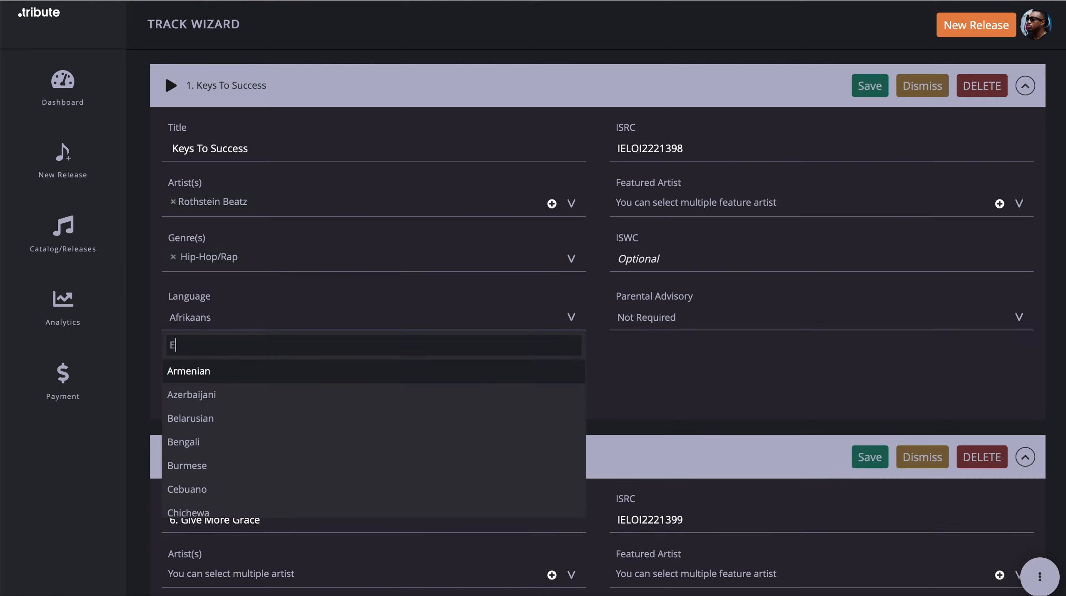
type("n")
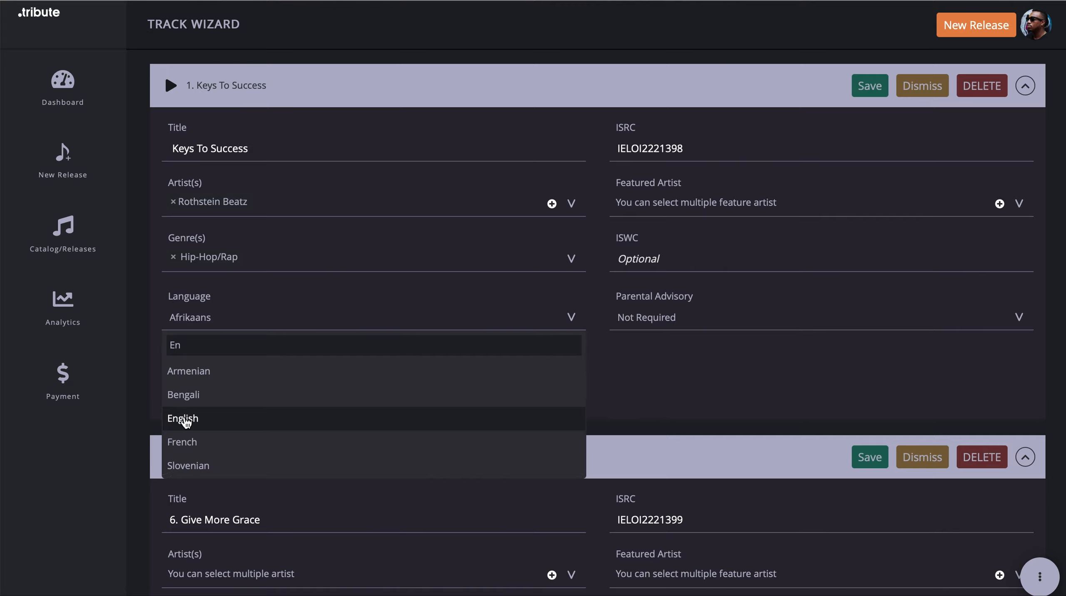
left_click(185, 421)
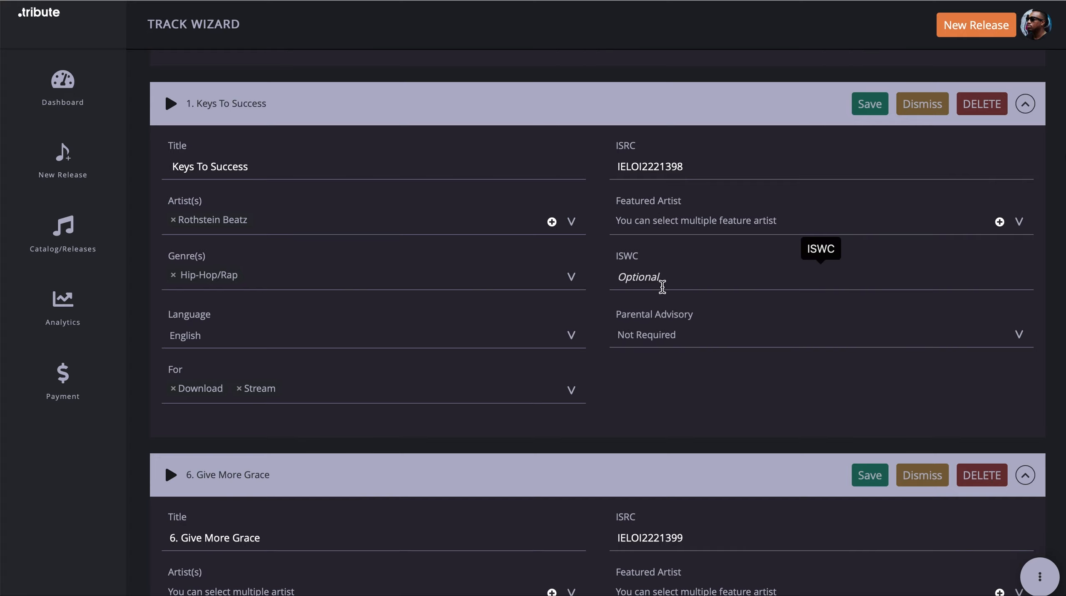
scroll(654, 215, "up", 1)
scroll(656, 225, "down", 1)
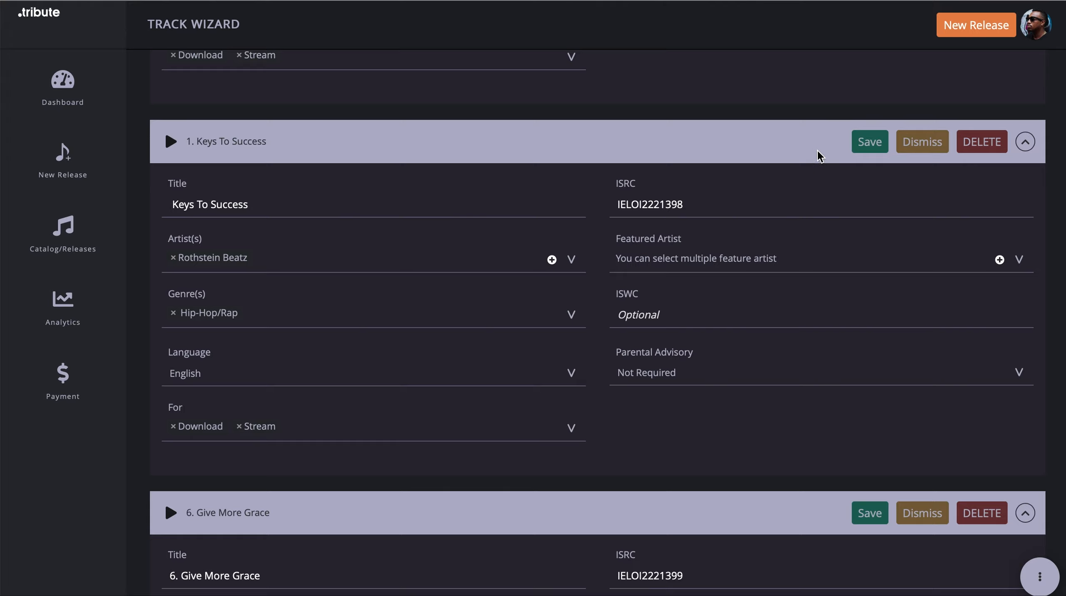
left_click(868, 146)
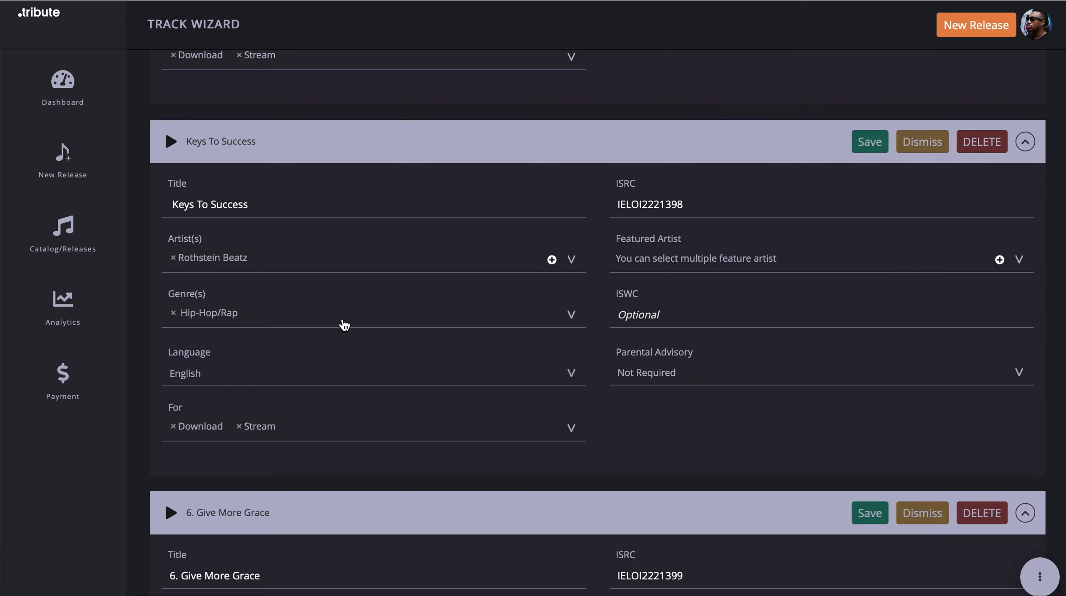
- Review the completed Keys To Success form and save its details again
scroll(345, 325, "down", 1)
scroll(345, 325, "down", 1)
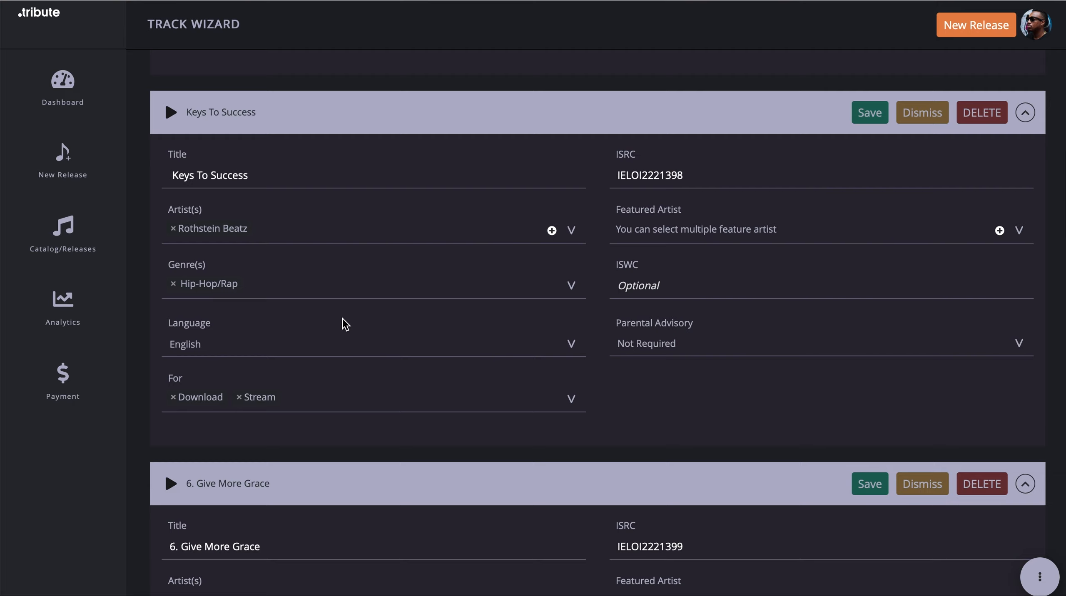
scroll(345, 325, "down", 1)
scroll(341, 318, "down", 1)
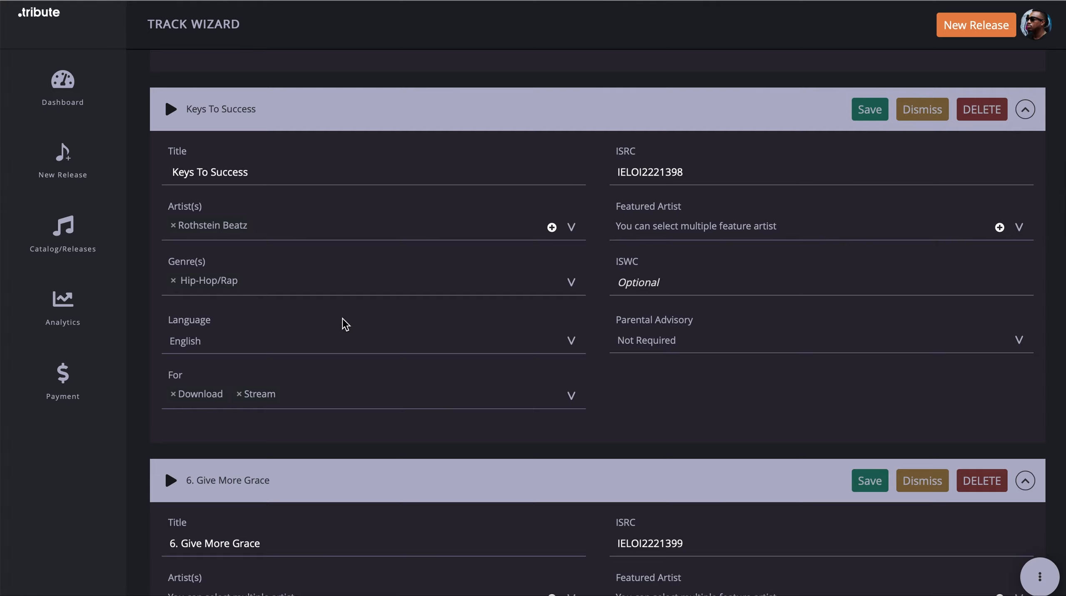
scroll(344, 324, "down", 2)
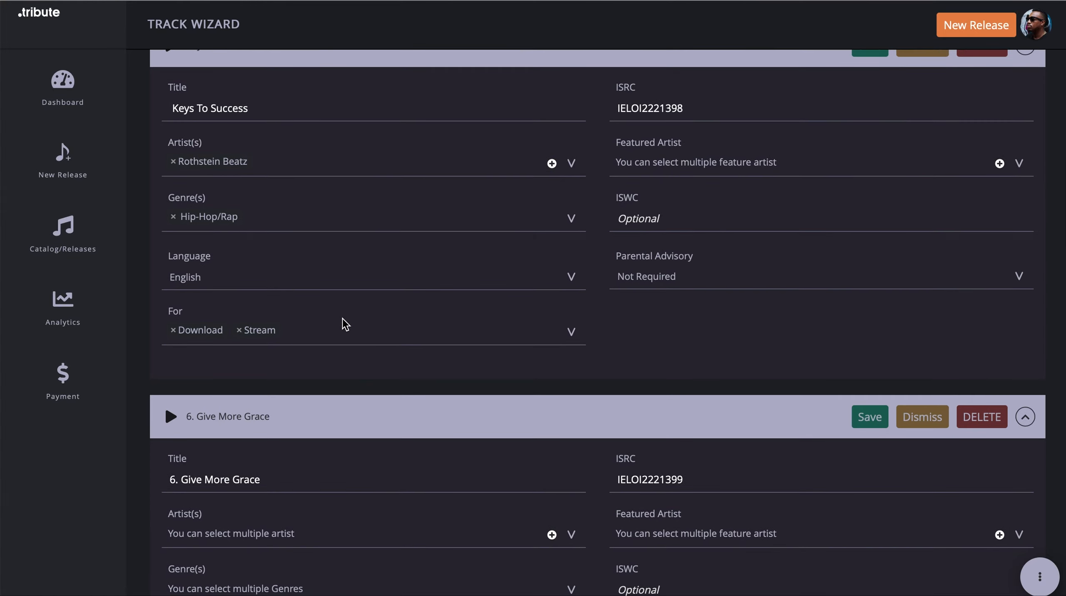
scroll(344, 324, "up", 3)
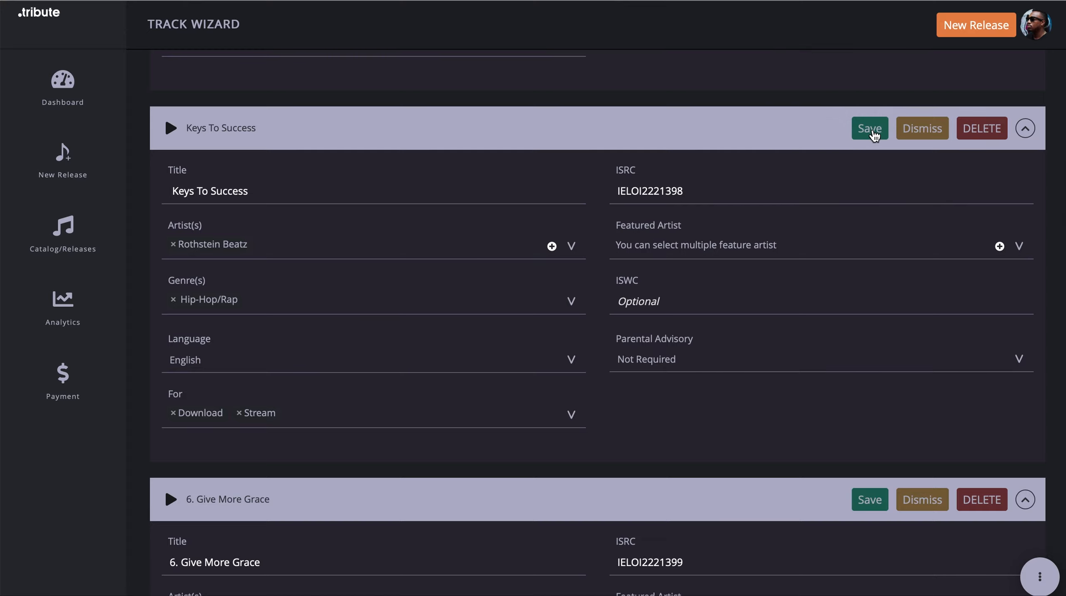
left_click(870, 133)
- Remove the number prefix from the "6. Give More Grace" title and assign Rothstein Beatz as the track's artist
scroll(798, 258, "down", 8)
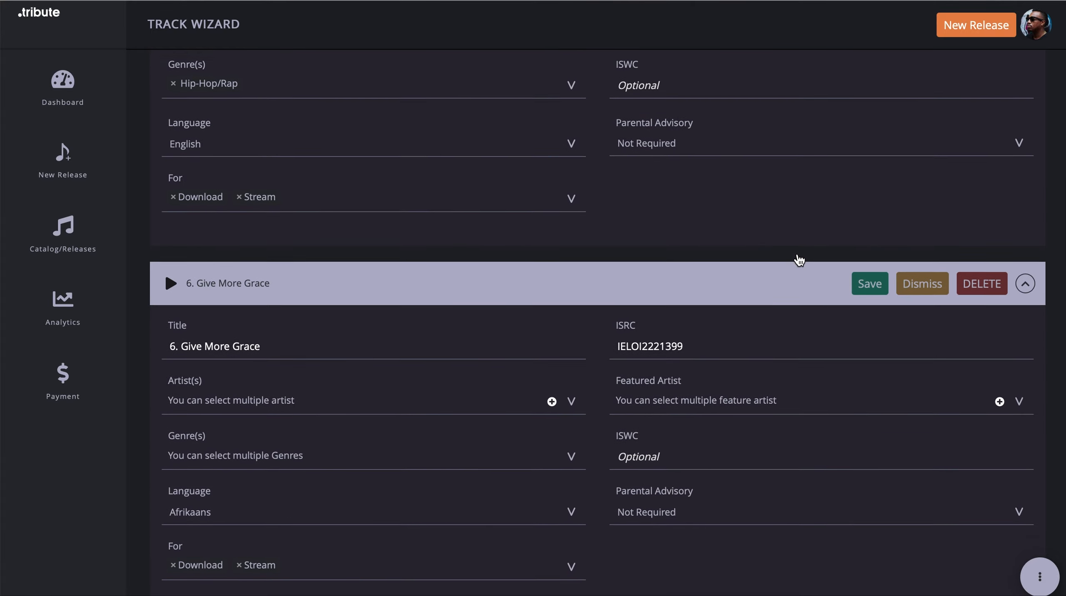
scroll(797, 255, "down", 1)
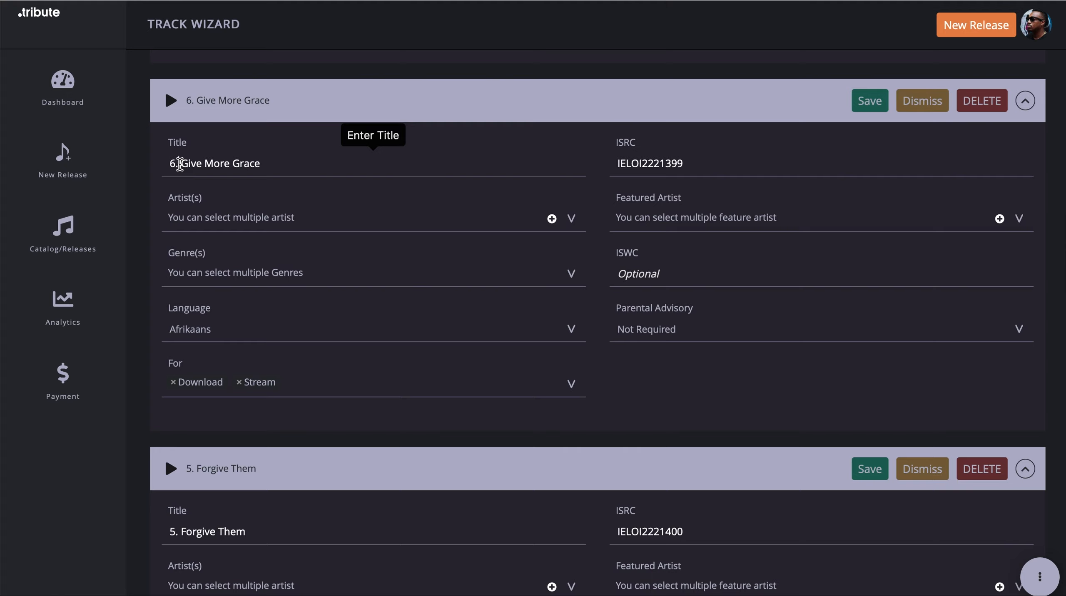
key("BackSpace")
key("BackSpace")
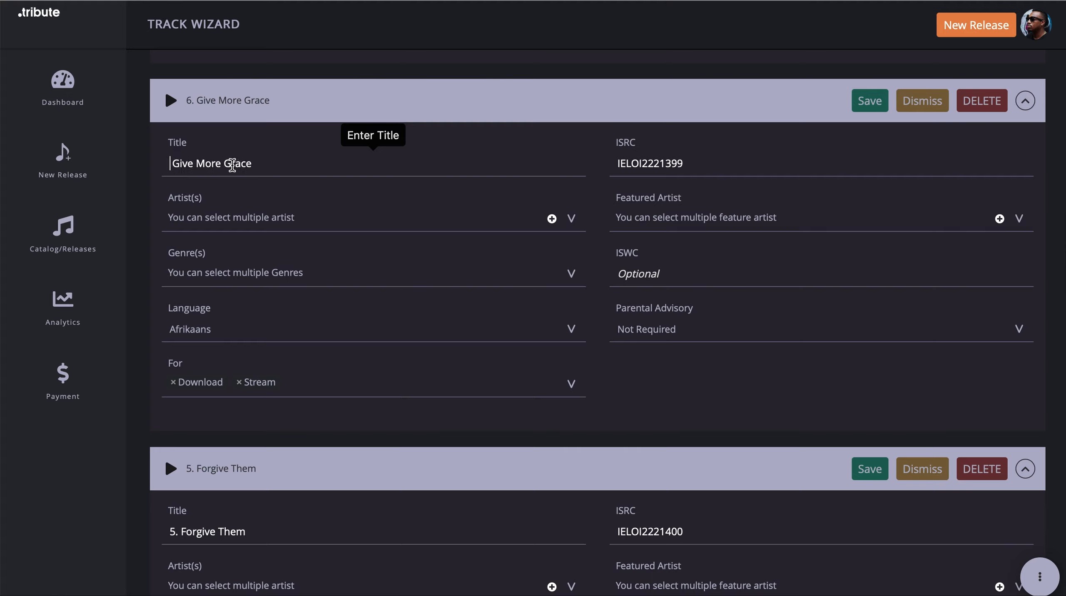
left_click(180, 221)
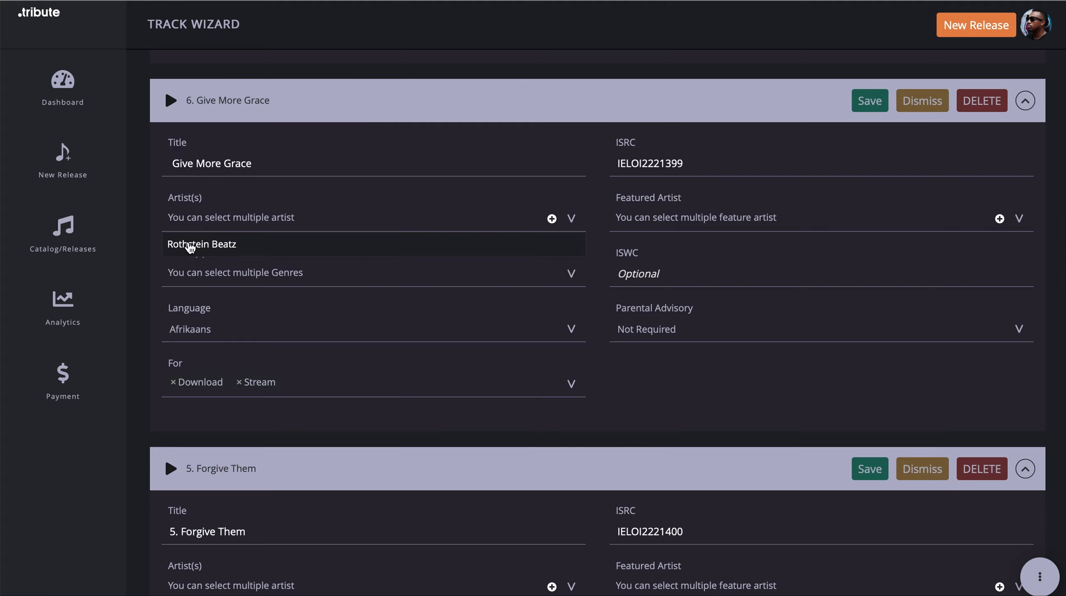
left_click(191, 245)
- Set the genre of Give More Grace to Hip-Hop/Rap and its language to English
left_click(195, 272)
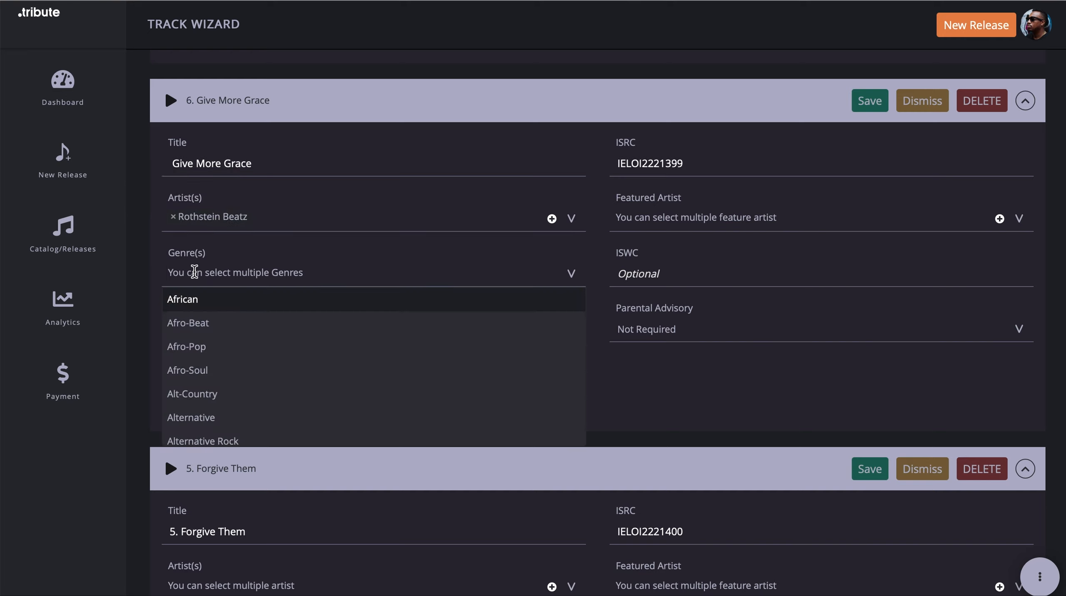
type("Hip")
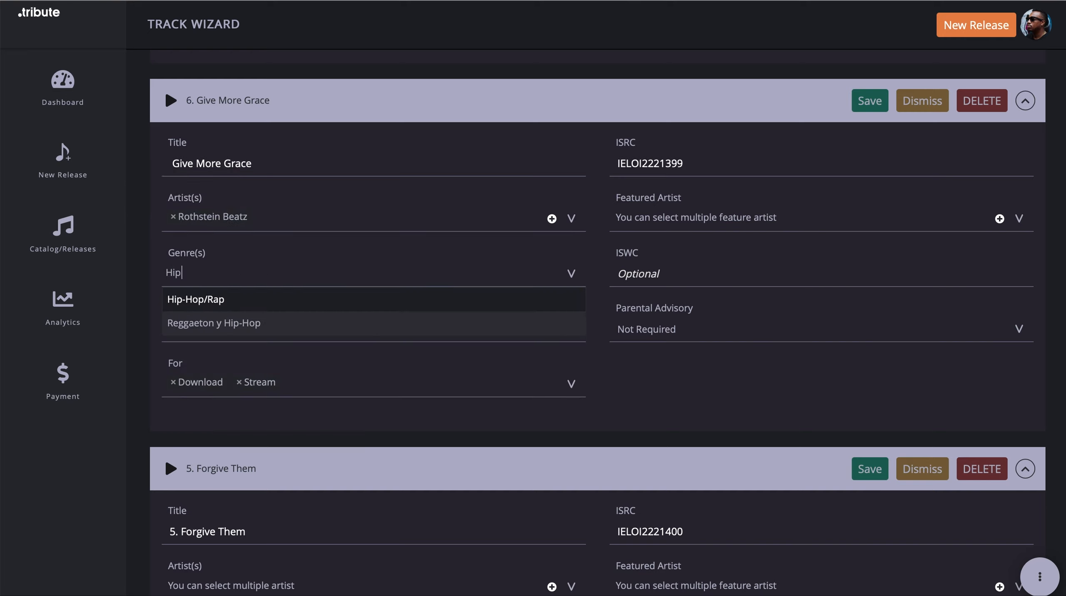
left_click(171, 302)
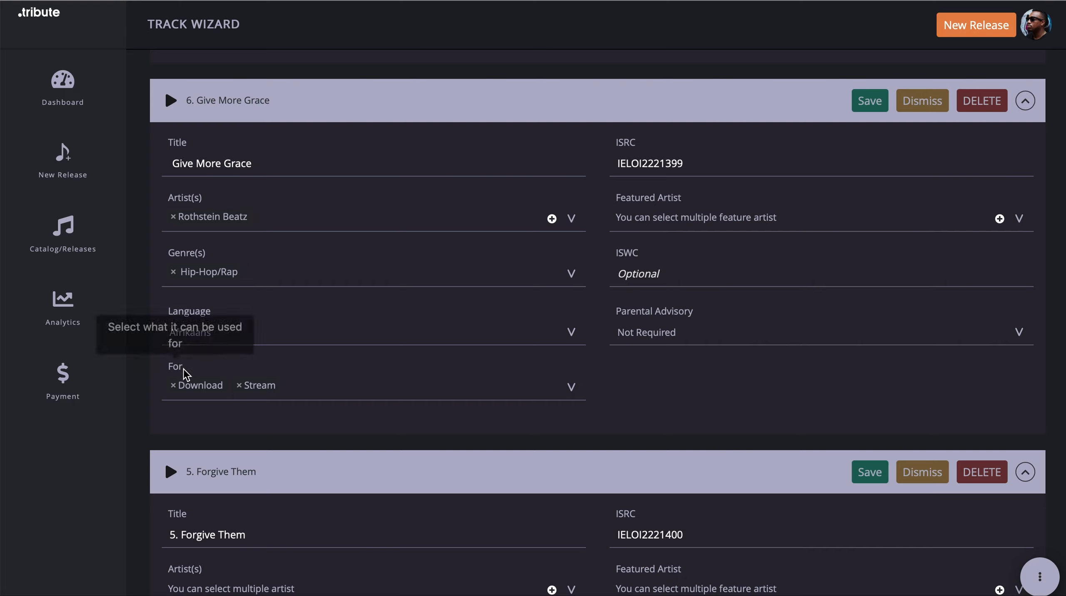
left_click(211, 334)
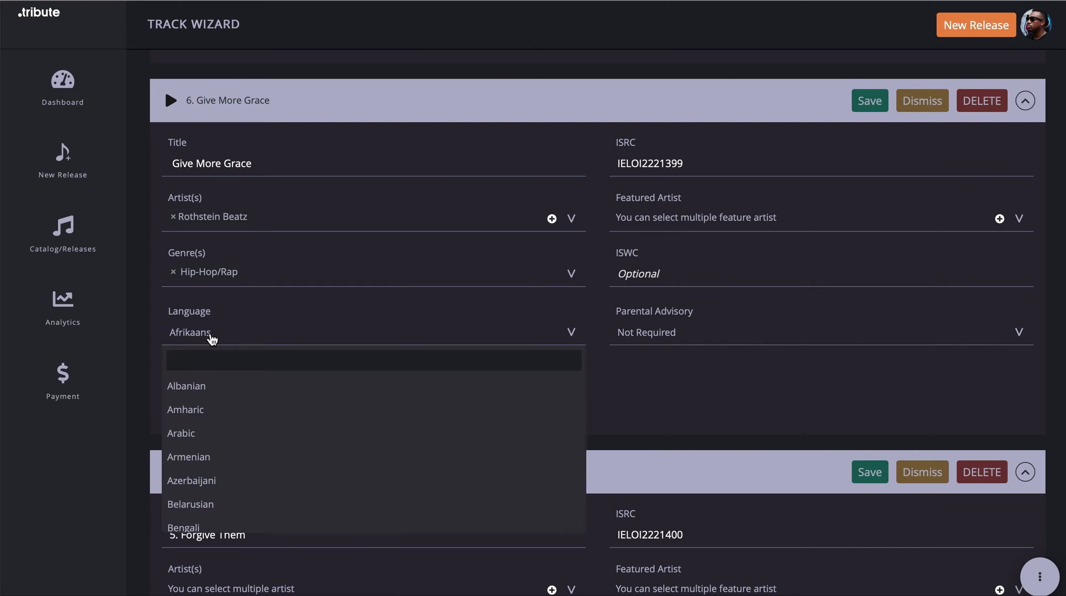
type("En")
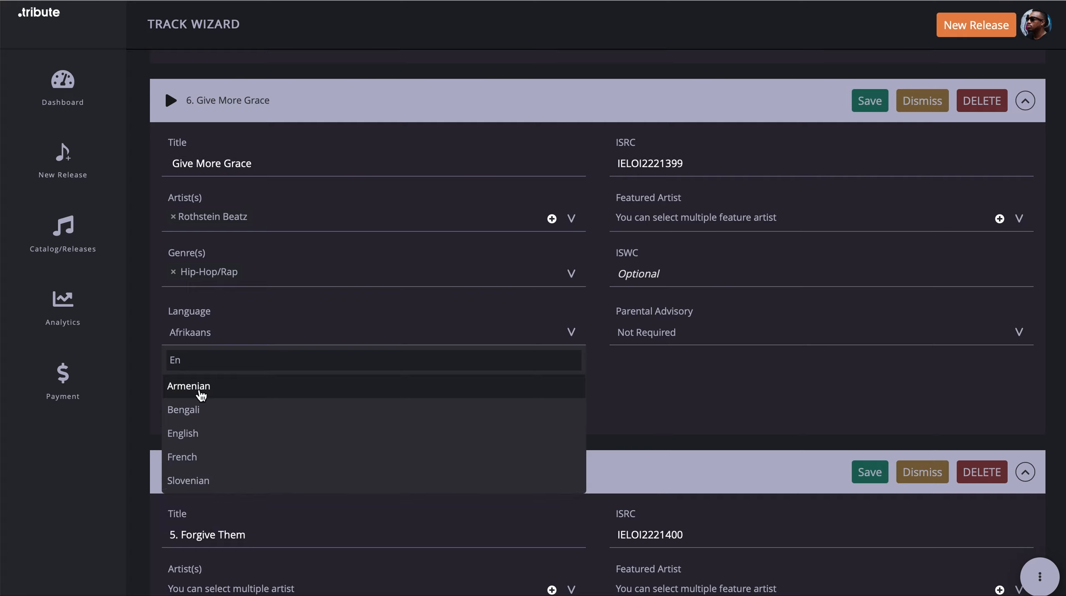
left_click(178, 434)
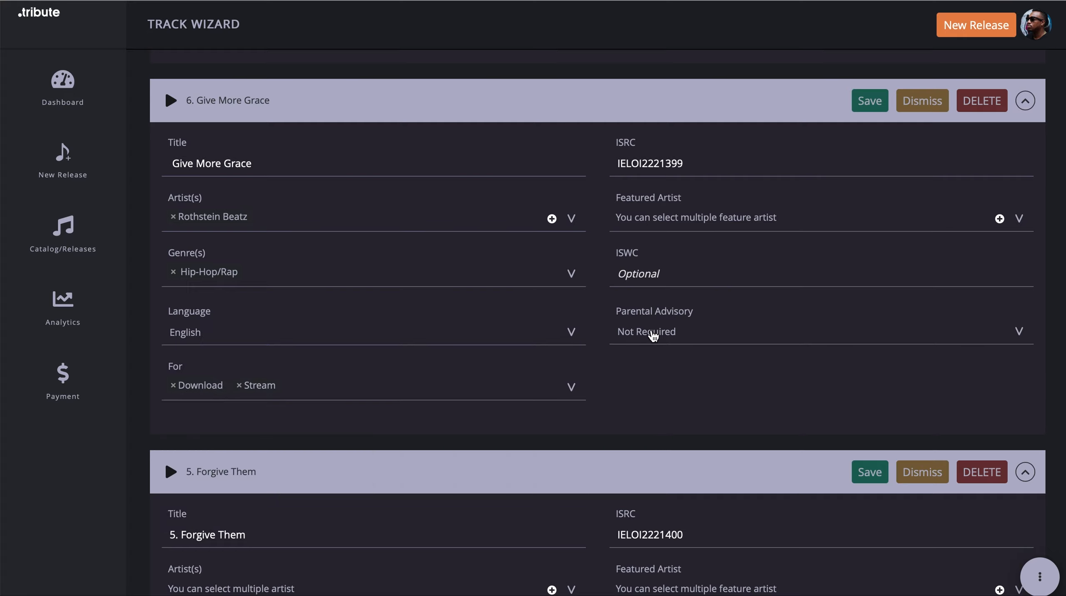
- Save the Give More Grace track's details
scroll(596, 345, "down", 5)
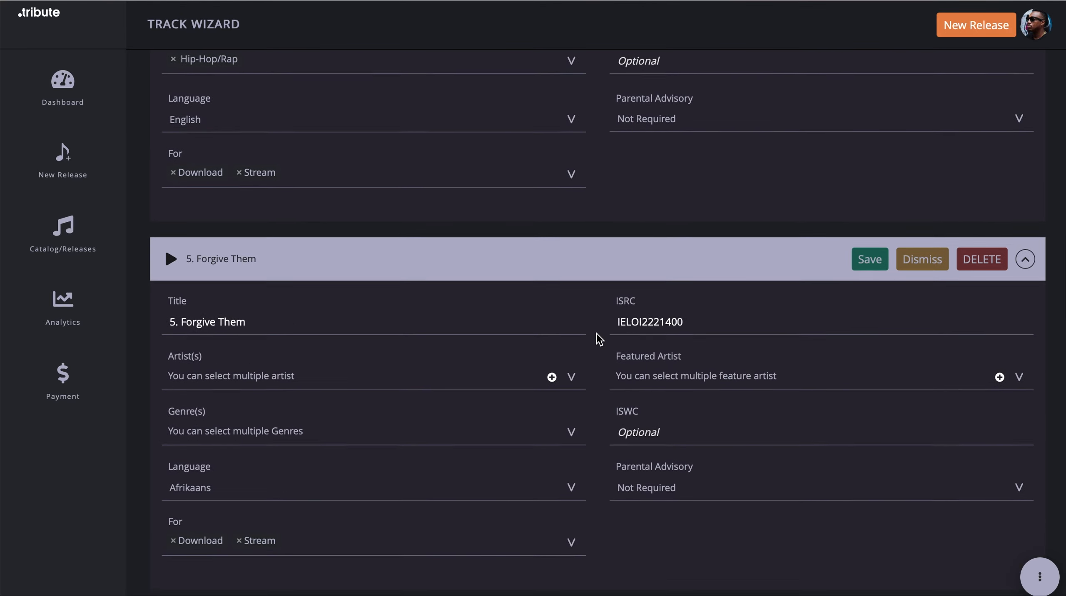
scroll(597, 337, "down", 1)
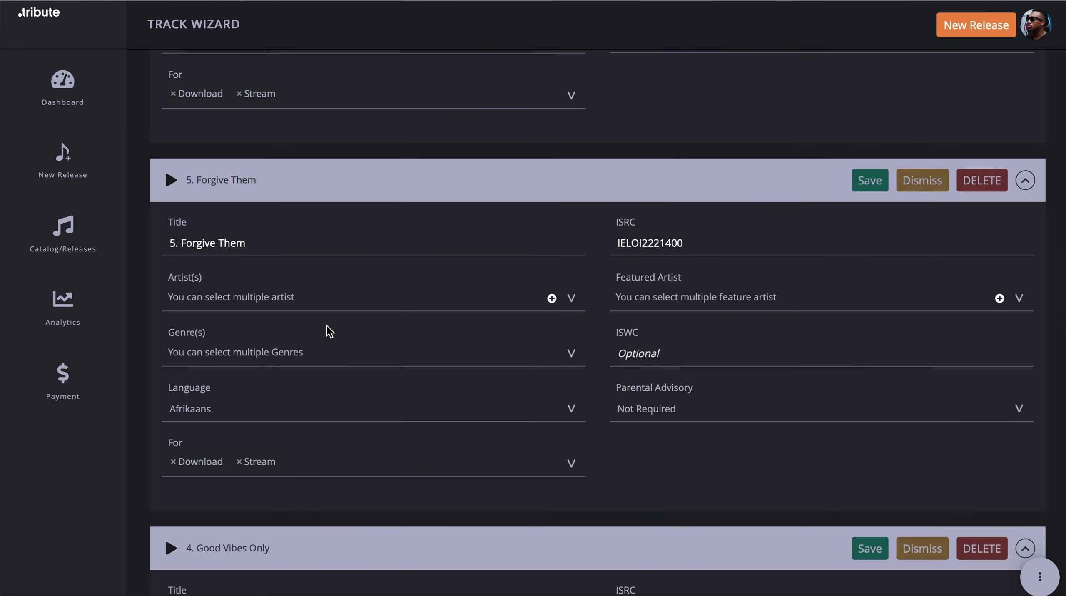
scroll(404, 241, "up", 7)
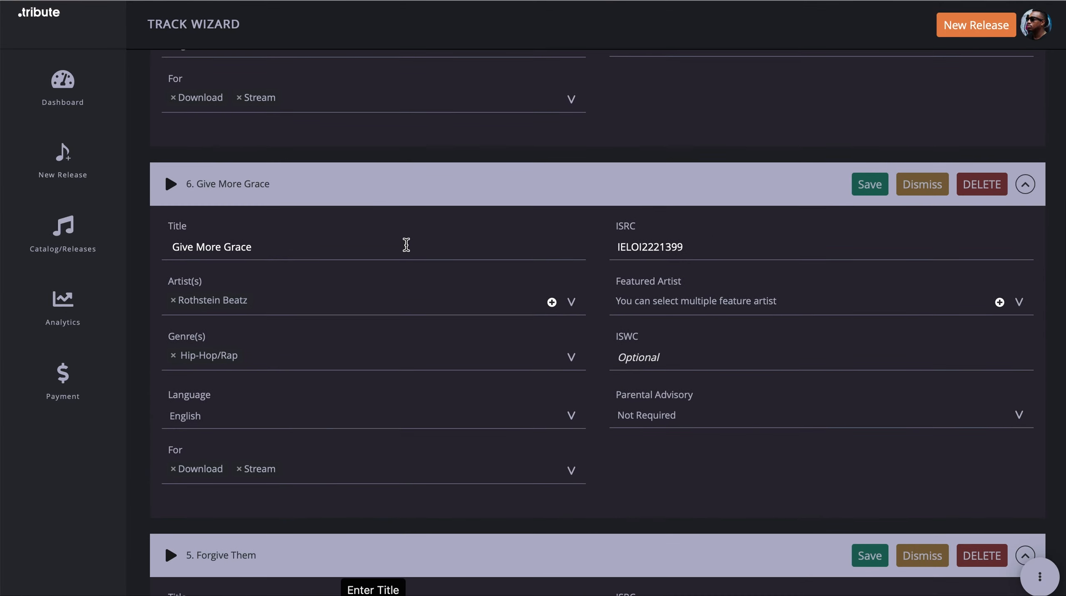
left_click(870, 184)
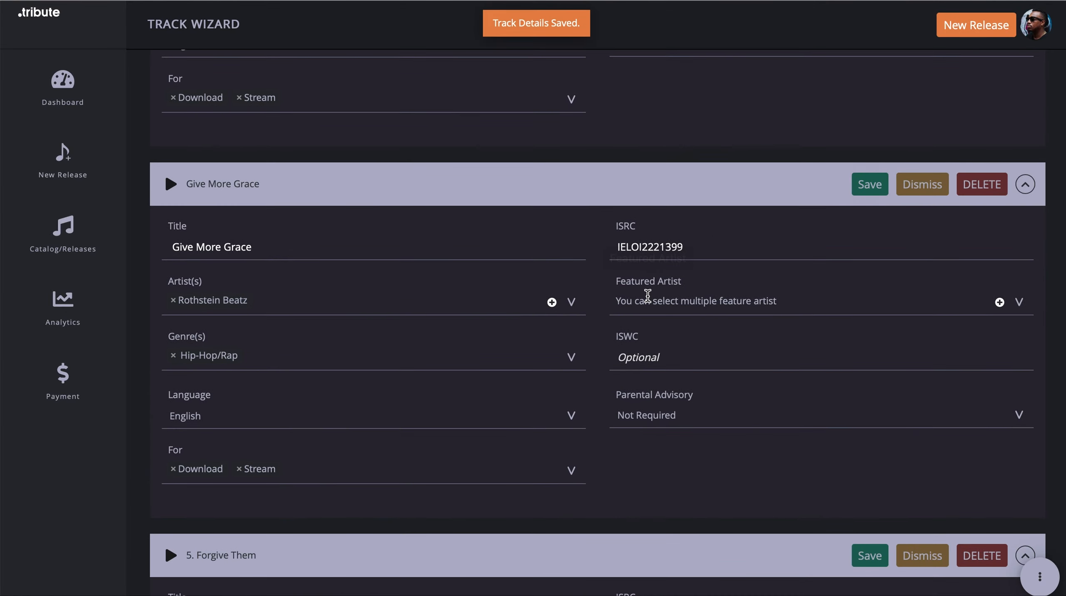
- Remove the number prefix from the "5. Forgive Them" title, leaving "Forgive Them"
scroll(647, 296, "down", 1)
scroll(647, 297, "down", 9)
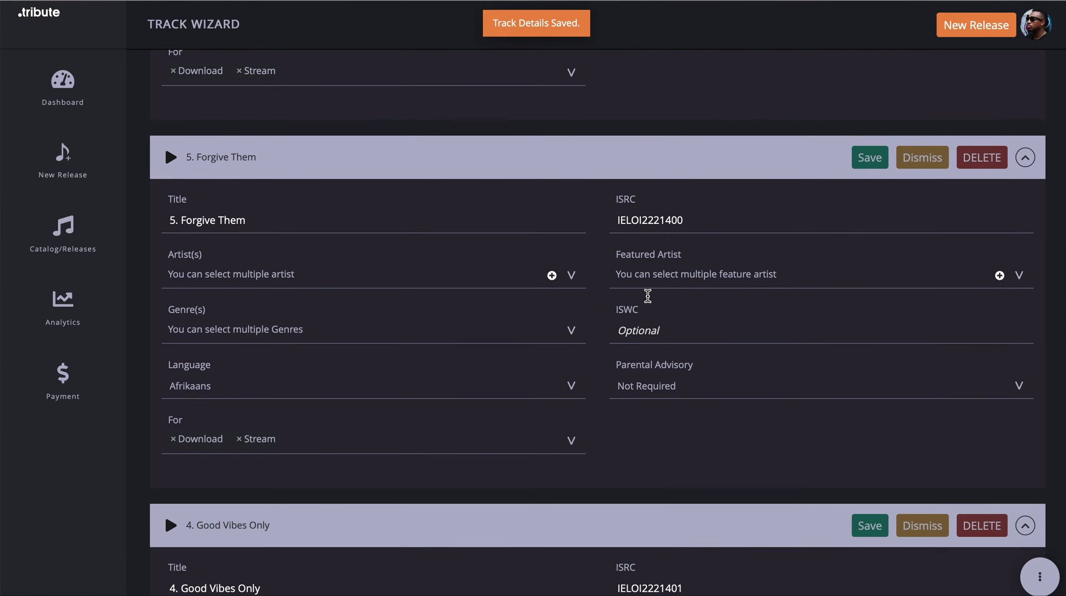
scroll(650, 301, "up", 1)
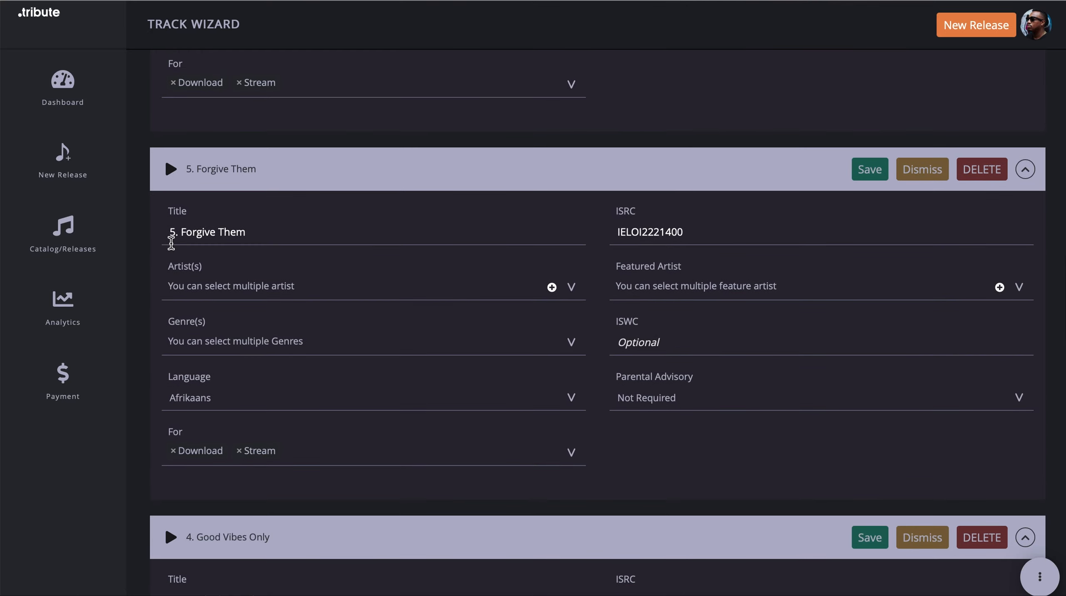
left_click(176, 230)
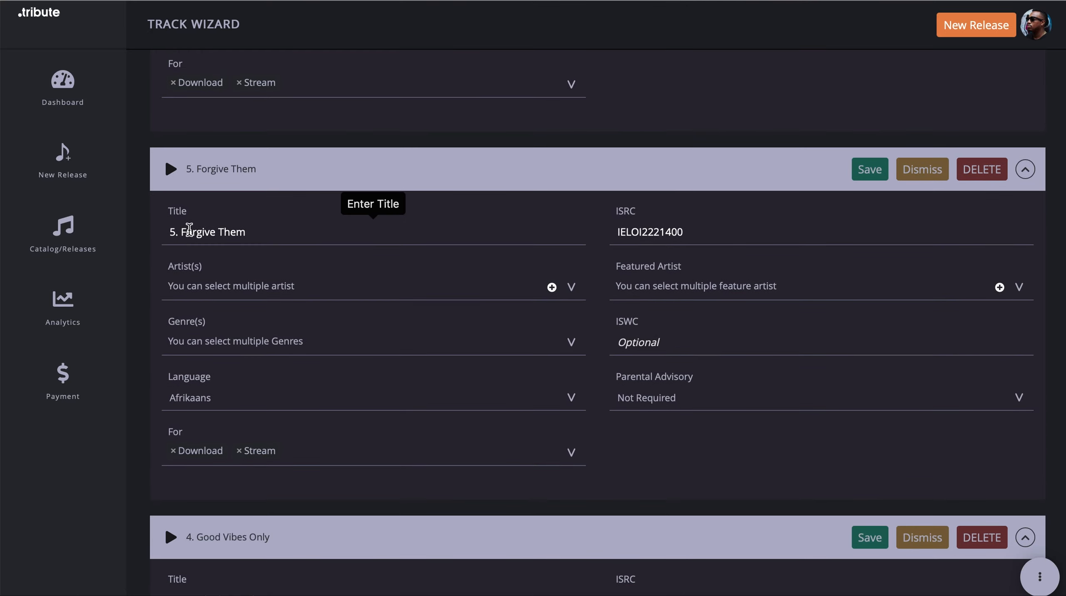
key("BackSpace")
key("BackSpace")
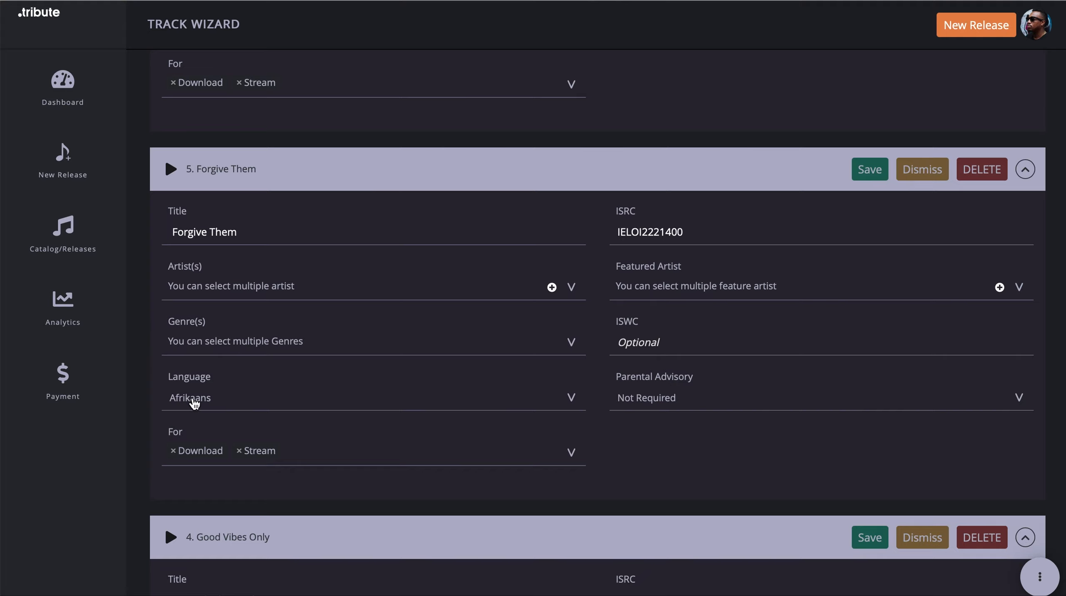
- Assign Rothstein Beatz as the artist of the Forgive Them track
left_click(199, 340)
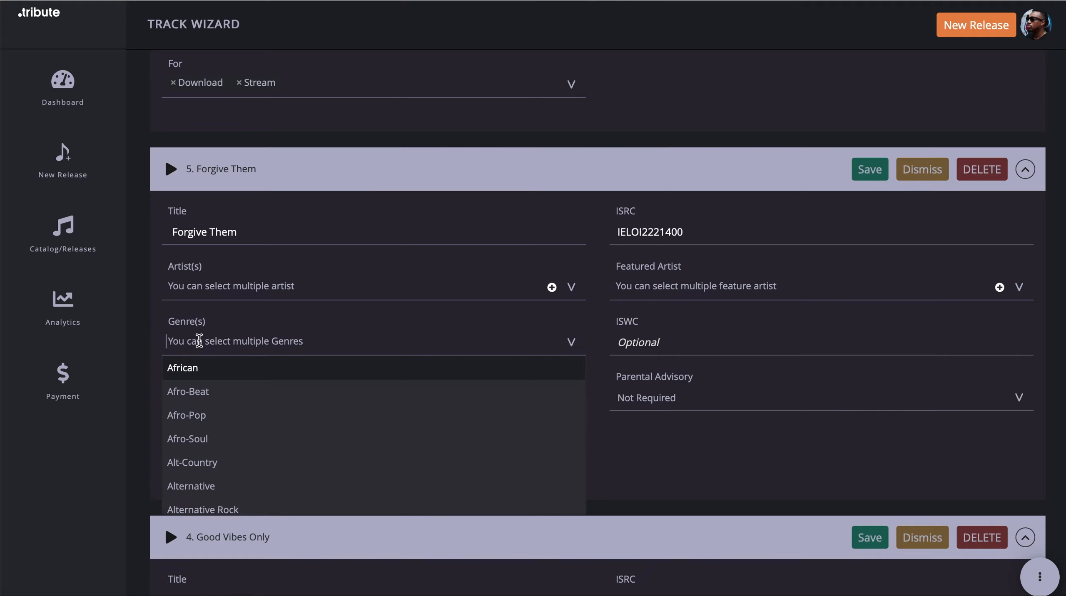
left_click(215, 285)
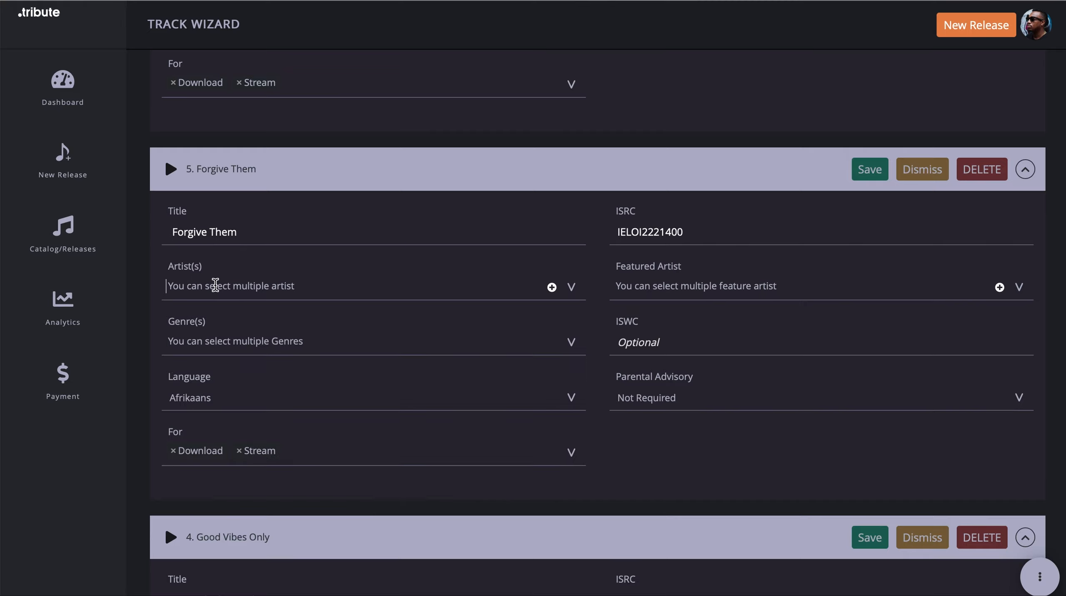
left_click(212, 312)
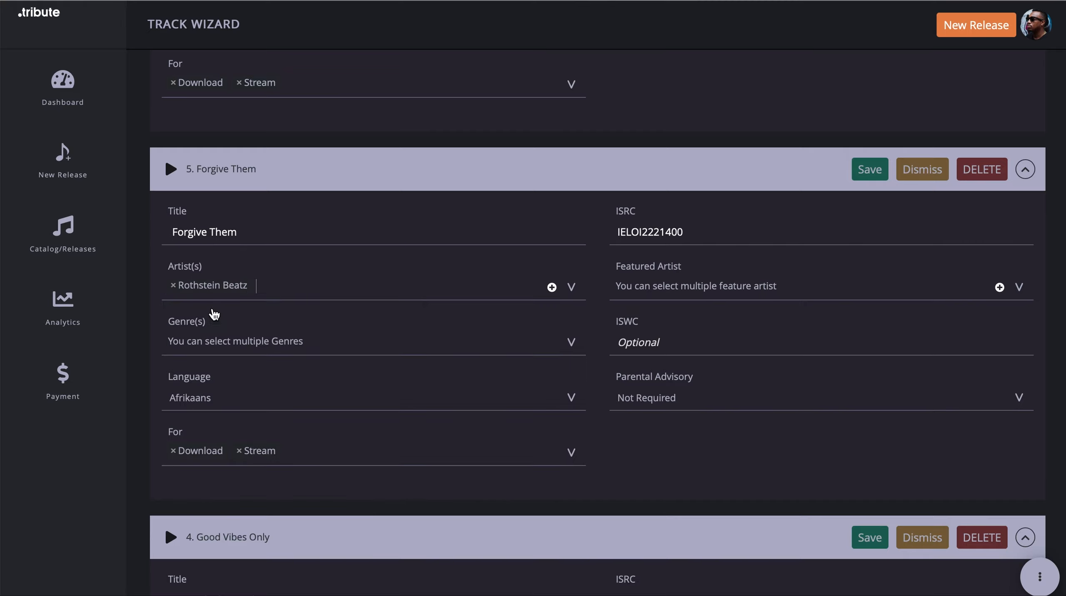
- Set the genre of Forgive Them to Hip-Hop/Rap and its language to English
left_click(205, 339)
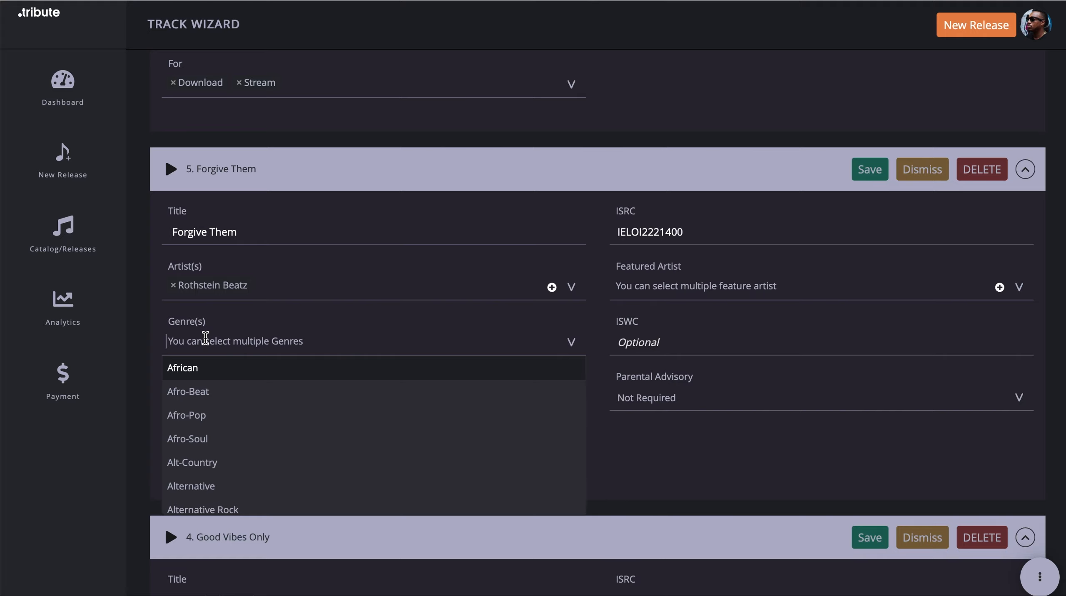
type("hi")
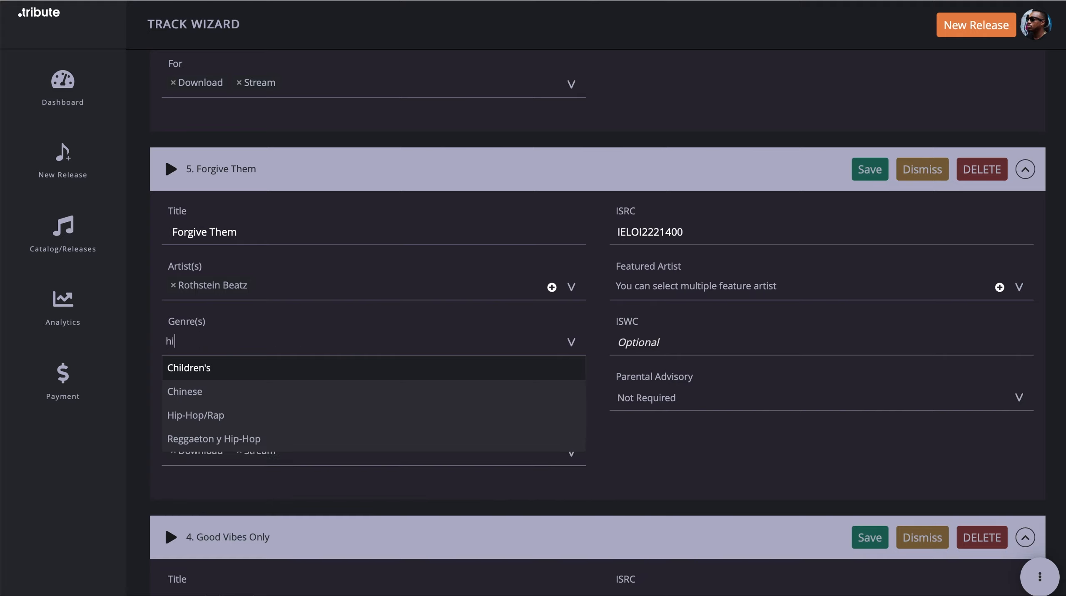
type("p")
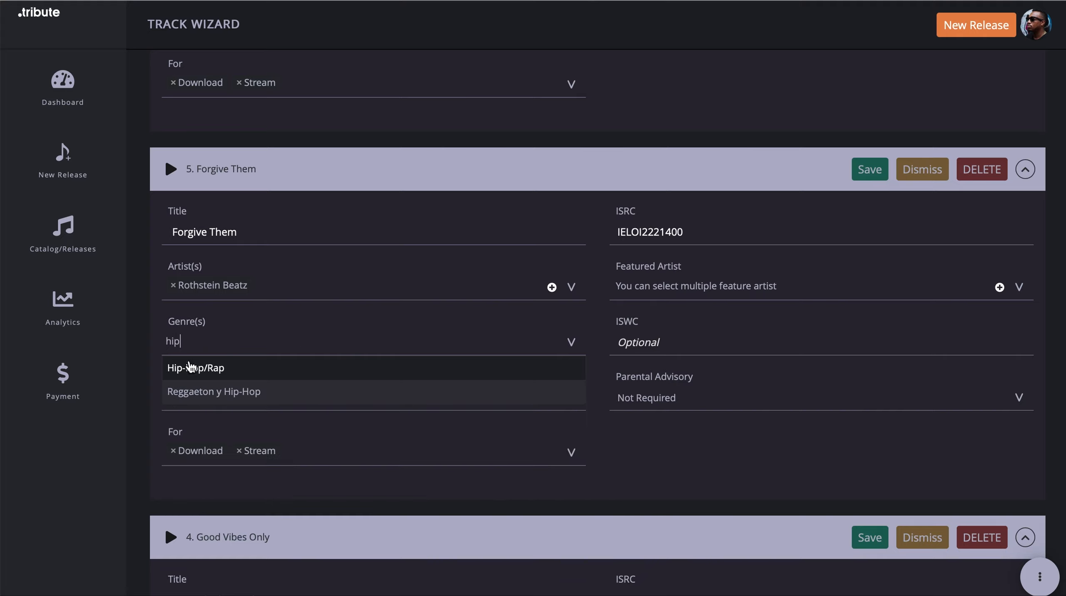
left_click(189, 375)
left_click(206, 400)
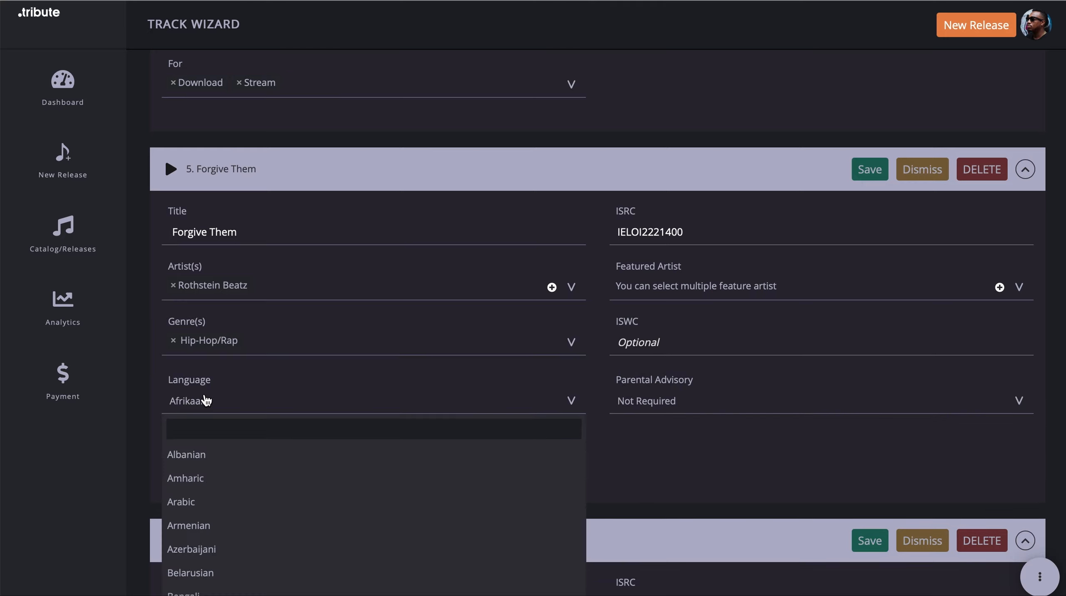
type("Engli")
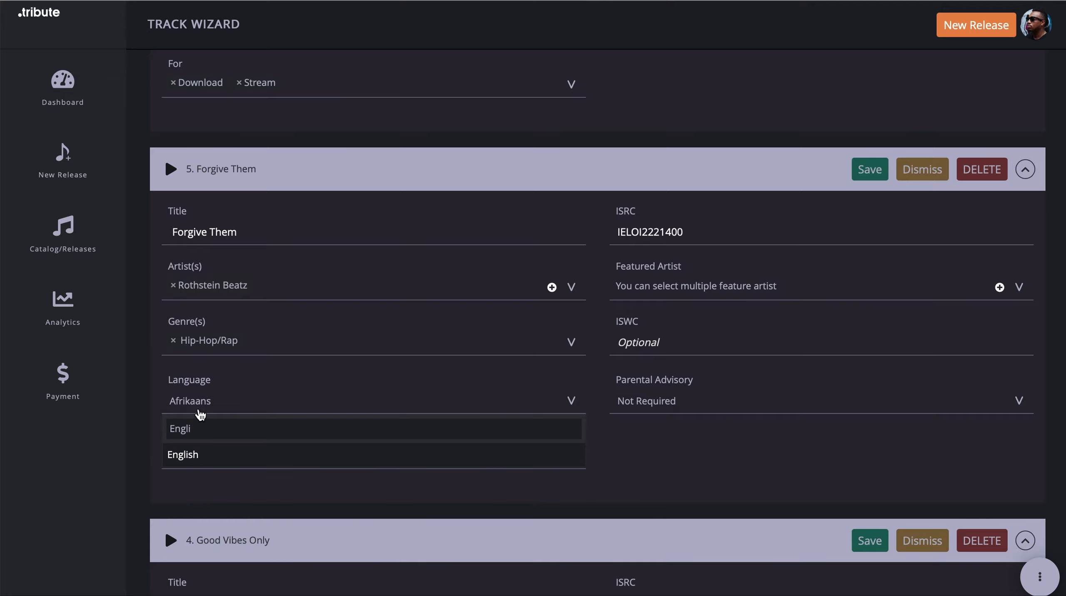
left_click(183, 455)
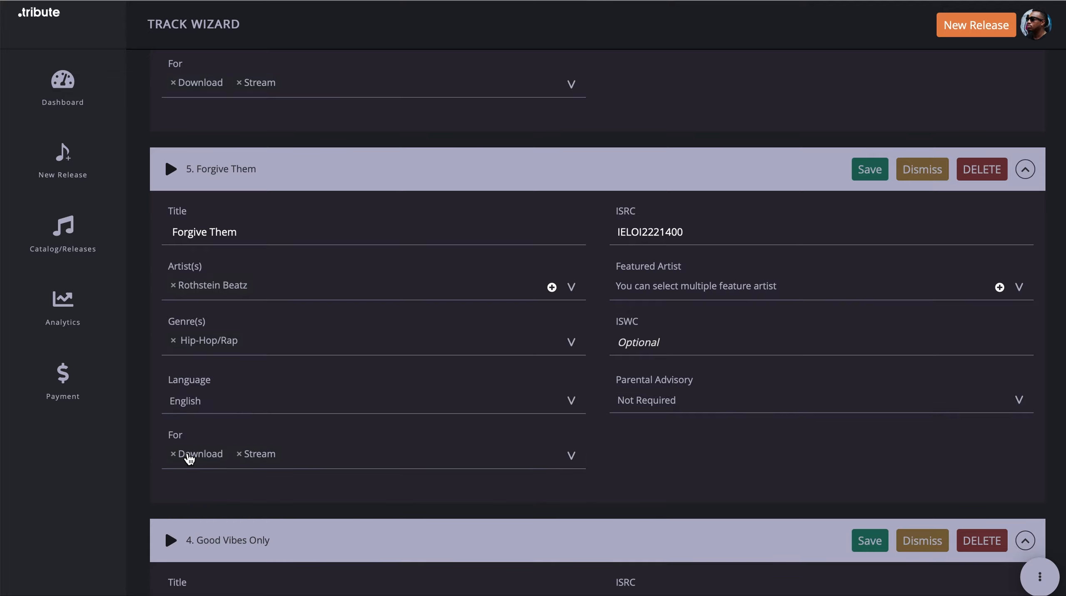
- Save the Forgive Them track's details
scroll(308, 334, "down", 1)
scroll(309, 334, "up", 1)
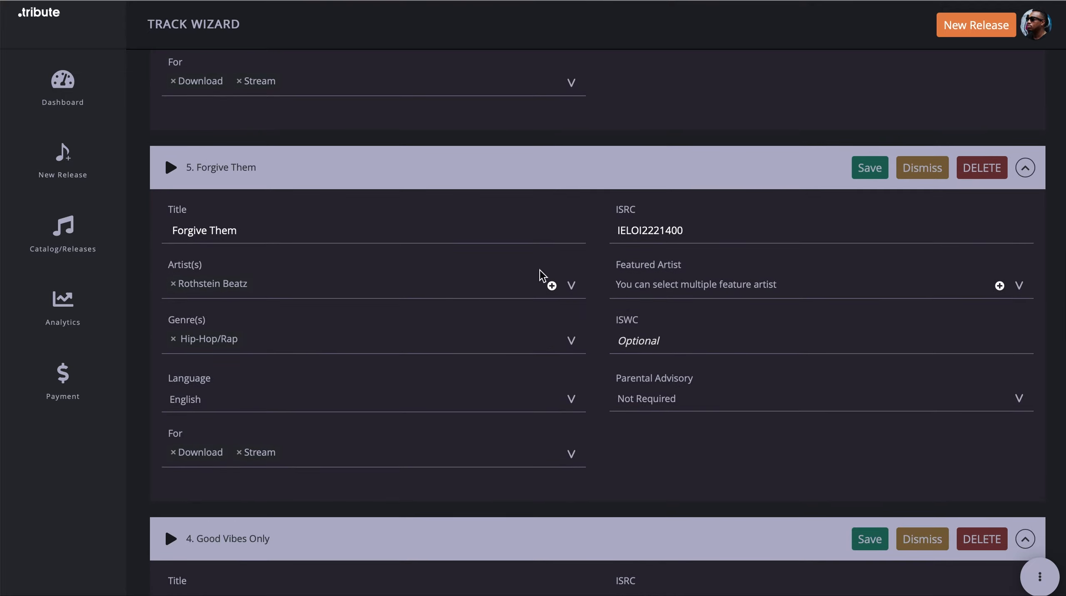
scroll(648, 284, "up", 1)
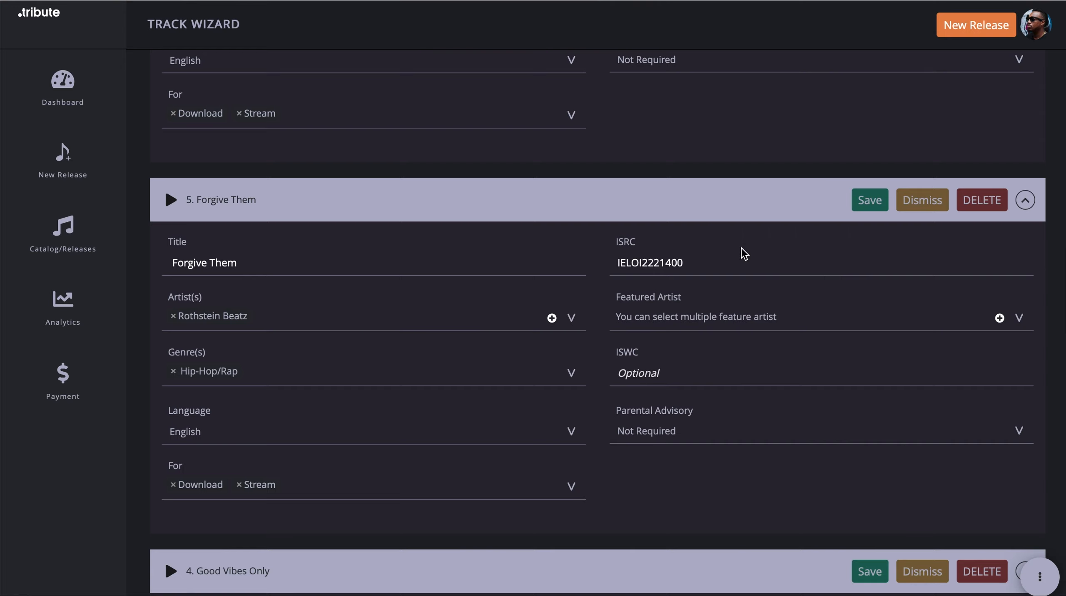
left_click(872, 202)
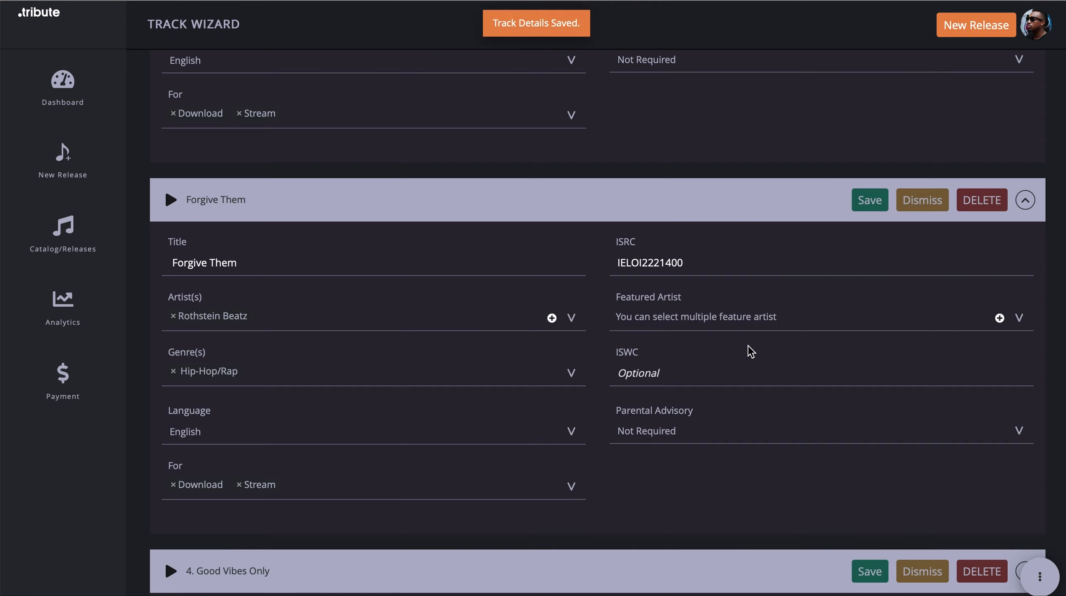
- Remove the number prefix from the "4. Good Vibes Only" title and assign Rothstein Beatz as the track's artist
scroll(749, 353, "down", 6)
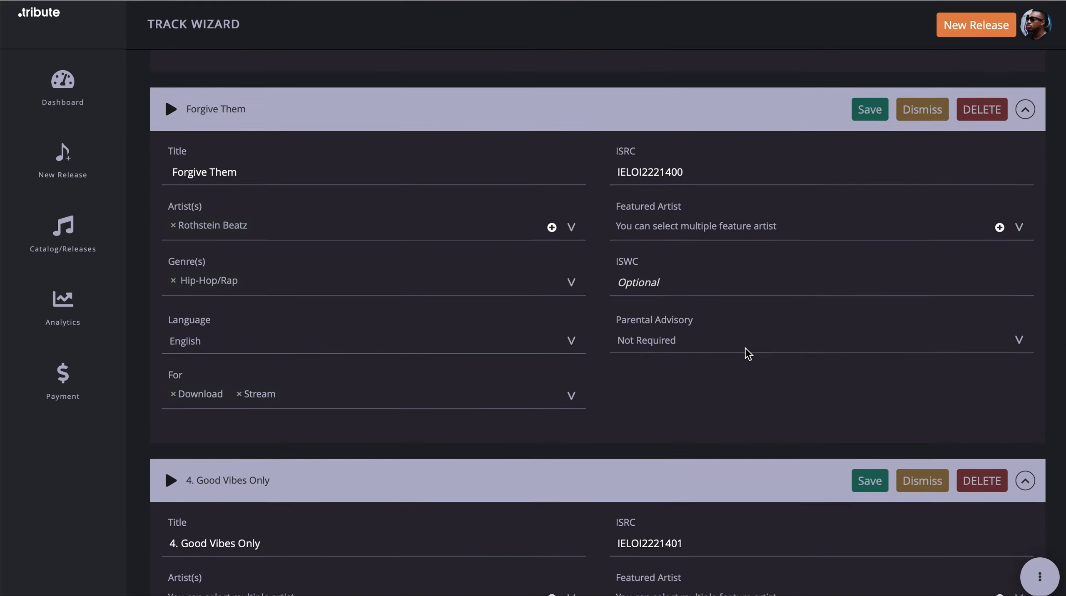
scroll(747, 353, "down", 2)
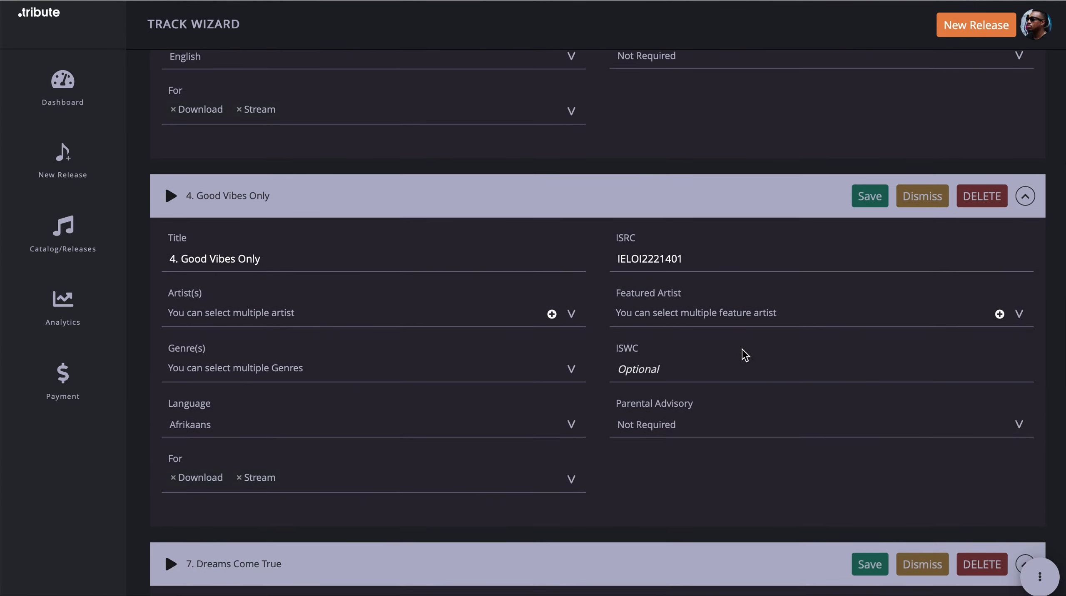
left_click(179, 259)
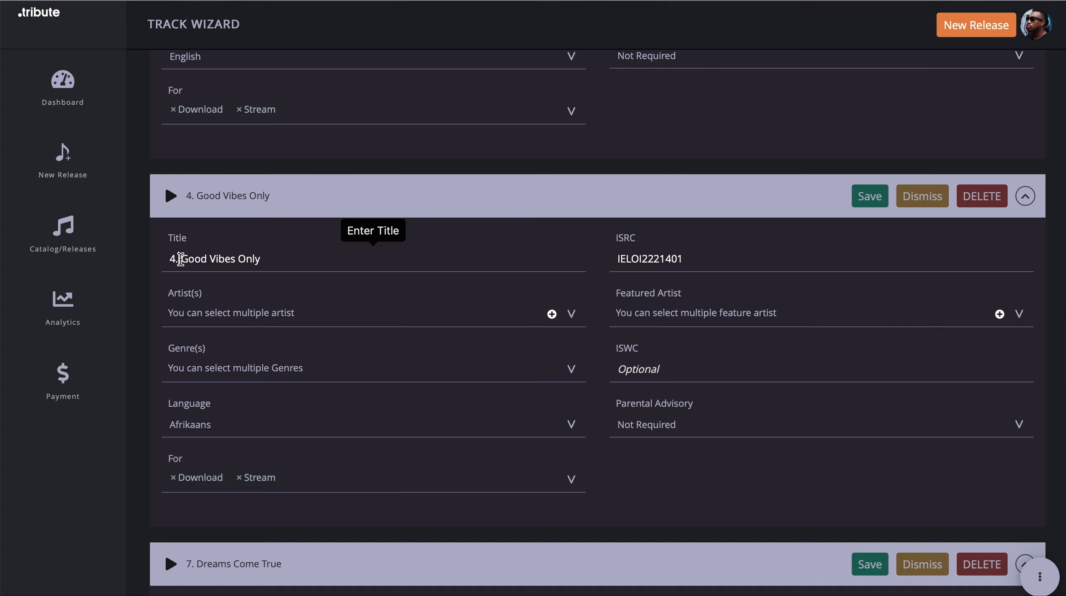
key("BackSpace")
key("BackSpace")
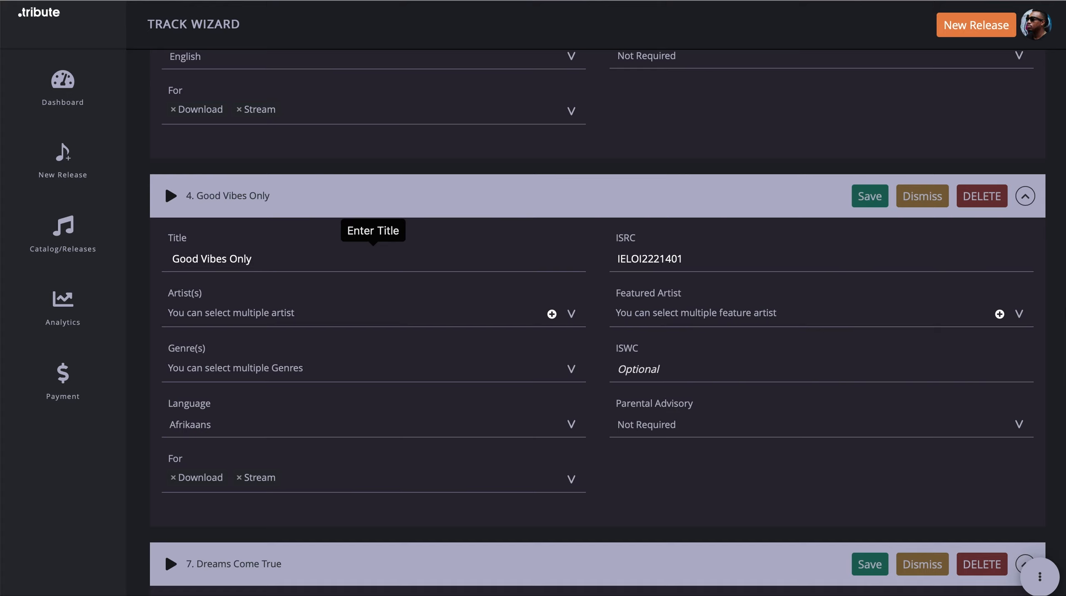
left_click(185, 316)
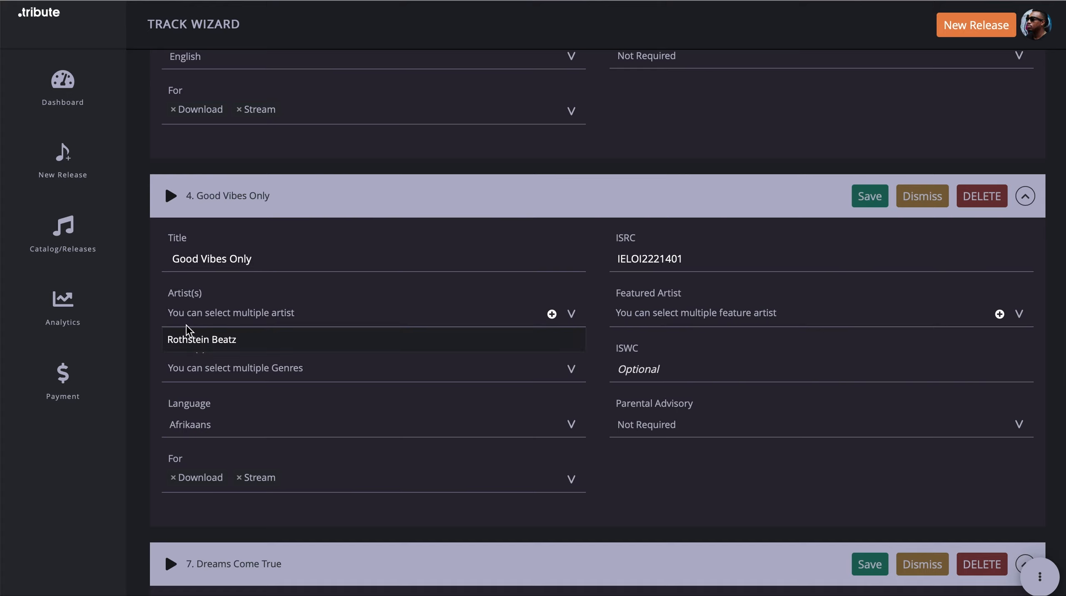
left_click(184, 345)
- Set the genre of Good Vibes Only to Hip-Hop/Rap and save the track's details
left_click(181, 363)
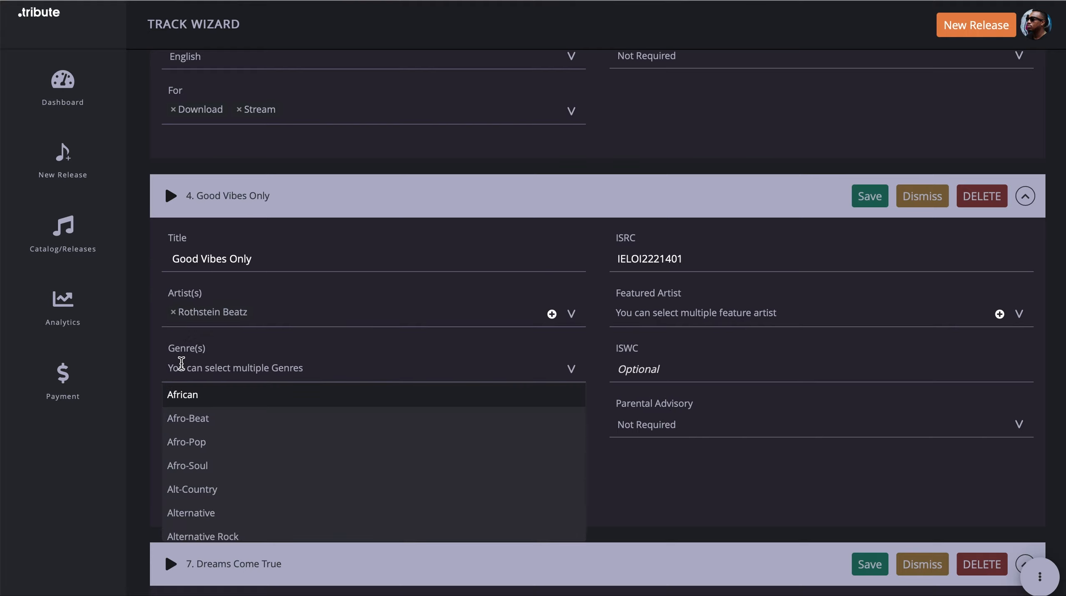
type("hi")
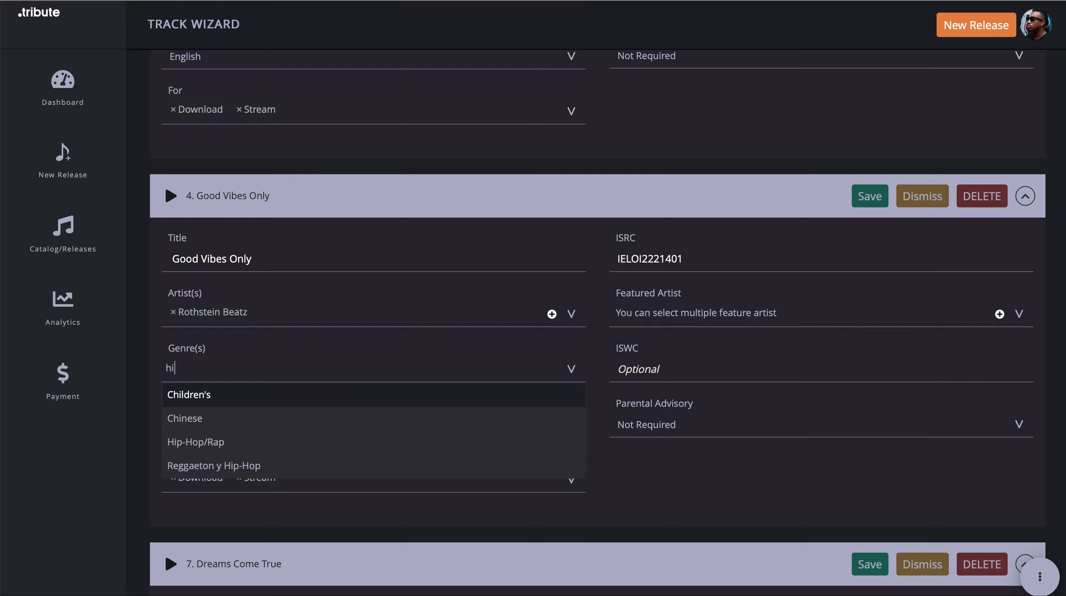
type("p")
left_click(188, 402)
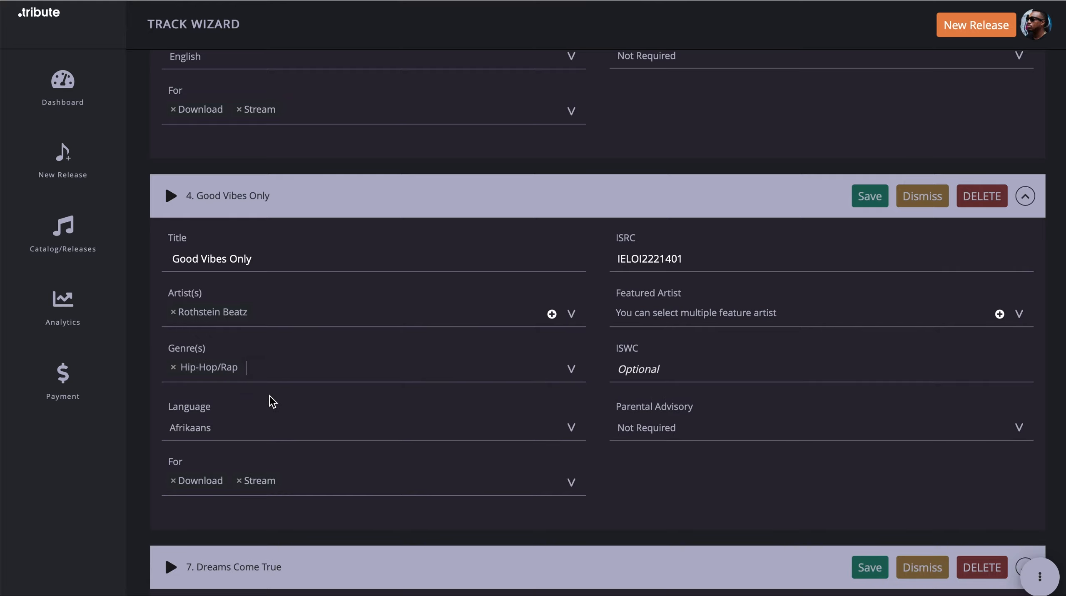
scroll(270, 400, "down", 1)
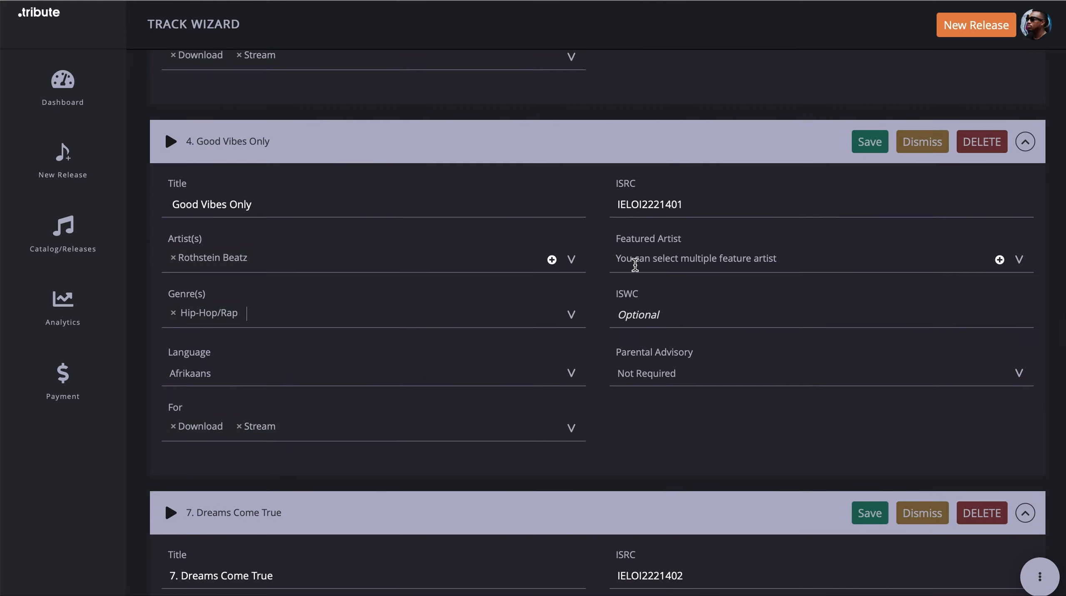
scroll(578, 350, "up", 1)
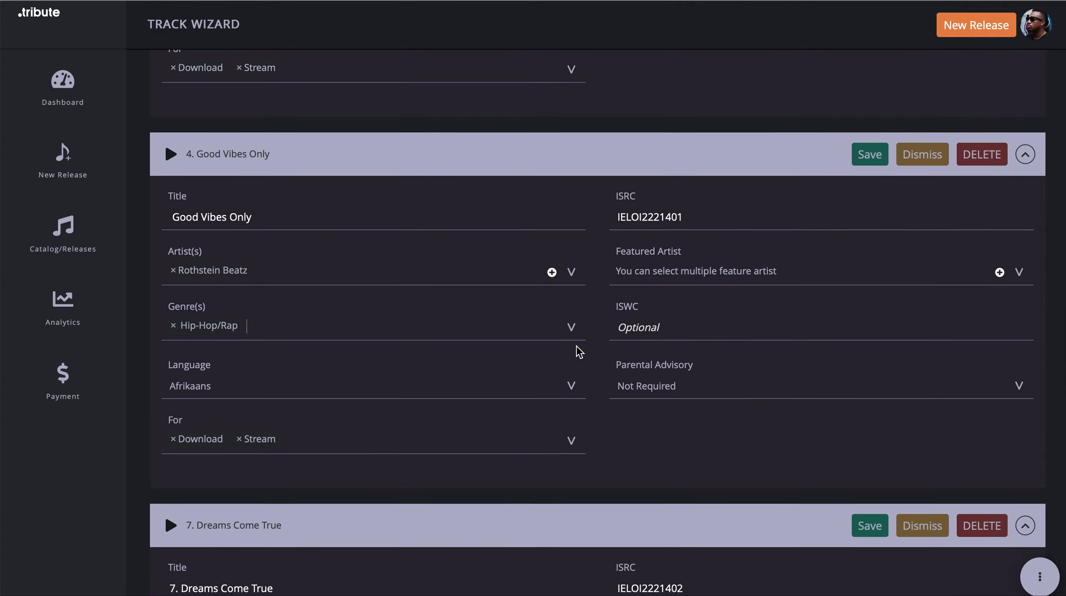
left_click(869, 164)
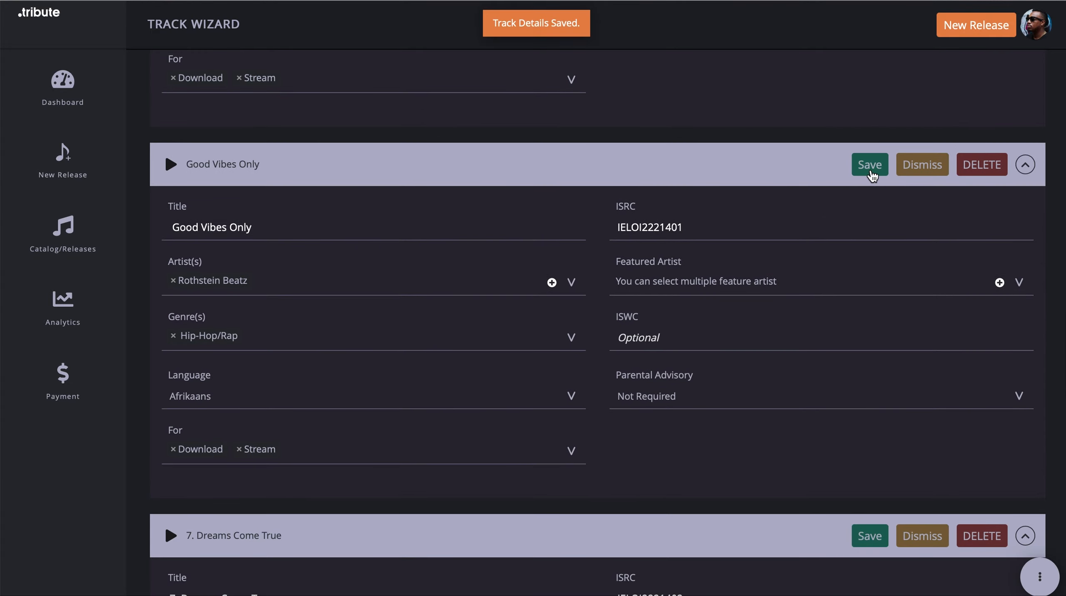
- Remove the number prefix from the "7. Dreams Come True" title and assign Rothstein Beatz as the track's artist
scroll(669, 278, "down", 5)
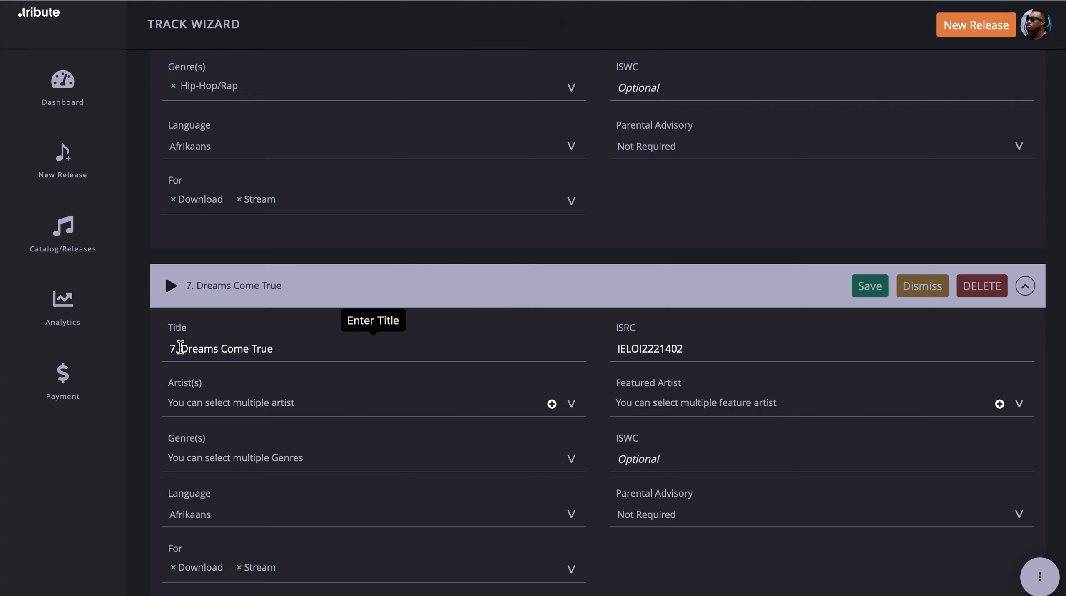
left_click(180, 347)
key("BackSpace")
key("BackSpace")
key("BackSpace")
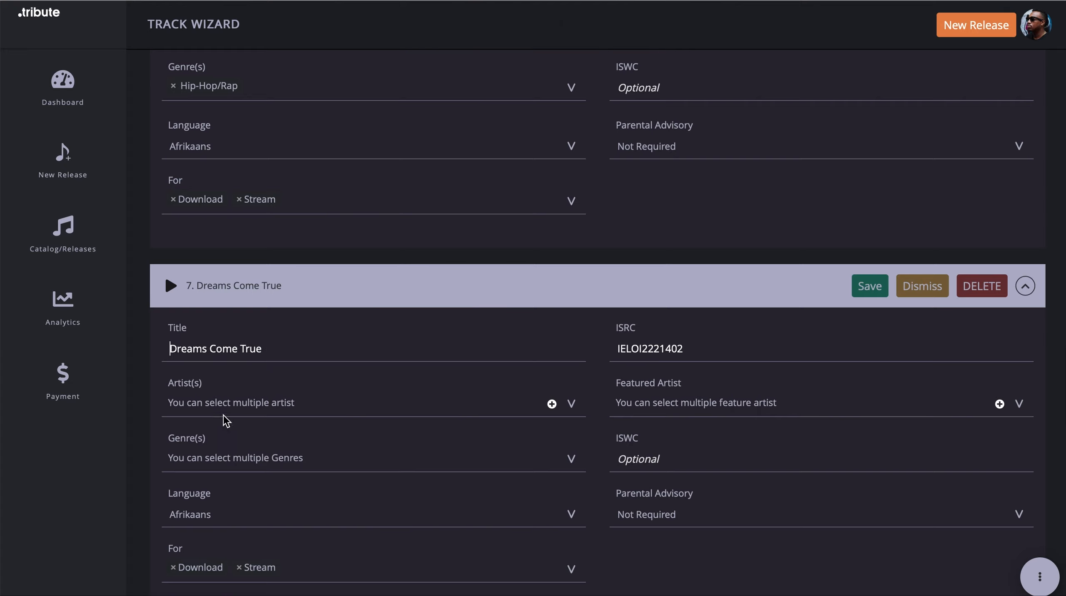
left_click(186, 404)
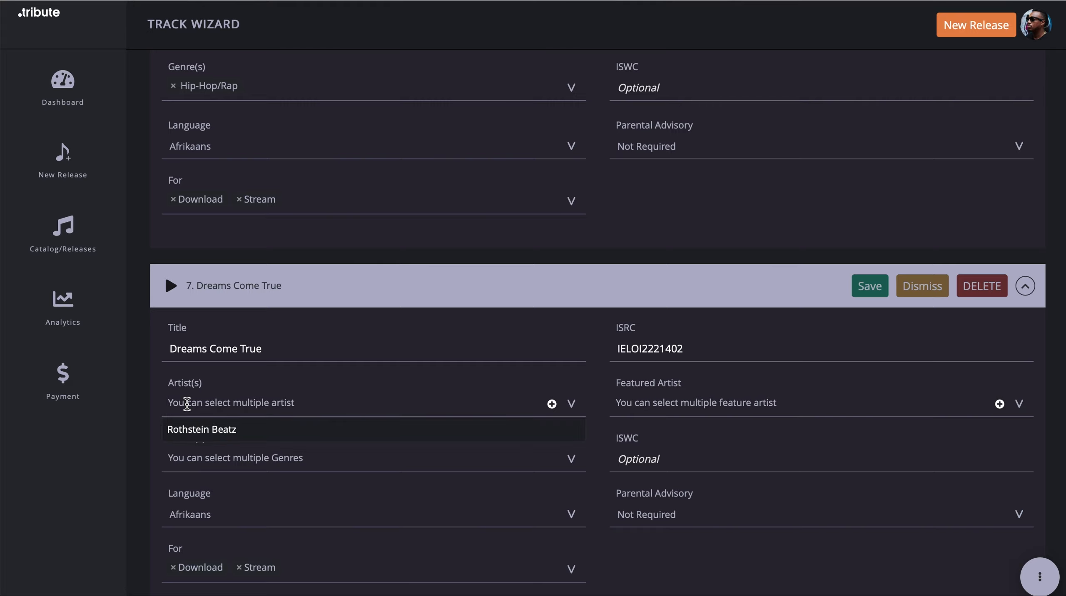
left_click(186, 431)
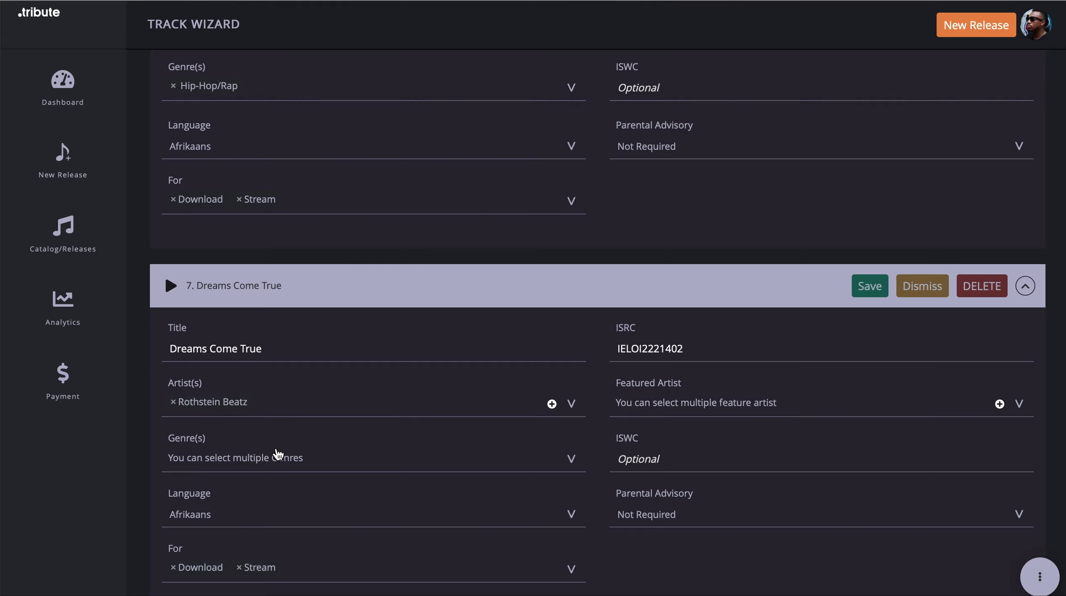
- Set the genre of Dreams Come True to Hip-Hop/Rap and save the track's details
scroll(278, 455, "down", 1)
left_click(262, 427)
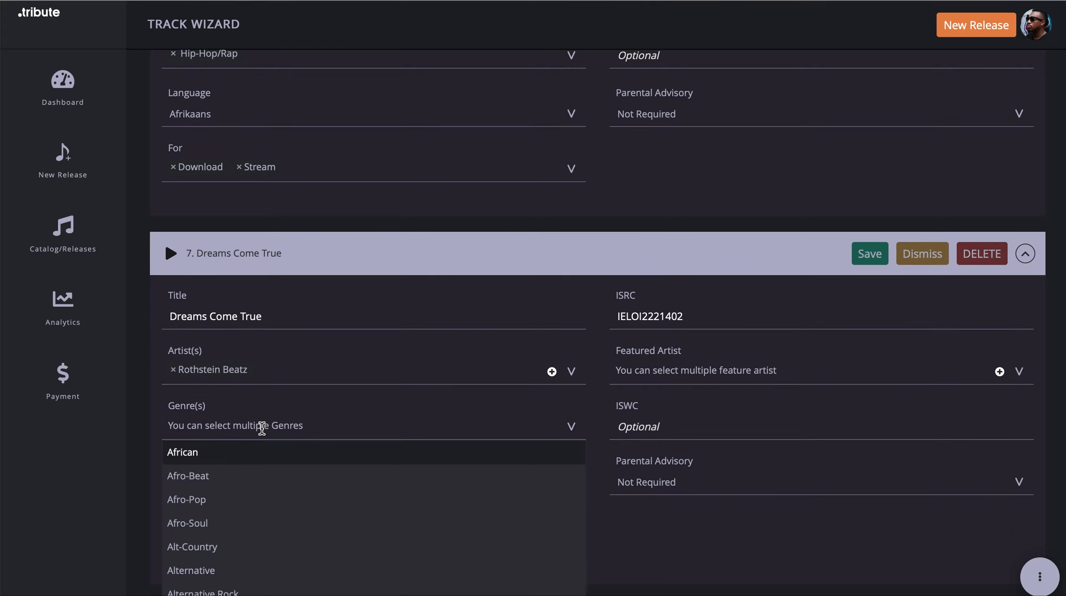
type("hip")
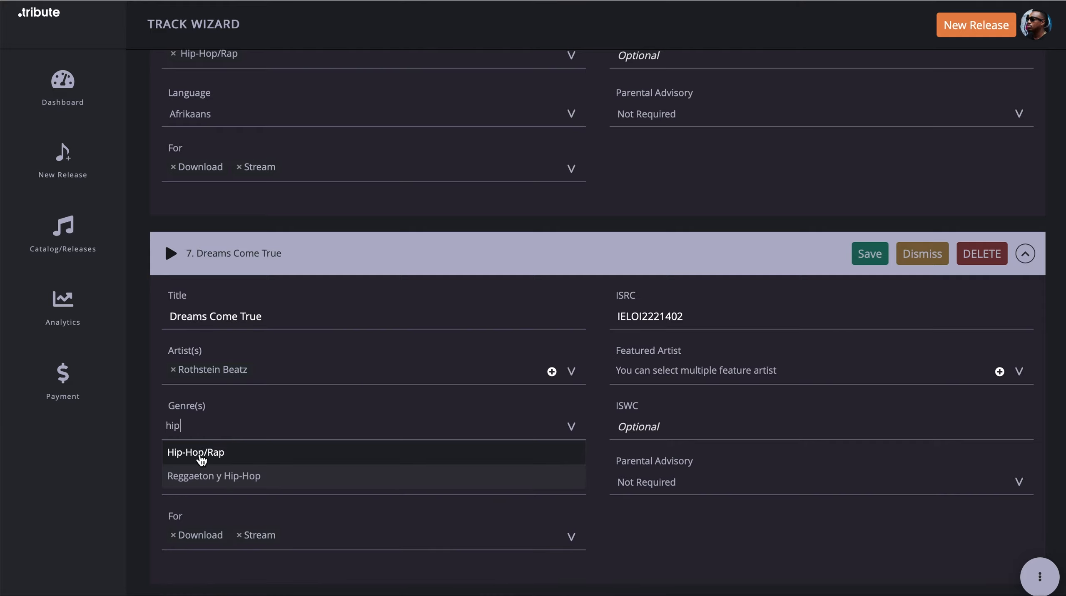
left_click(201, 460)
scroll(334, 421, "down", 2)
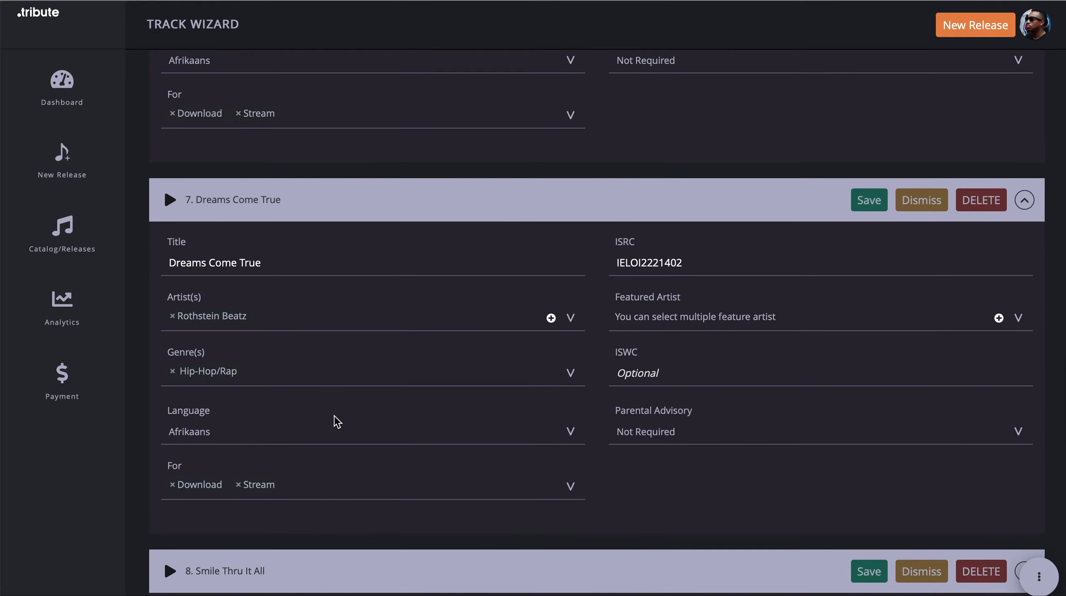
scroll(417, 392, "up", 1)
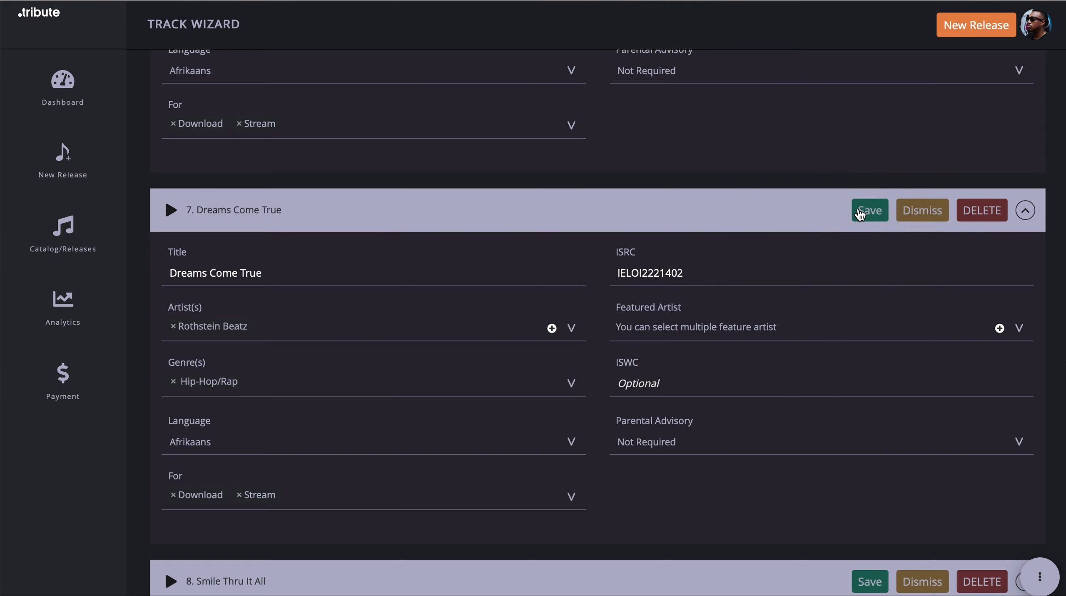
left_click(862, 213)
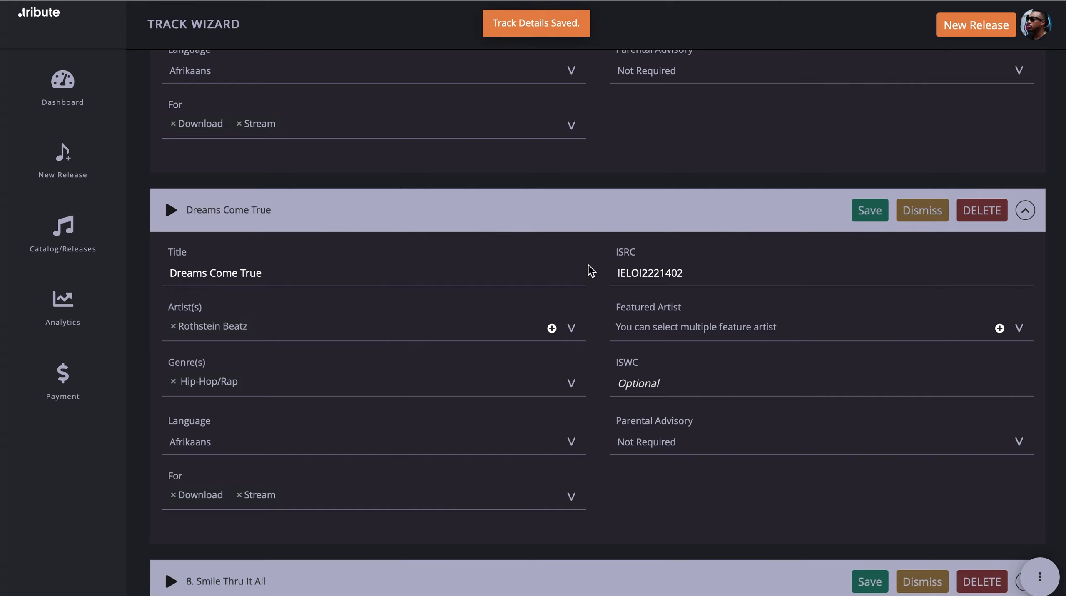
- Remove the number prefix from the "8. Smile Thru It All" title and assign Rothstein Beatz as the track's artist
scroll(591, 271, "down", 5)
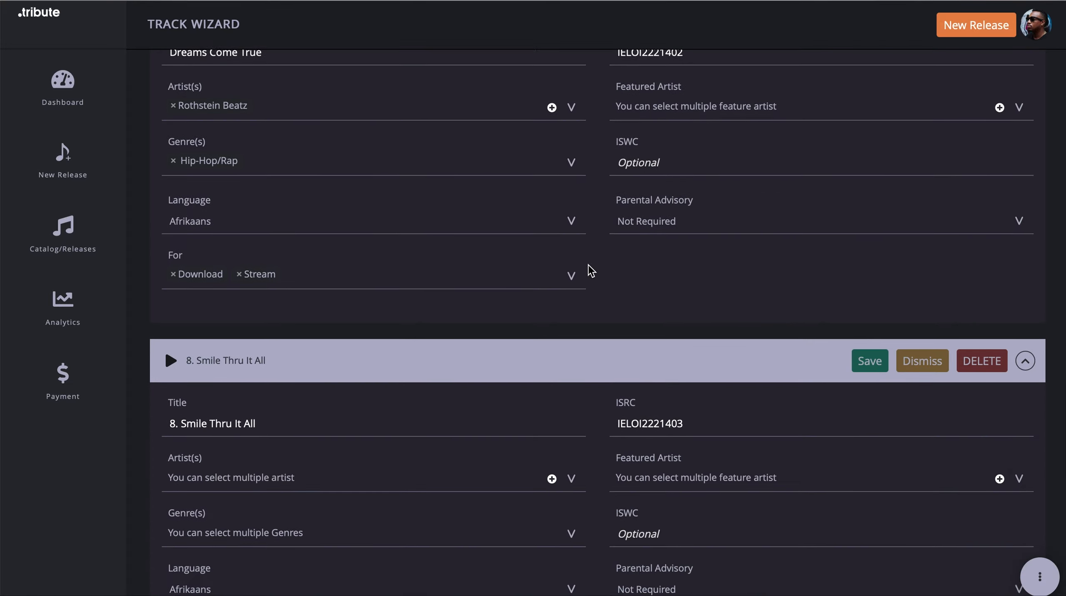
scroll(591, 270, "down", 5)
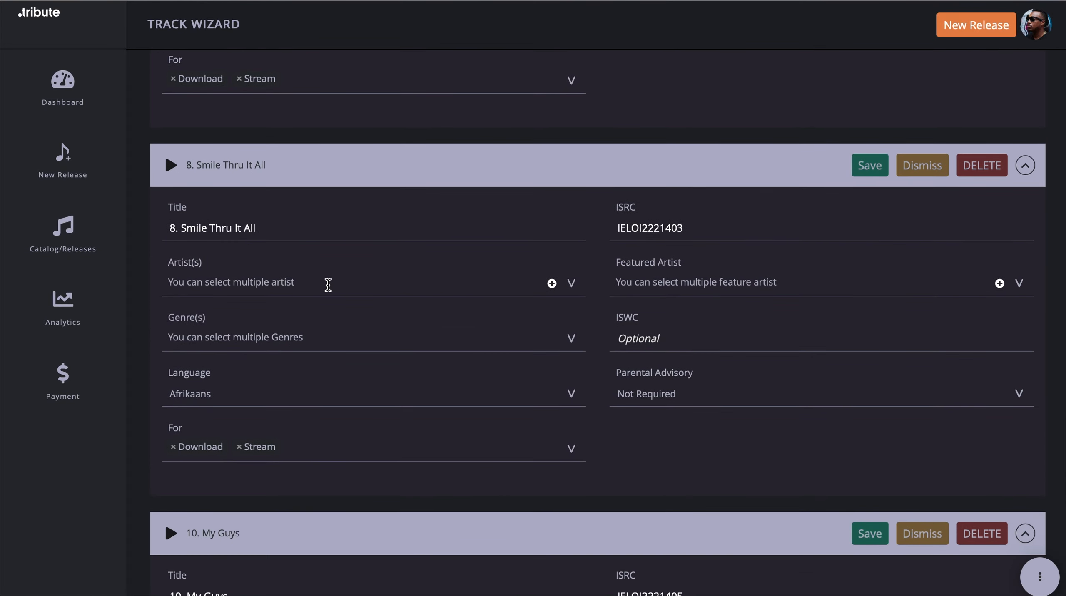
left_click(182, 228)
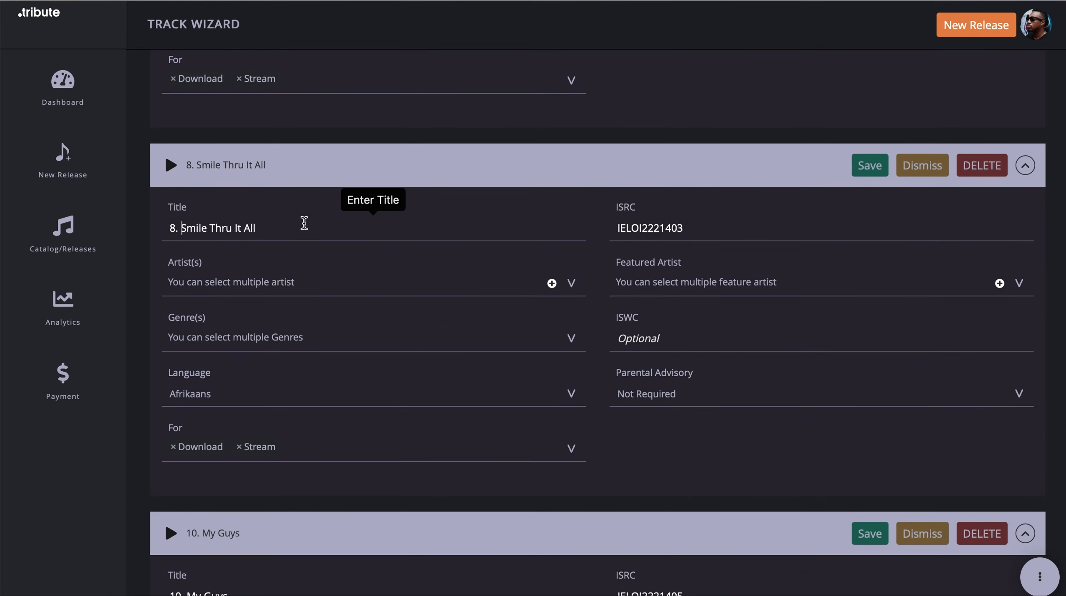
key("BackSpace")
key("BackSpace")
key("BackSpace")
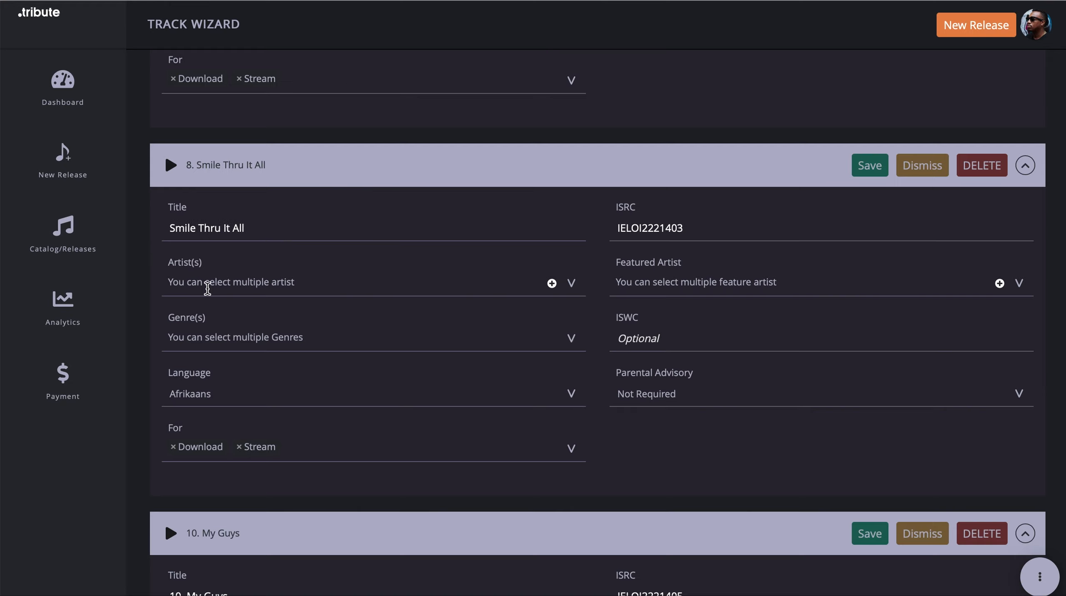
left_click(199, 282)
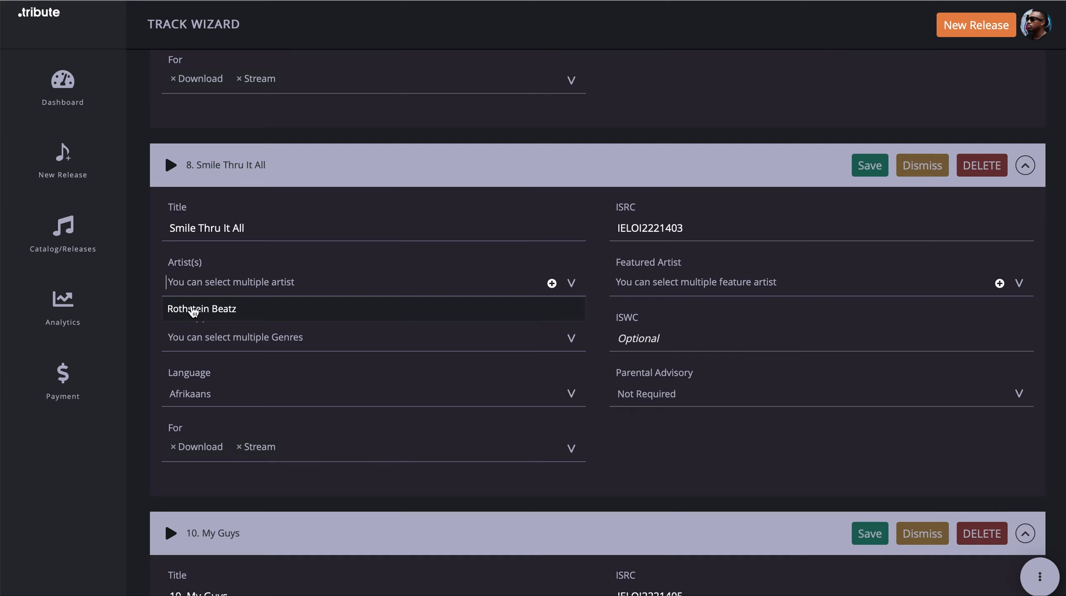
left_click(192, 309)
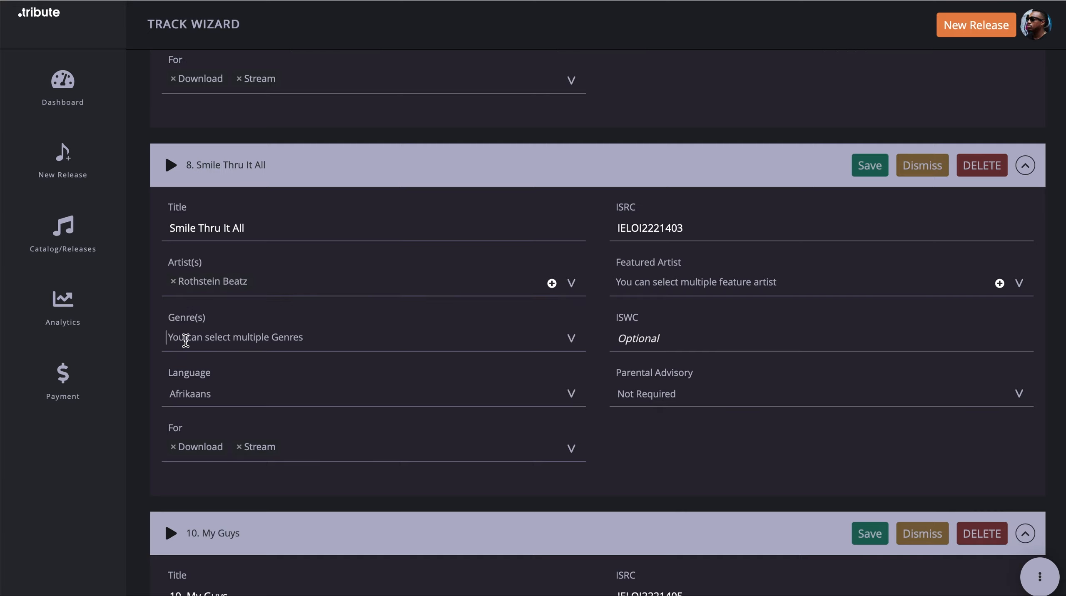
- Set the genre of Smile Thru It All to Hip-Hop/Rap
left_click(186, 341)
type("hip")
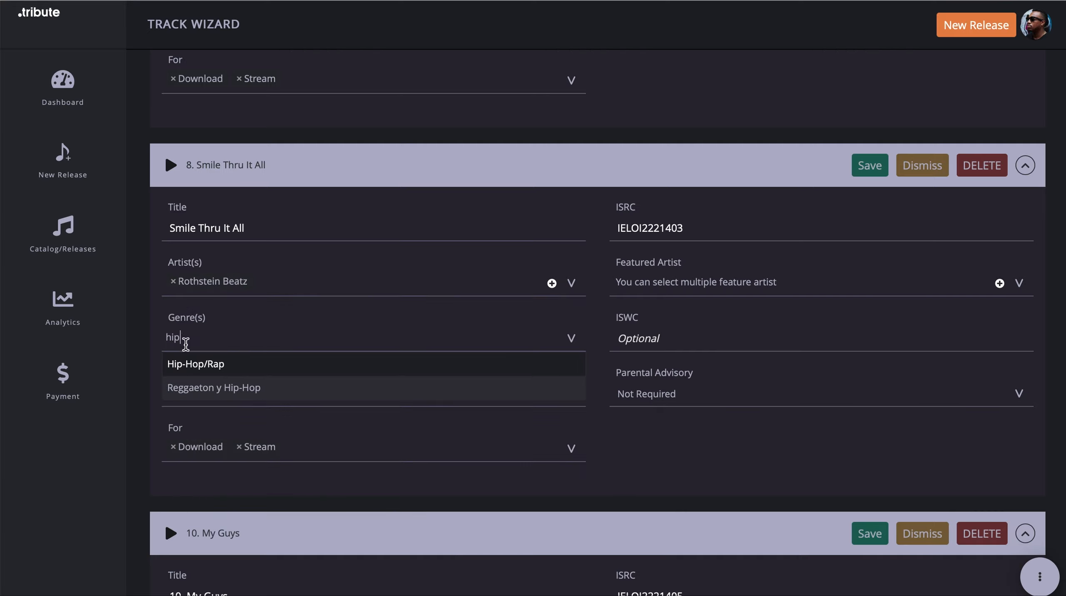
left_click(191, 364)
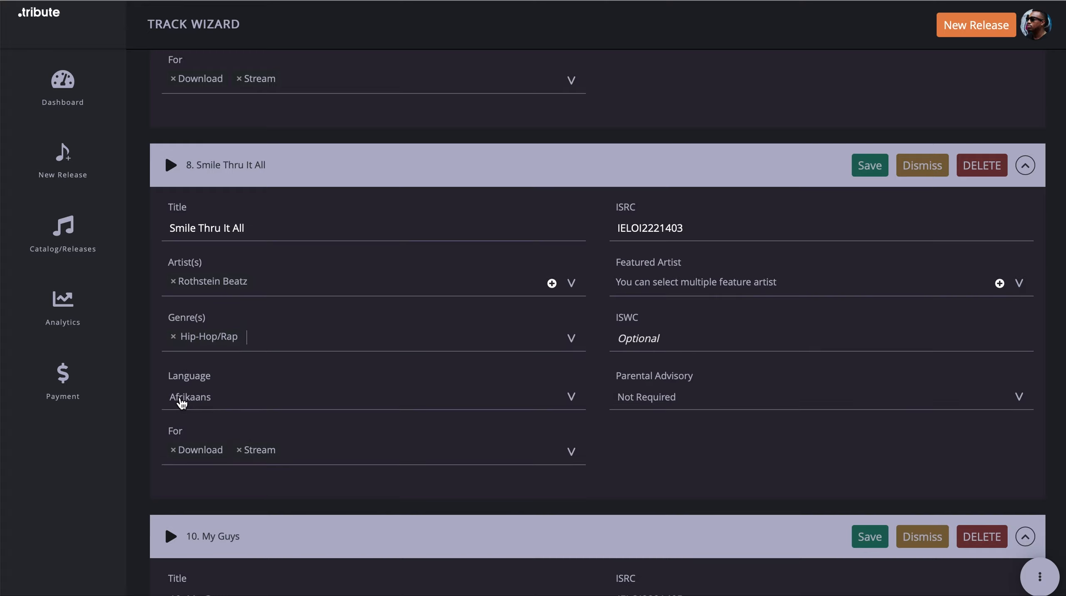
- Set the language of Smile Thru It All to English and save the track's details
left_click(184, 401)
left_click(188, 405)
left_click(194, 399)
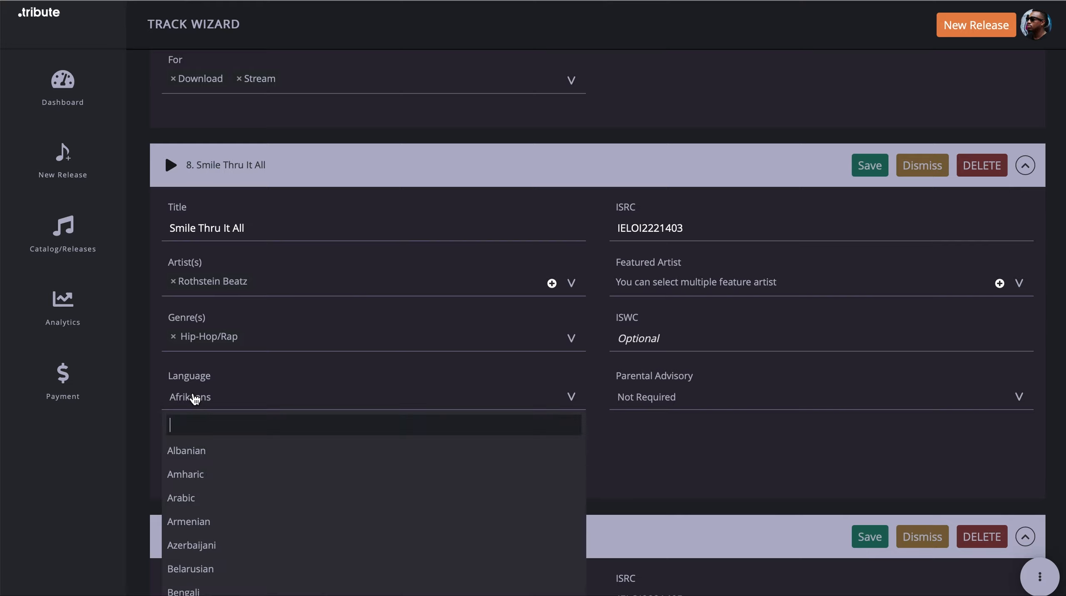
type("engl")
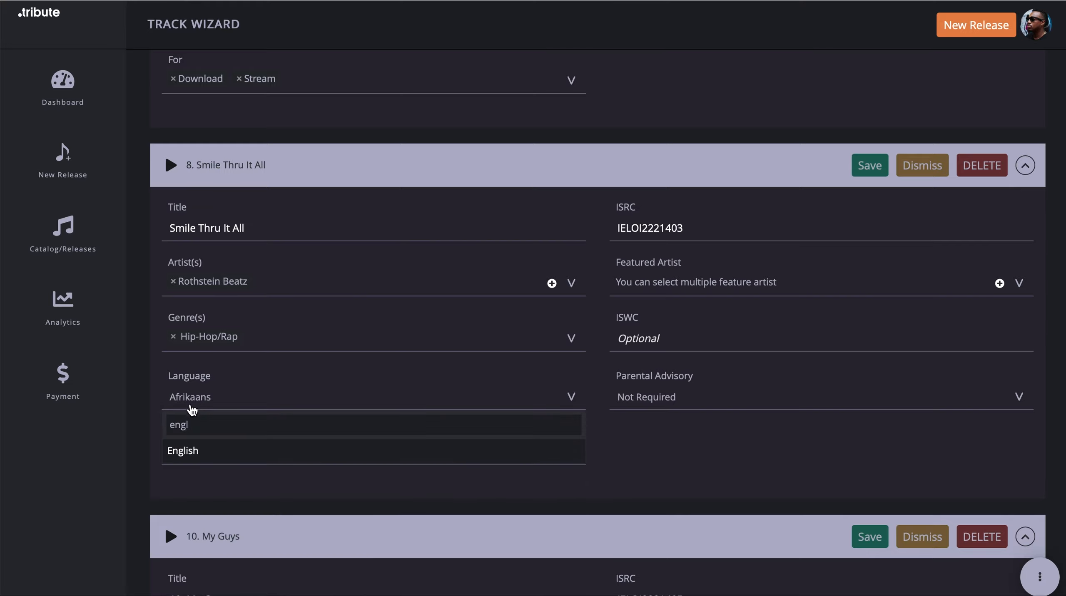
left_click(195, 450)
scroll(331, 352, "down", 1)
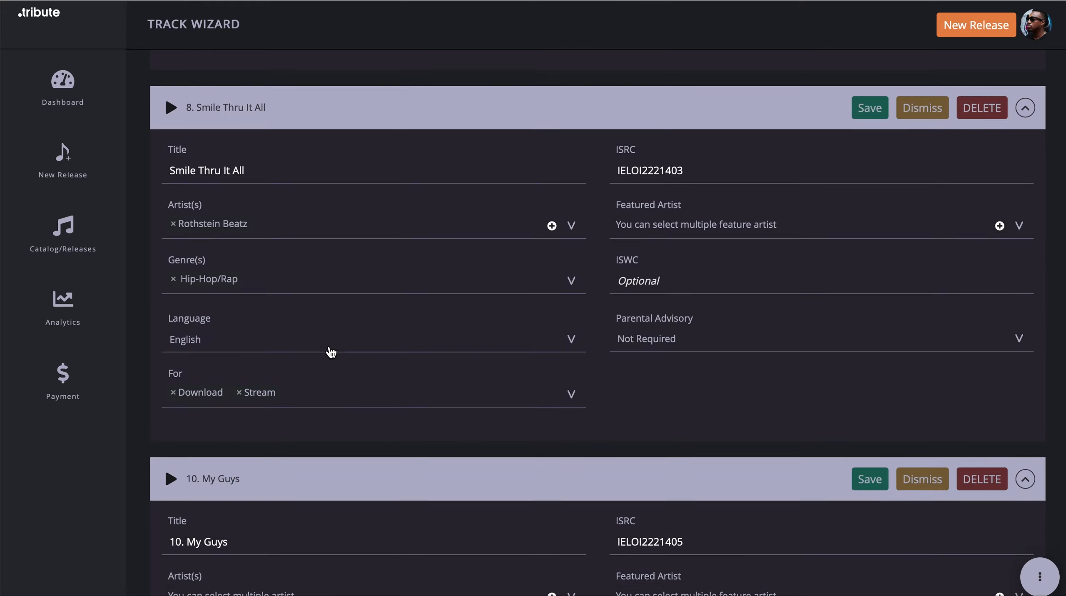
scroll(328, 350, "up", 1)
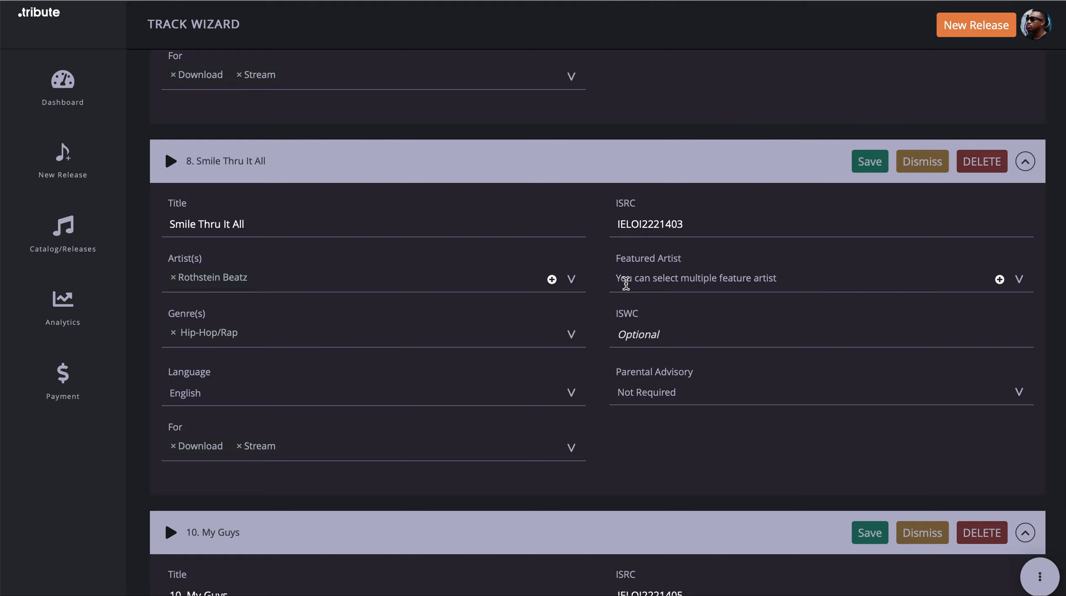
scroll(624, 336, "up", 1)
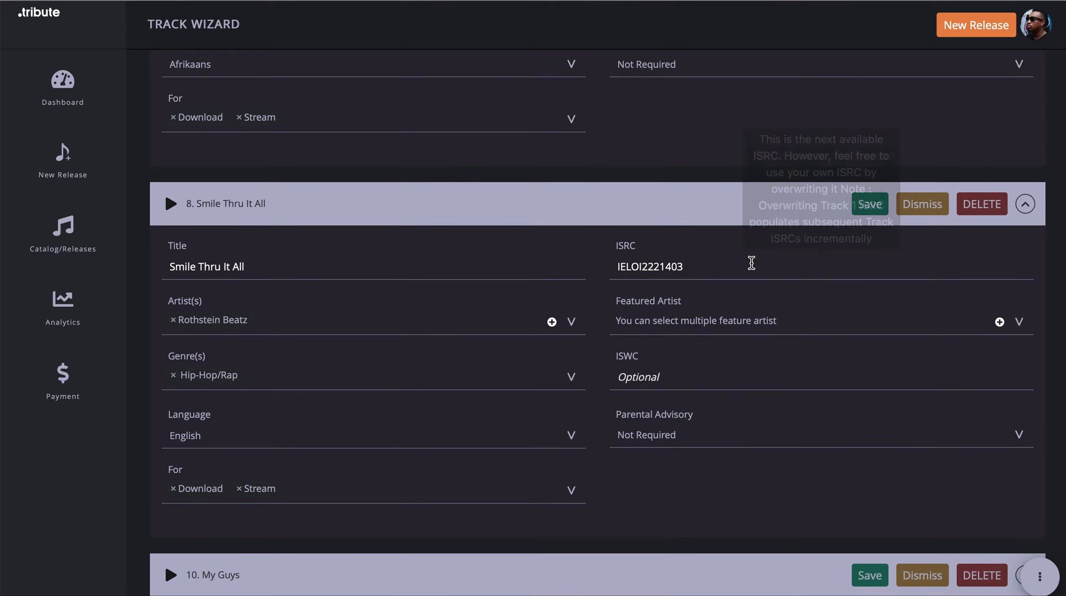
left_click(869, 210)
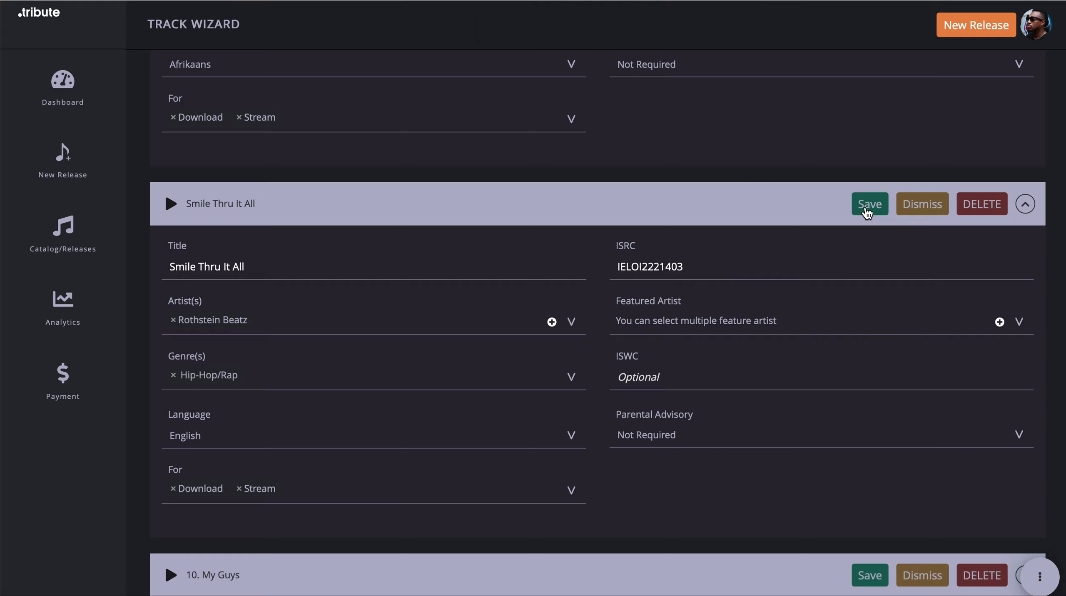
- Remove the number prefix from the "10. My Guys" title and assign Rothstein Beatz as the track's artist
scroll(723, 258, "down", 8)
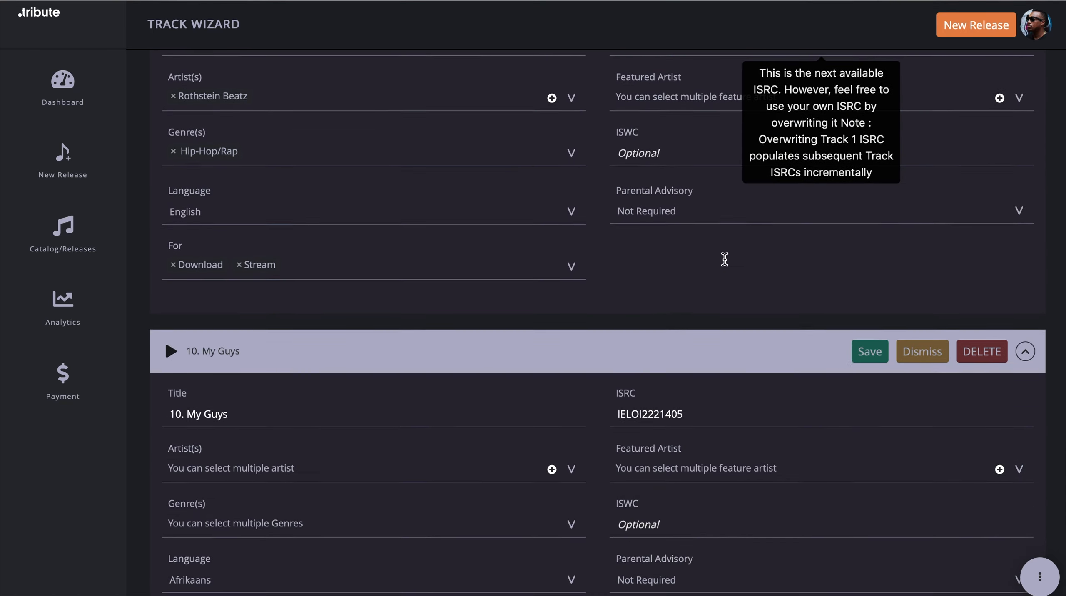
scroll(725, 260, "down", 2)
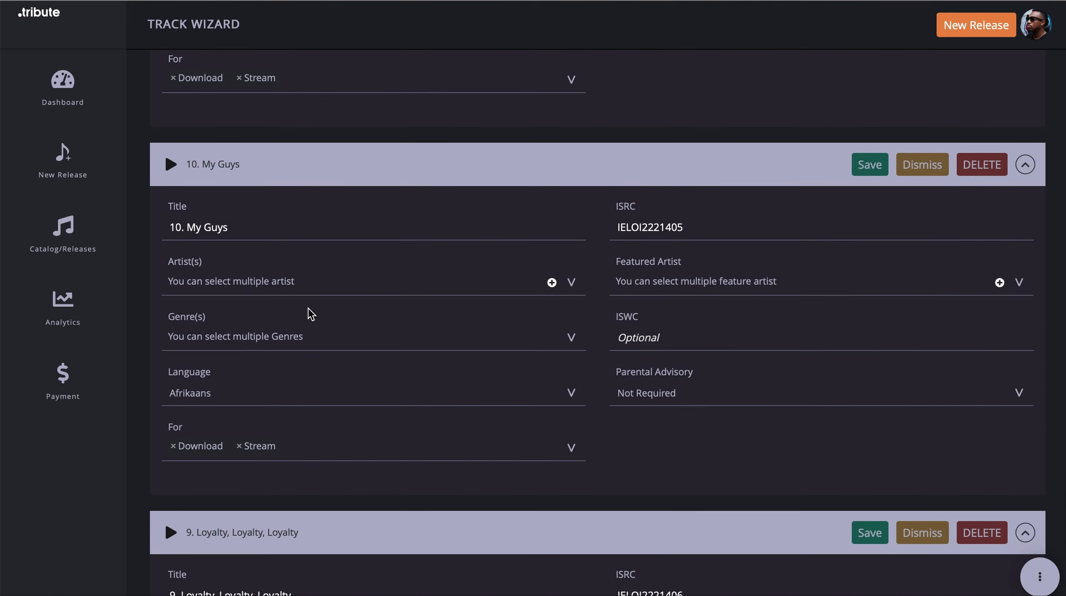
left_click(184, 227)
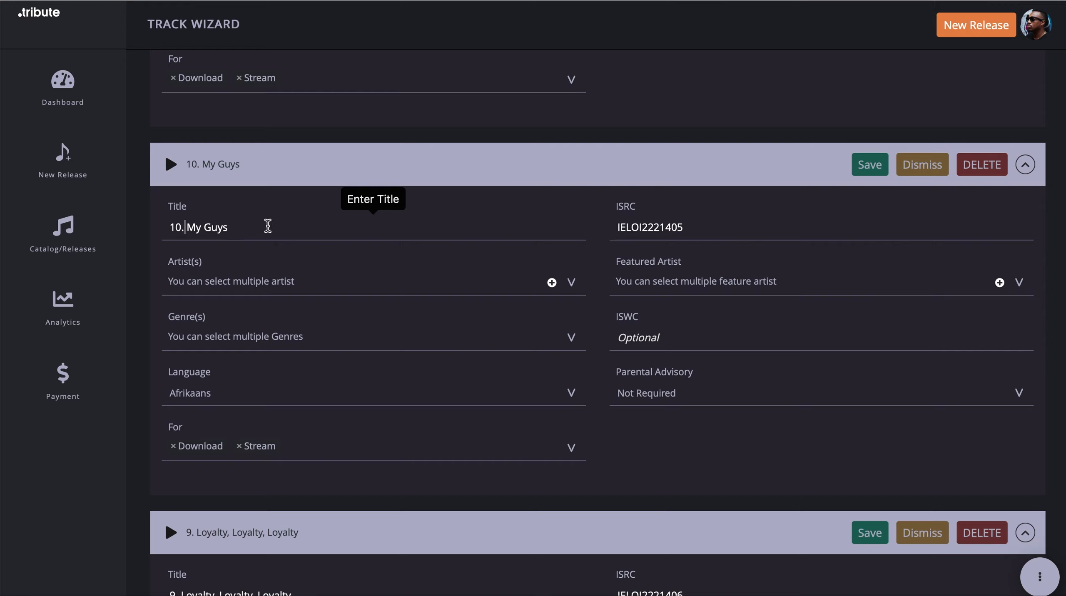
key("BackSpace")
key("BackSpace")
key("BackSpace")
left_click(195, 284)
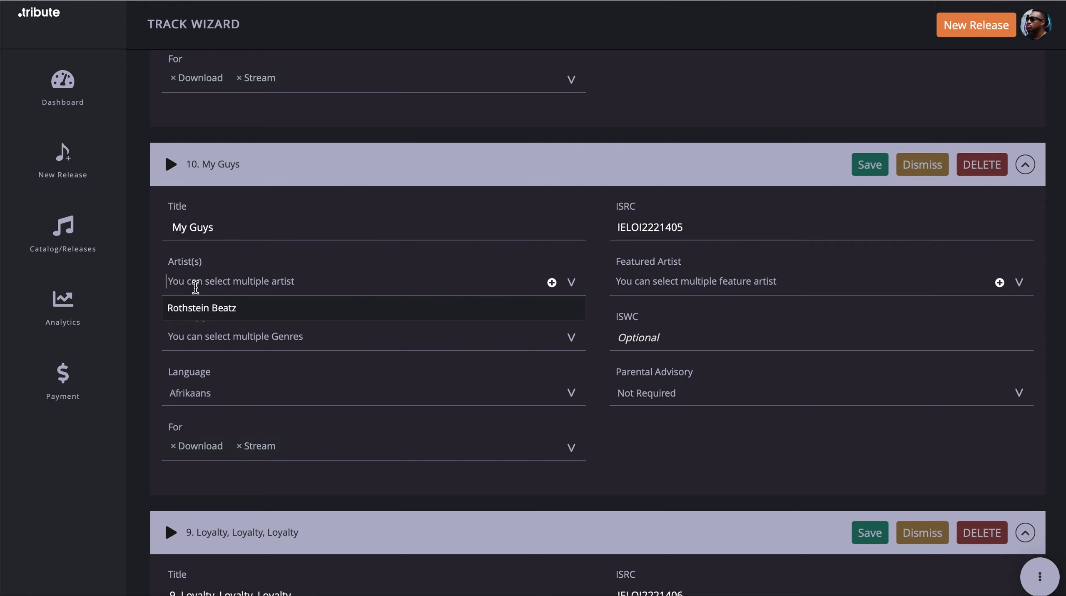
left_click(197, 317)
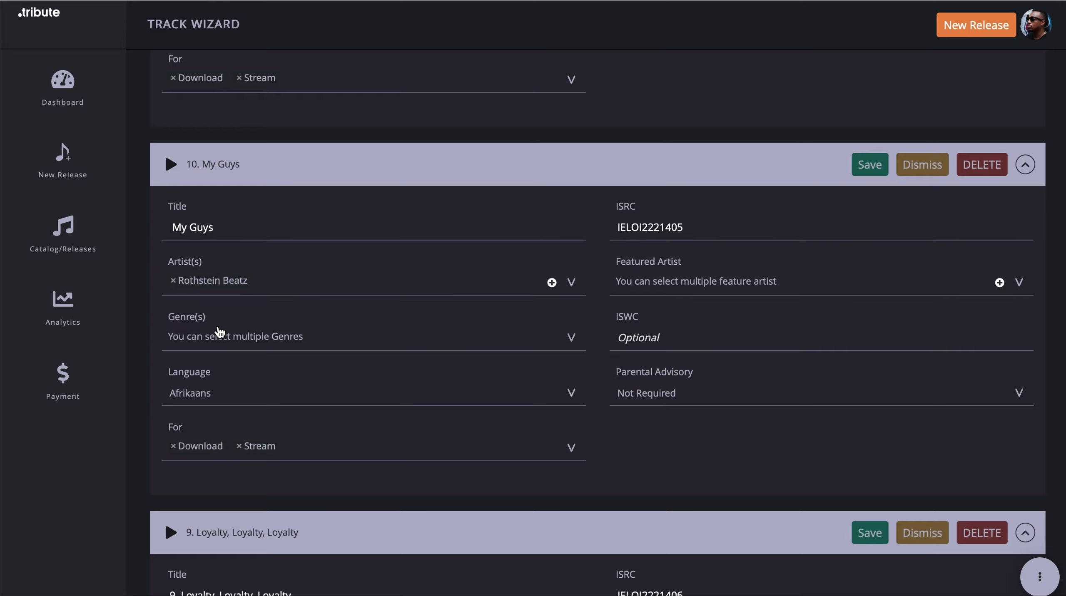
- Set the genre of My Guys to Hip-Hop/Rap
scroll(218, 328, "down", 1)
left_click(213, 321)
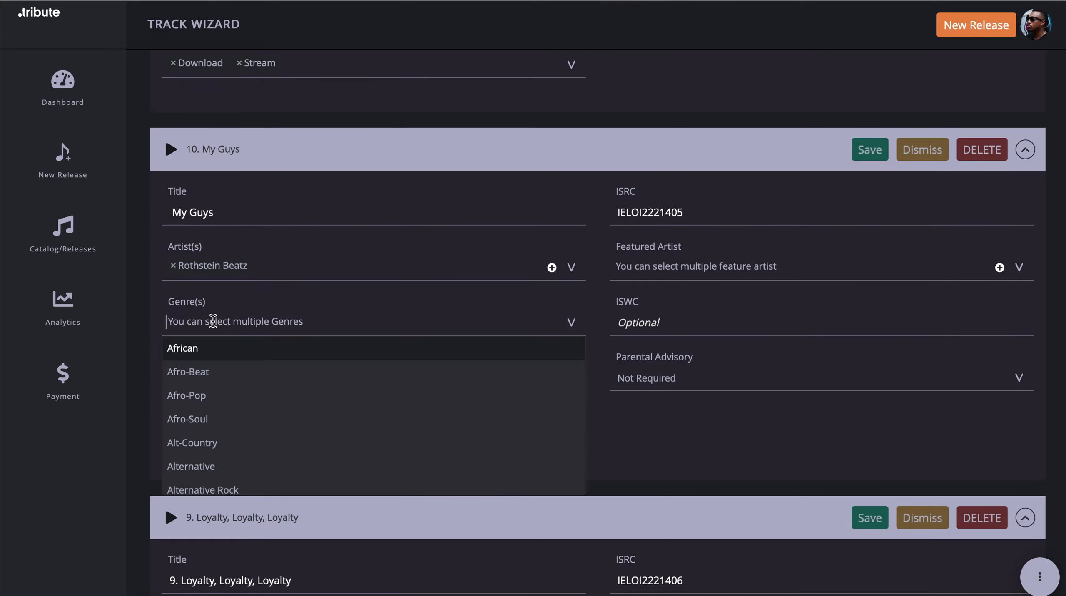
type("hip")
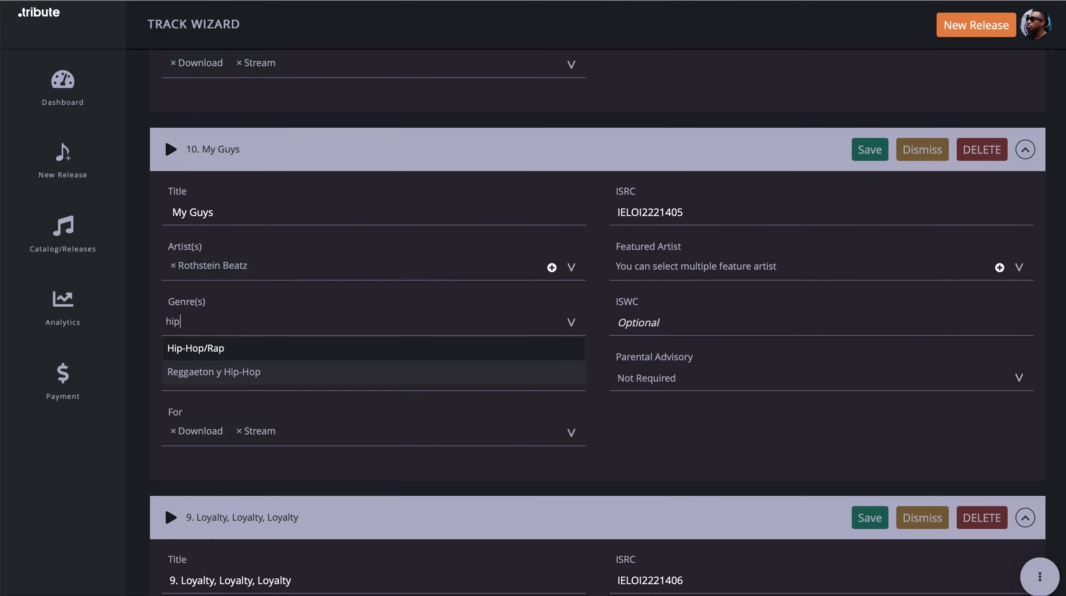
left_click(189, 349)
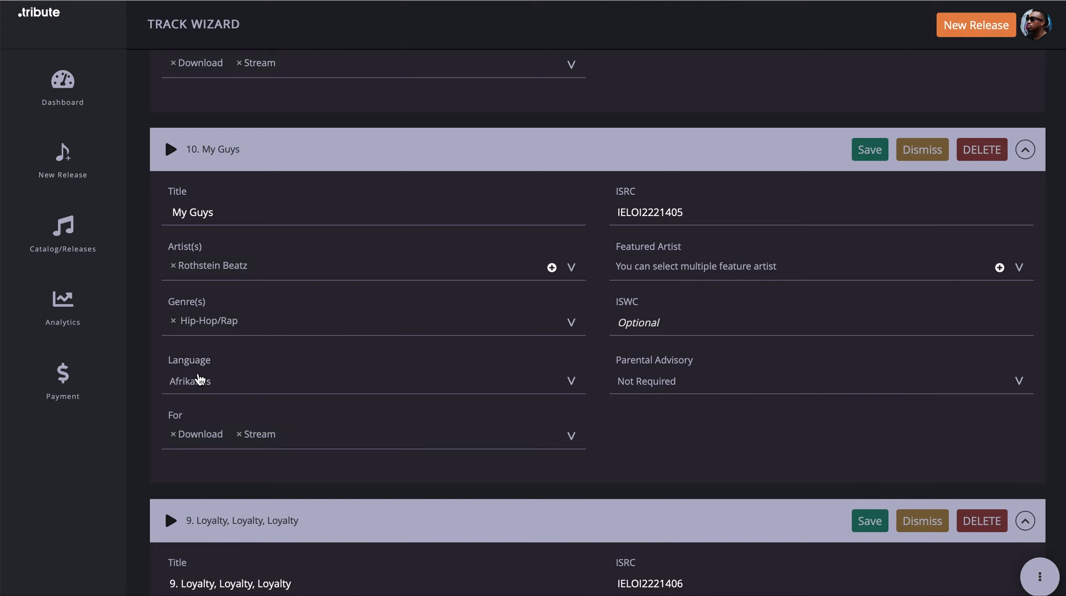
- Set the language of My Guys to English and save the track's details
scroll(201, 378, "down", 1)
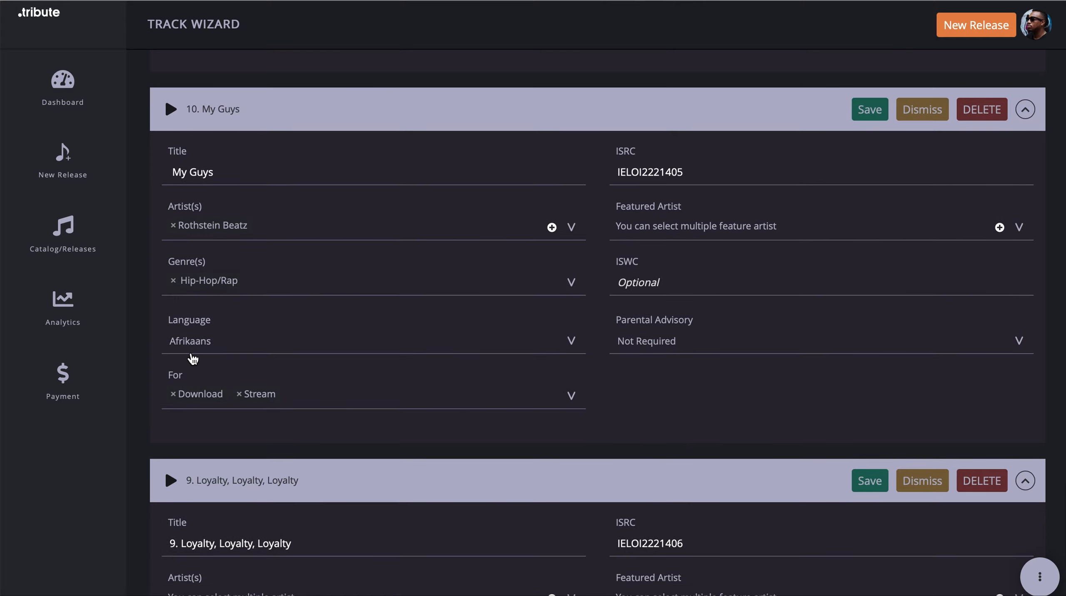
left_click(193, 349)
type("english")
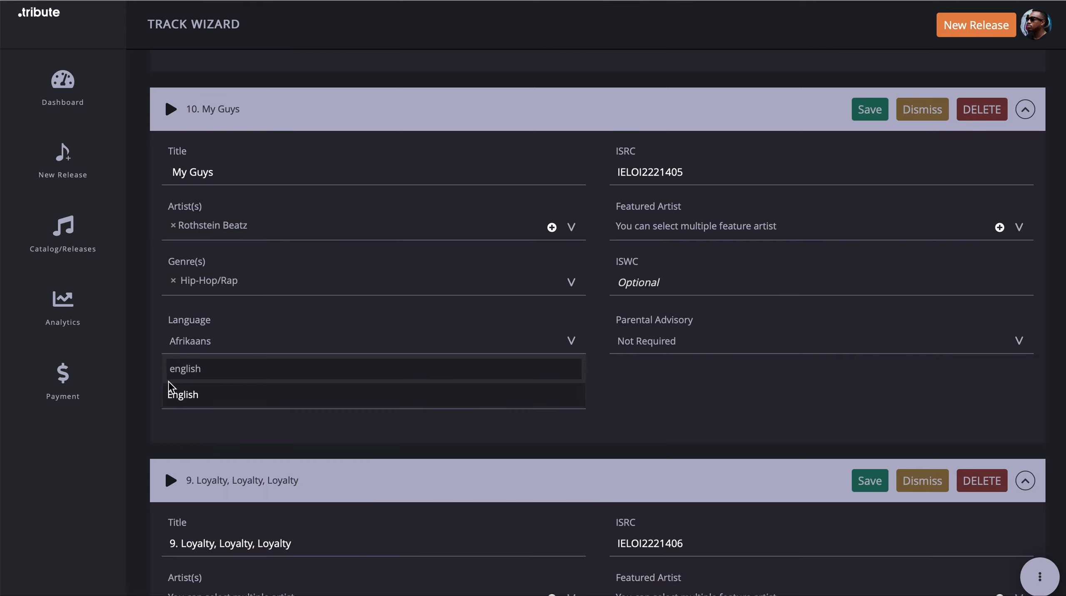
left_click(175, 397)
scroll(302, 357, "down", 1)
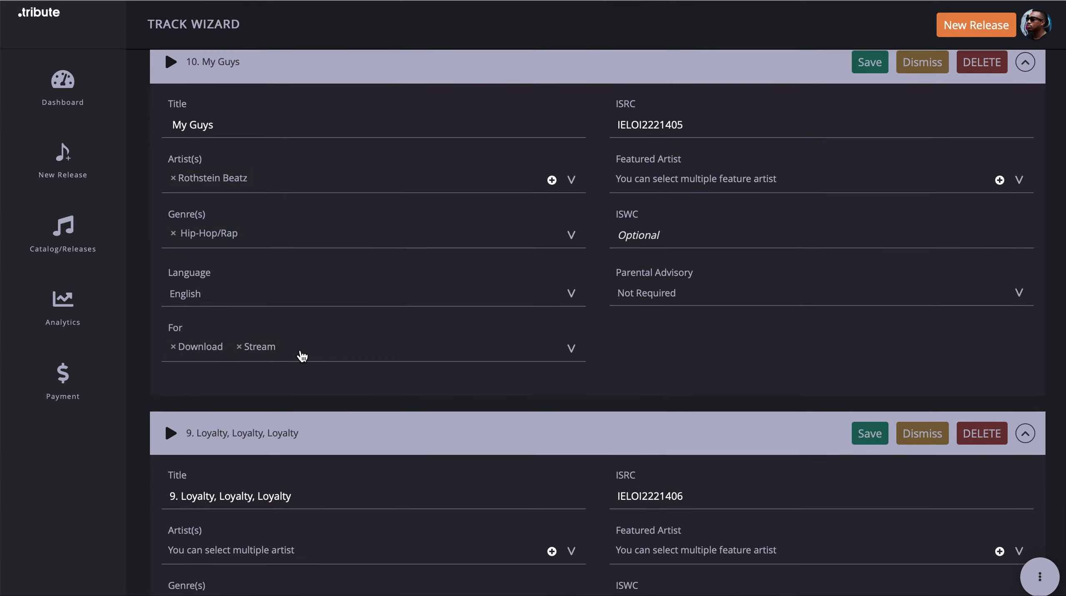
scroll(520, 267, "up", 2)
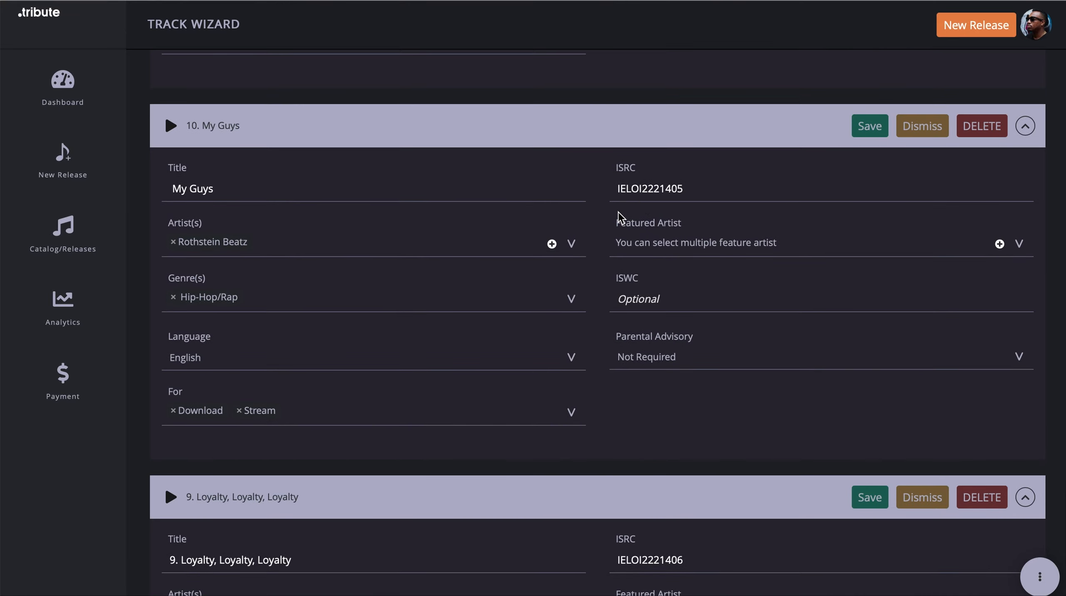
scroll(618, 214, "up", 1)
scroll(618, 214, "down", 1)
scroll(620, 217, "down", 4)
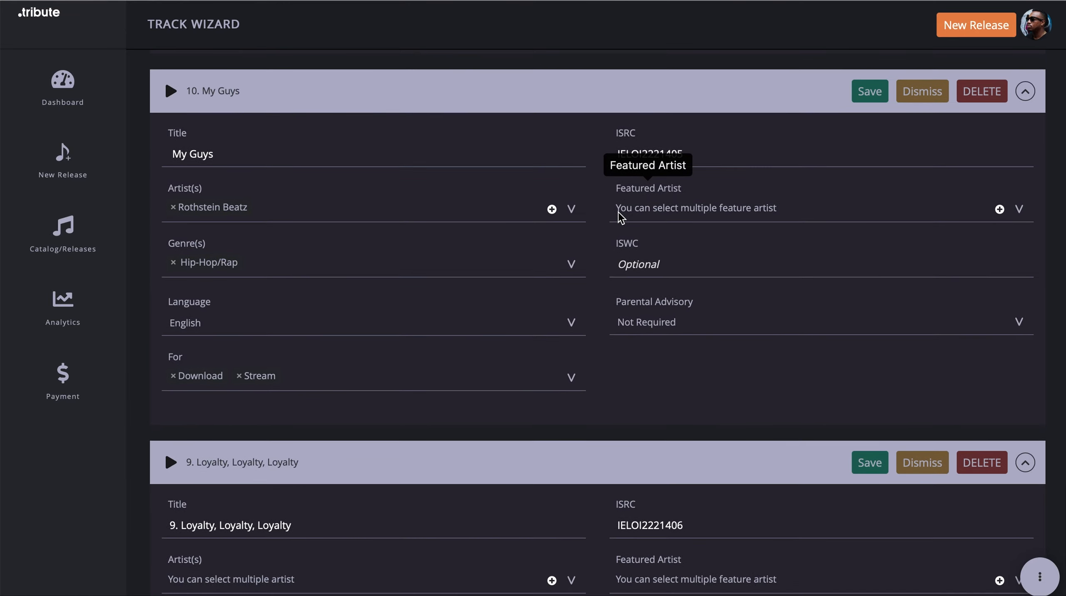
scroll(620, 217, "up", 5)
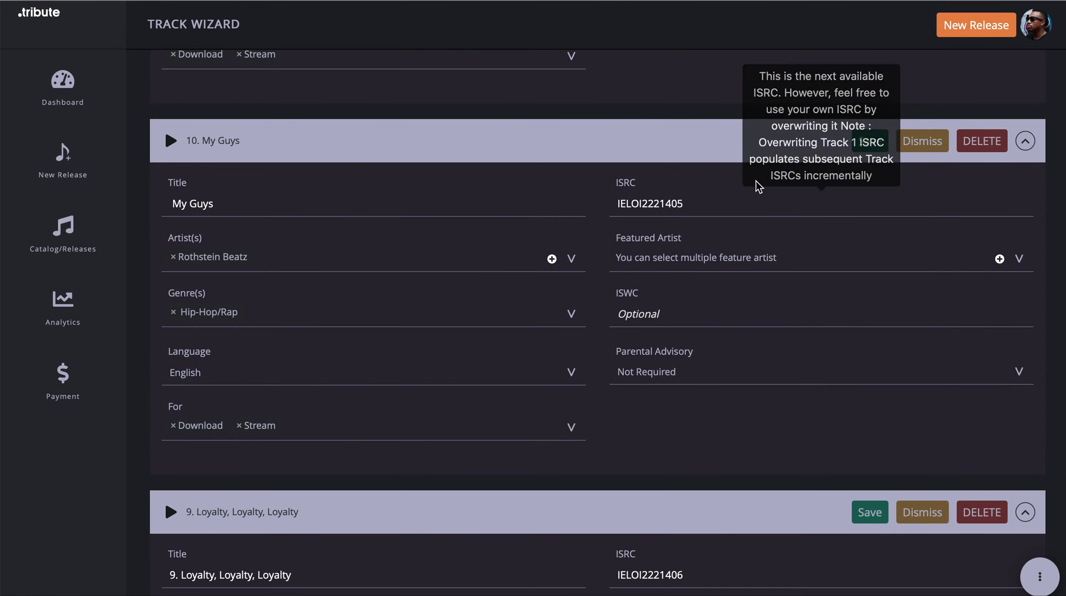
left_click(869, 139)
- Remove the number prefix from the "9. Loyalty, Loyalty, Loyalty" title and assign Rothstein Beatz as the track's artist
scroll(643, 274, "down", 6)
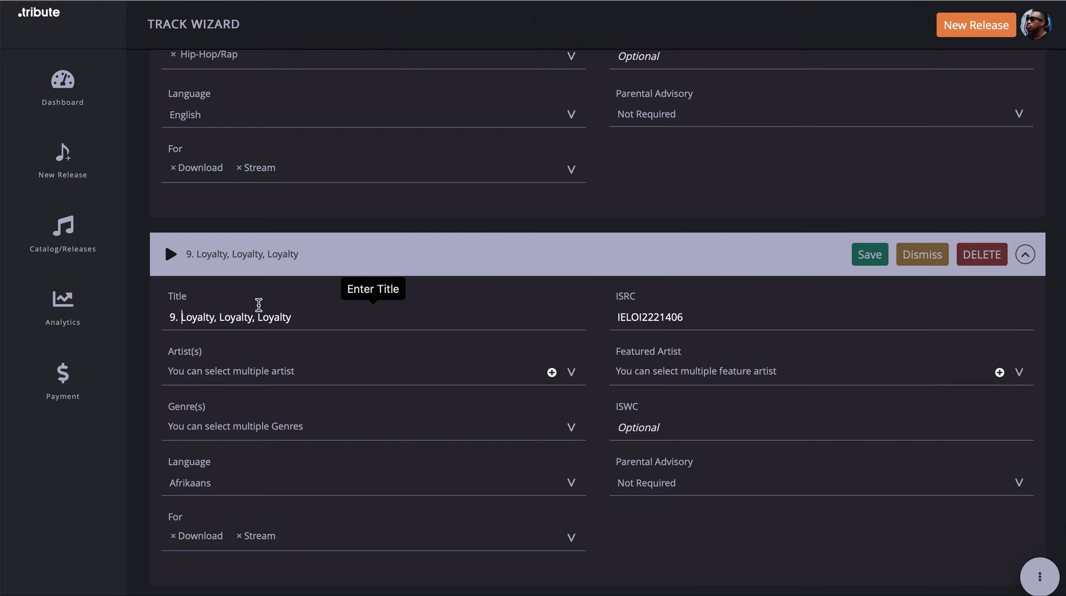
key("BackSpace")
key("BackSpace")
key("BackSpace")
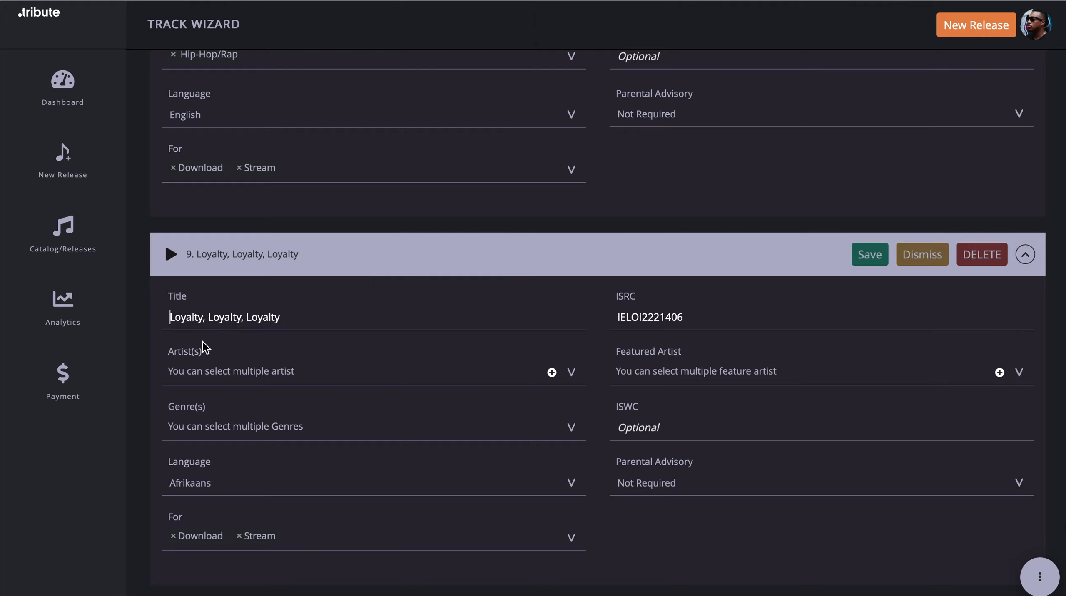
scroll(289, 350, "down", 1)
left_click(270, 347)
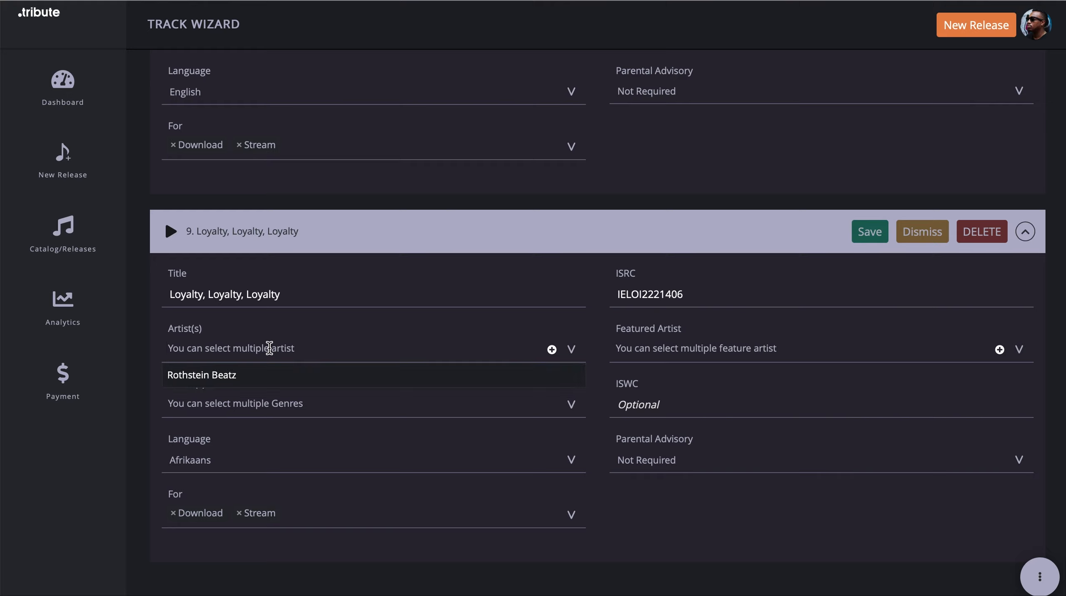
type("rot")
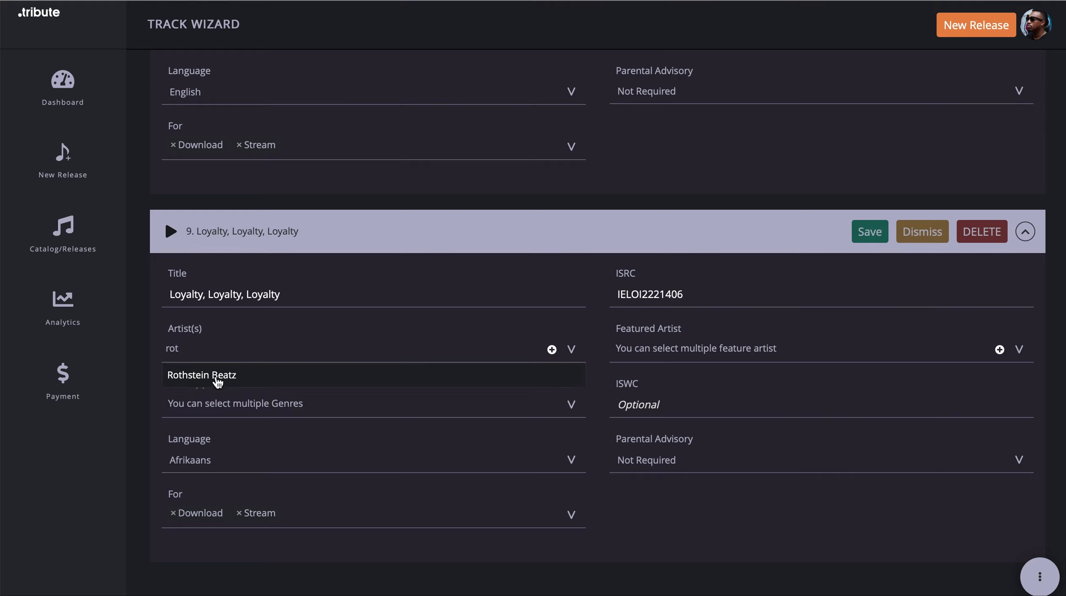
left_click(212, 376)
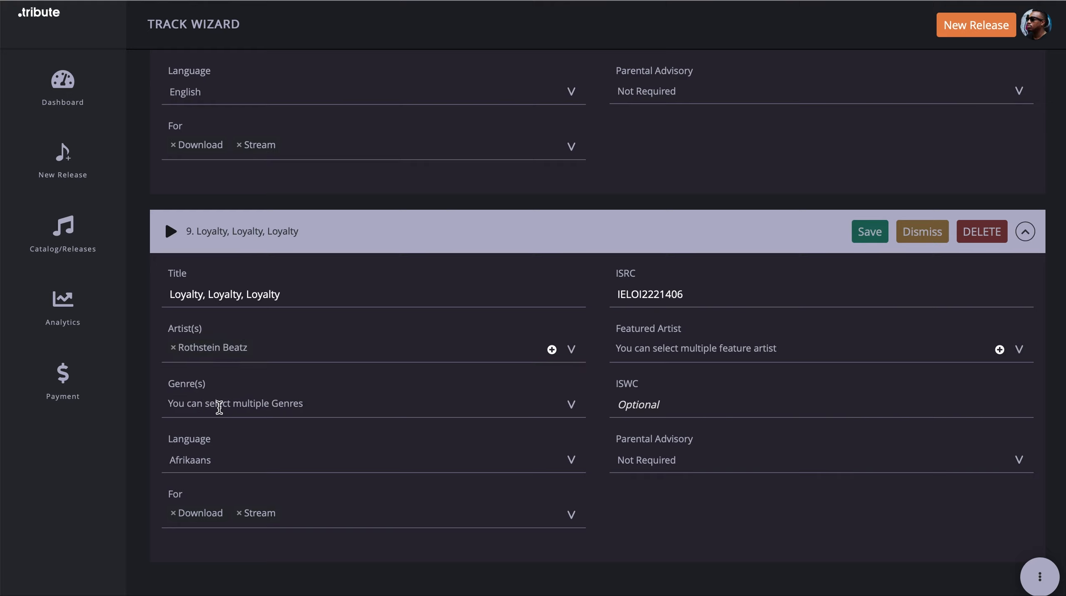
- Set the genre of Loyalty, Loyalty, Loyalty to Hip-Hop/Rap
left_click(229, 406)
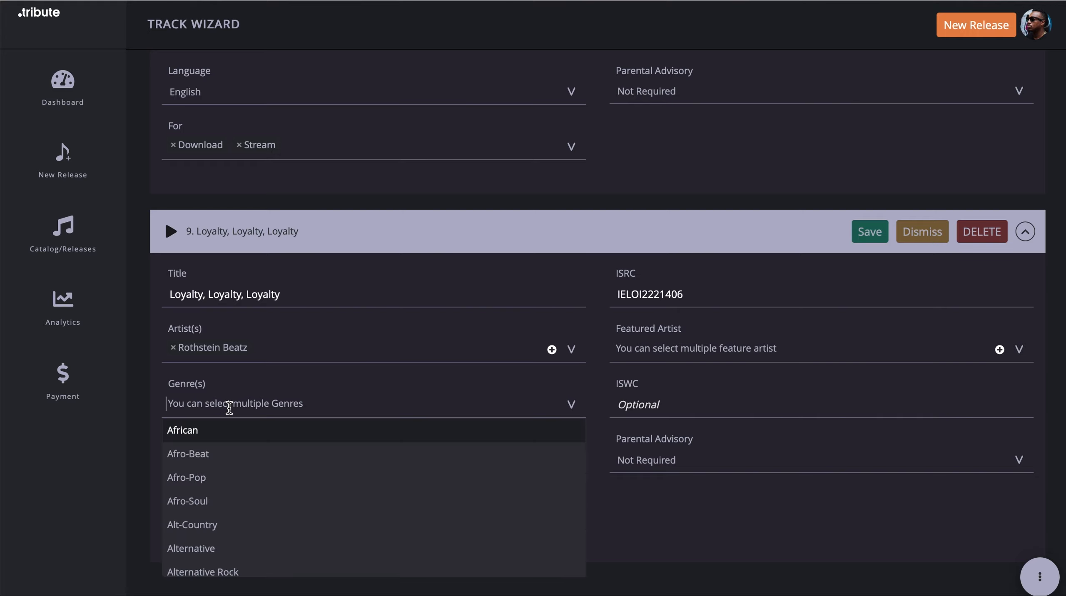
type("Hi")
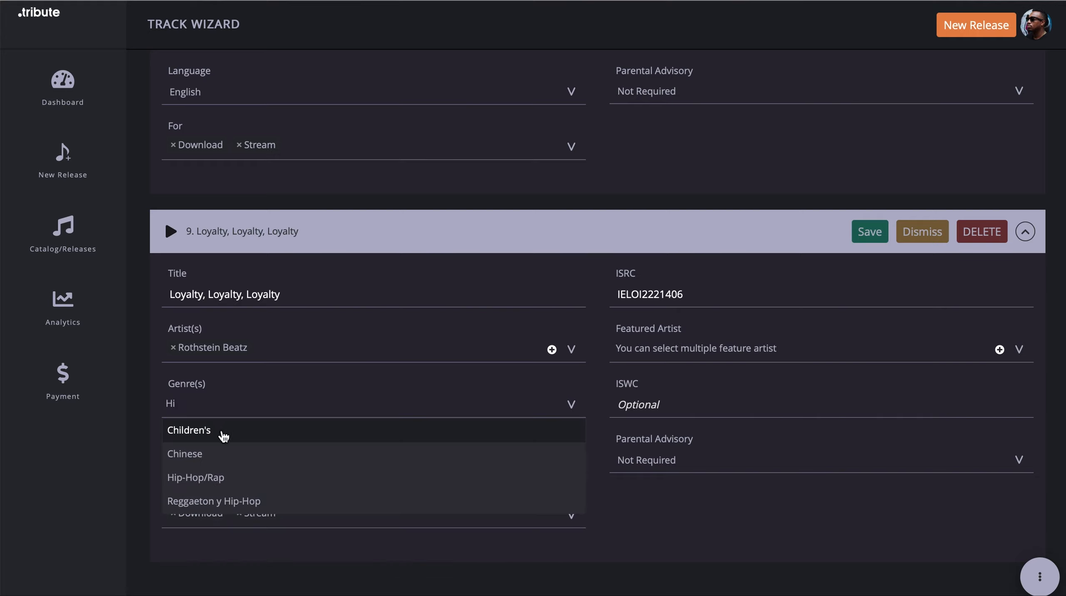
type("p")
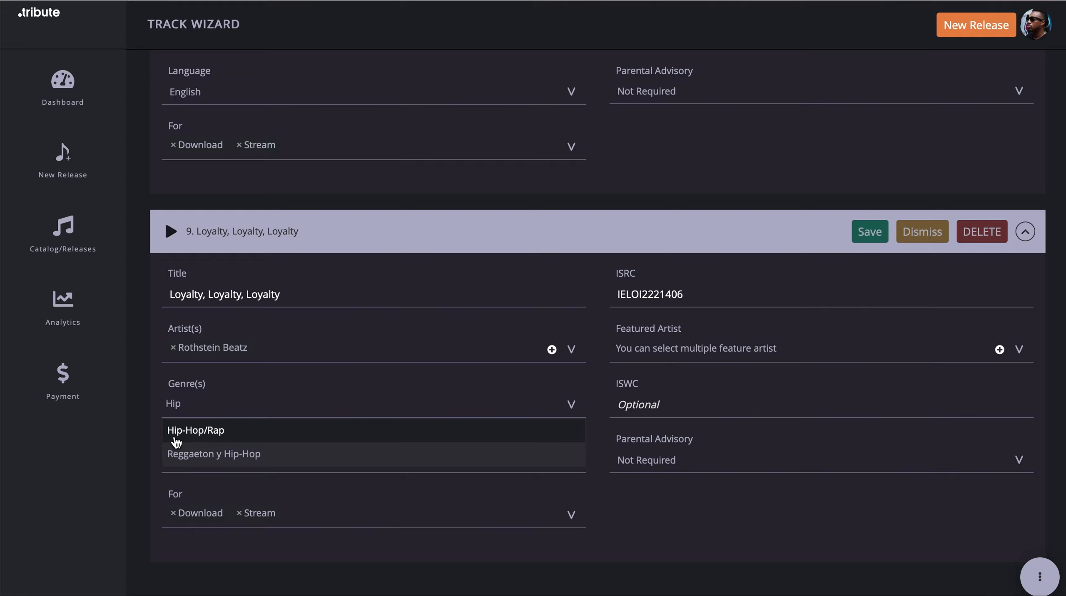
left_click(178, 436)
- Set the language of Loyalty, Loyalty, Loyalty to English and save the track's details
left_click(194, 459)
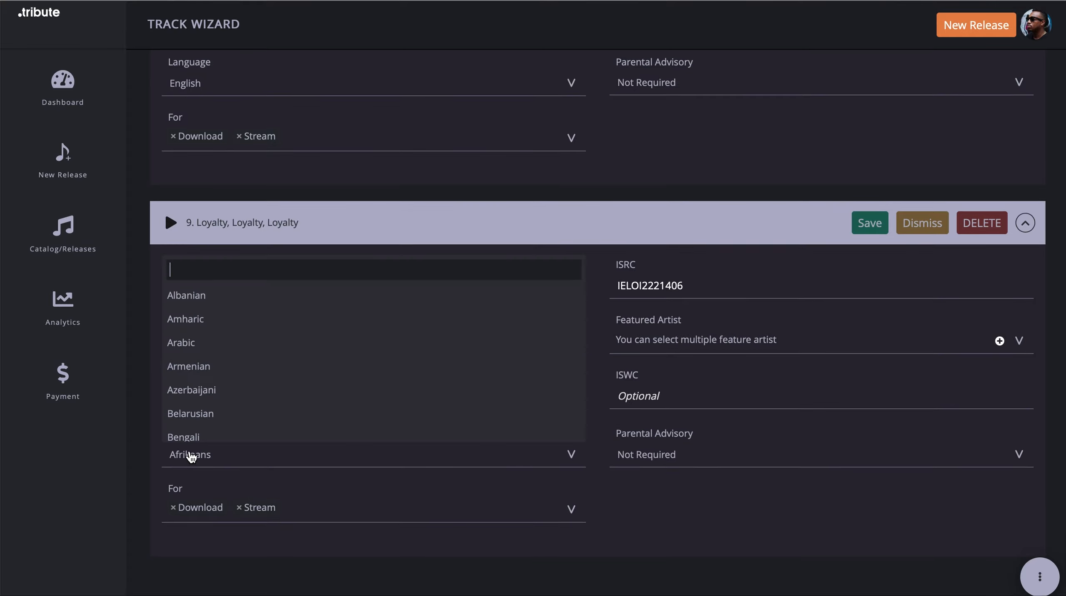
type("engl")
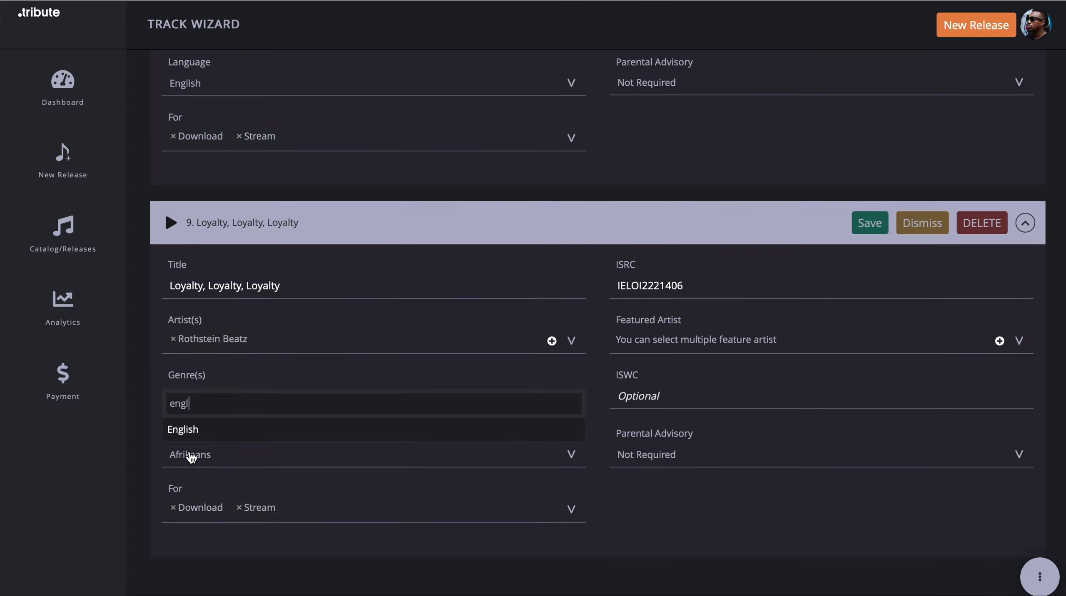
left_click(183, 431)
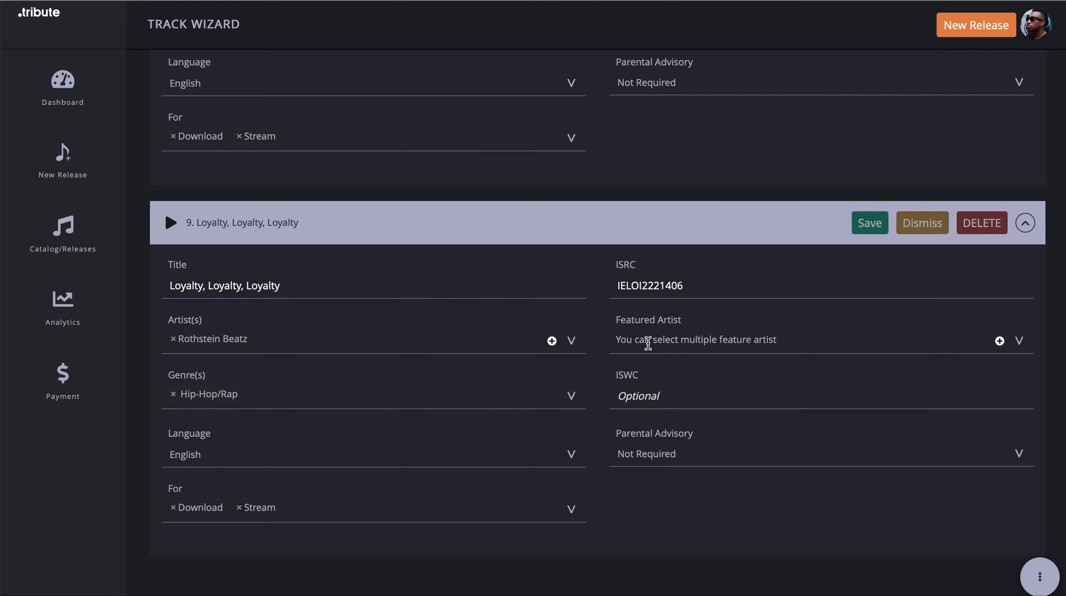
scroll(648, 377, "up", 2)
scroll(649, 379, "up", 1)
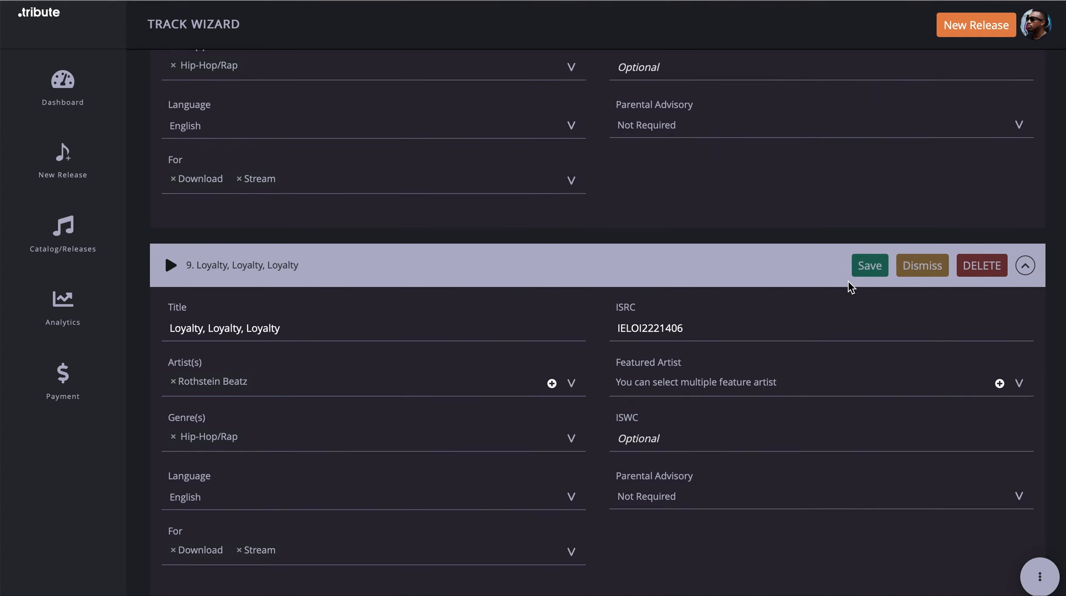
left_click(869, 268)
scroll(528, 402, "down", 1)
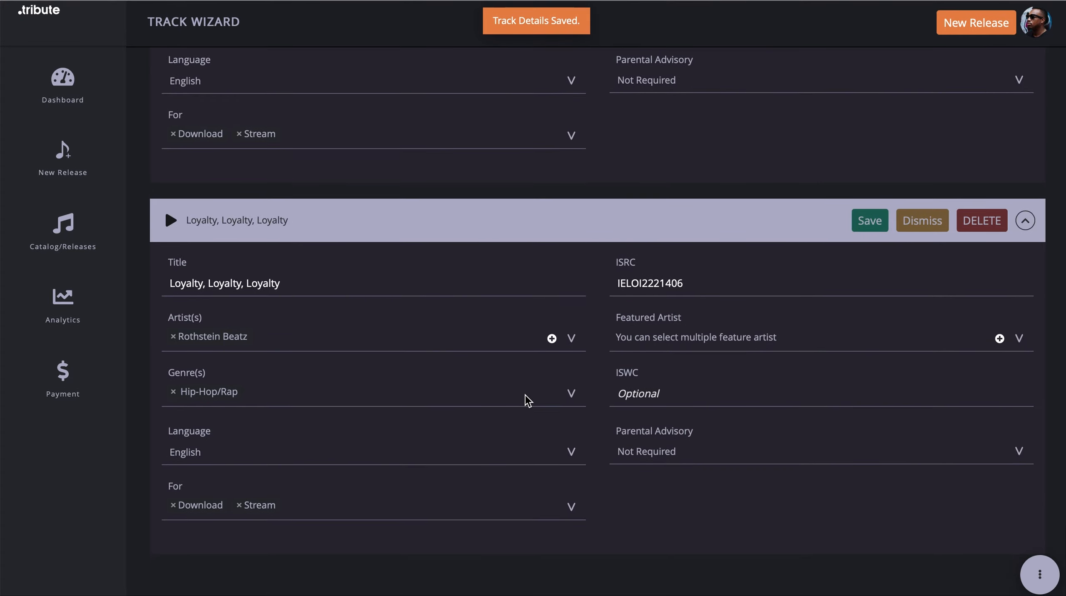
- Check the artist, genre and language details entered for My Guys and Smile Thru It All
scroll(528, 401, "up", 1)
scroll(528, 404, "up", 2)
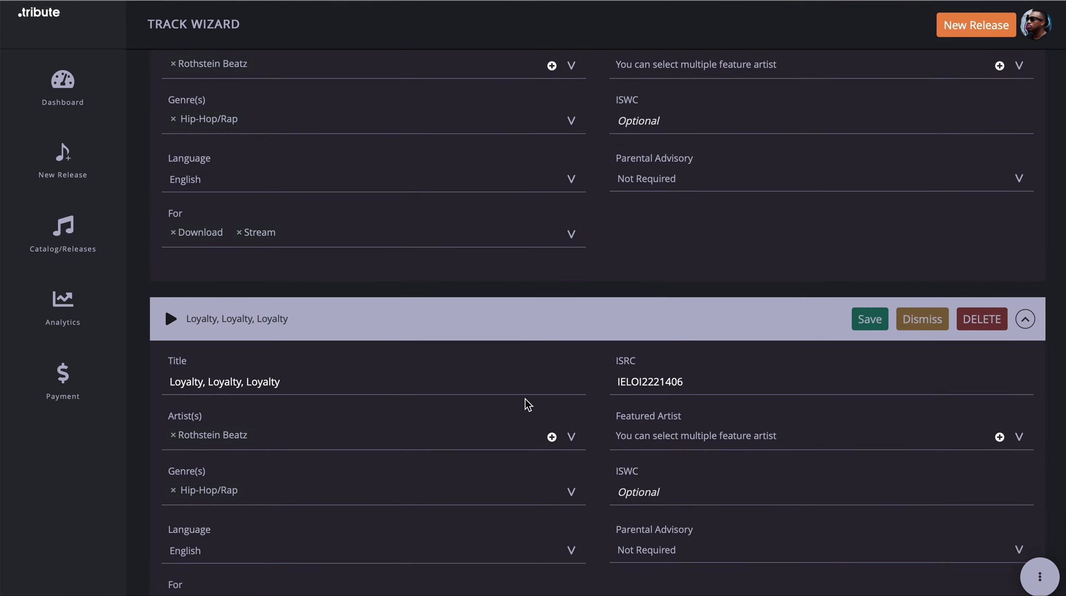
scroll(526, 405, "down", 1)
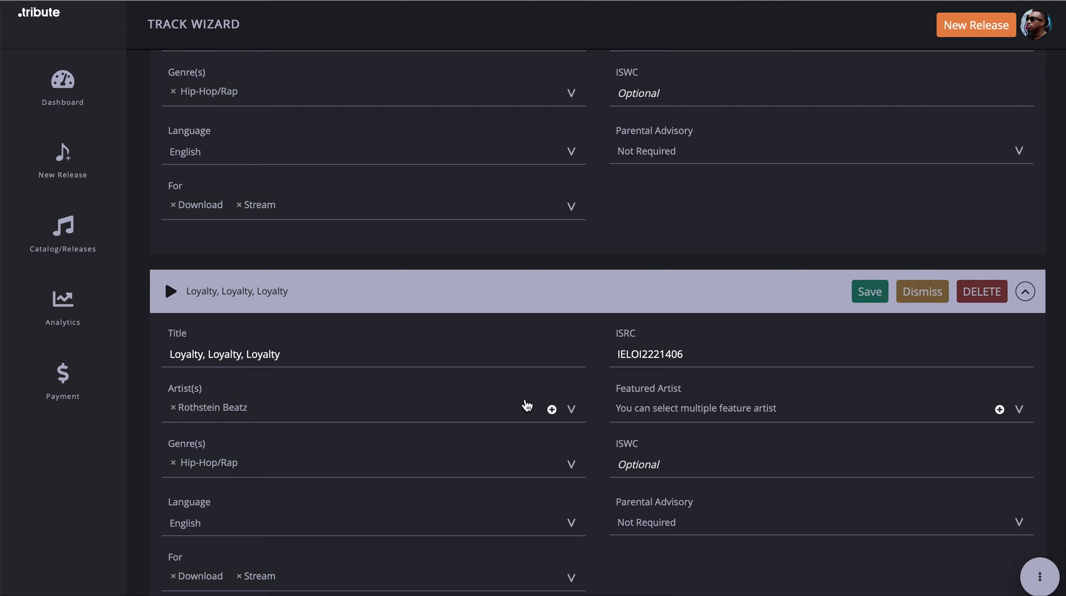
scroll(527, 405, "up", 3)
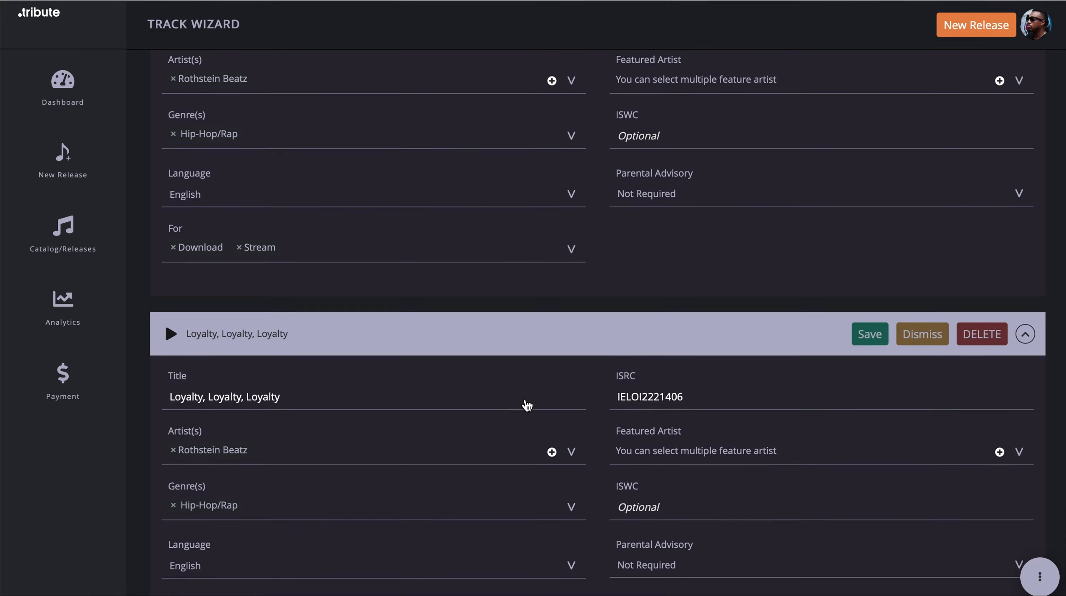
scroll(528, 405, "up", 2)
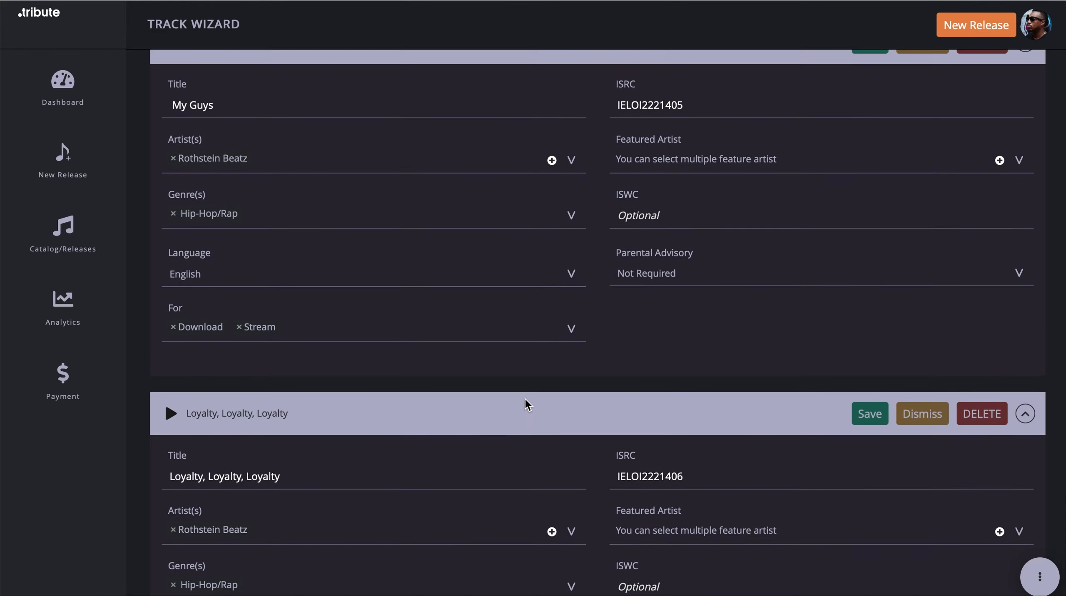
scroll(528, 404, "up", 7)
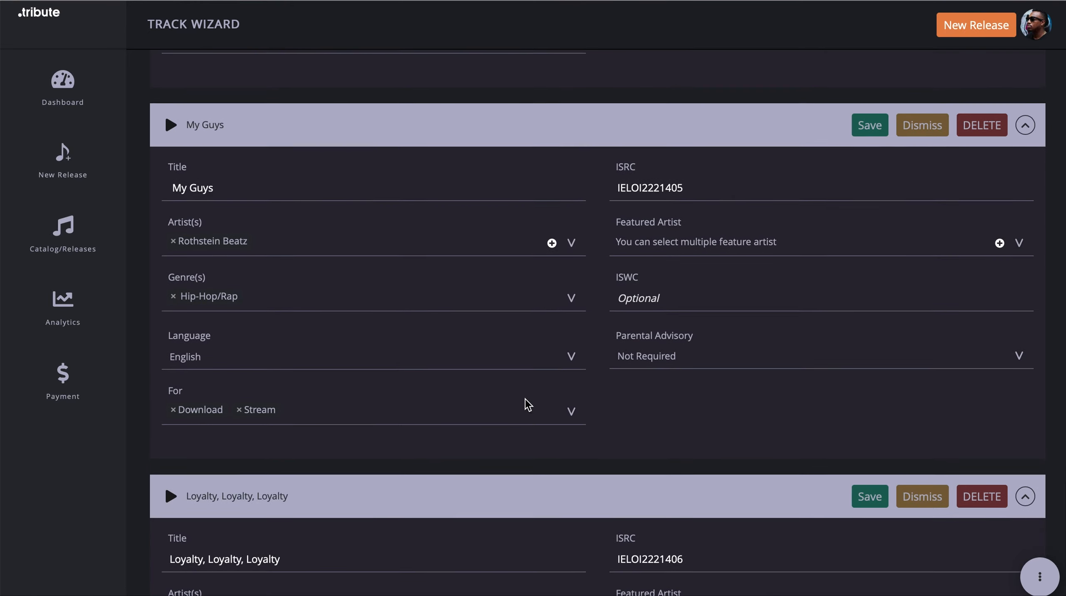
scroll(528, 404, "up", 3)
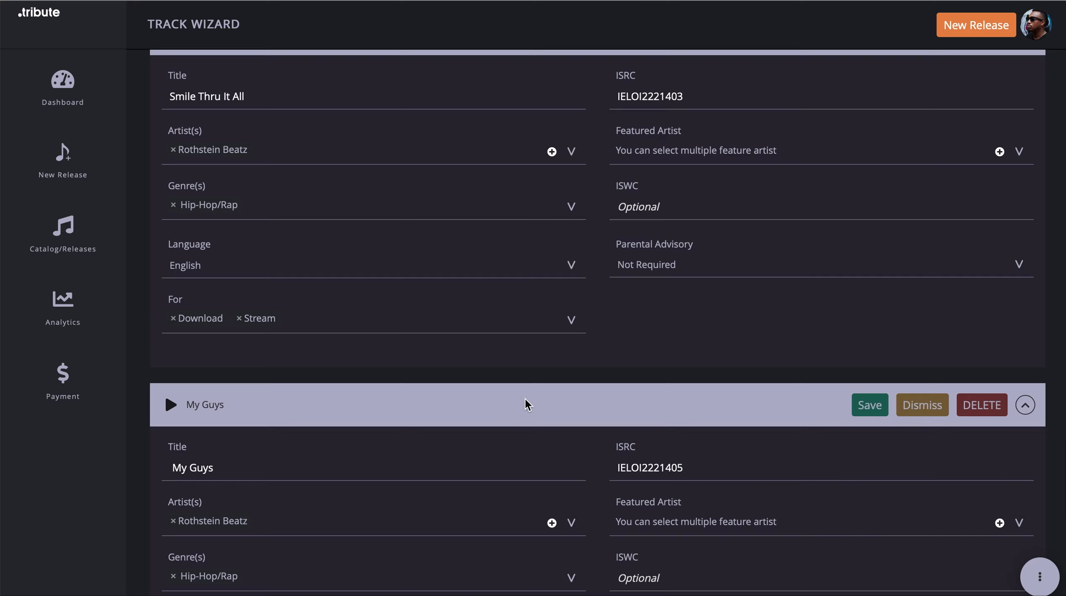
scroll(528, 404, "up", 1)
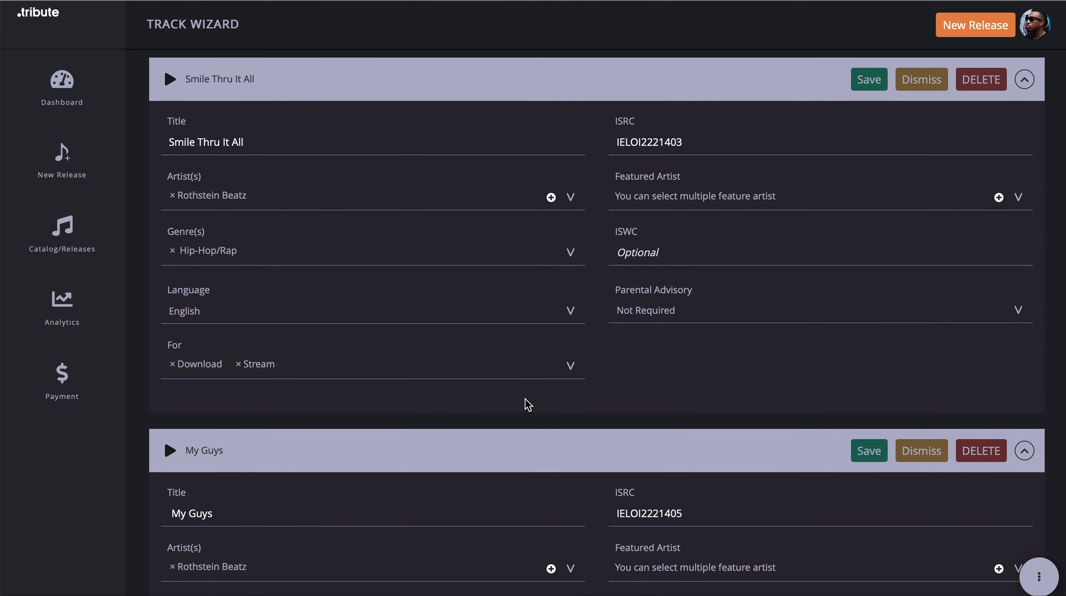
- Change the language of the Dreams Come True track to English
scroll(527, 404, "up", 2)
scroll(528, 404, "up", 6)
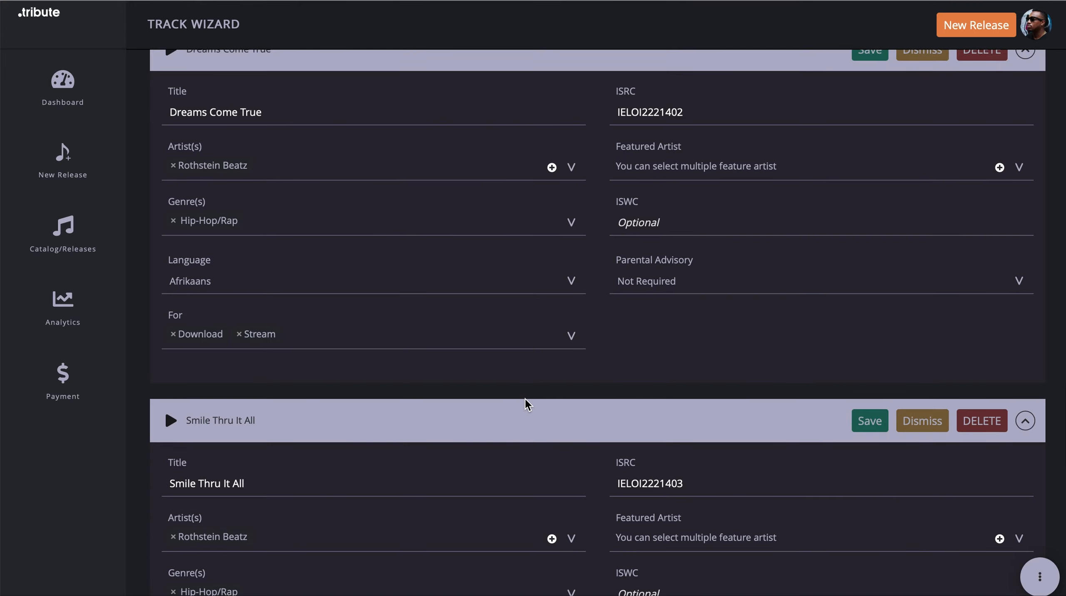
scroll(528, 404, "up", 1)
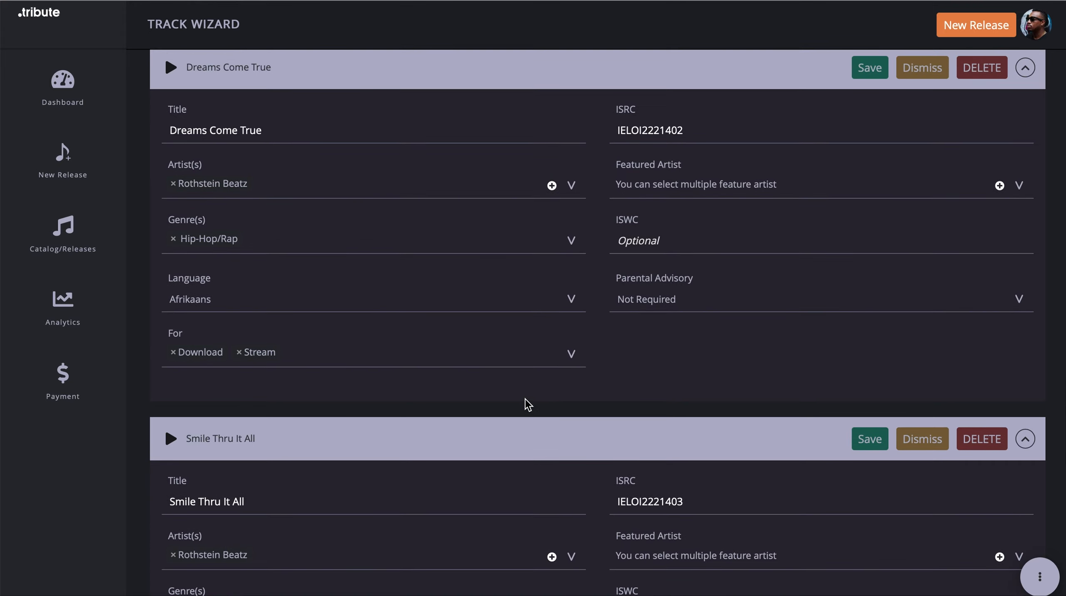
scroll(528, 404, "down", 3)
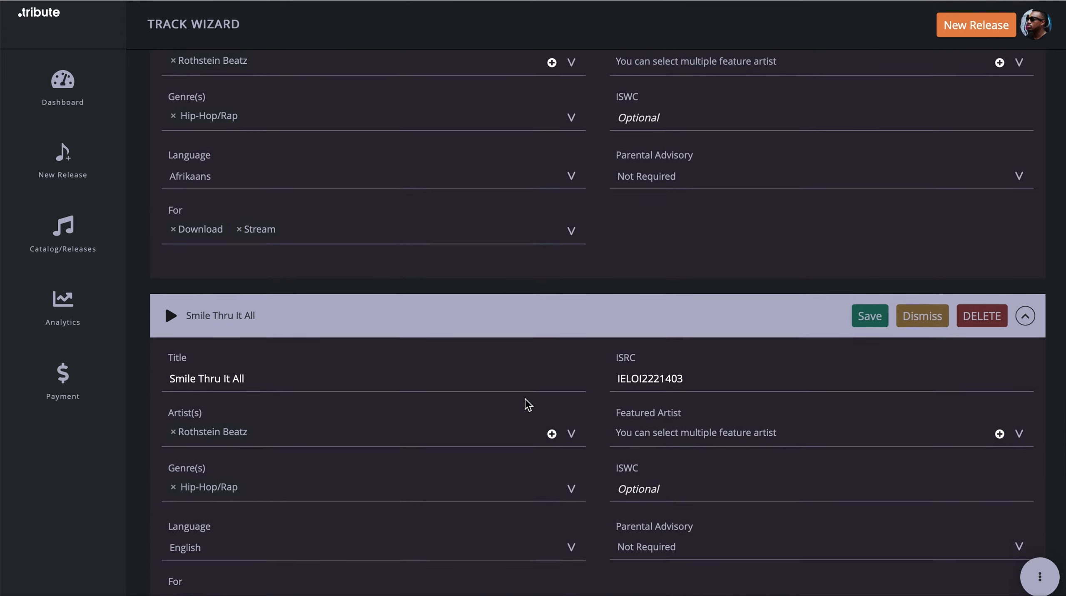
scroll(528, 405, "up", 1)
scroll(527, 403, "up", 1)
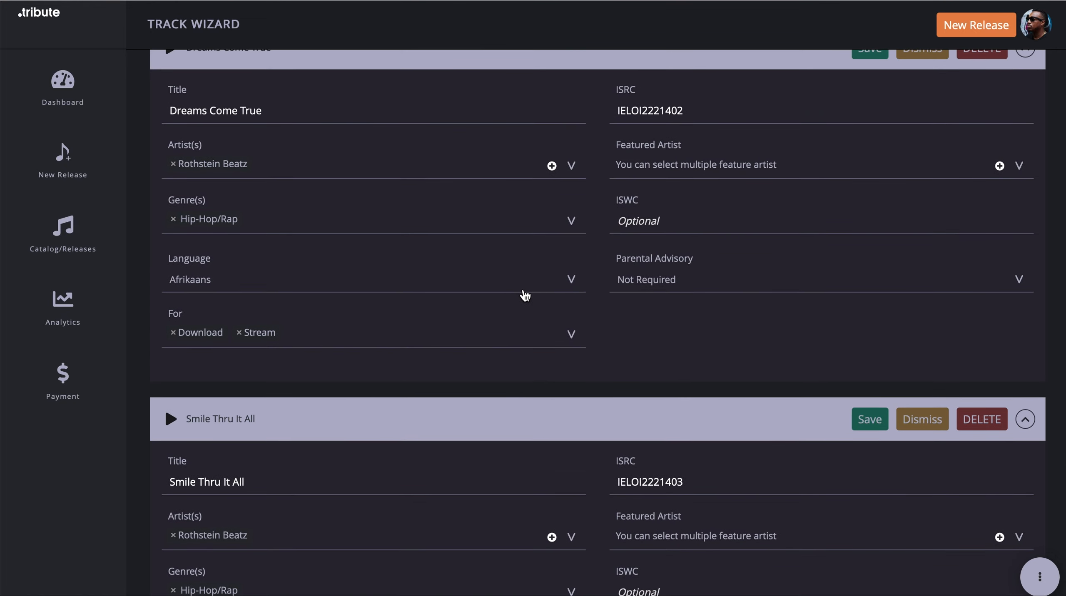
left_click(519, 288)
type("engl")
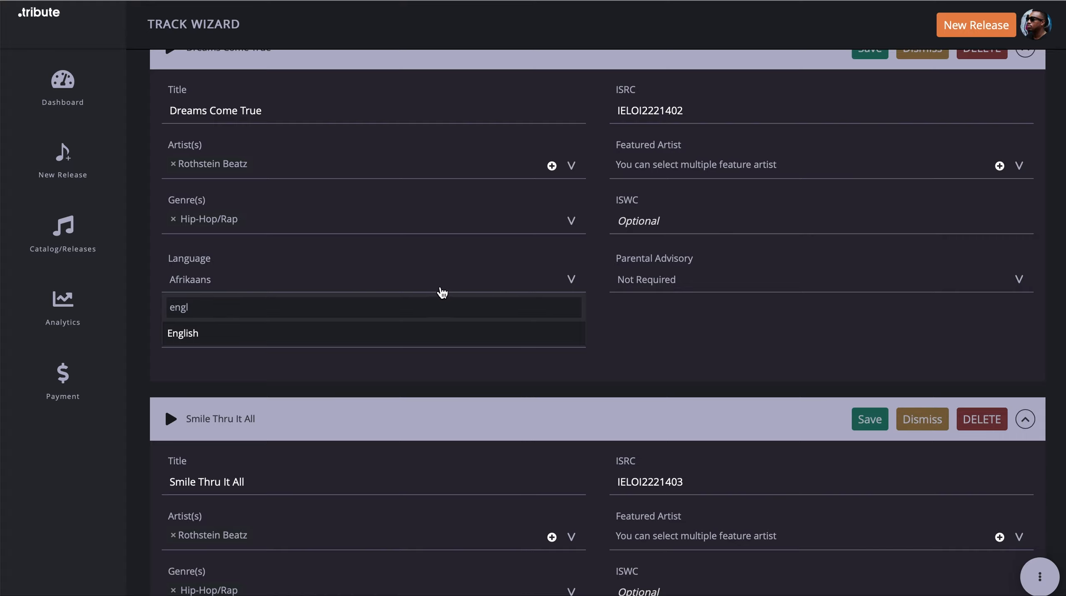
left_click(238, 339)
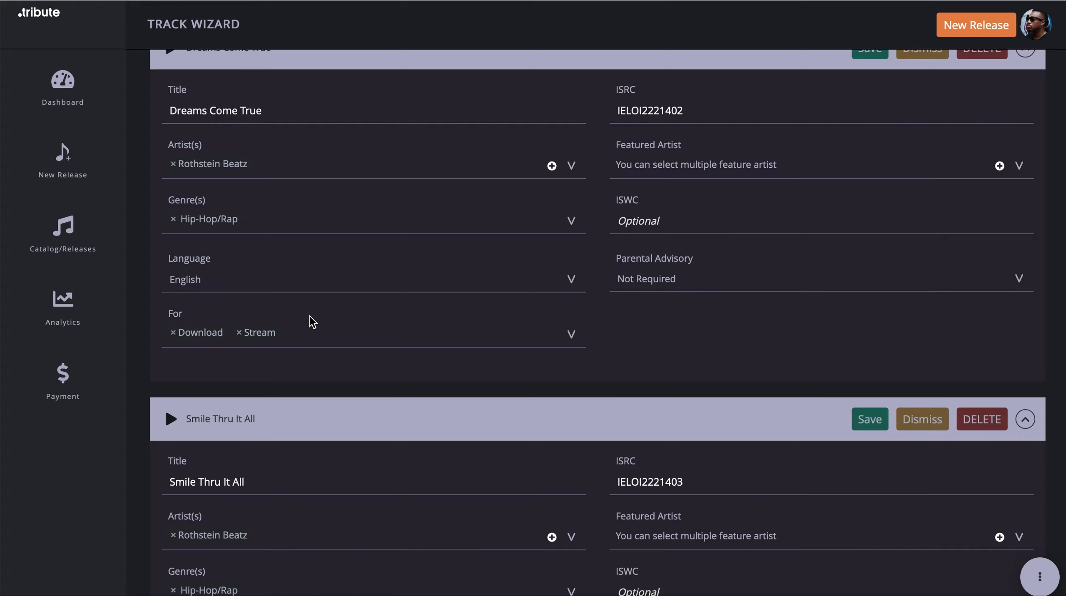
- Change the language of the Good Vibes Only track to English
scroll(313, 320, "down", 2)
scroll(314, 320, "up", 1)
scroll(313, 320, "up", 3)
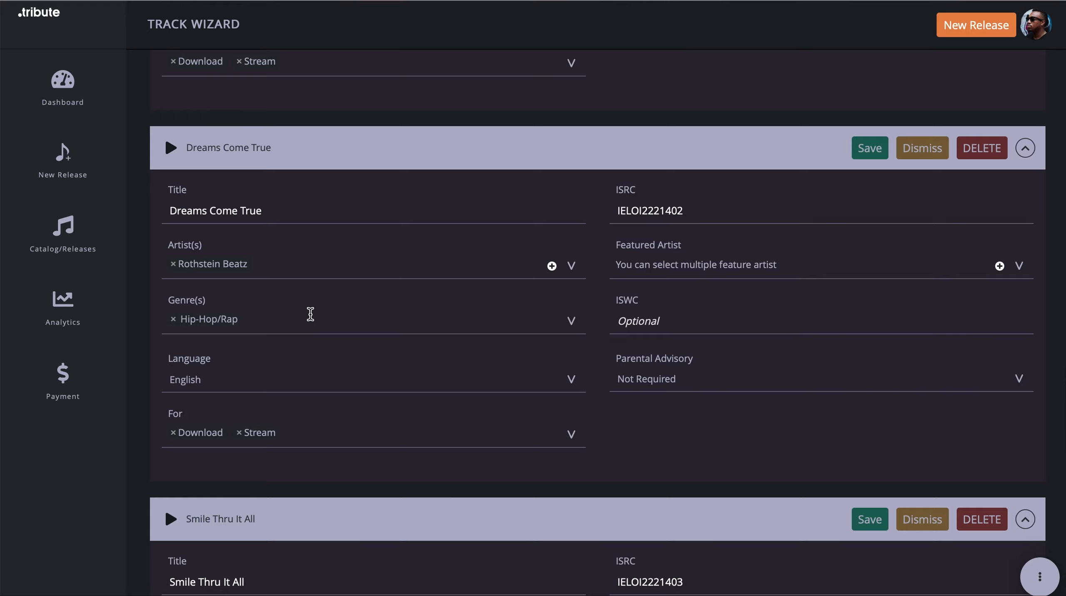
scroll(310, 314, "down", 1)
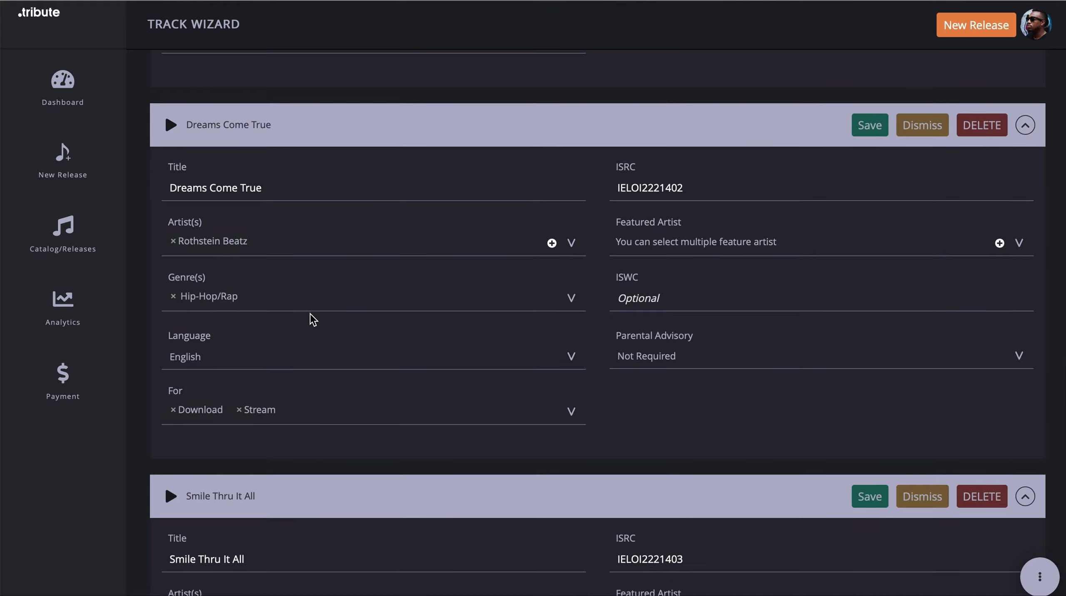
scroll(313, 320, "down", 1)
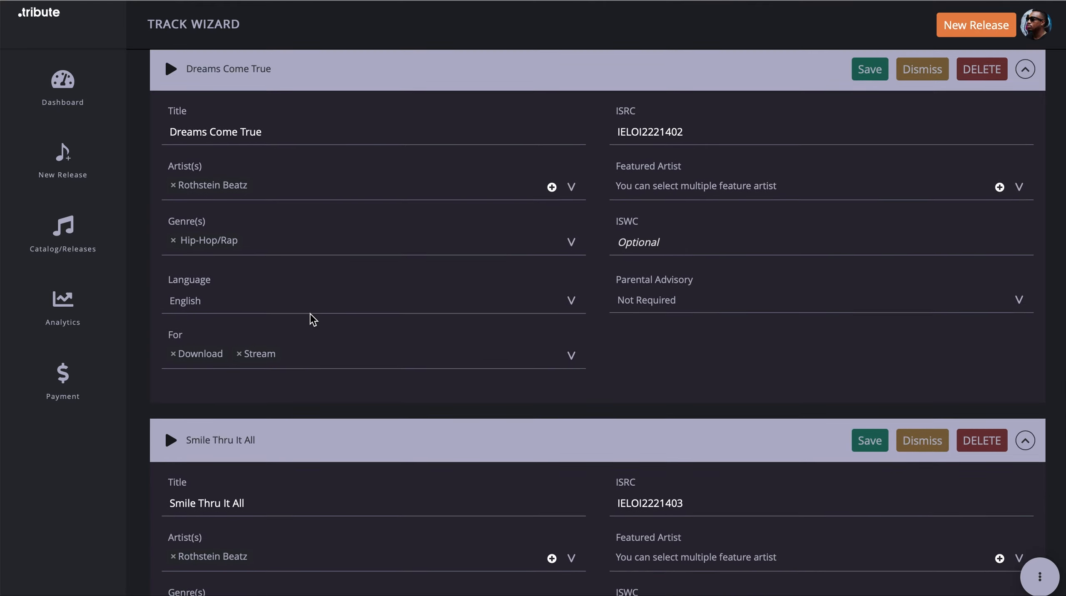
scroll(313, 320, "up", 5)
scroll(311, 316, "up", 3)
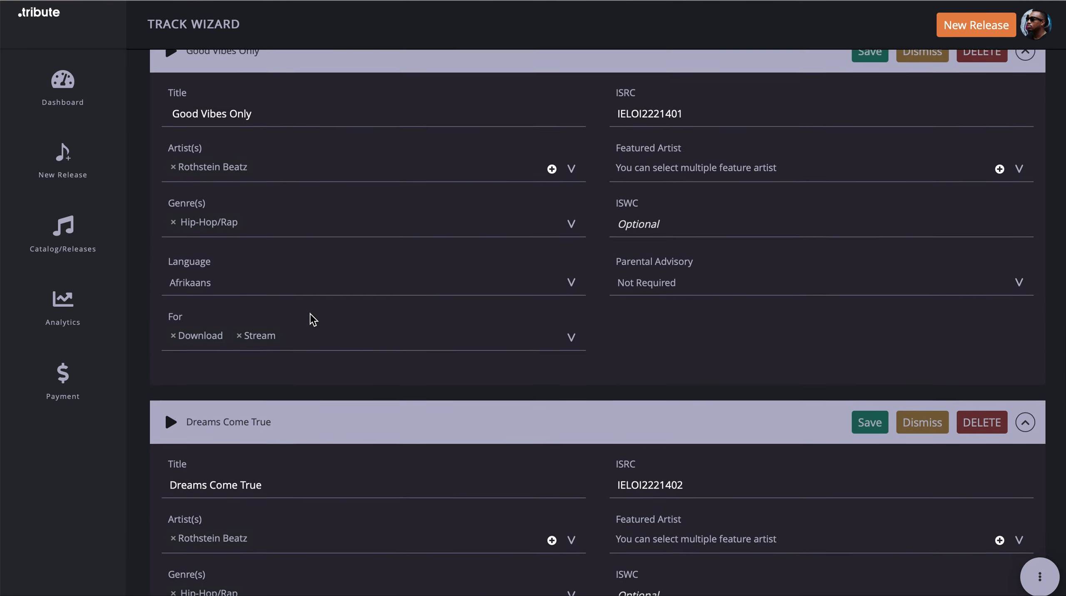
left_click(228, 328)
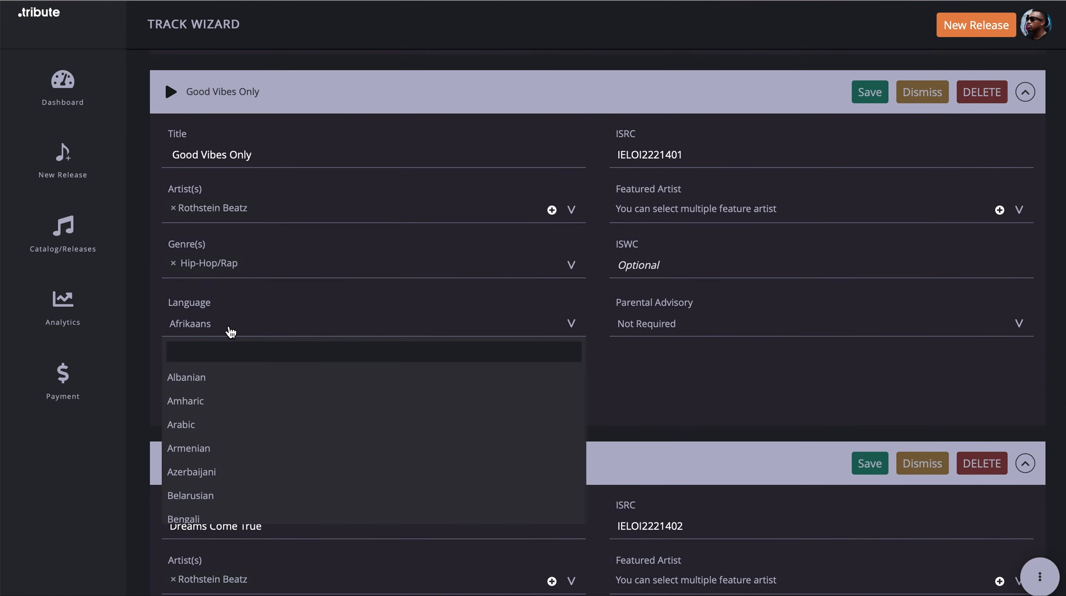
type("engl")
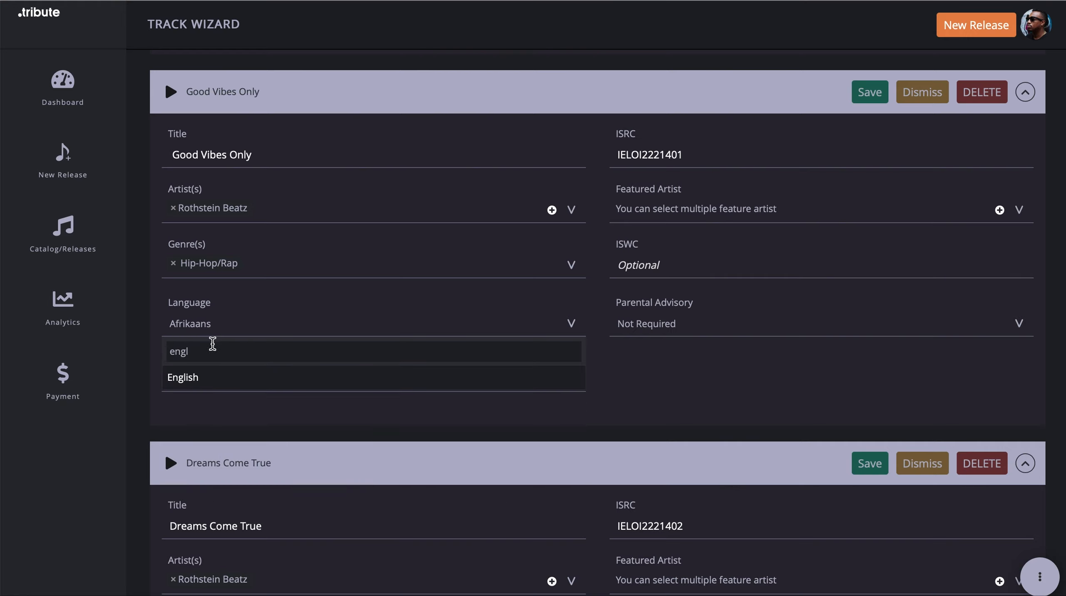
left_click(179, 383)
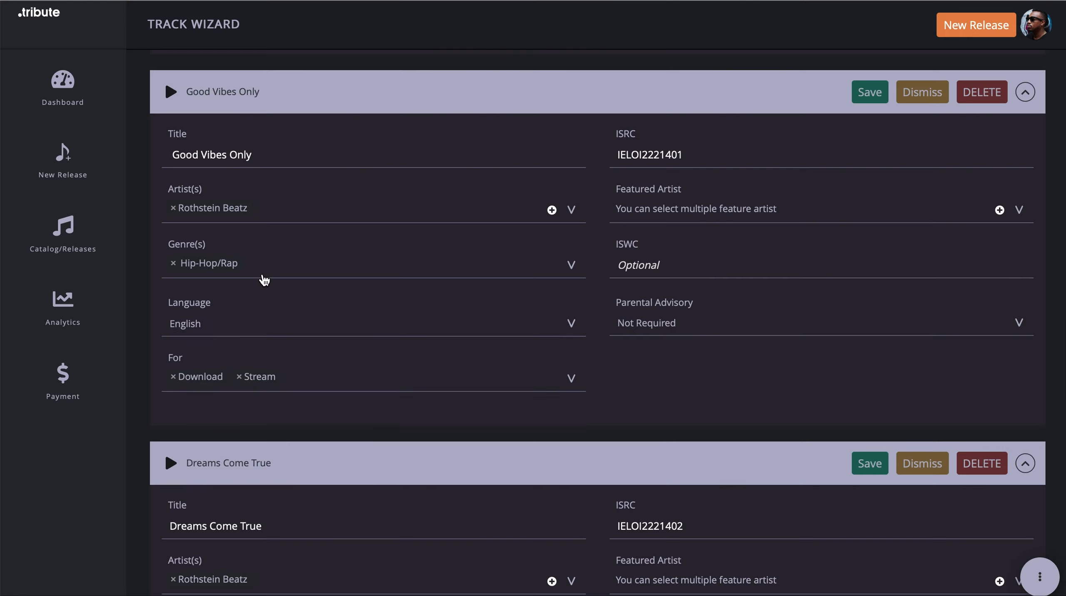
- Save the corrected track details of Good Vibes Only and Dreams Come True
scroll(263, 280, "up", 1)
scroll(263, 273, "up", 1)
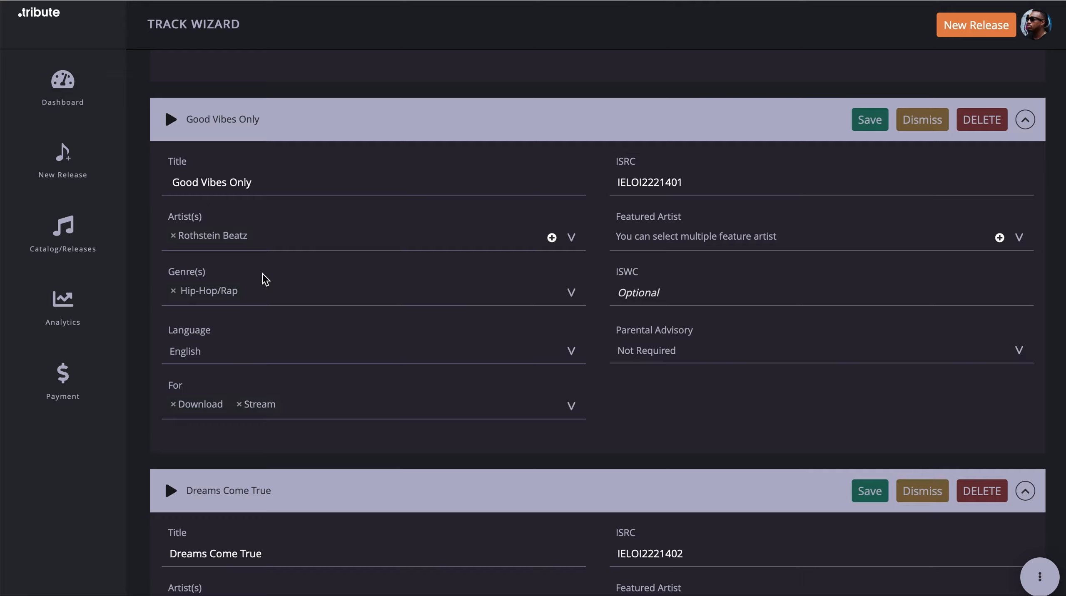
double_click(601, 216)
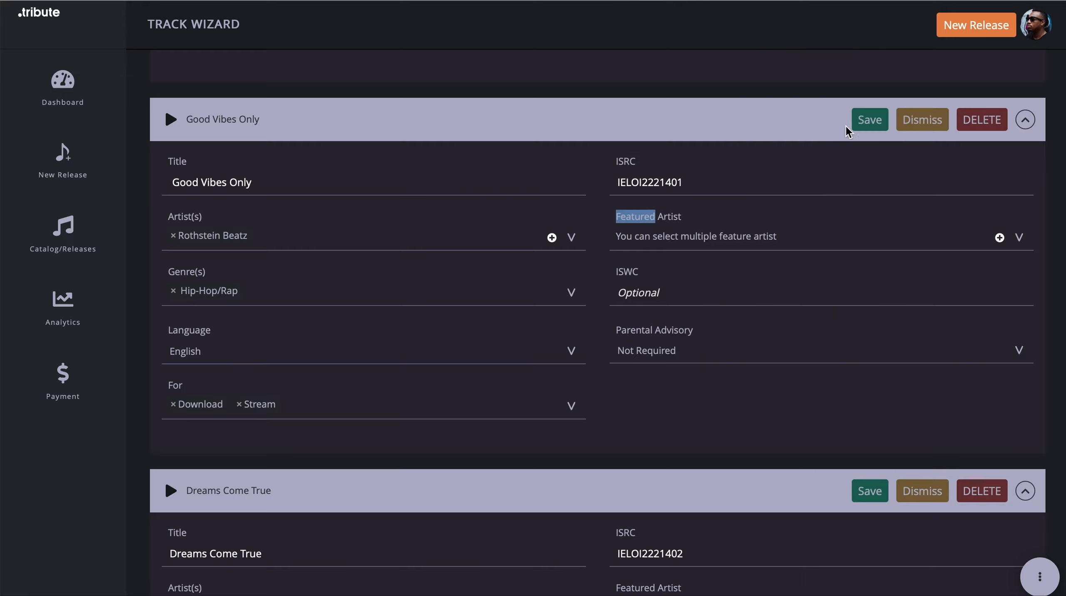
left_click(868, 119)
scroll(683, 231, "down", 4)
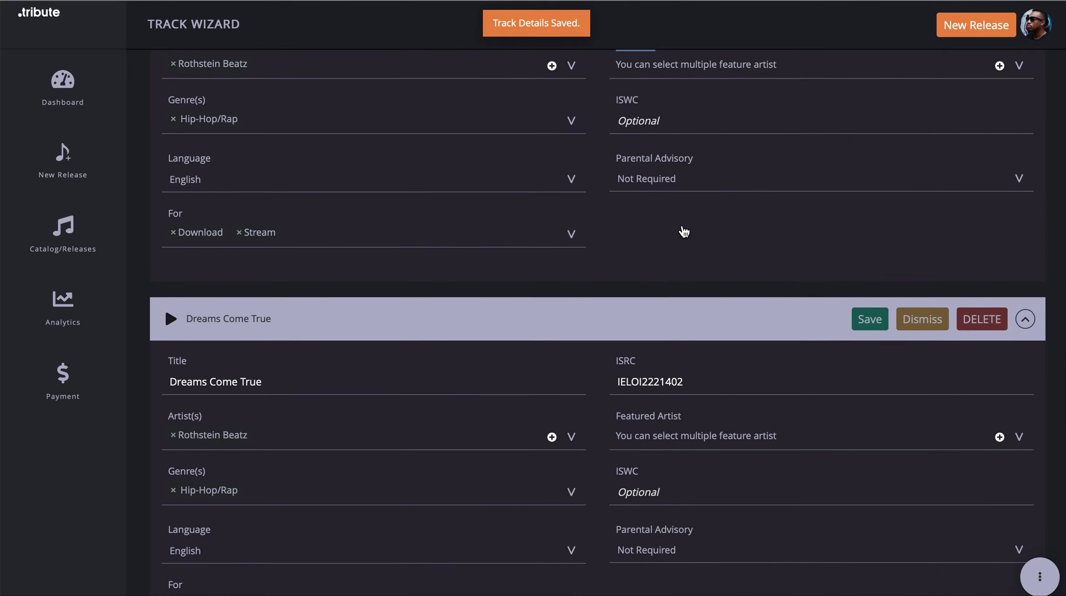
scroll(684, 232, "down", 4)
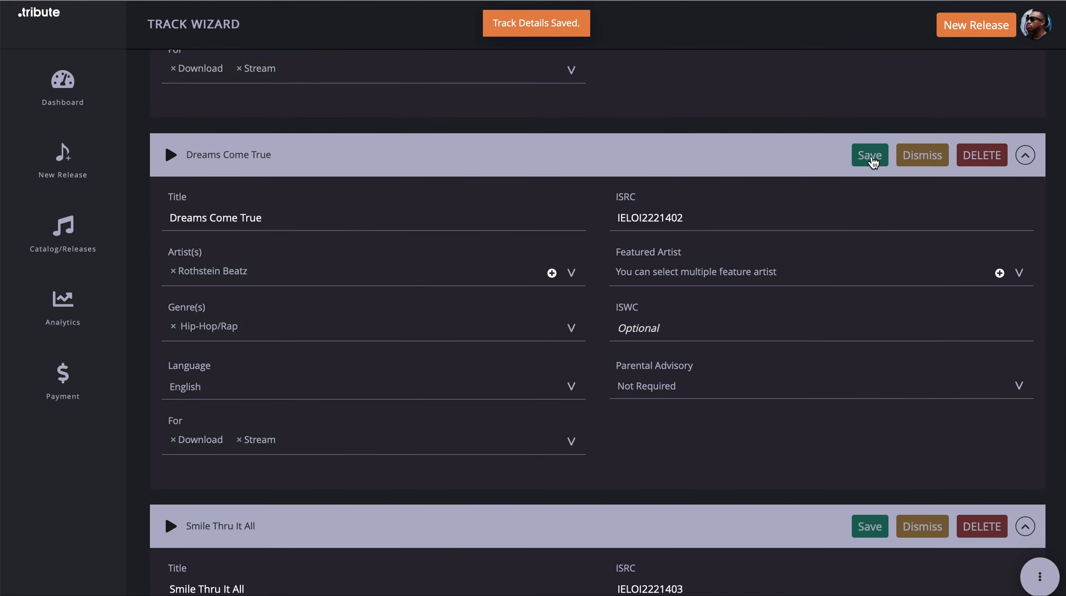
left_click(871, 158)
- Save the track details of Smile Thru It All
scroll(815, 259, "down", 1)
scroll(815, 259, "down", 4)
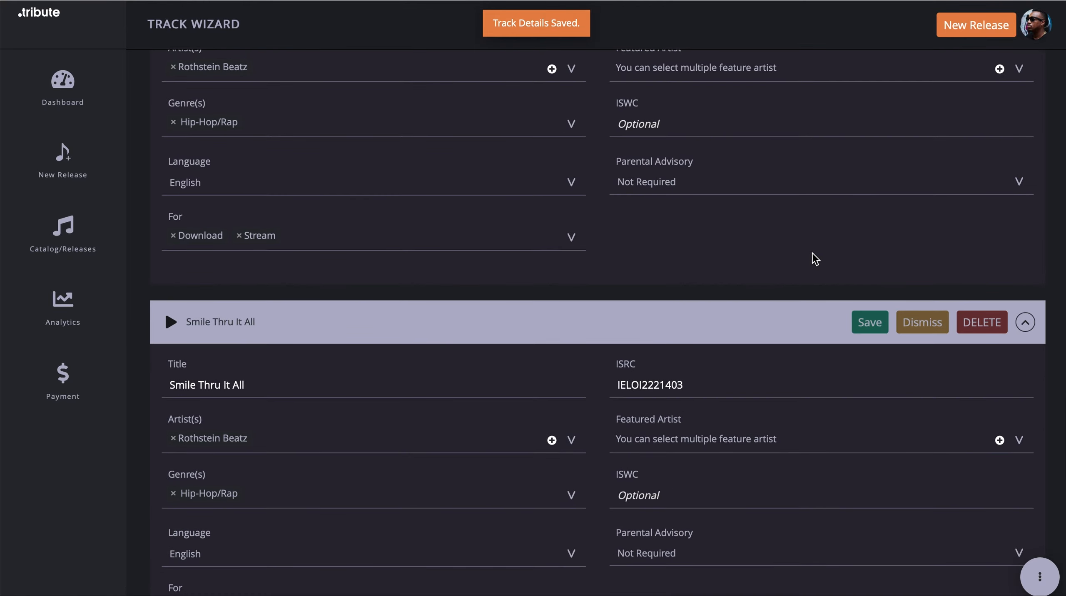
scroll(815, 259, "down", 1)
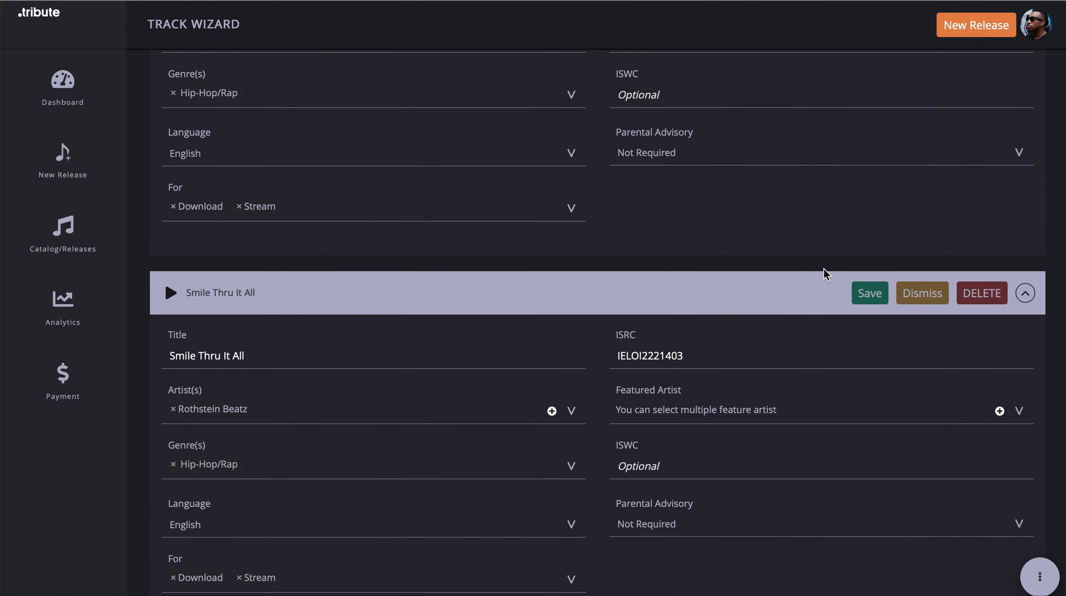
left_click(871, 294)
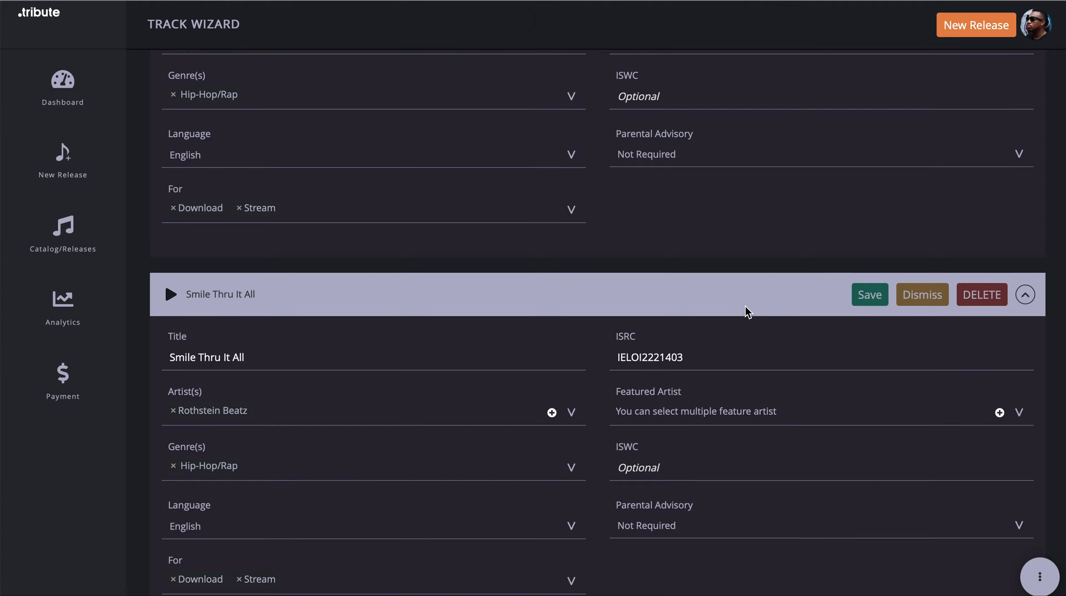
- Review the title, artist, genre, language and parental advisory fields of each track from Smile Thru It All back up to Love God
scroll(747, 311, "up", 6)
scroll(744, 309, "up", 5)
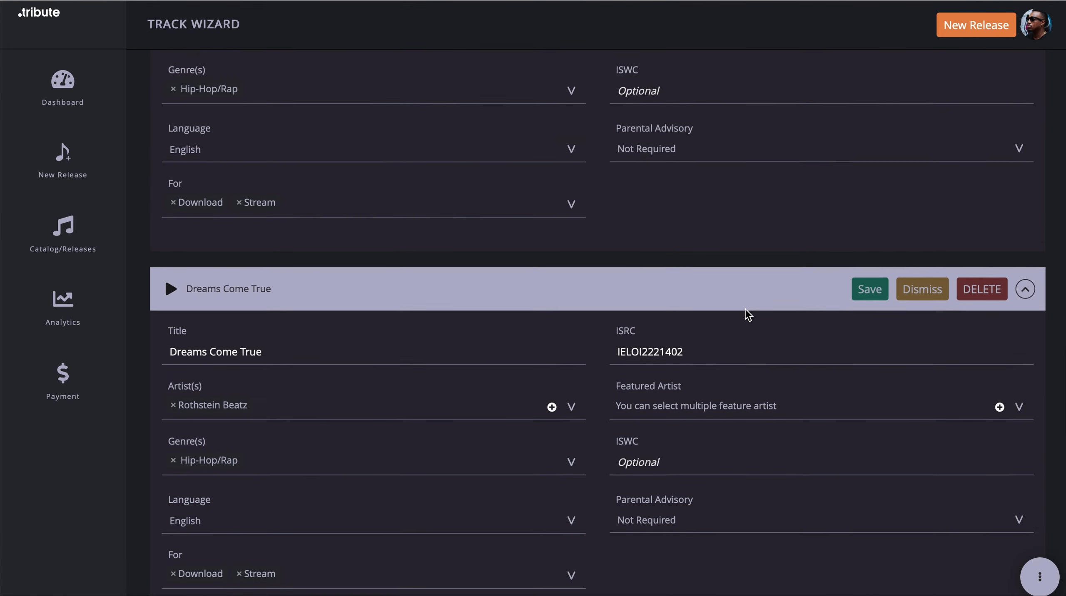
scroll(745, 315, "up", 1)
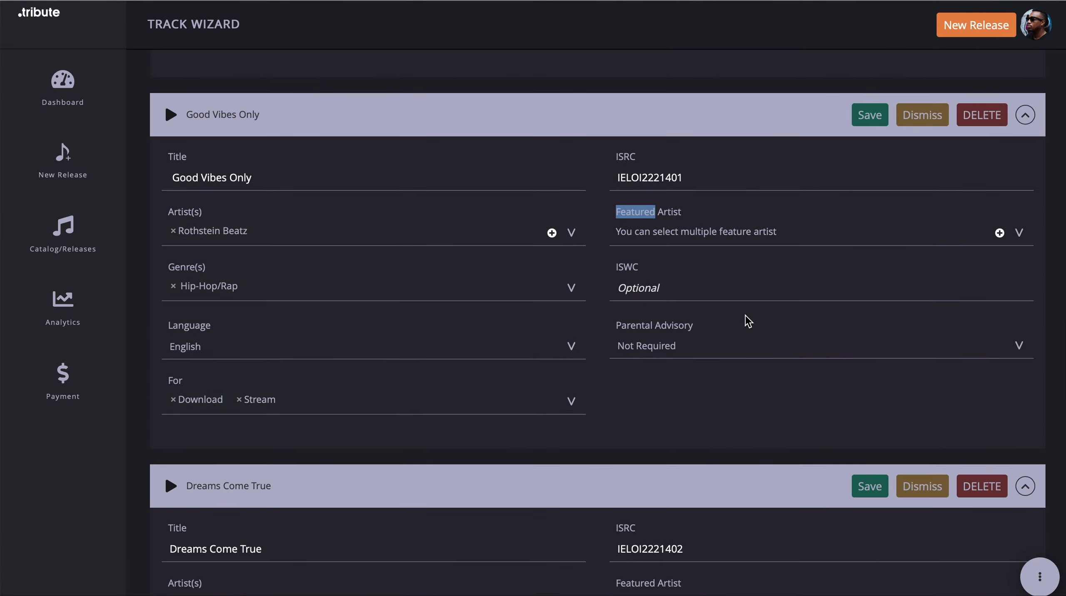
scroll(744, 315, "up", 2)
scroll(744, 314, "up", 6)
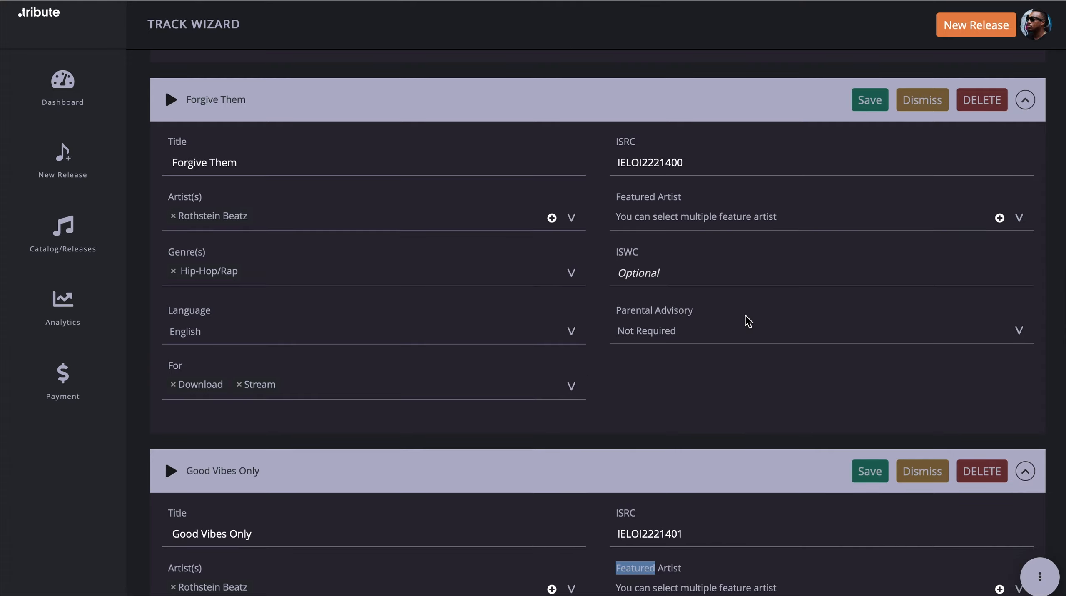
scroll(745, 316, "up", 6)
scroll(745, 316, "up", 3)
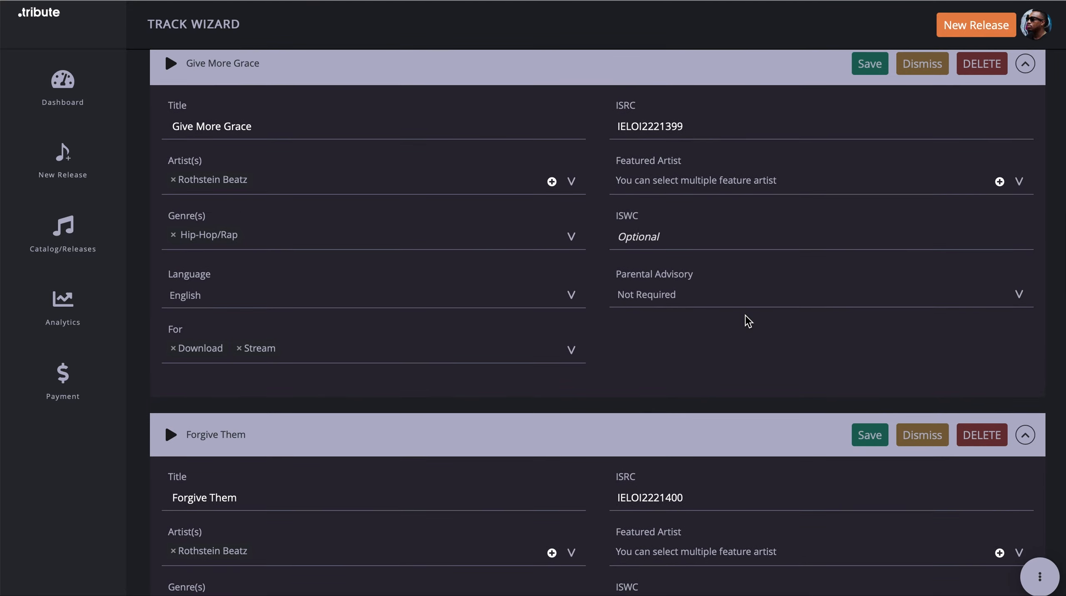
scroll(744, 316, "up", 8)
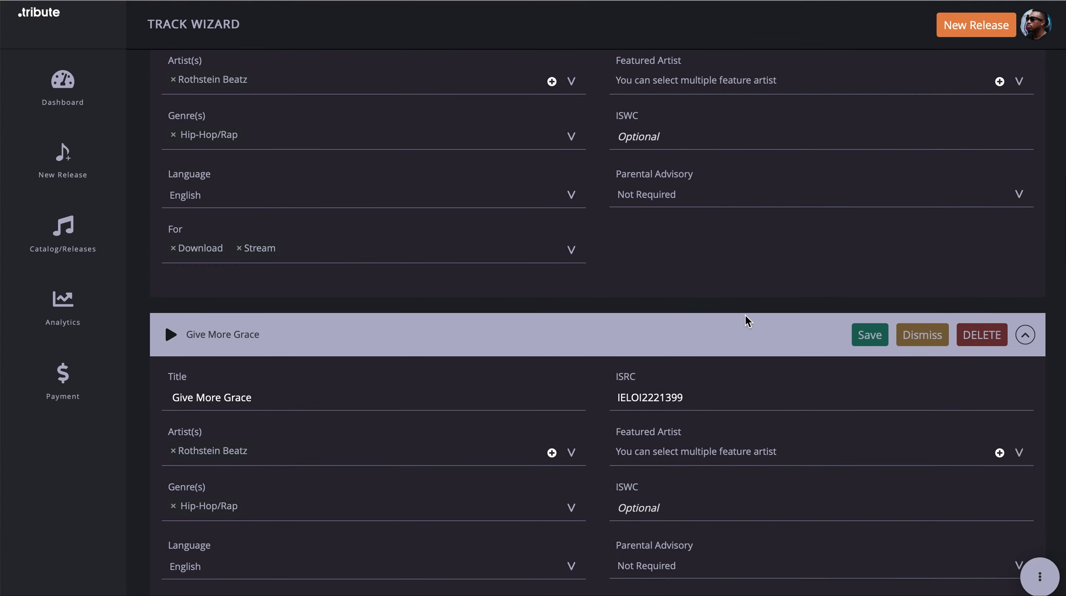
scroll(745, 316, "up", 2)
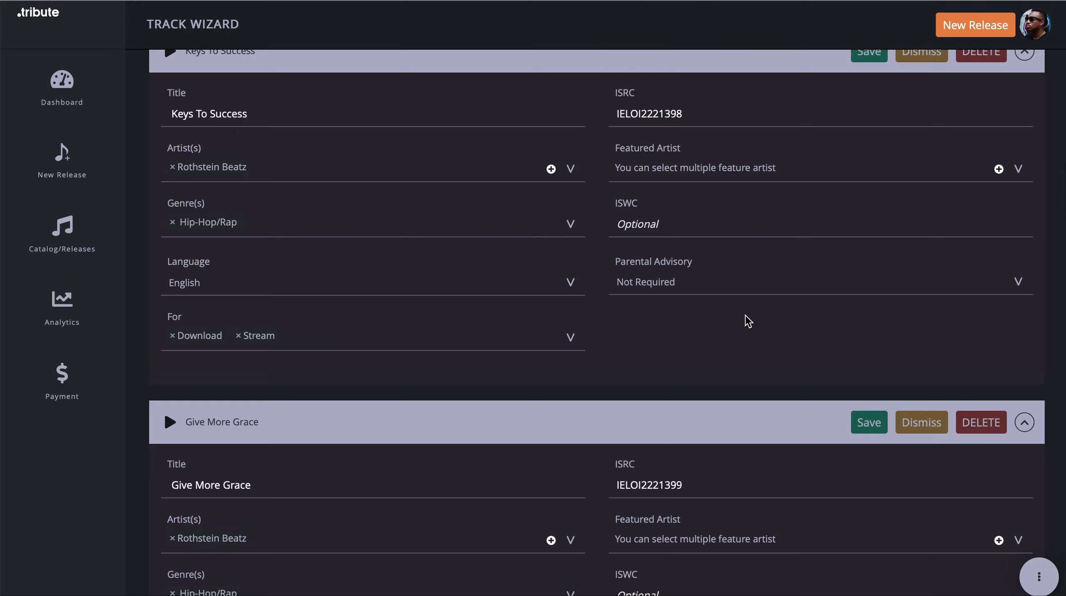
scroll(744, 321, "up", 8)
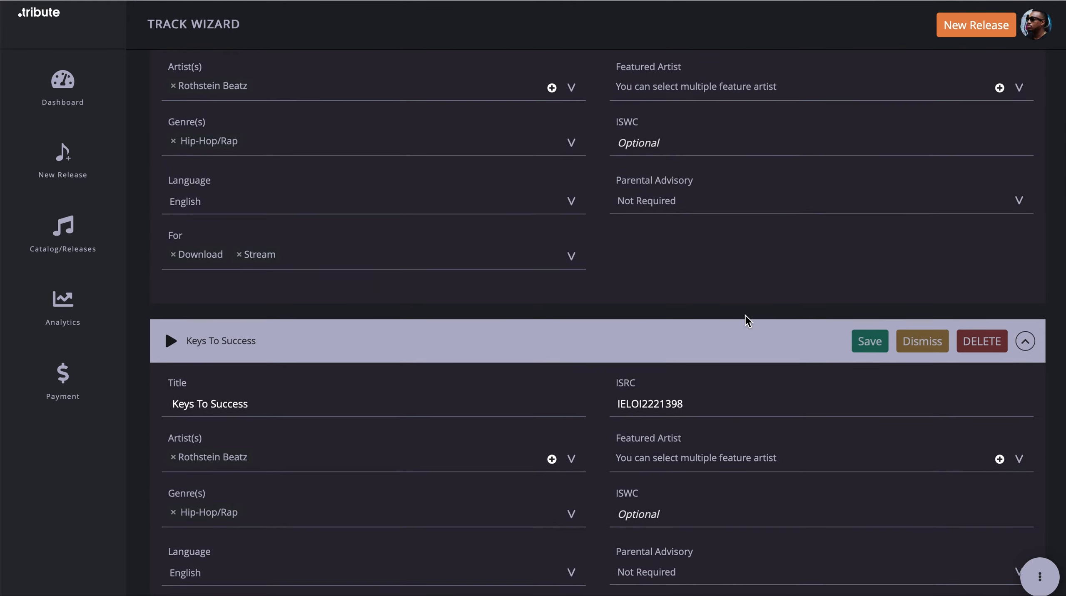
scroll(745, 315, "up", 3)
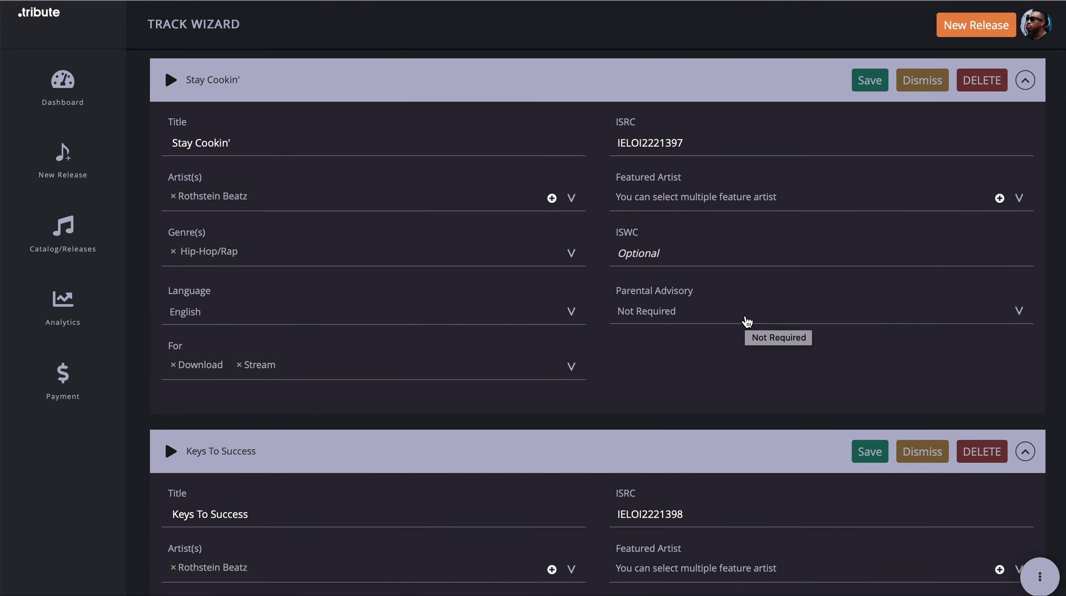
scroll(747, 322, "up", 8)
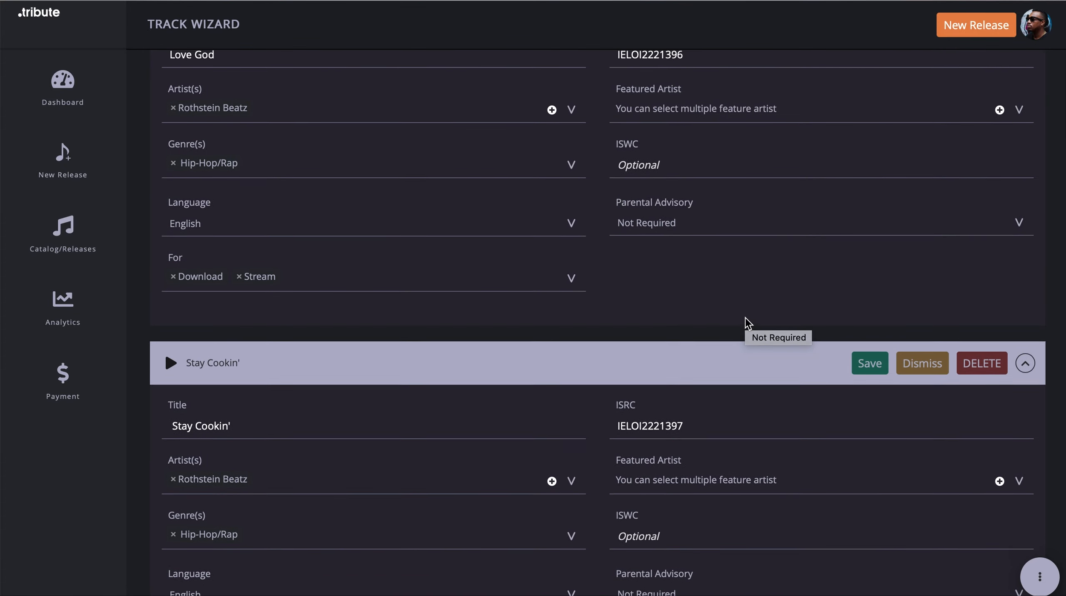
scroll(747, 323, "up", 2)
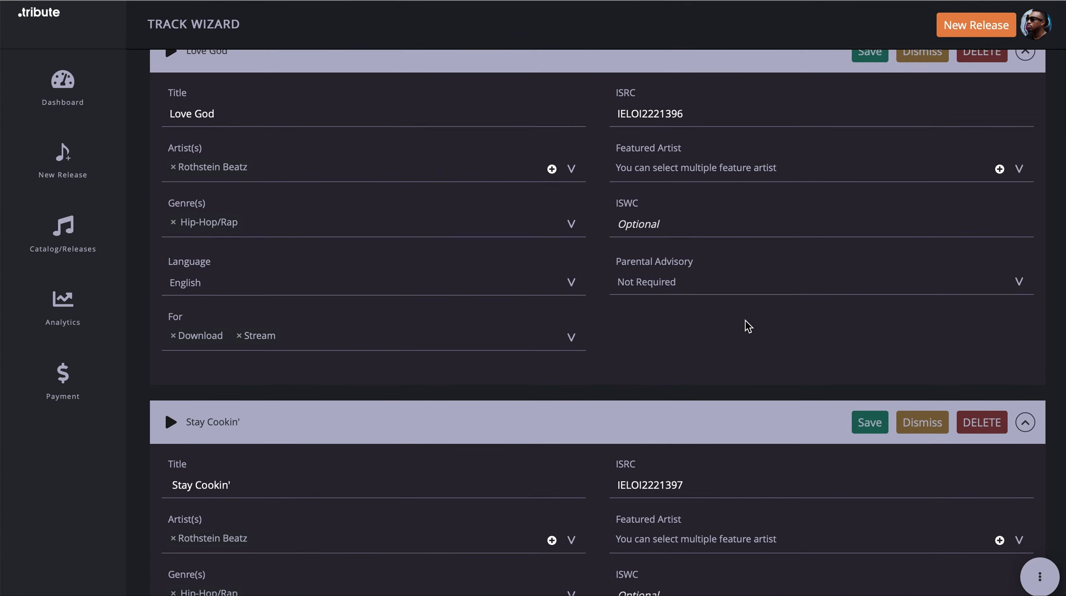
scroll(747, 325, "up", 1)
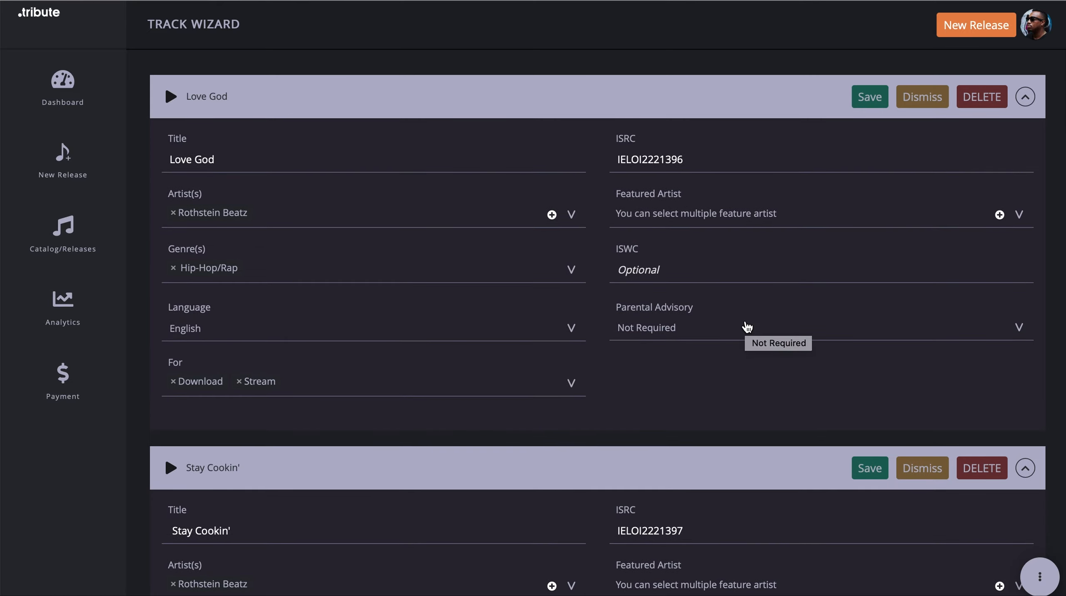
scroll(747, 327, "up", 5)
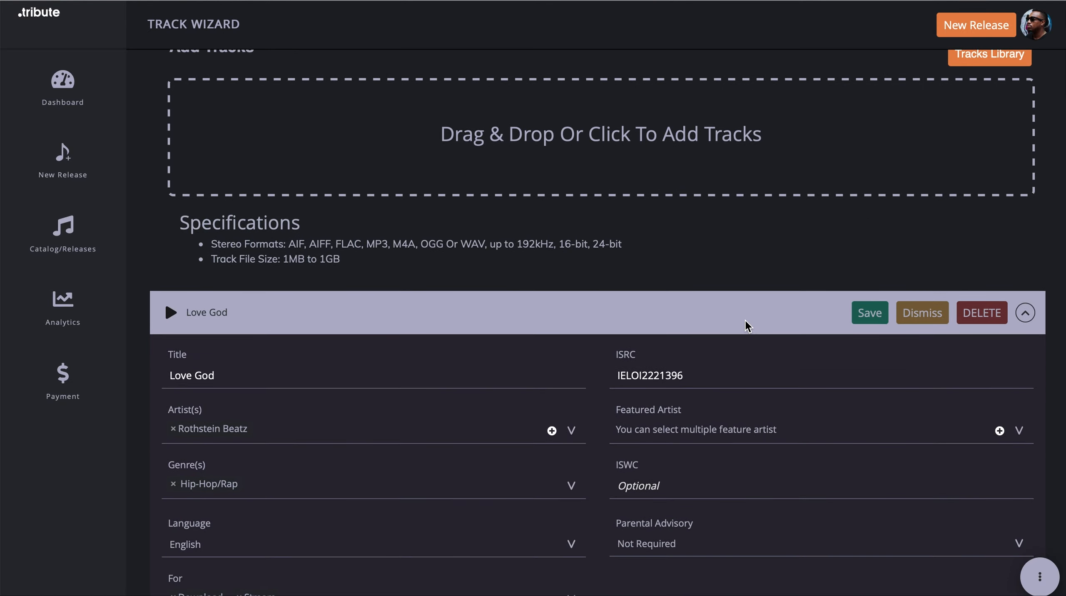
scroll(747, 325, "down", 2)
scroll(747, 325, "up", 3)
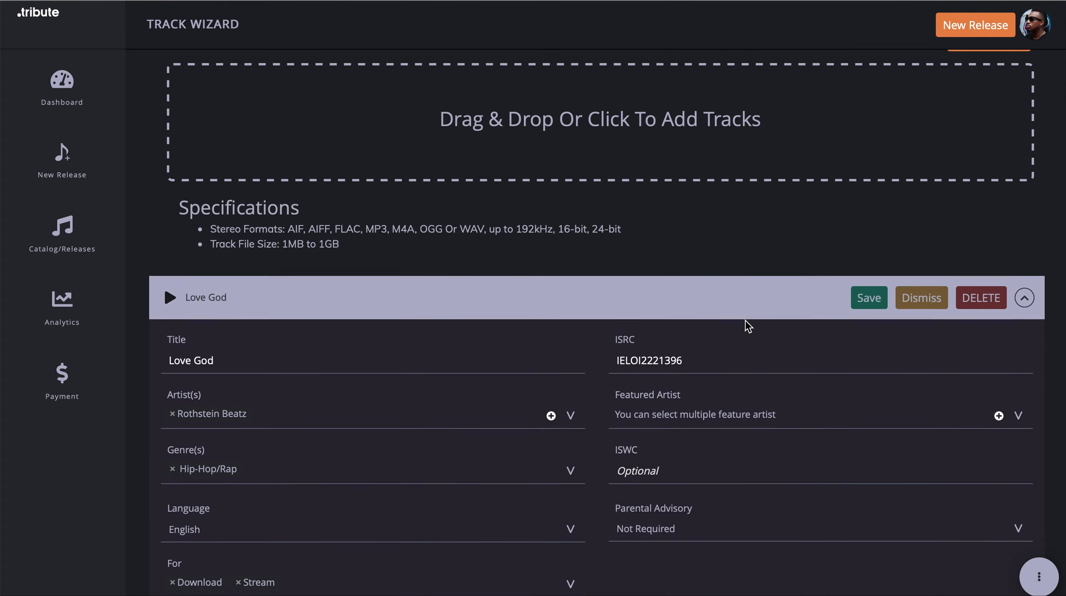
scroll(748, 325, "down", 1)
scroll(747, 326, "up", 1)
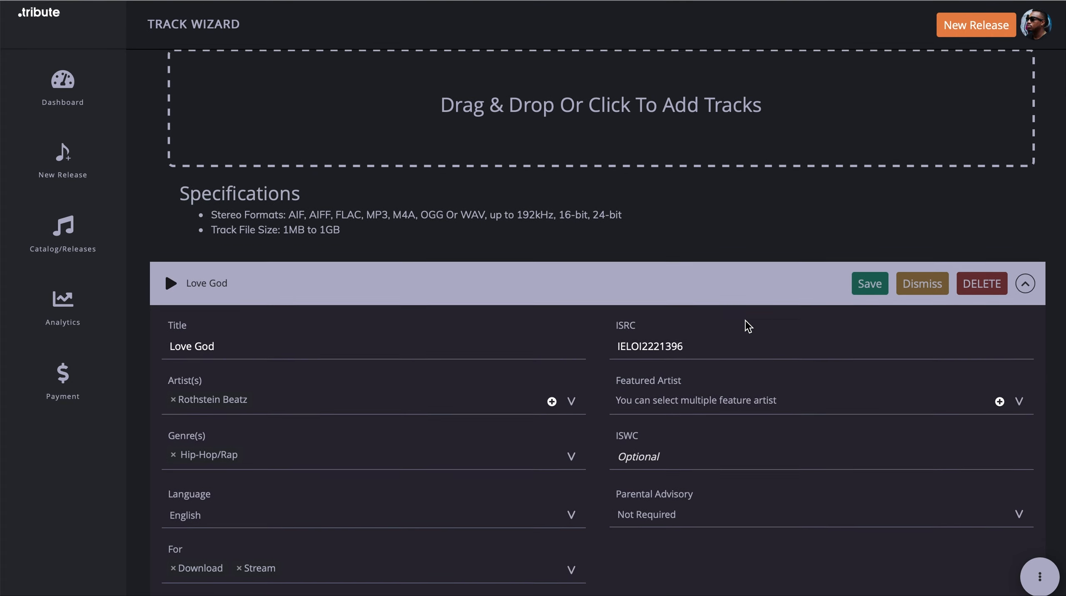
scroll(747, 326, "down", 5)
scroll(747, 325, "up", 4)
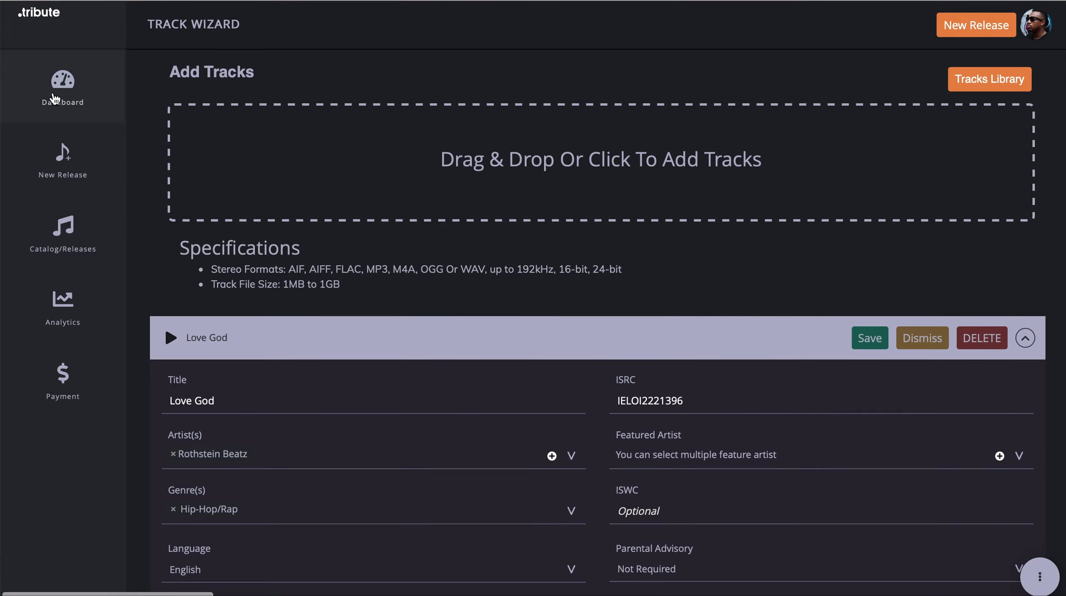
- Open the dashboard and look over its summary of releases, tracks, streams and earnings
left_click(55, 99)
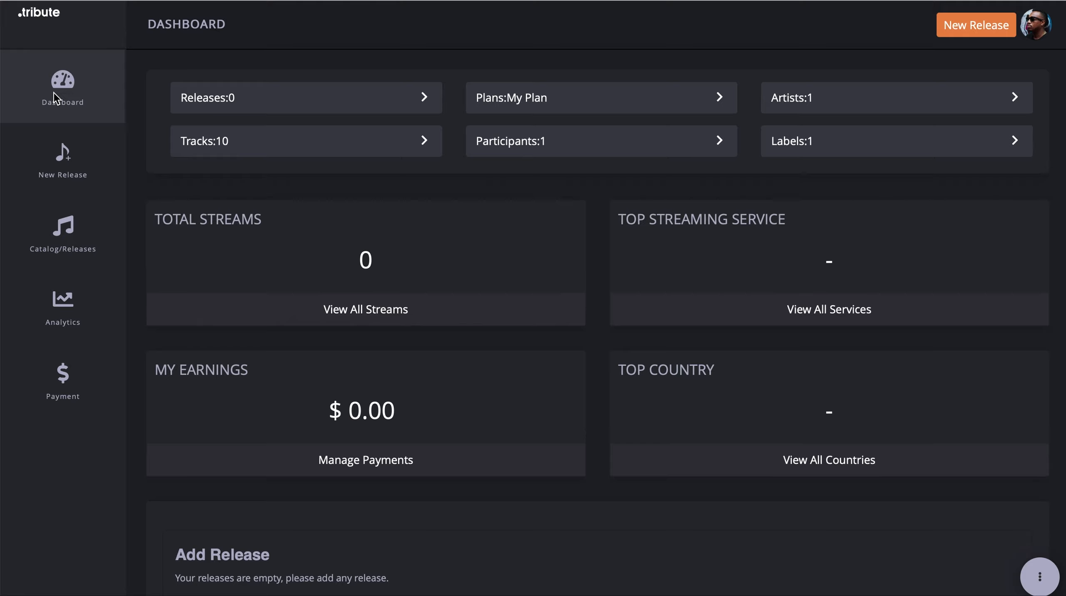
scroll(195, 251, "down", 1)
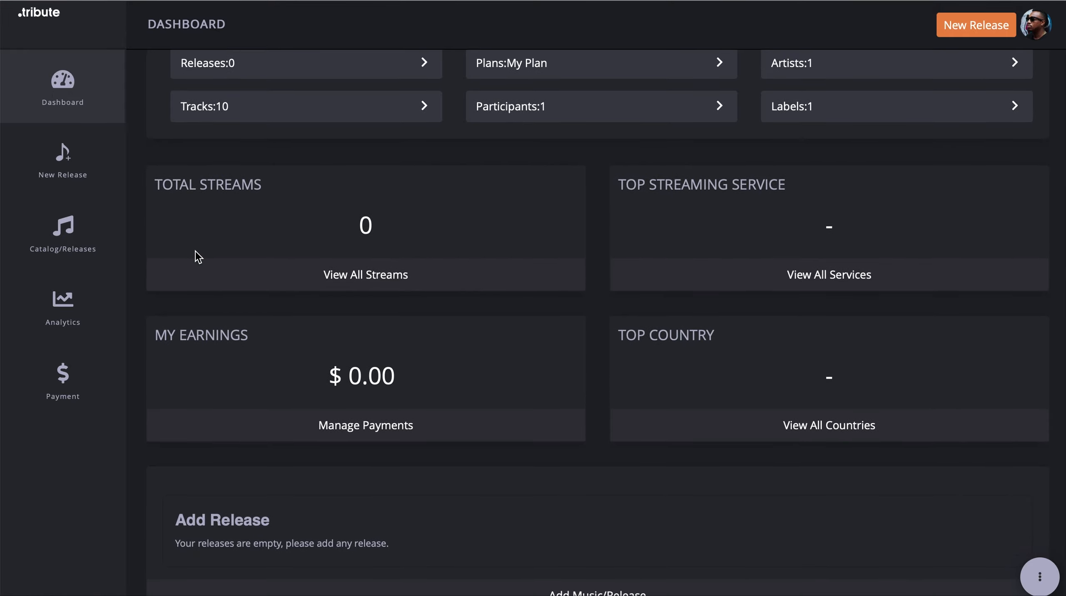
scroll(195, 251, "up", 1)
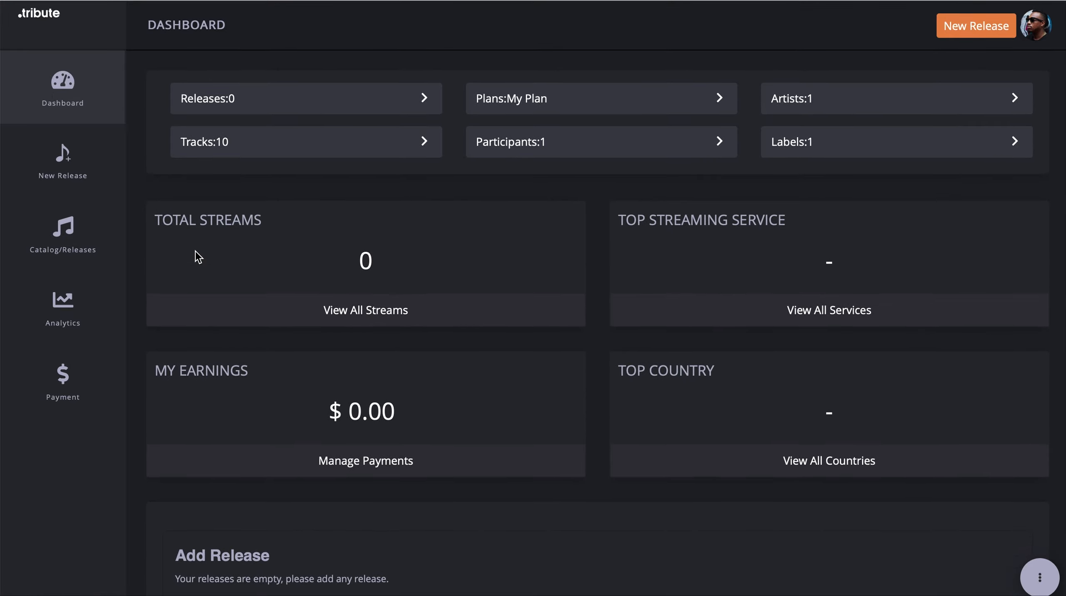
scroll(195, 251, "down", 1)
scroll(195, 251, "up", 1)
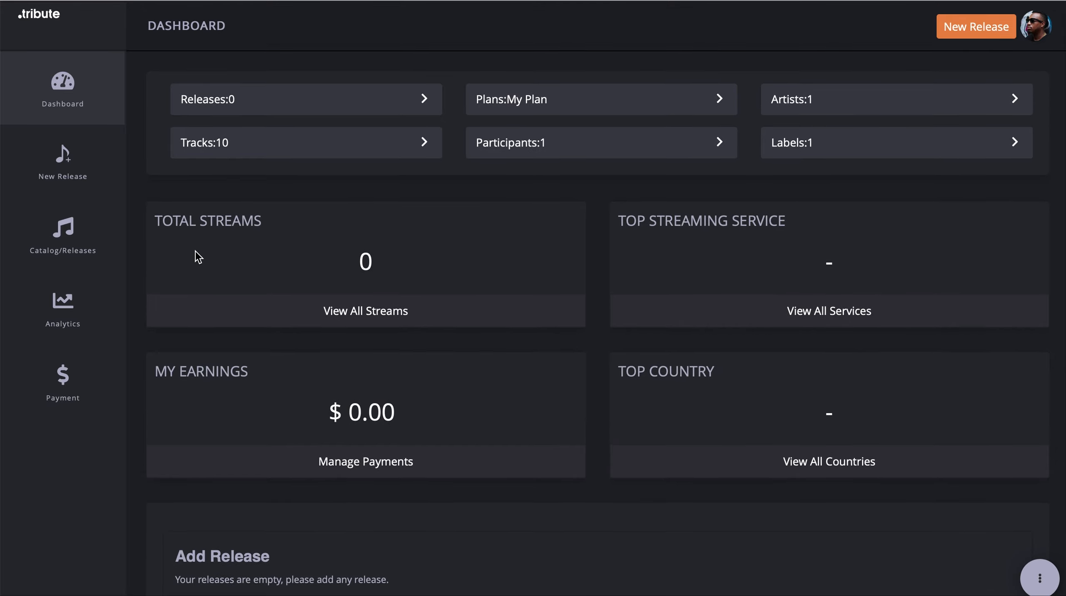
- Open the catalog's Tracks Library and look through all the uploaded tracks
left_click(72, 235)
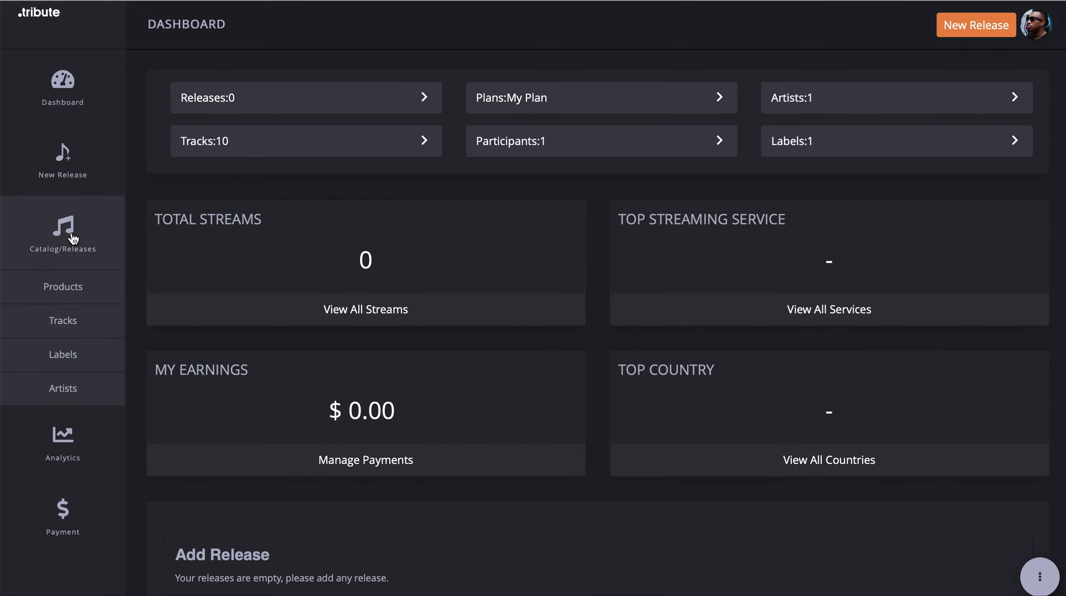
left_click(65, 322)
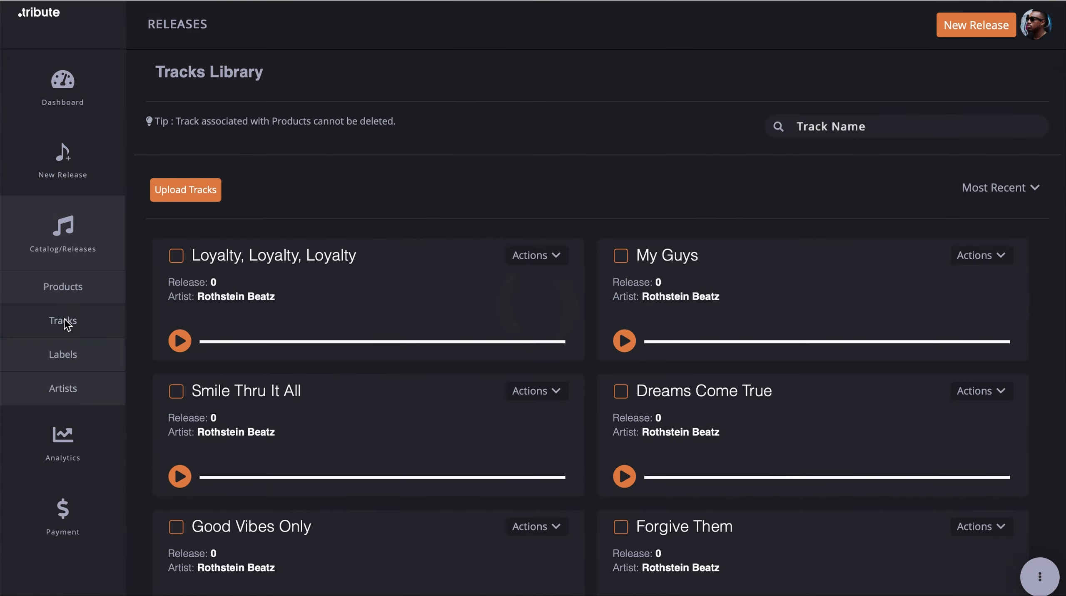
scroll(275, 396, "down", 3)
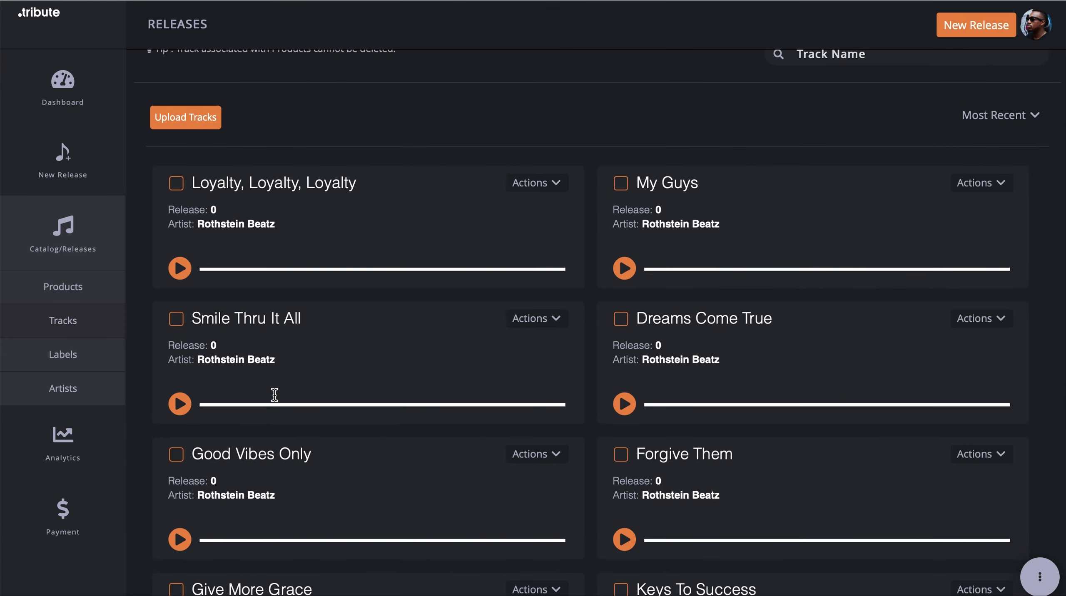
scroll(275, 399, "down", 2)
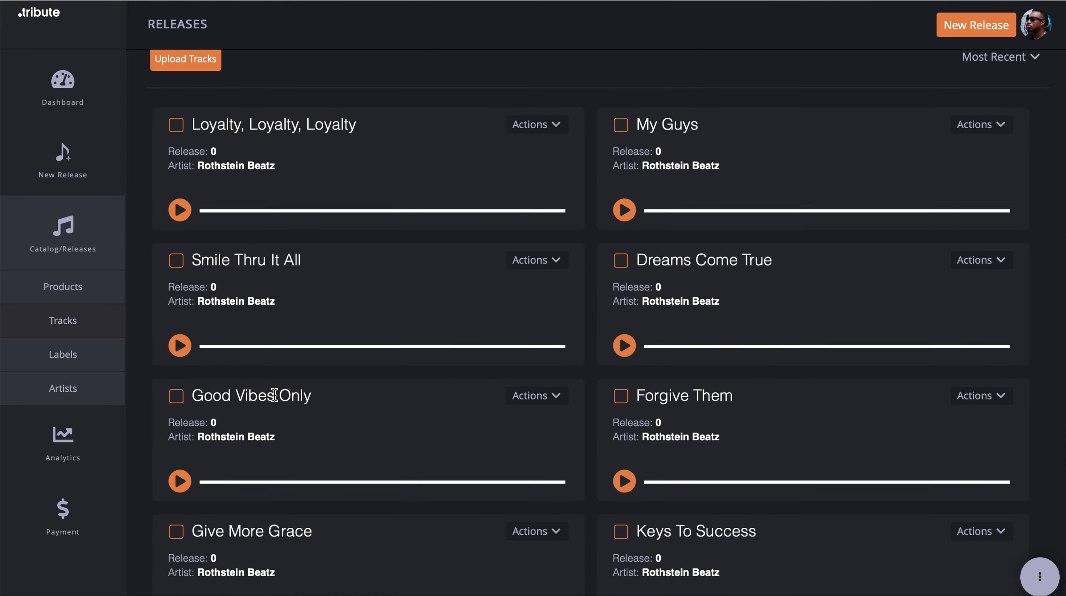
scroll(274, 395, "down", 3)
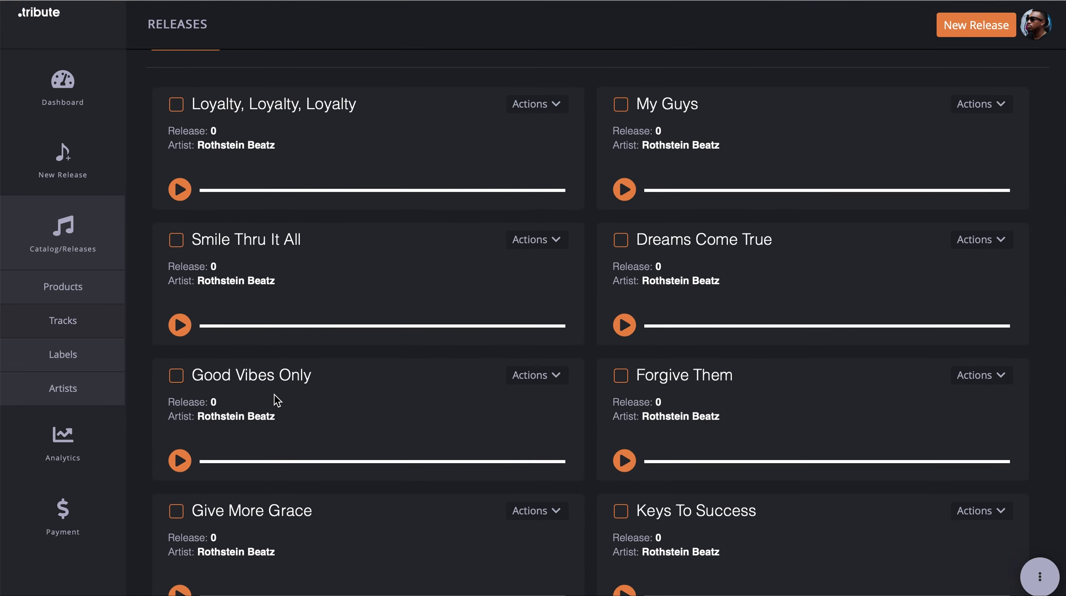
scroll(274, 395, "down", 4)
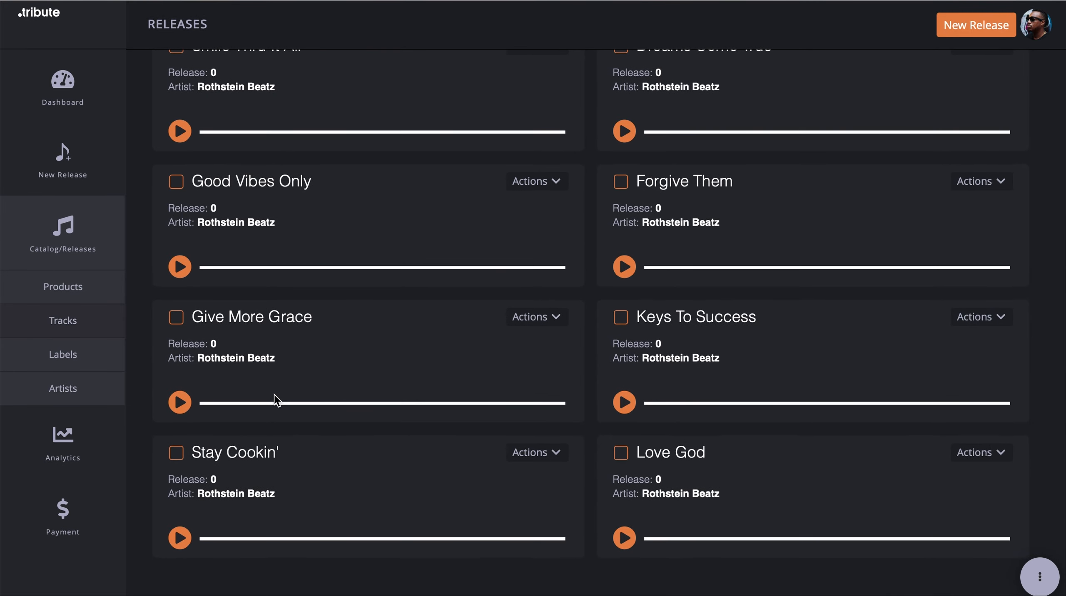
scroll(274, 396, "up", 5)
scroll(274, 395, "up", 6)
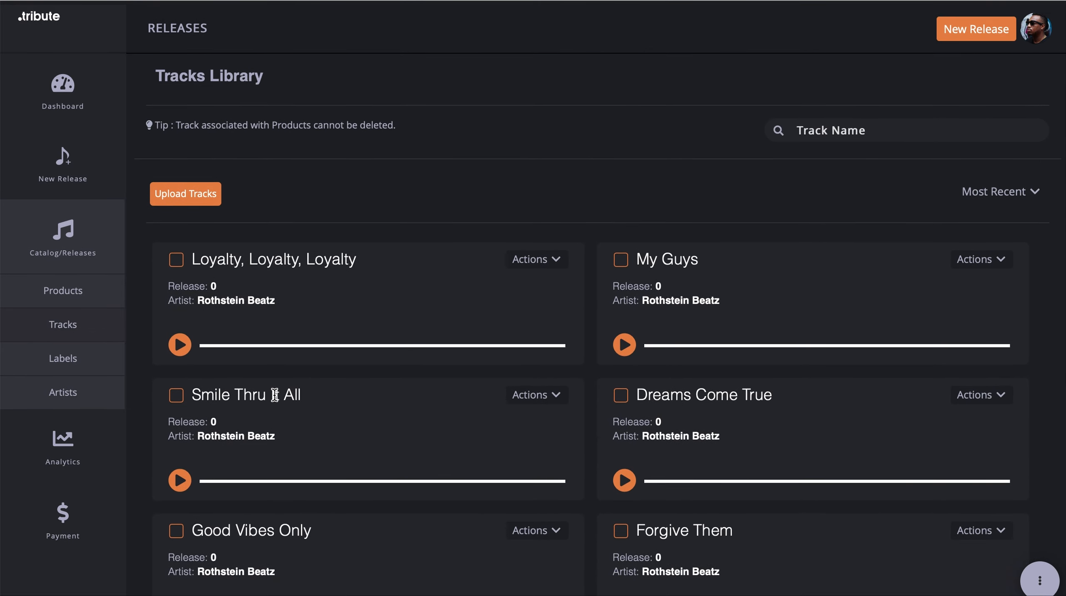
- Open the edit details of the track Loyalty, Loyalty, Loyalty to check them, and close them without changes
left_click(536, 256)
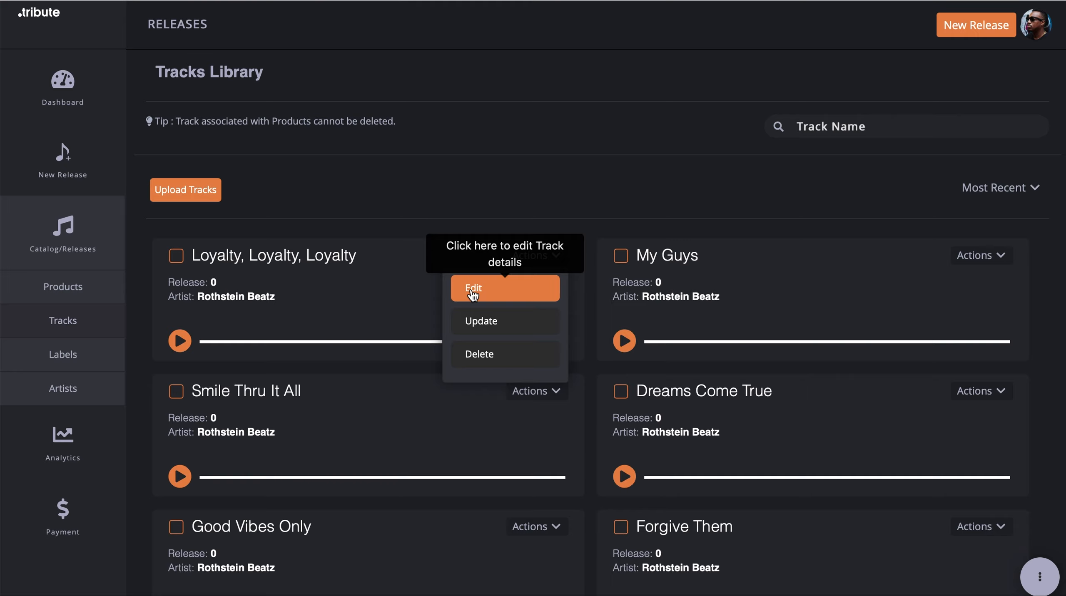
left_click(474, 295)
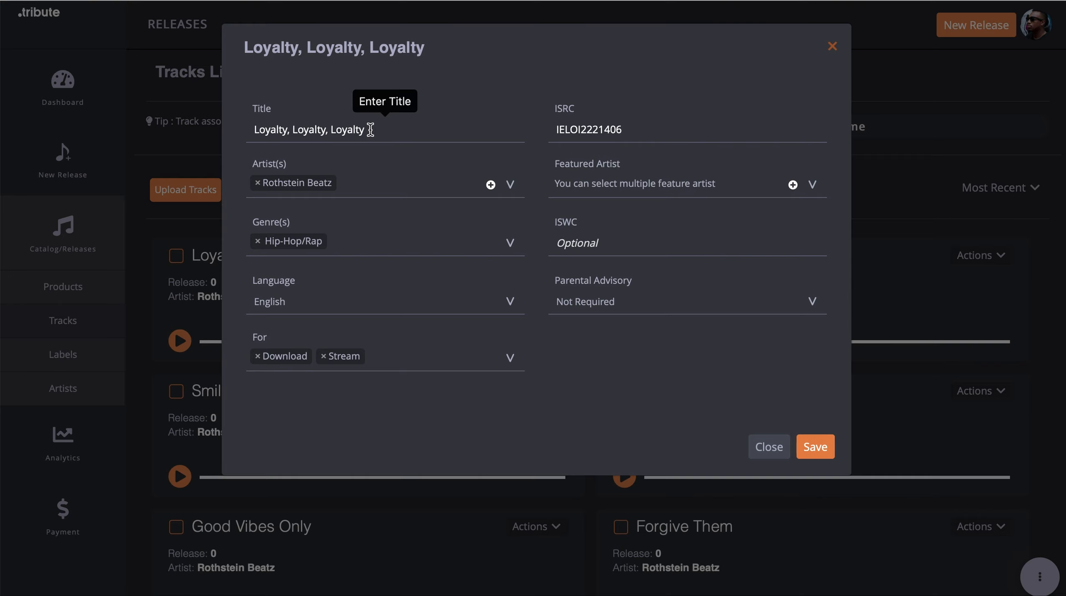
left_click(918, 81)
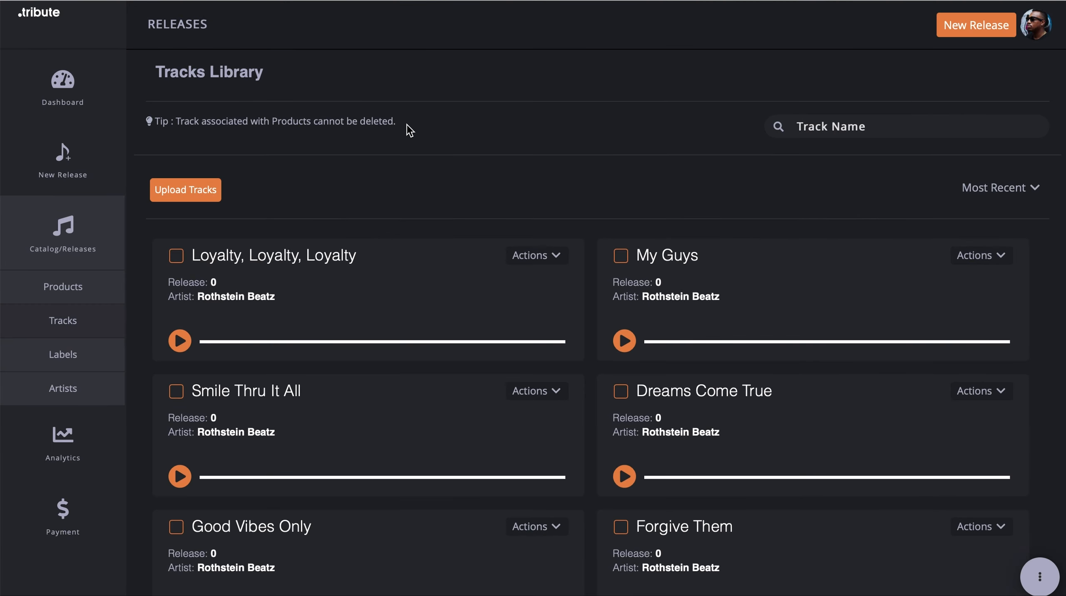
- Switch to Gmail to view the email about The Cook Up 3, and return to the .tribute Tracks Library
left_click(96, 0)
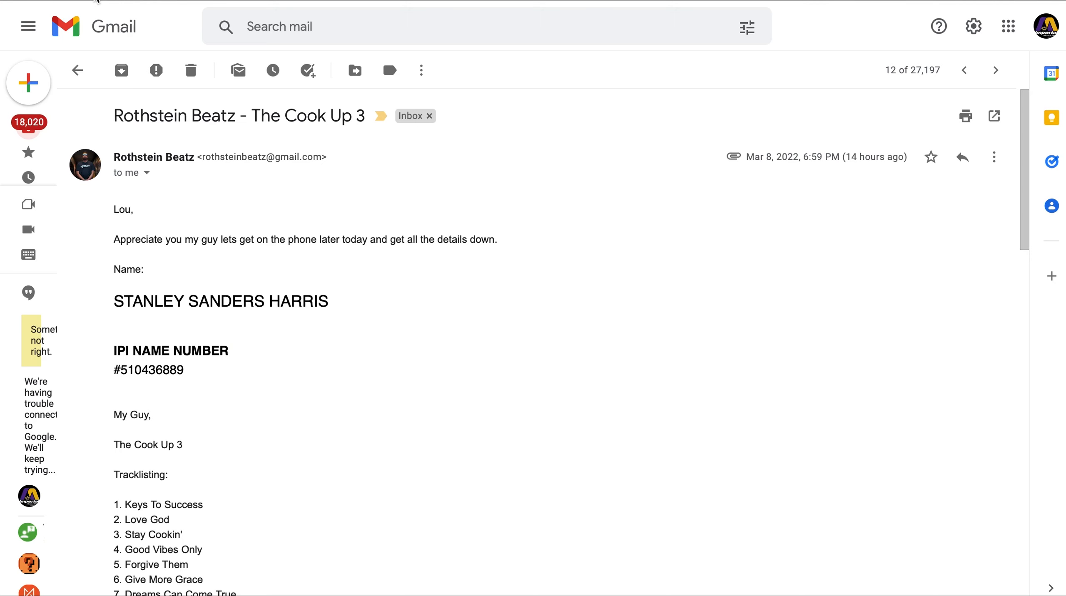
left_click(291, 0)
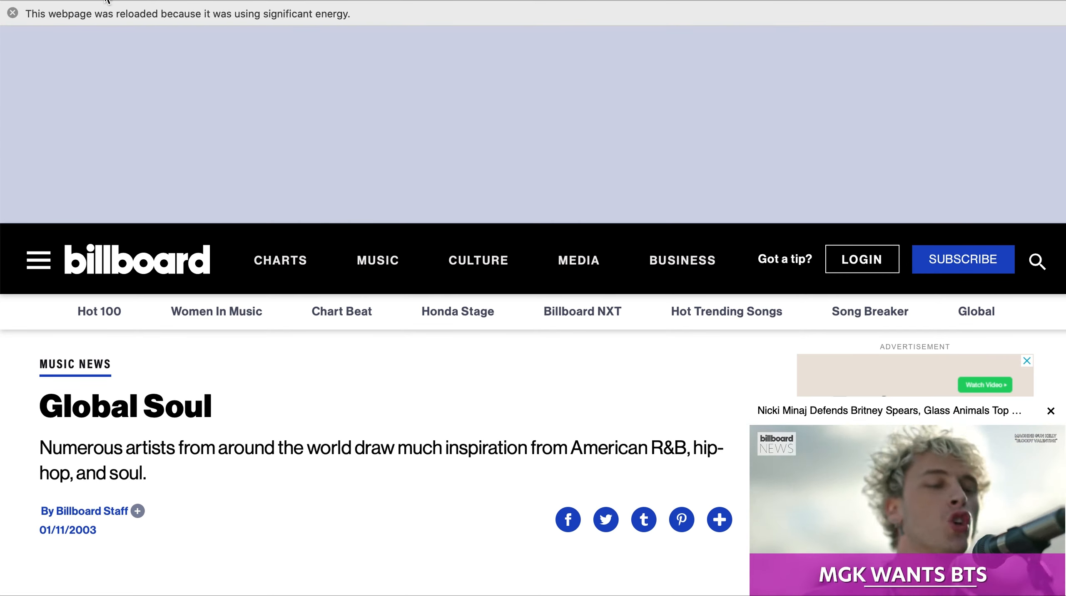
left_click(609, 1)
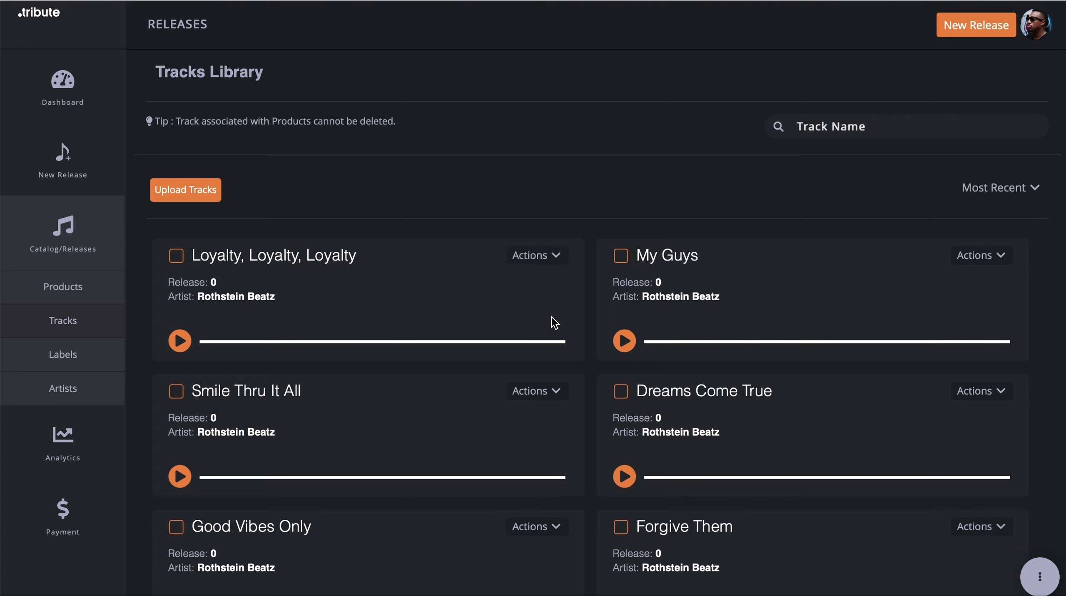
scroll(554, 322, "down", 2)
scroll(554, 323, "down", 2)
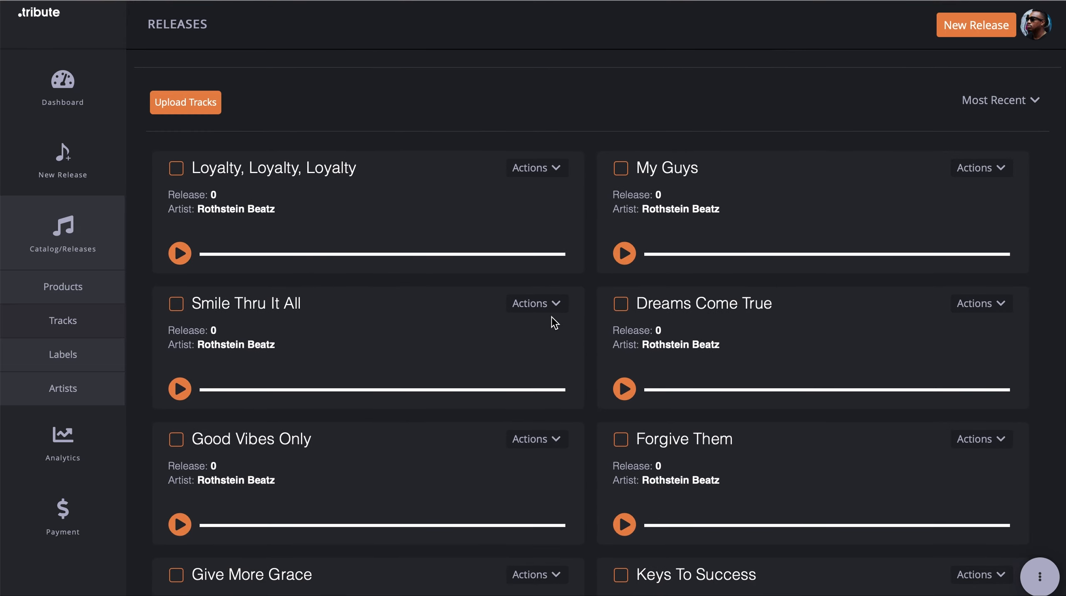
scroll(554, 323, "down", 1)
scroll(554, 323, "up", 4)
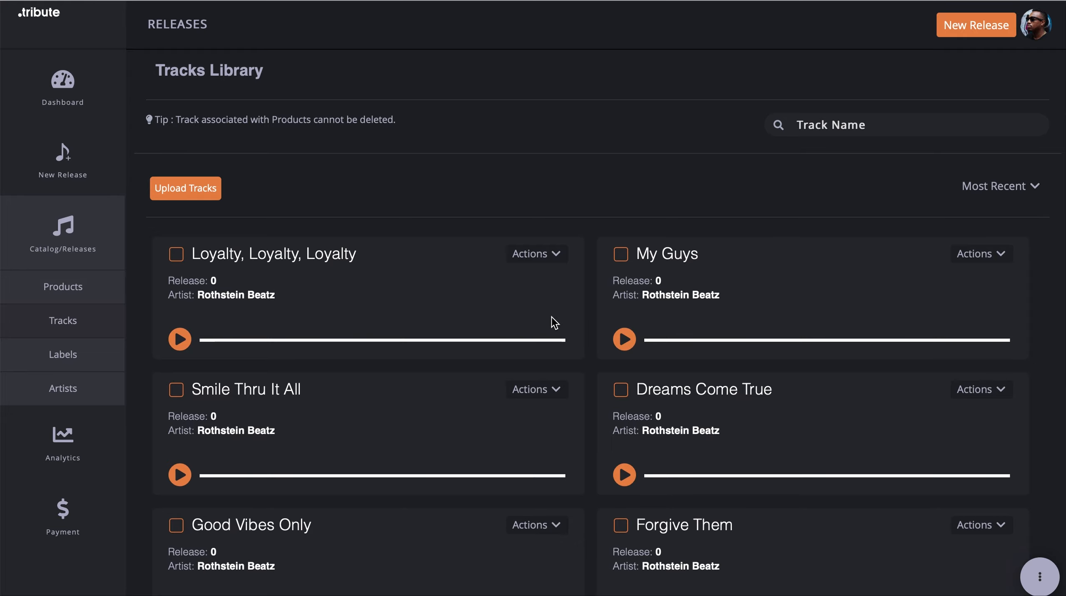
scroll(554, 323, "down", 1)
scroll(554, 323, "down", 8)
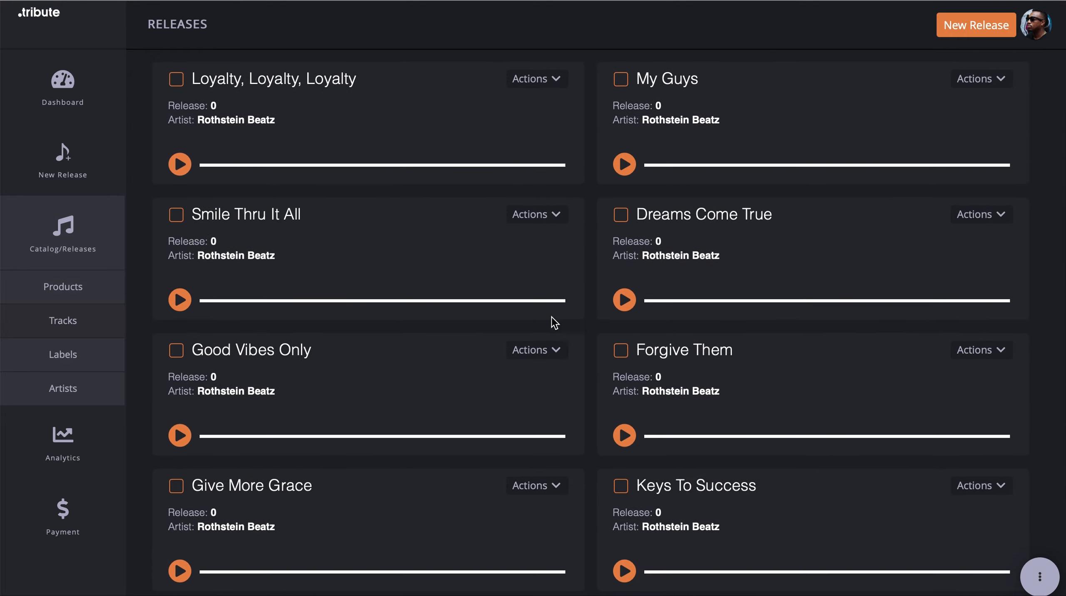
- Look through the Tracks Library, check the edit details of Loyalty, Loyalty, Loyalty, and close them without changes
scroll(554, 322, "up", 10)
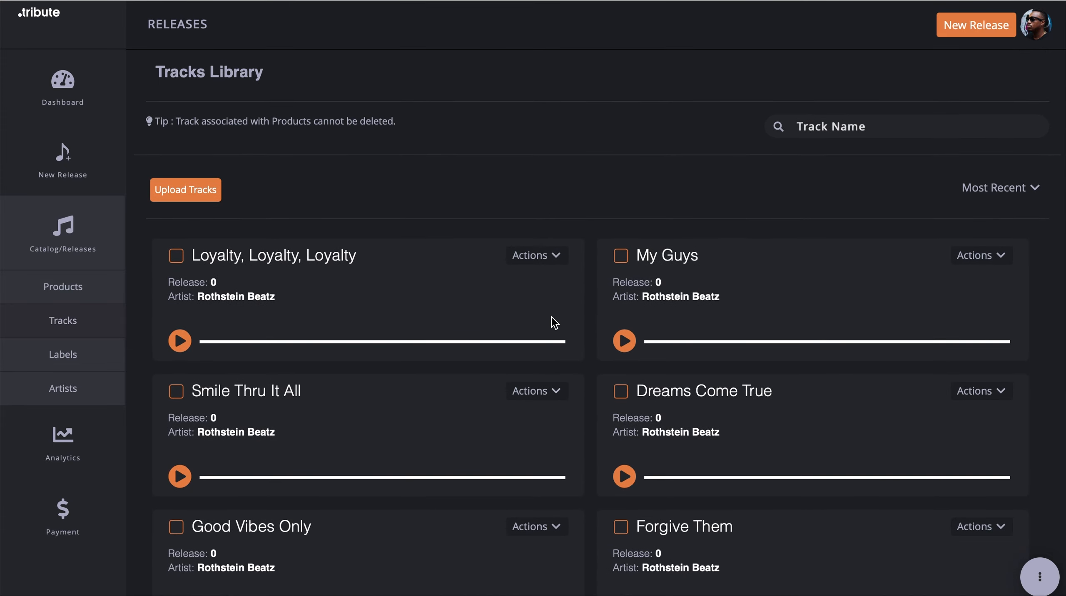
scroll(515, 321, "down", 6)
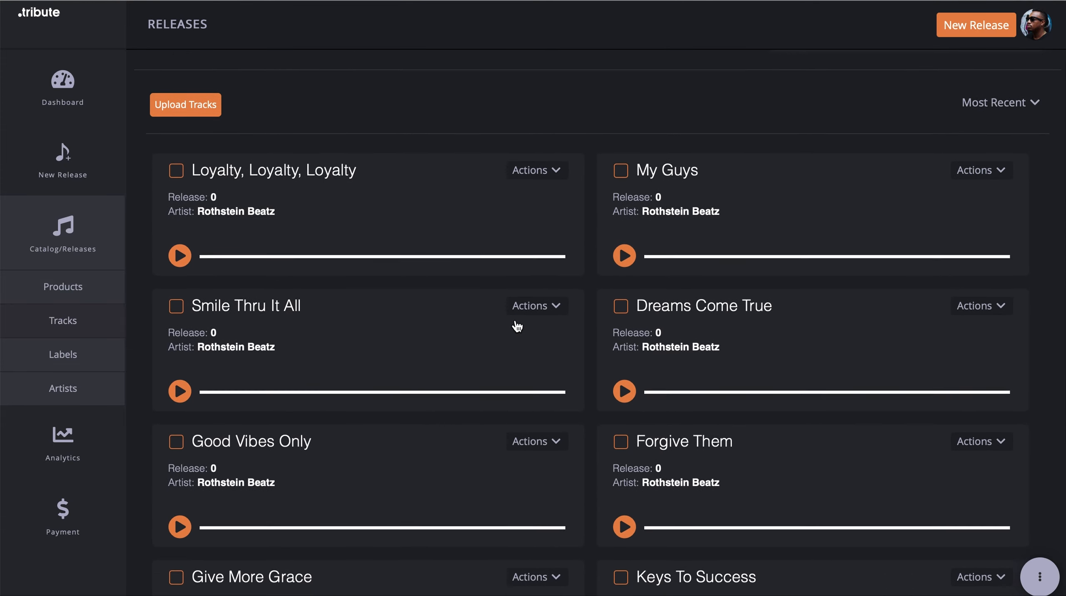
scroll(514, 319, "down", 7)
scroll(515, 320, "up", 13)
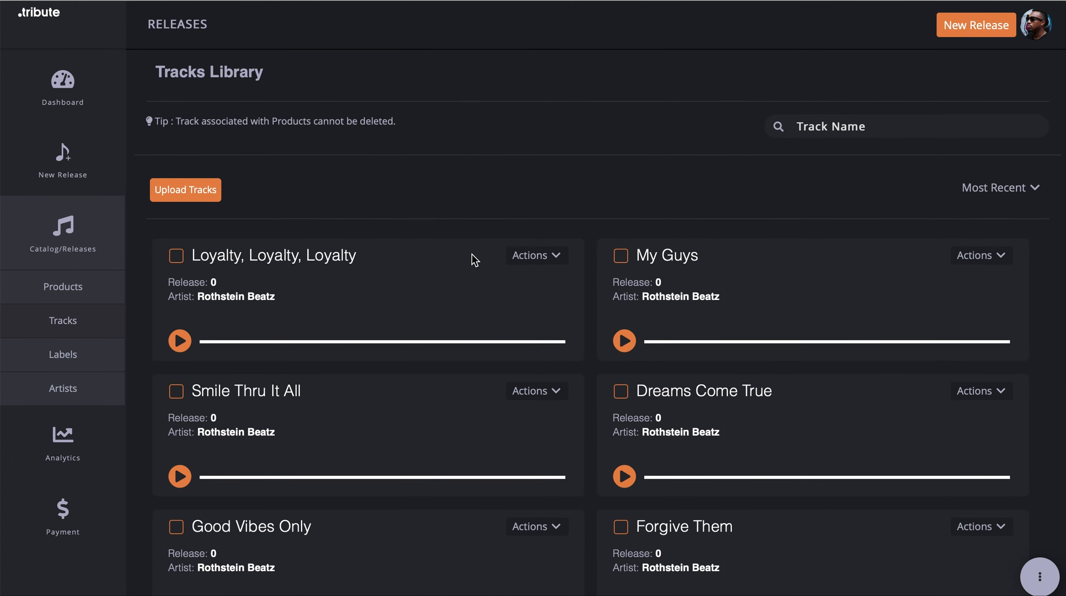
left_click(550, 256)
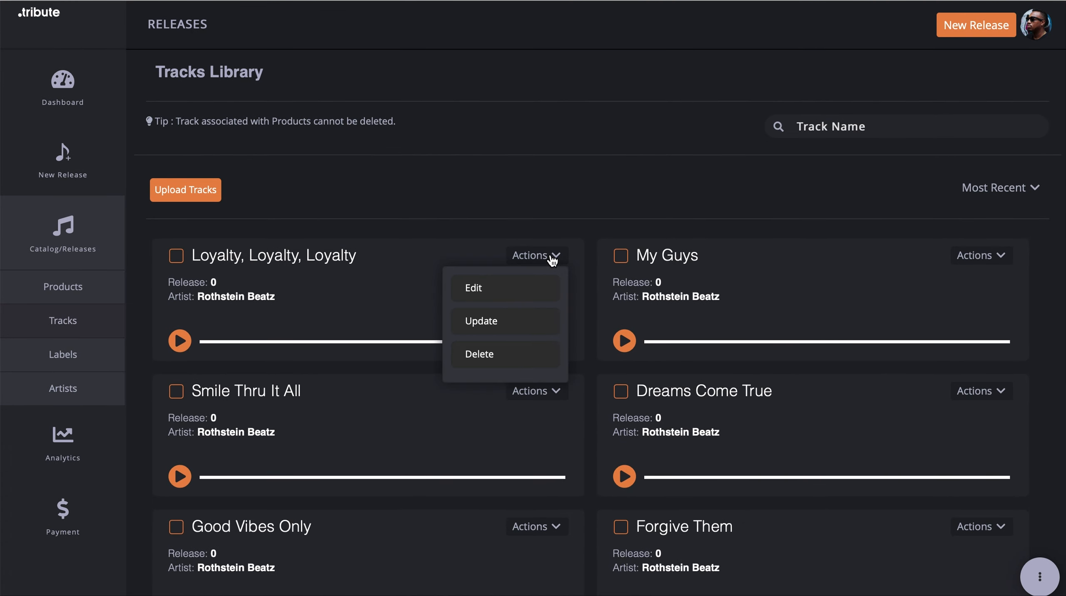
left_click(481, 292)
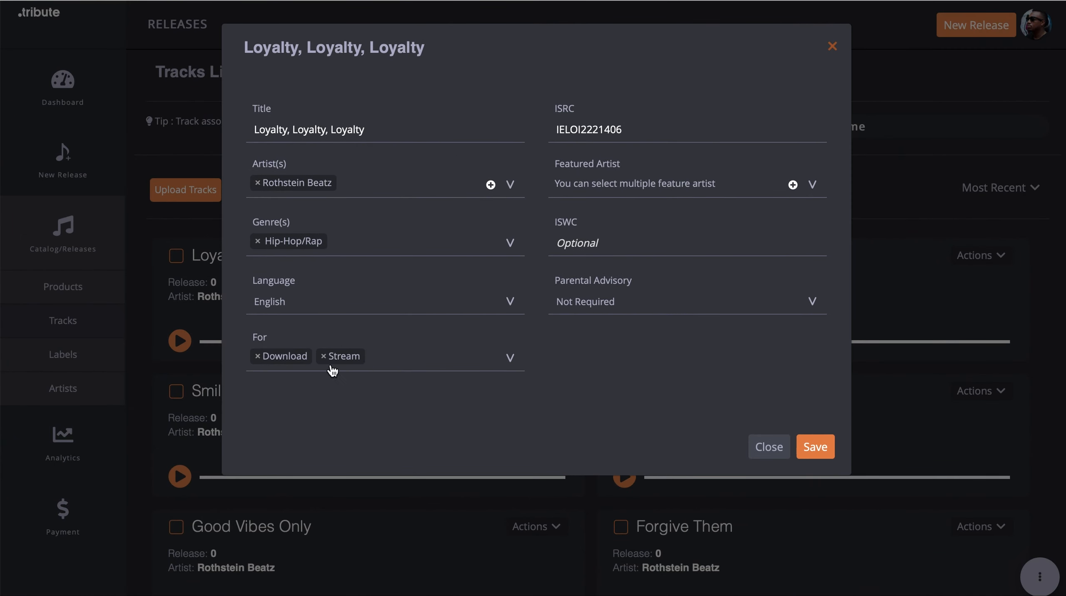
left_click(766, 446)
- View the file update dialog of the track Loyalty, Loyalty, Loyalty and close it without uploading a file
scroll(449, 303, "down", 1)
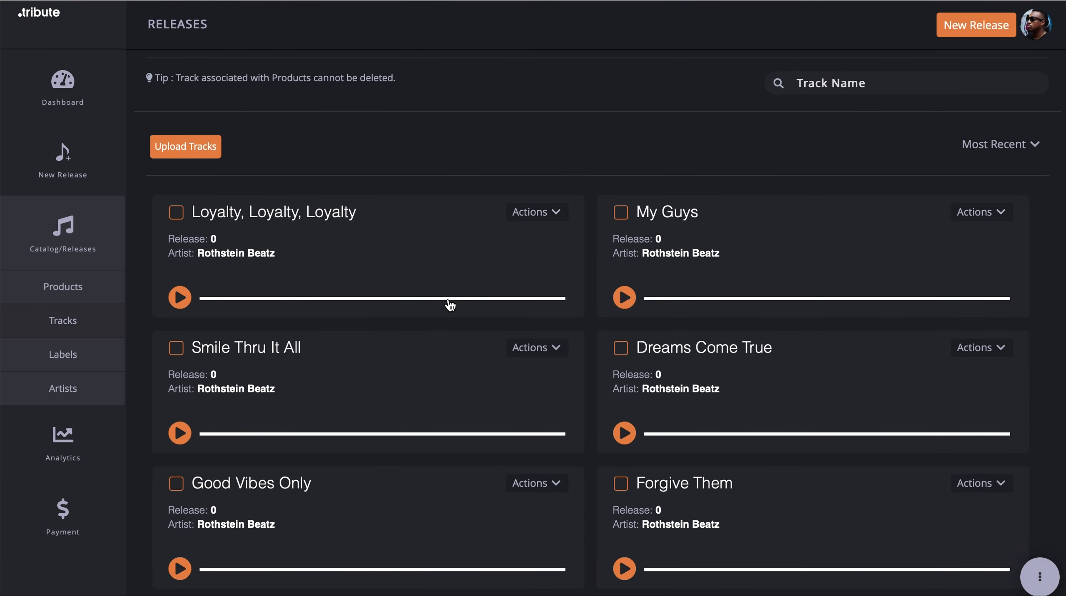
left_click(555, 212)
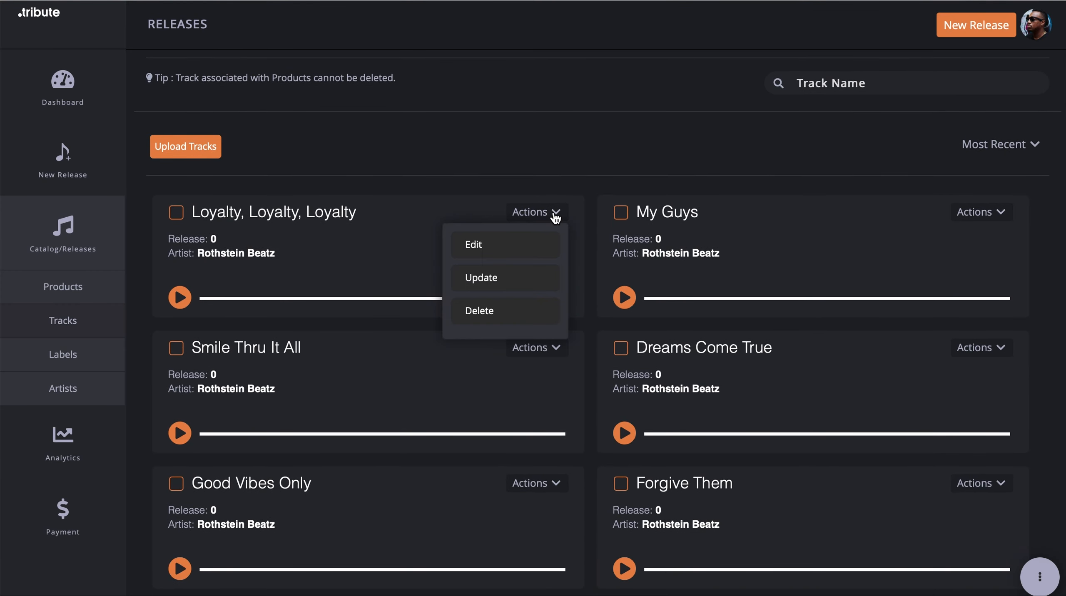
left_click(489, 282)
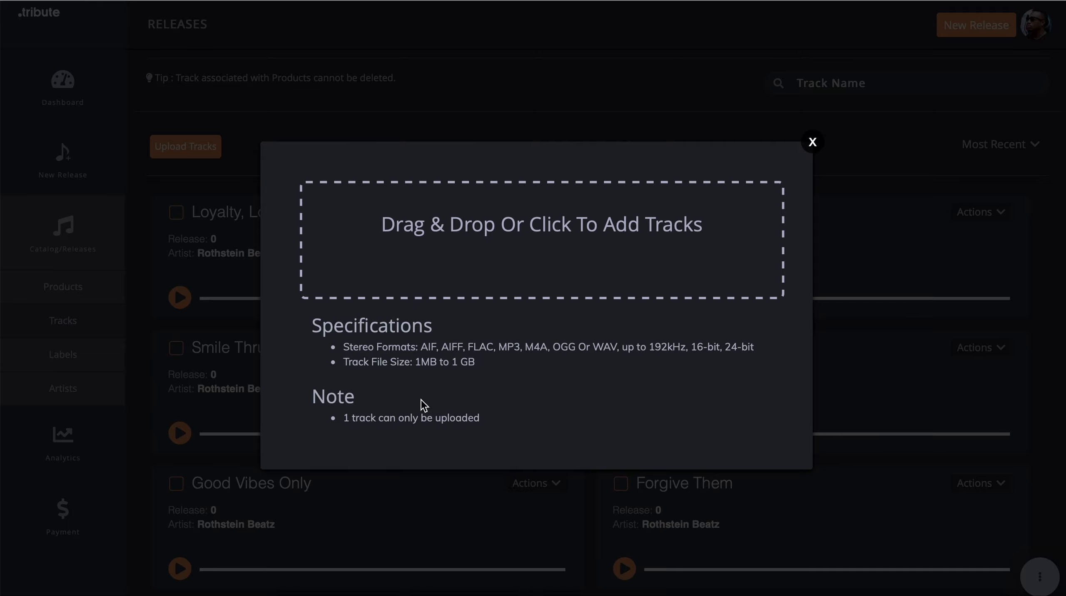
left_click(811, 144)
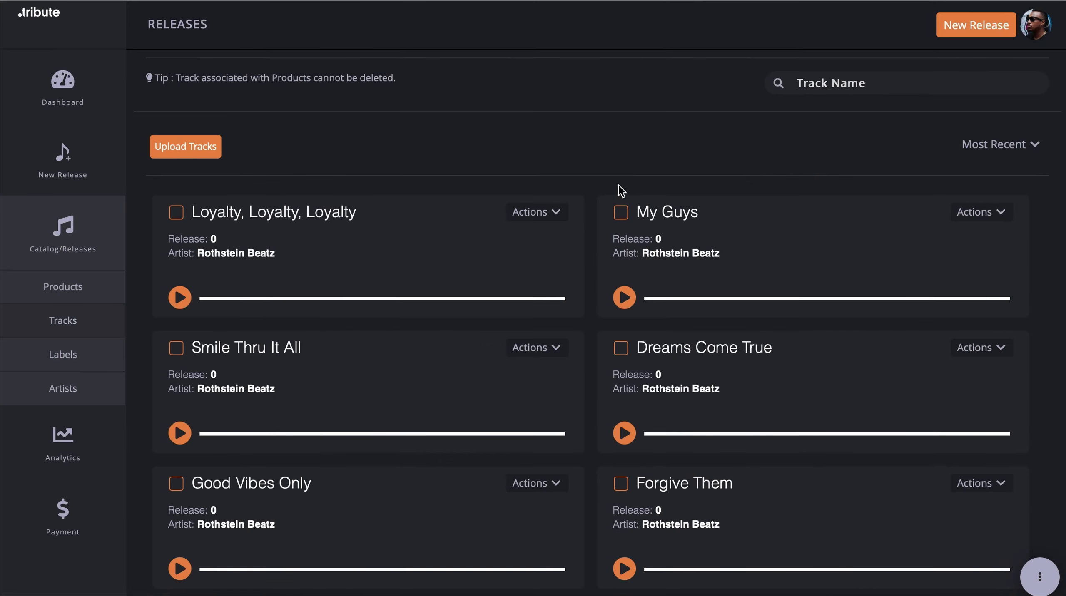
- Check the available actions for Loyalty, Loyalty, Loyalty and play a preview of the track
left_click(549, 215)
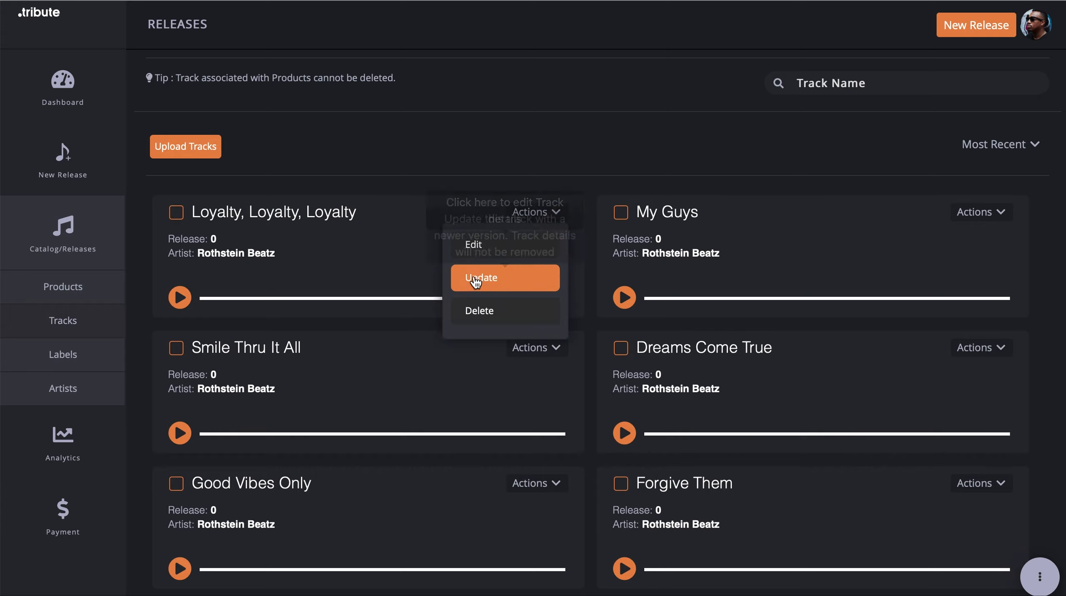
left_click(448, 153)
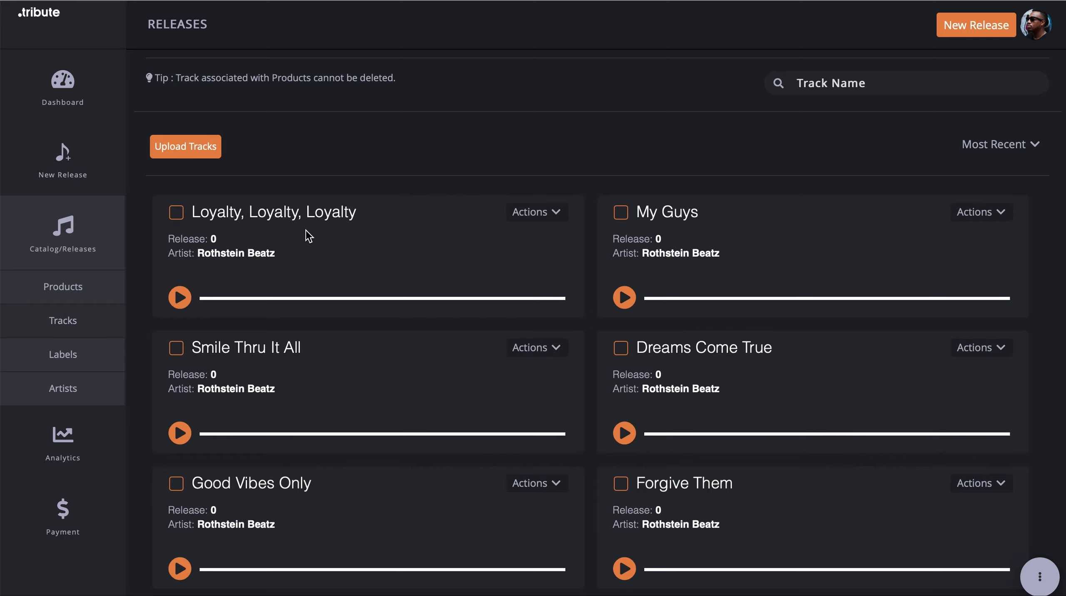
left_click(179, 299)
scroll(230, 219, "up", 3)
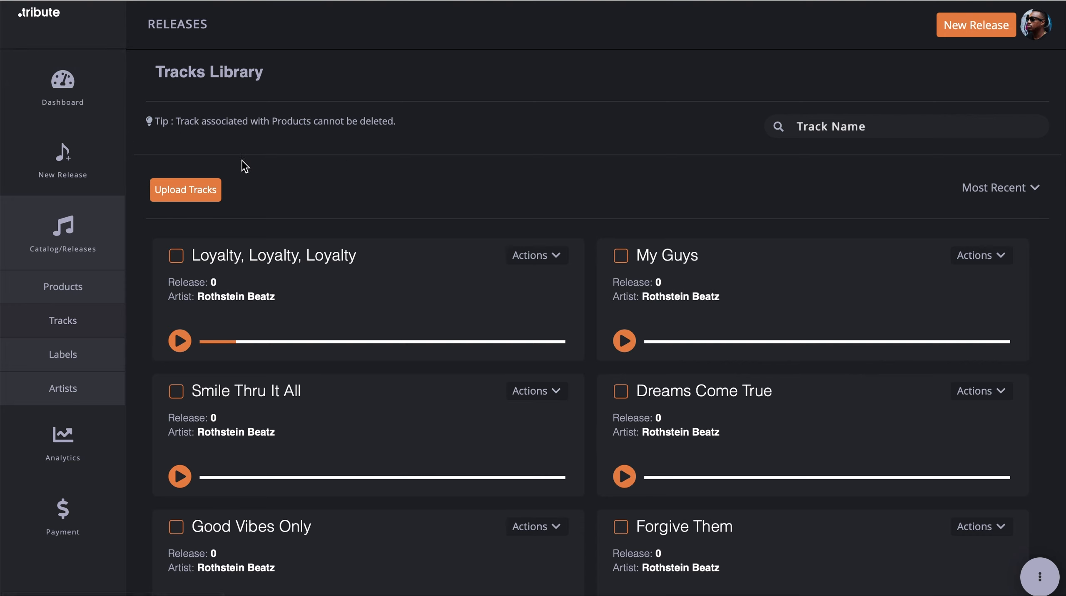
- Look over the dashboard, the catalog's subsections and the blank new release form, and return to the dashboard
left_click(69, 94)
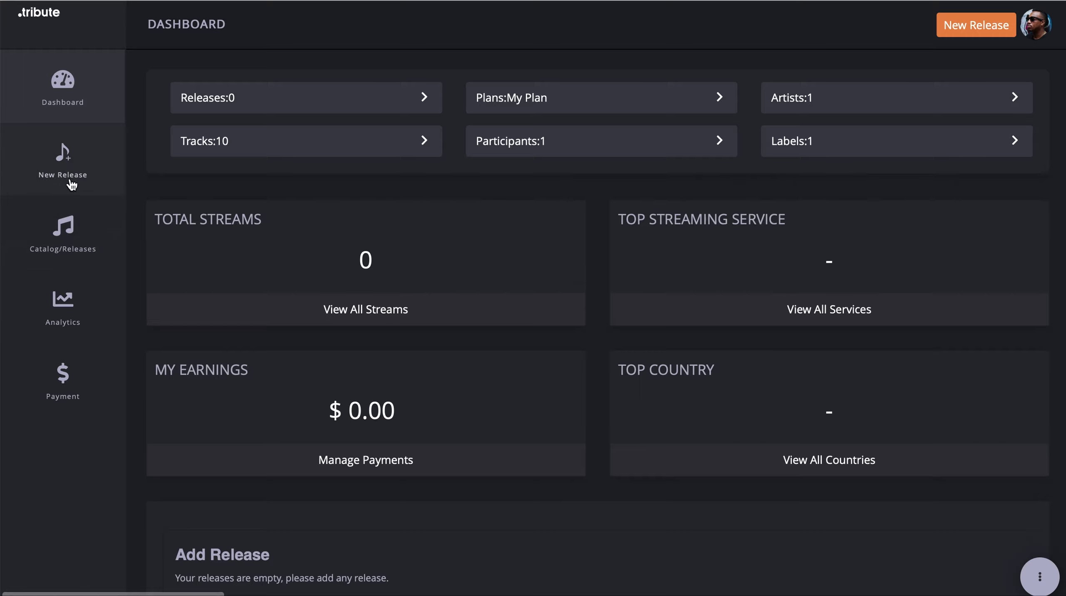
left_click(66, 231)
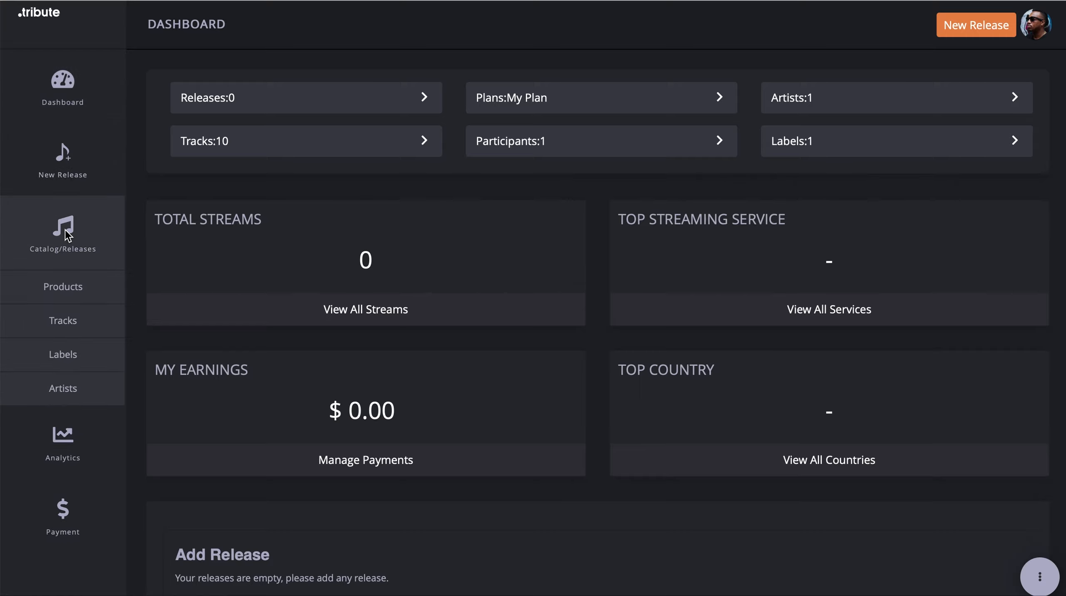
left_click(67, 235)
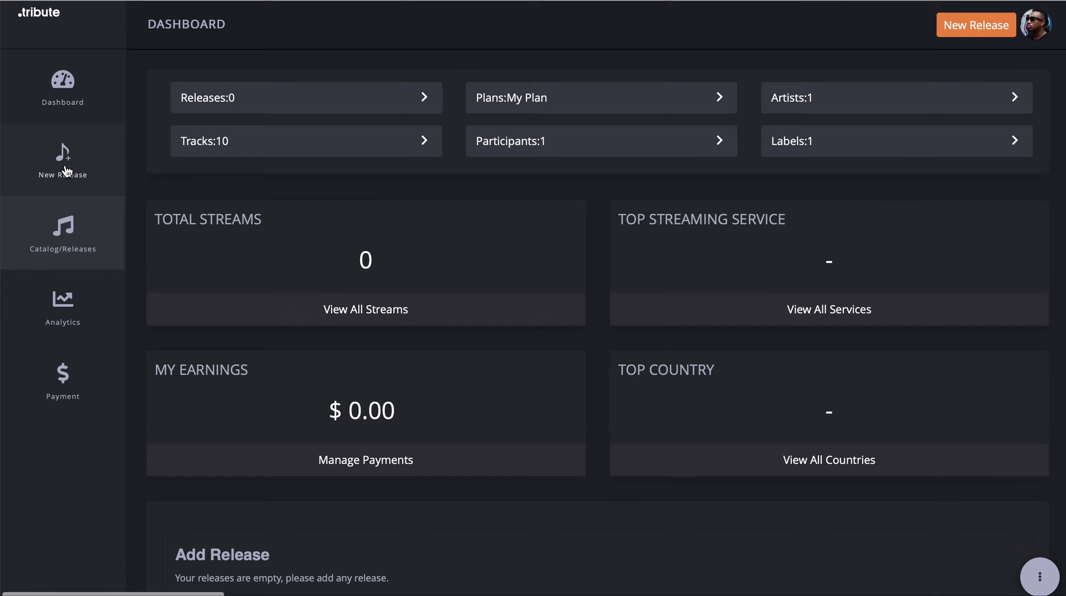
left_click(65, 170)
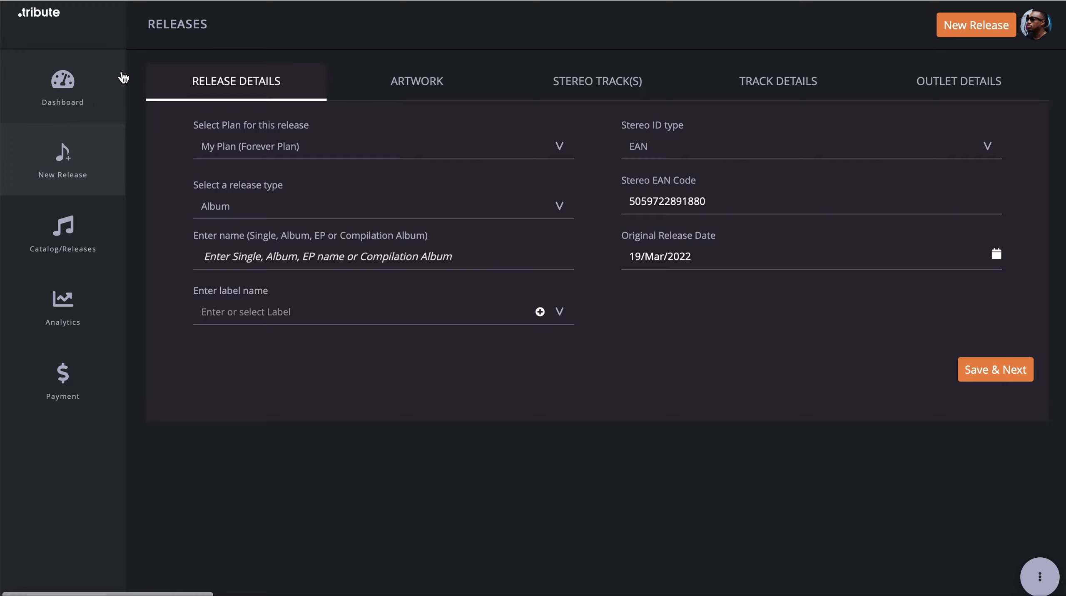
left_click(62, 100)
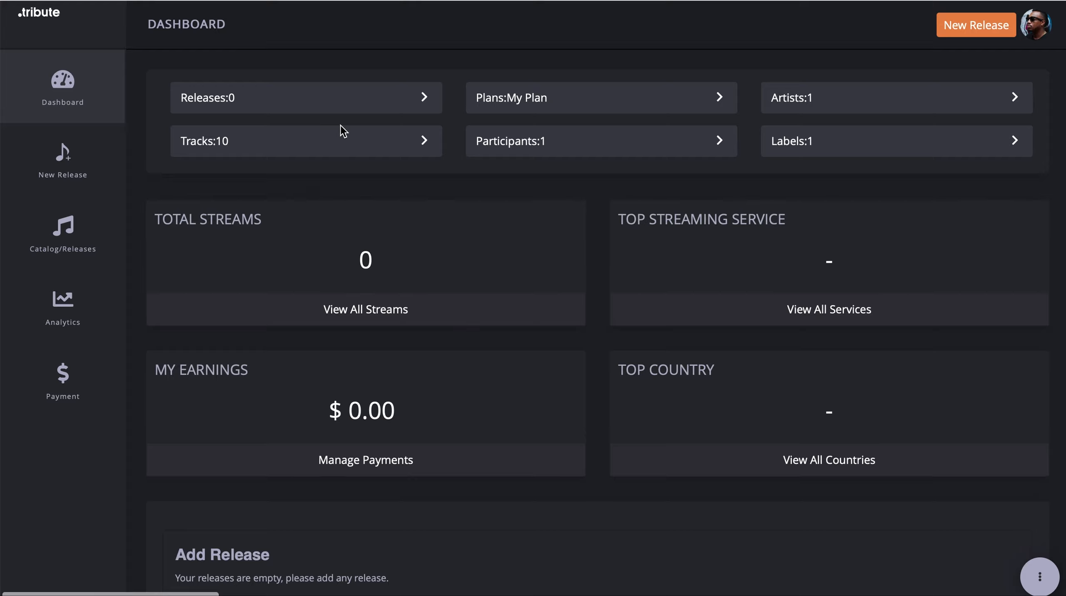
- Start a new release and check its plan choices, keeping My Plan (Forever Plan)
left_click(57, 166)
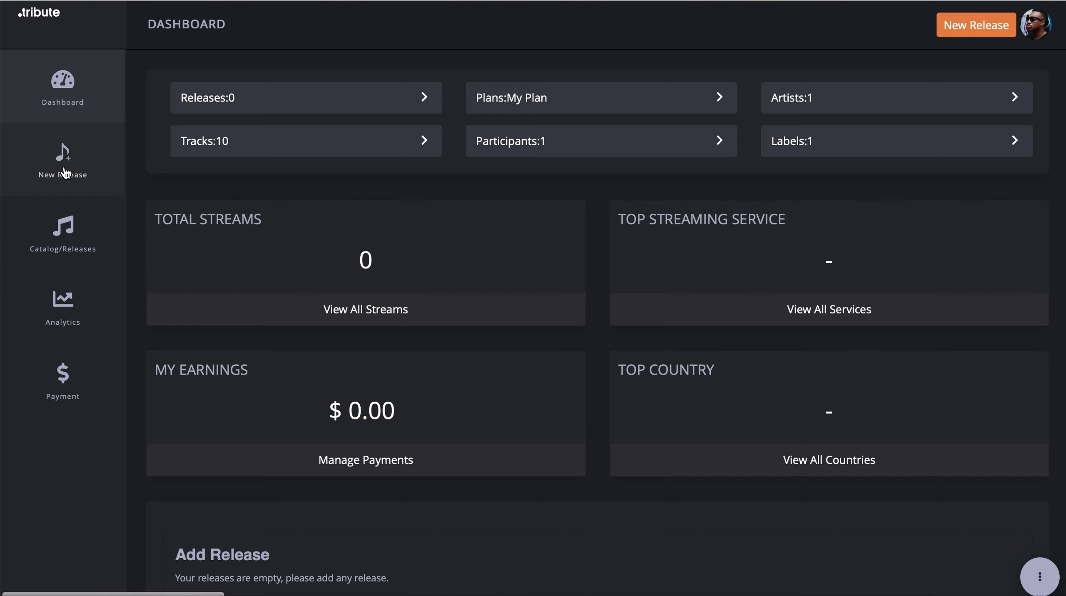
left_click(65, 172)
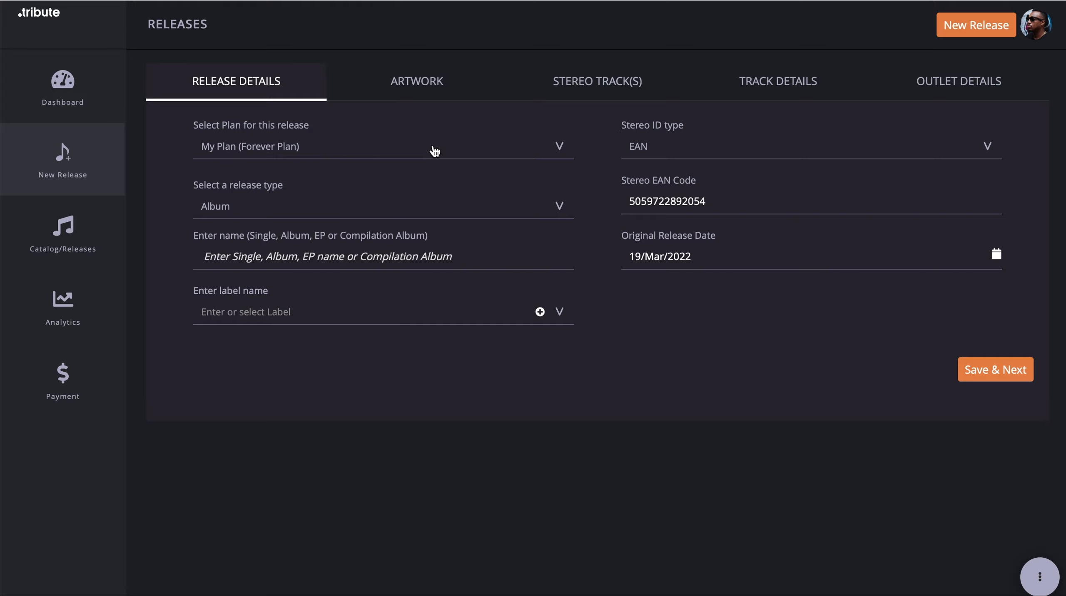
left_click(516, 148)
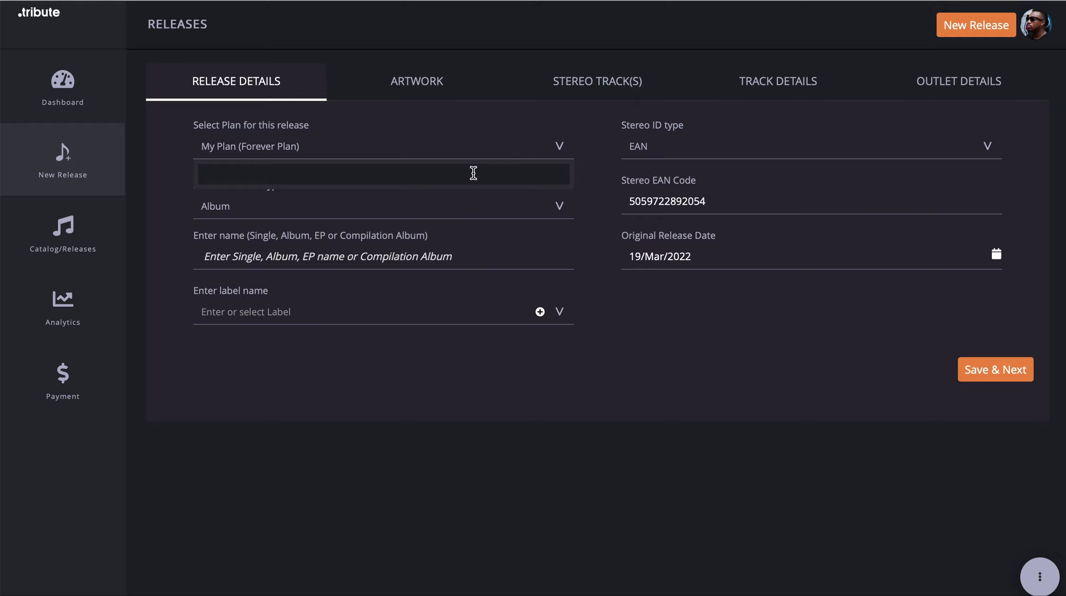
left_click(597, 137)
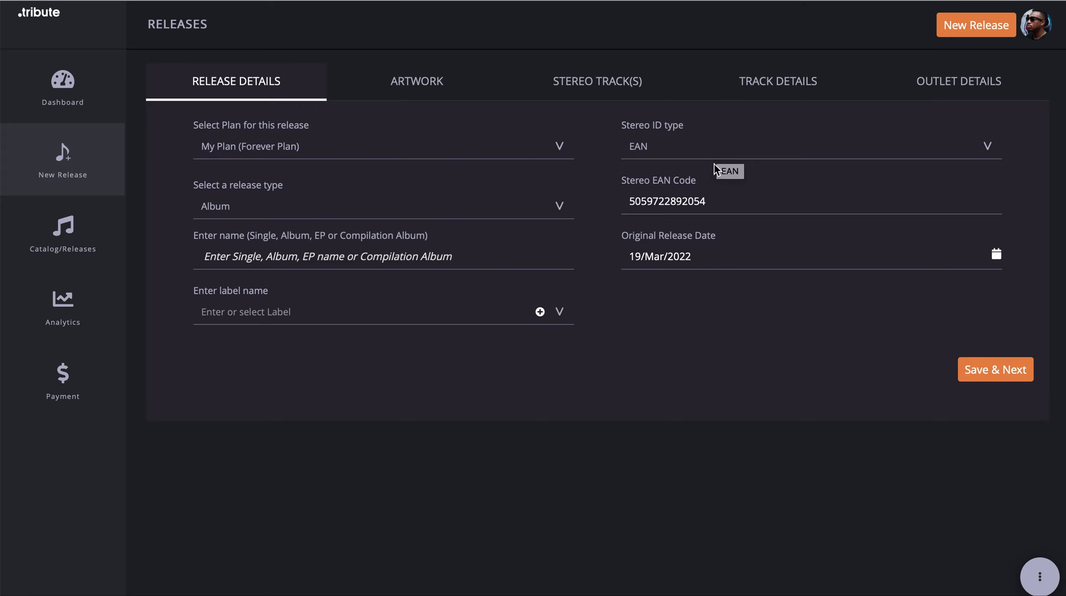
- Set the release type to Single and open the calendar for the original release date
left_click(421, 213)
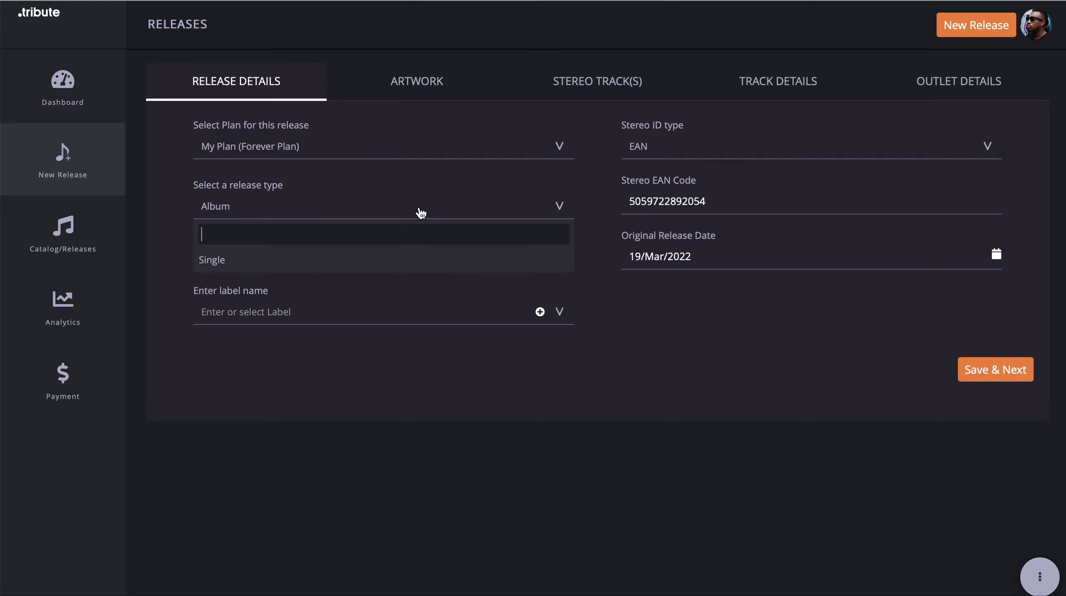
left_click(322, 261)
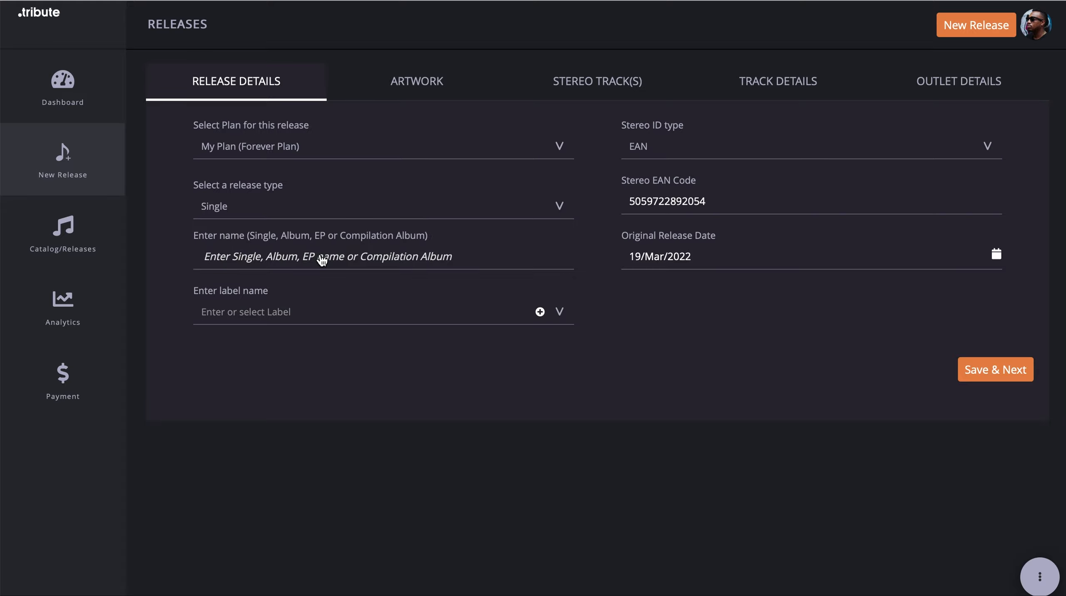
left_click(446, 212)
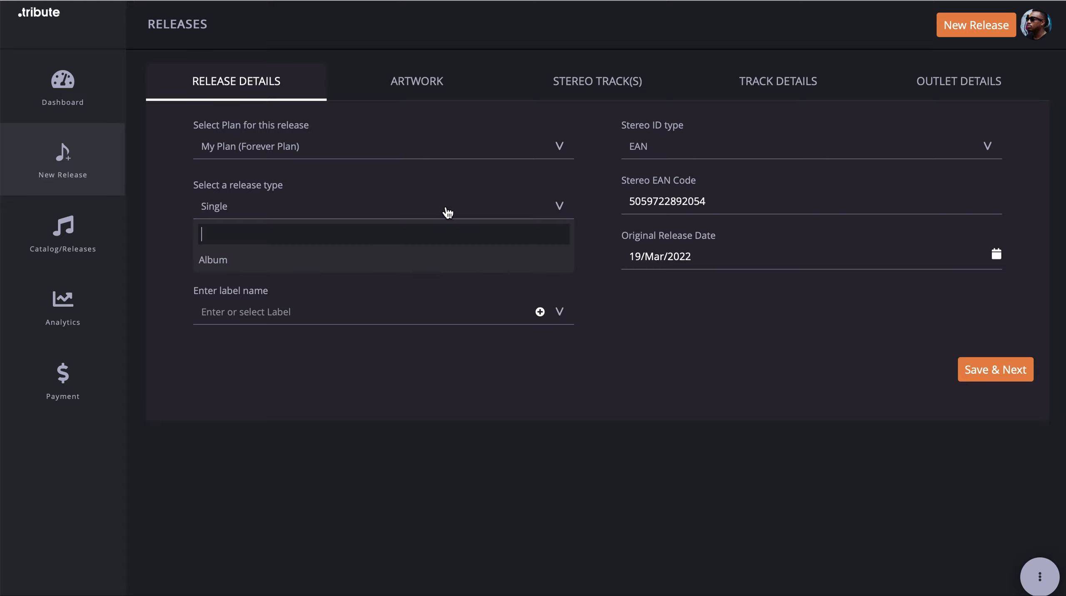
left_click(249, 211)
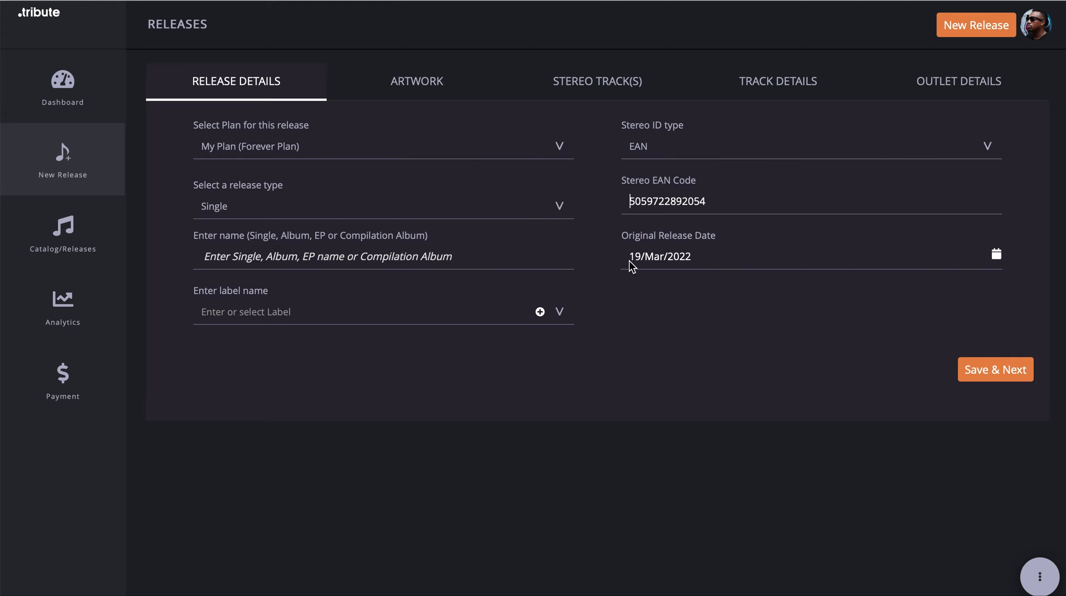
left_click(659, 259)
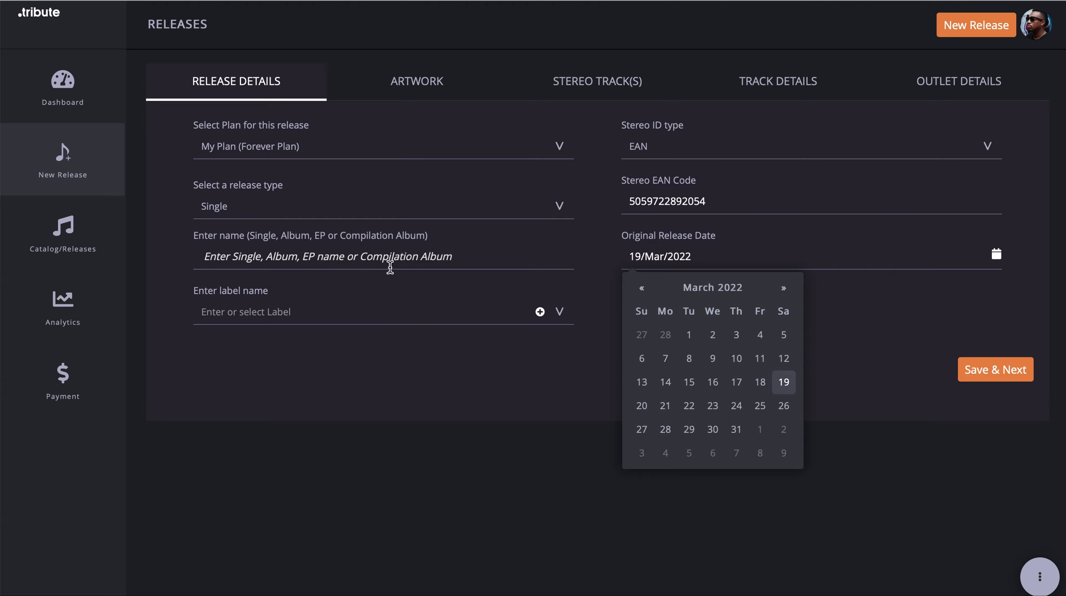
- Name the release "The Cook Up 3" and open the list of label names
left_click(400, 258)
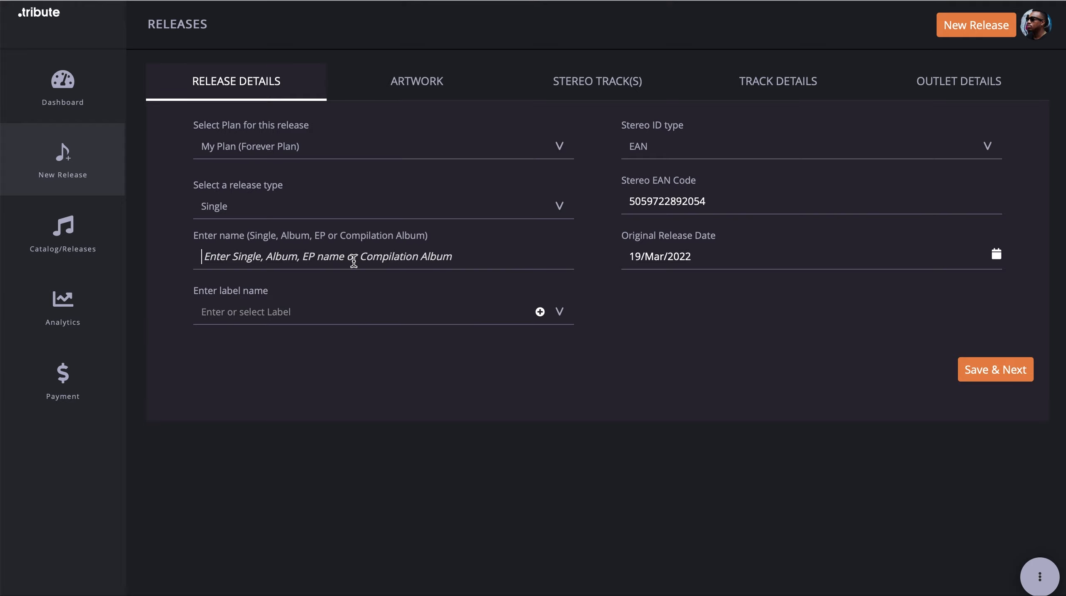
left_click(334, 321)
left_click(334, 321)
left_click(477, 249)
type("Th")
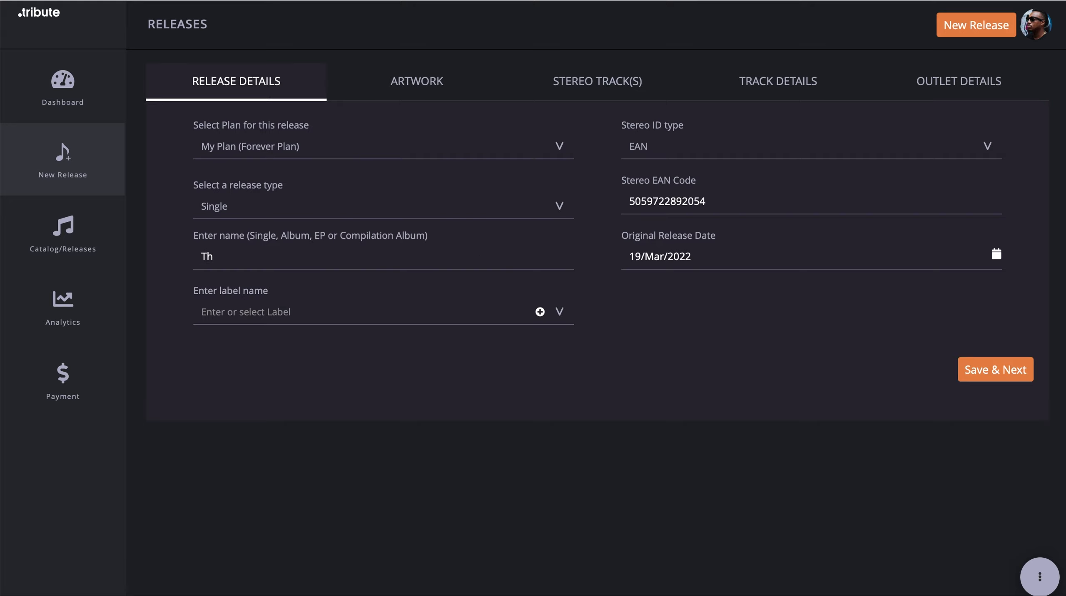
type("e Cook Up 3")
left_click(388, 311)
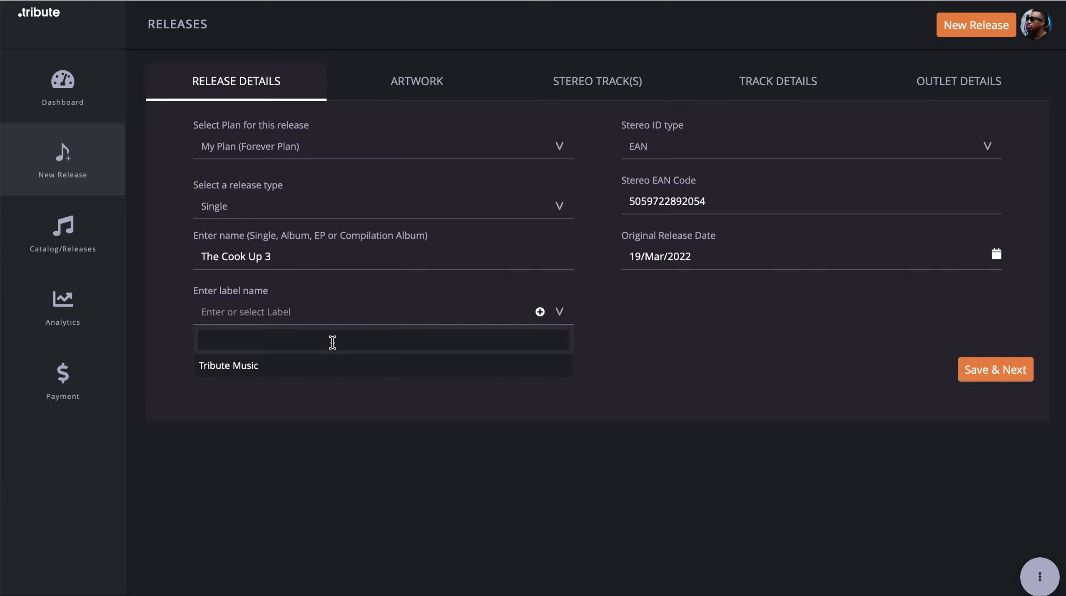
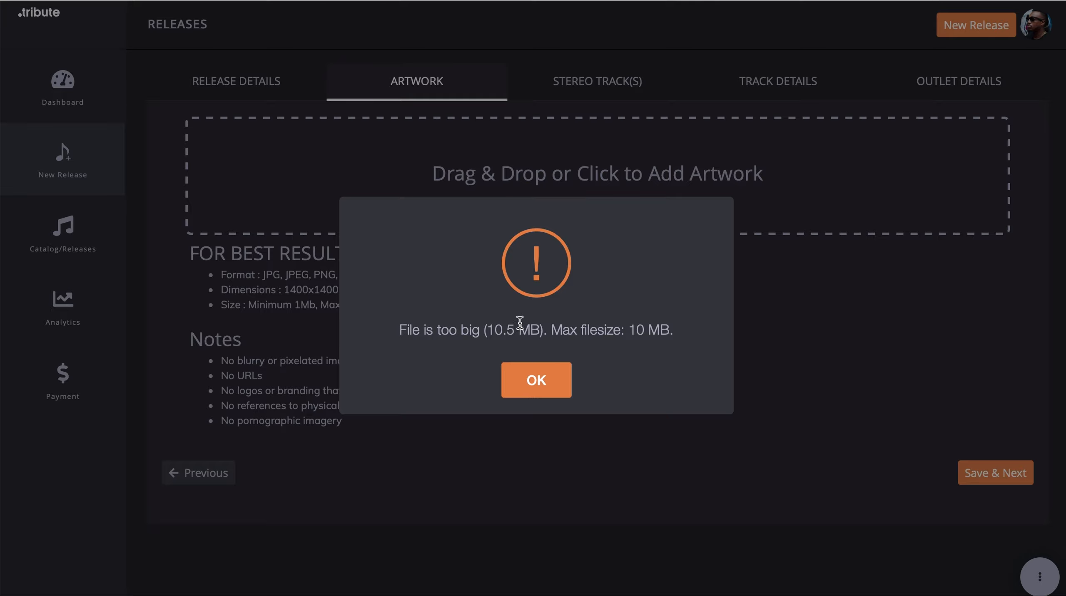
- Leave the artwork for the stereo tracks section and look at its catalog and local-file options for adding tracks
left_click(533, 394)
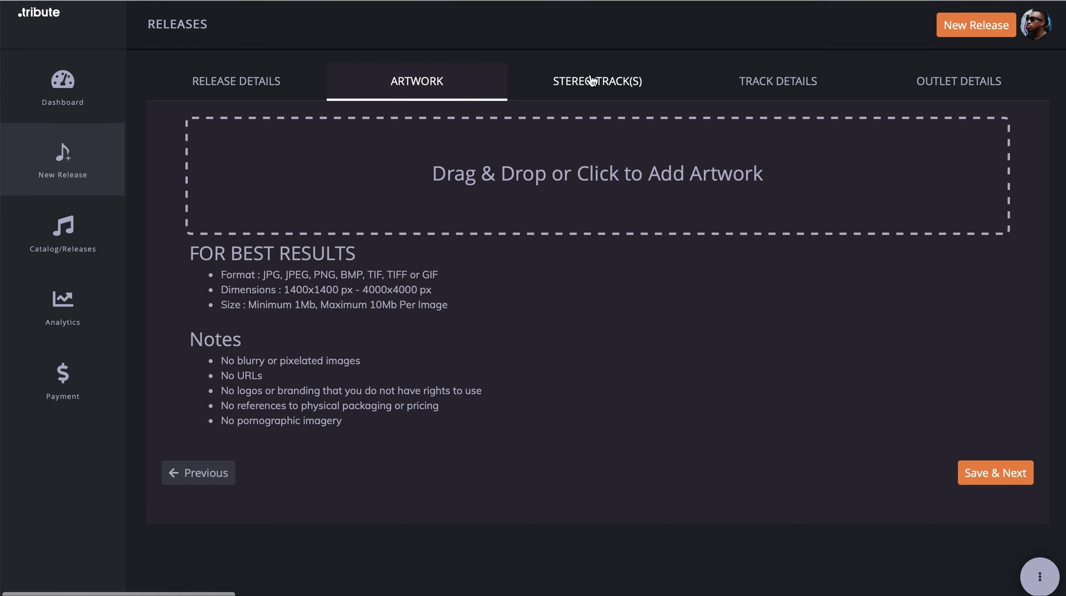
left_click(593, 91)
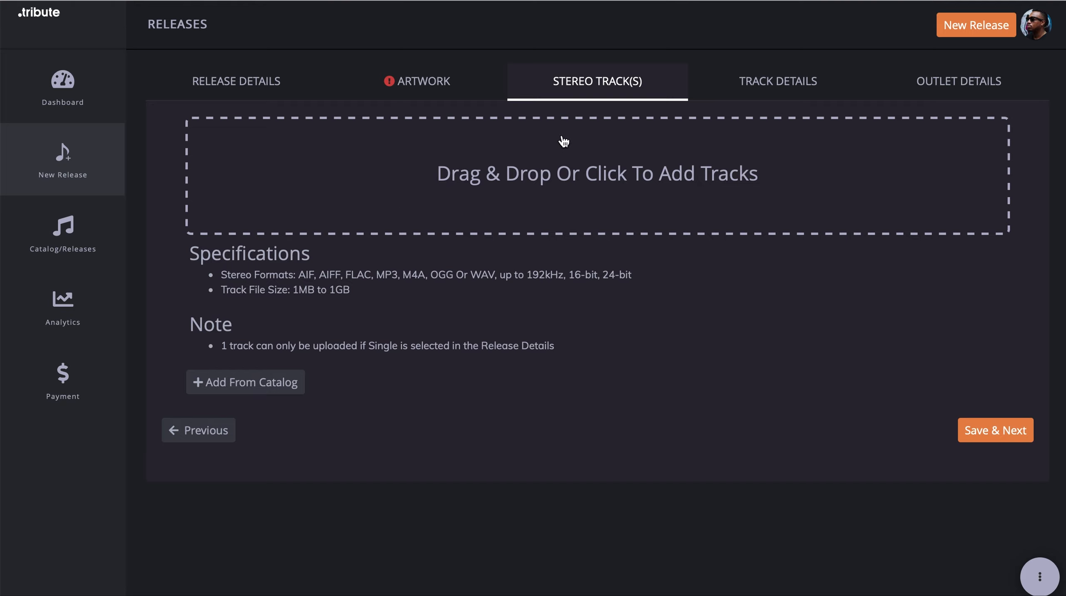
left_click(233, 389)
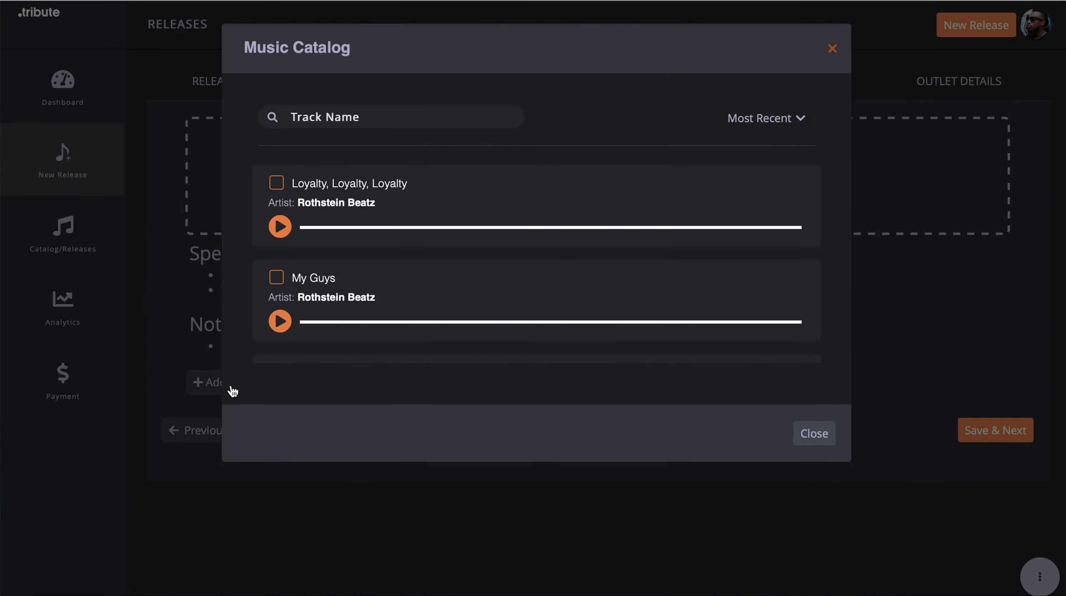
left_click(810, 434)
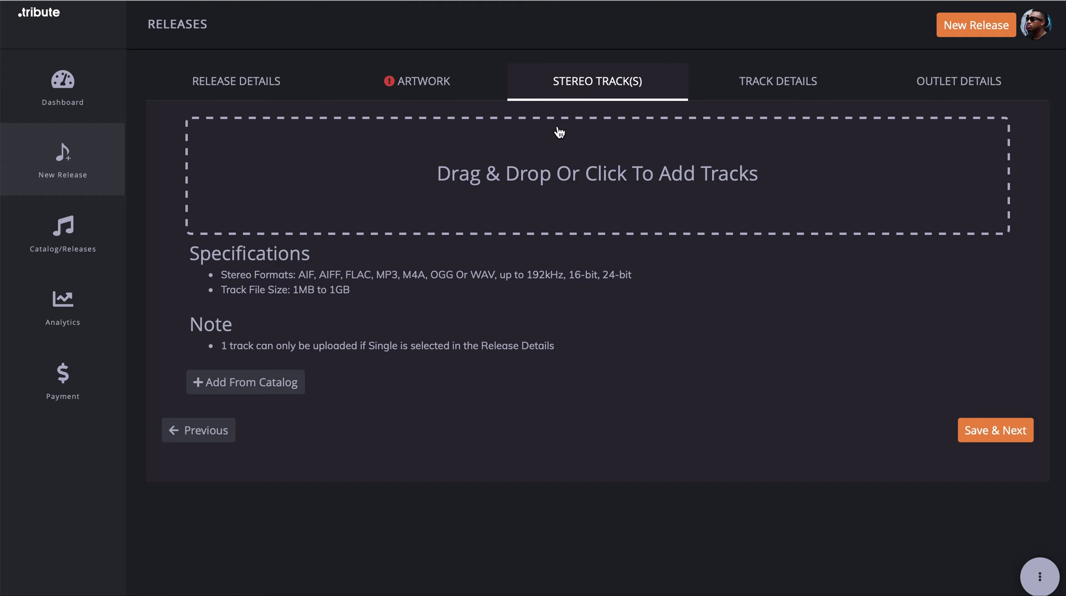
left_click(528, 177)
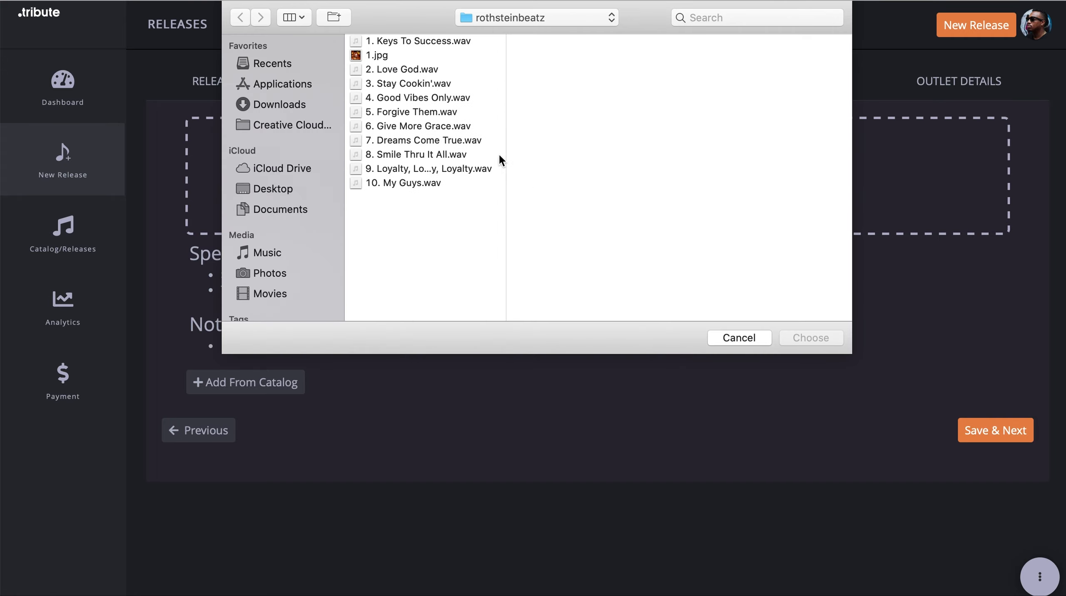
left_click(733, 337)
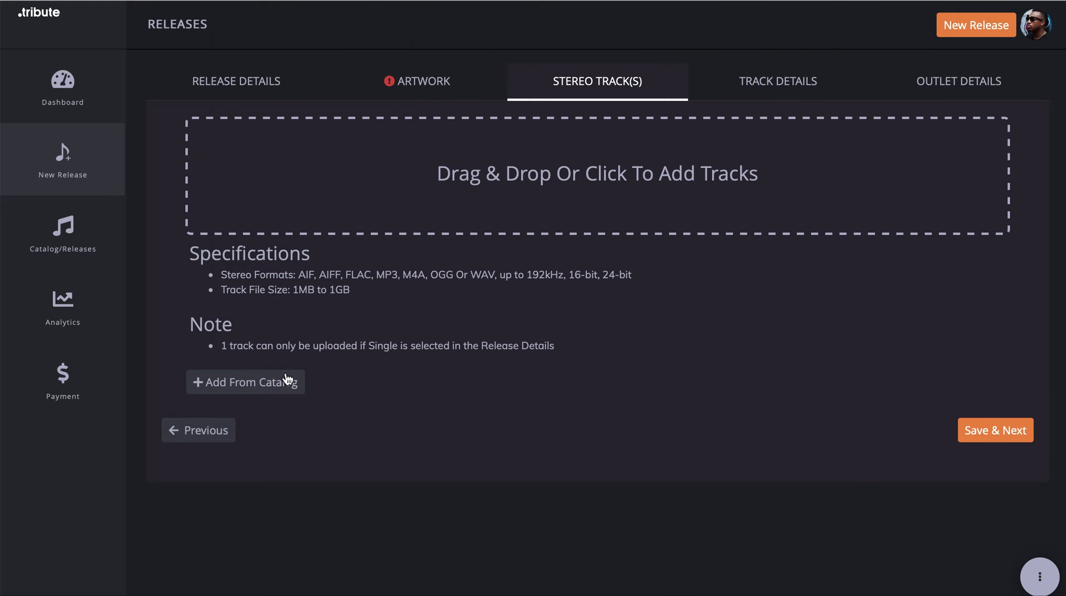
- Select Loyalty, Loyalty, Loyalty, My Guys, Smile Thru It All, Dreams Come True and Good Vibes Only in the music catalog
left_click(230, 389)
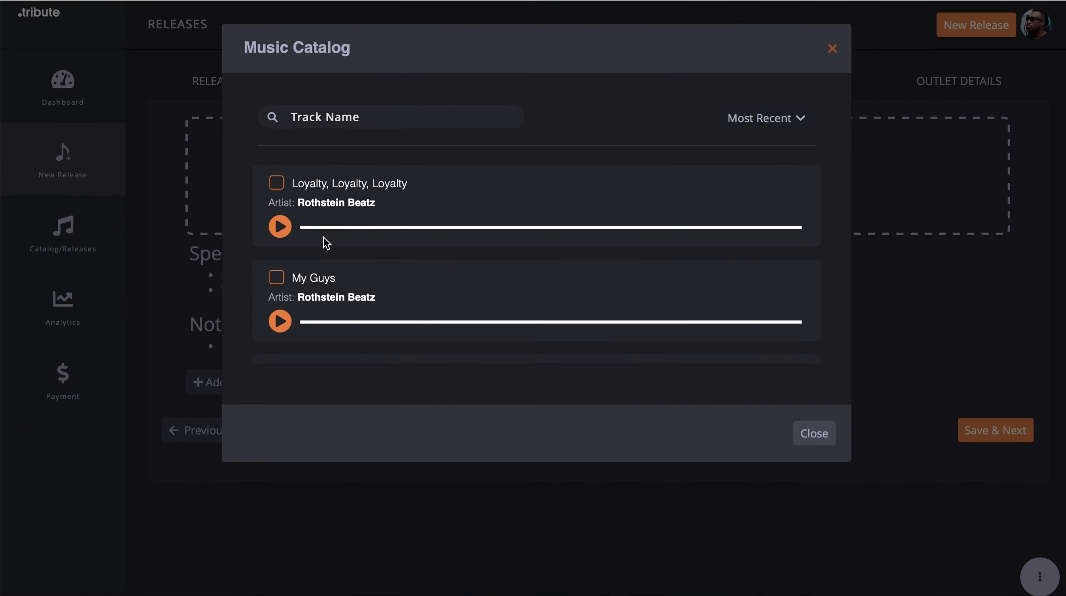
scroll(423, 211, "down", 10)
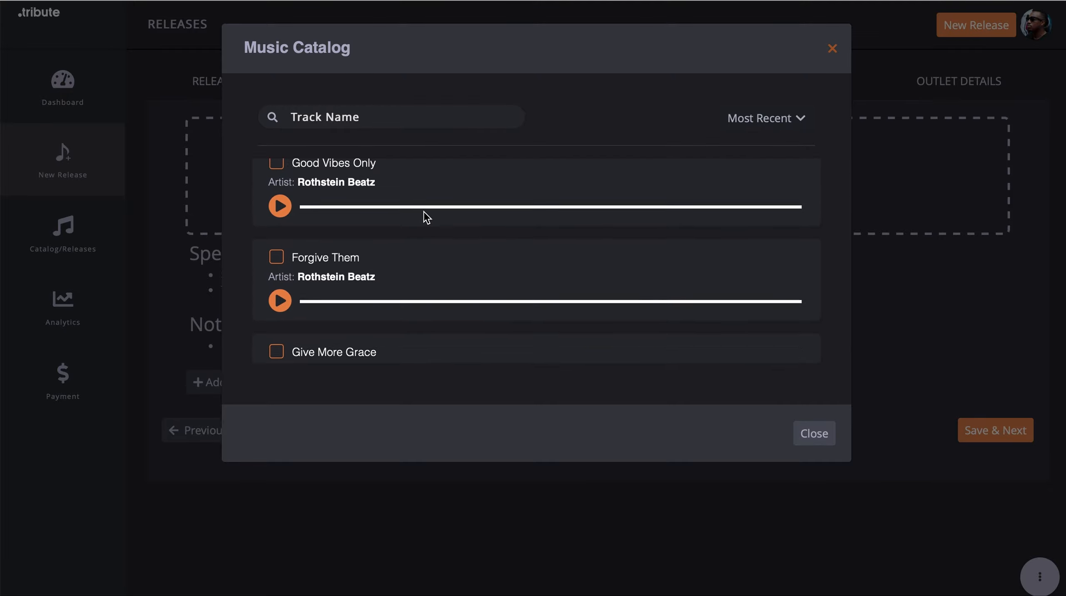
scroll(423, 212, "up", 10)
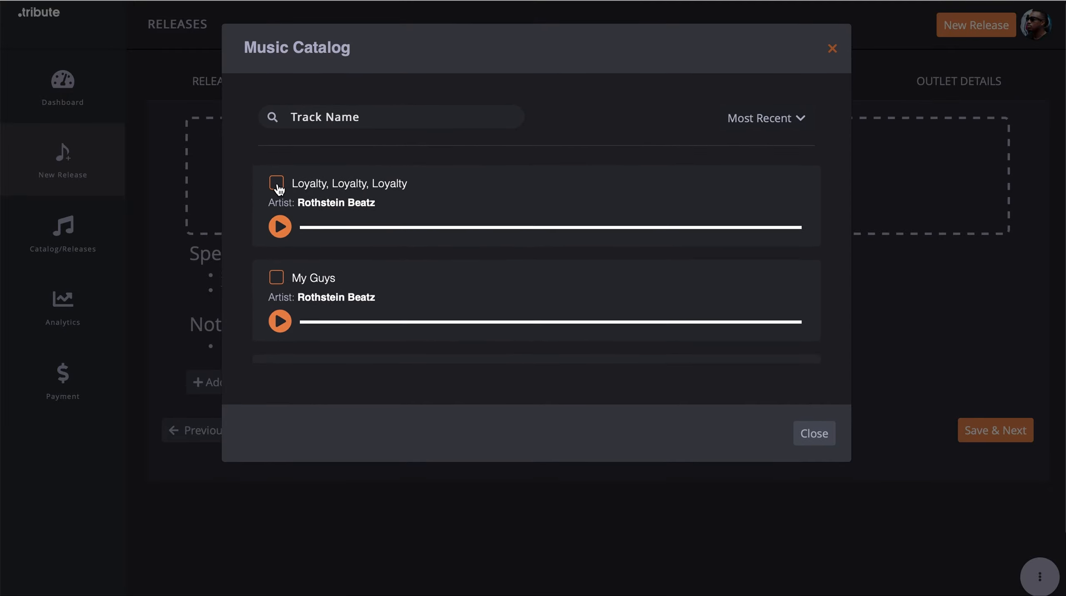
left_click(277, 183)
scroll(362, 247, "down", 3)
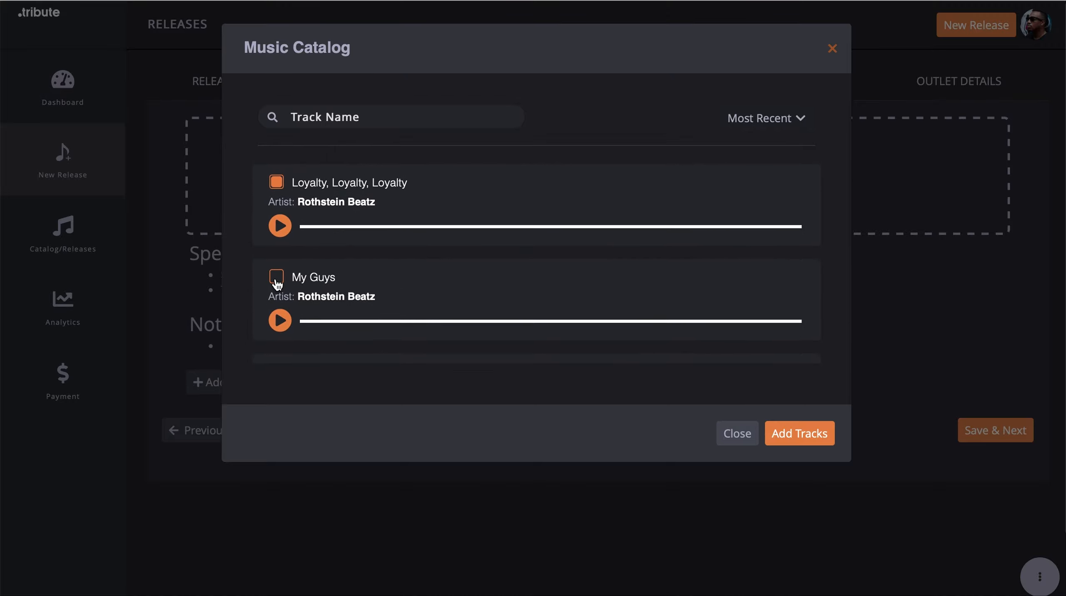
left_click(277, 277)
scroll(382, 279, "down", 2)
scroll(383, 280, "down", 2)
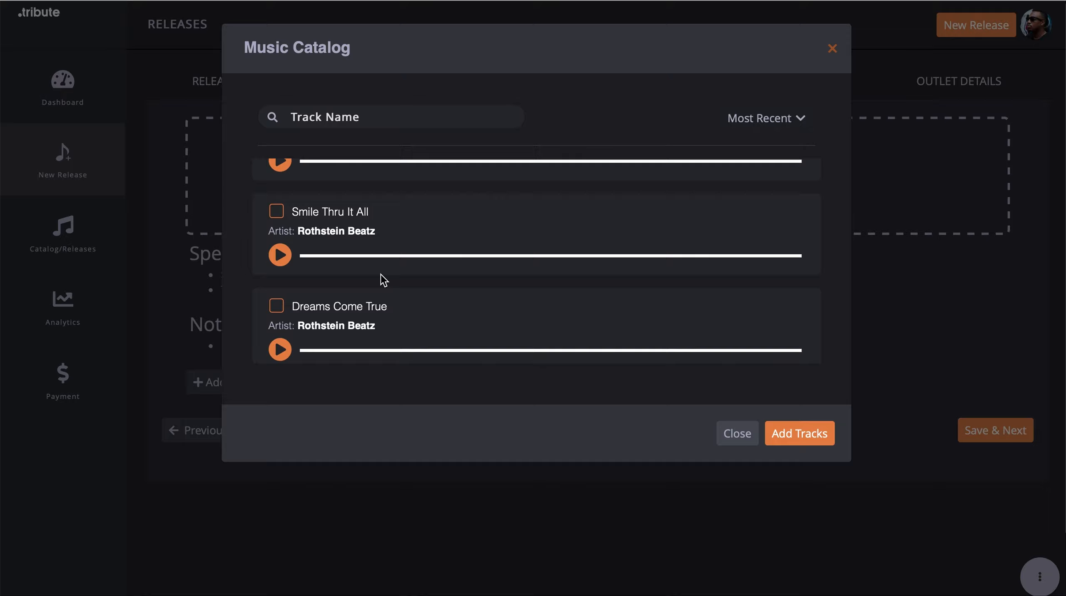
left_click(277, 213)
scroll(279, 218, "down", 2)
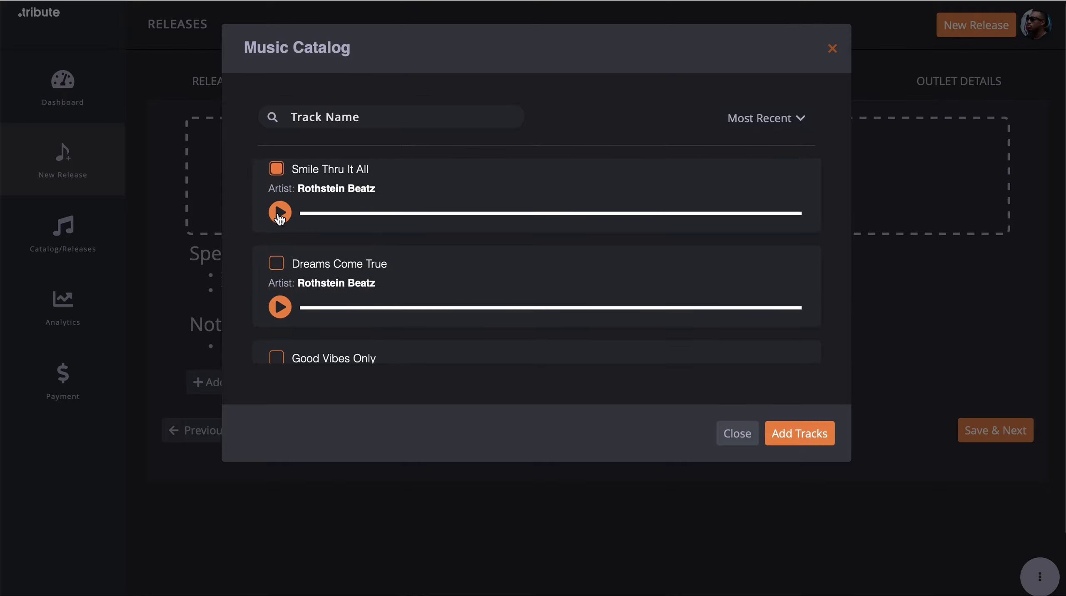
left_click(278, 262)
scroll(350, 261, "down", 1)
scroll(349, 260, "down", 2)
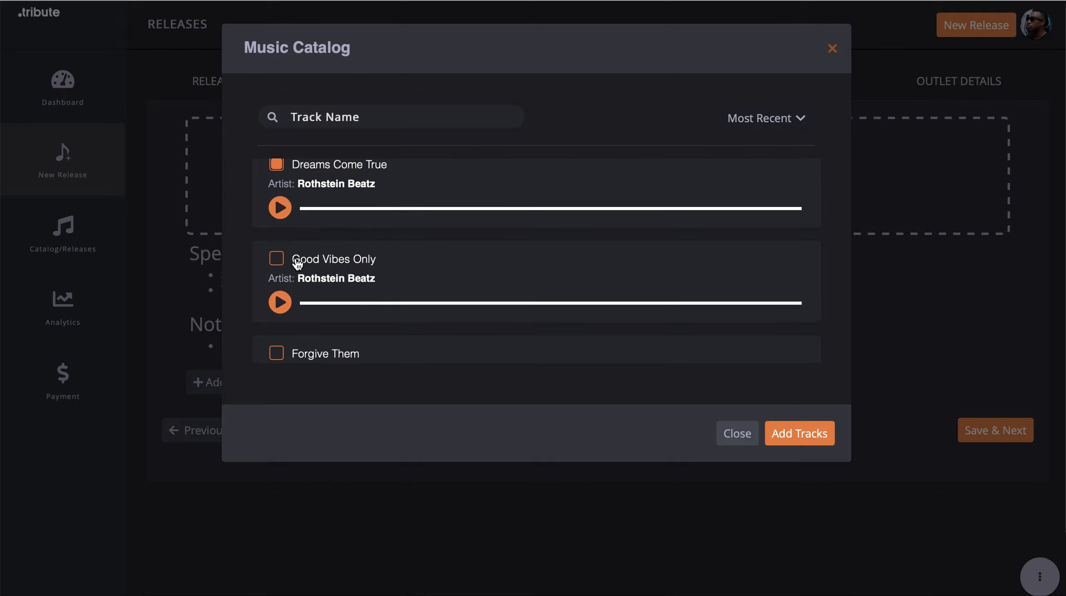
left_click(278, 259)
- Extend the catalog selection with Forgive Them, Give More Grace, Keys To Success, Stay Cookin' and Love God
scroll(348, 246, "down", 3)
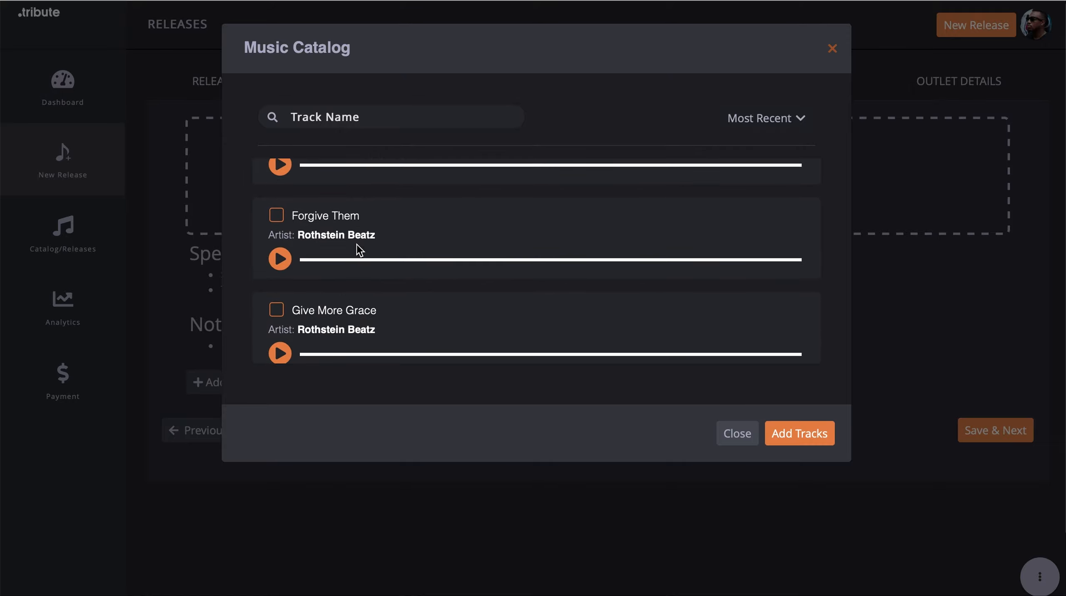
left_click(278, 216)
scroll(368, 220, "down", 2)
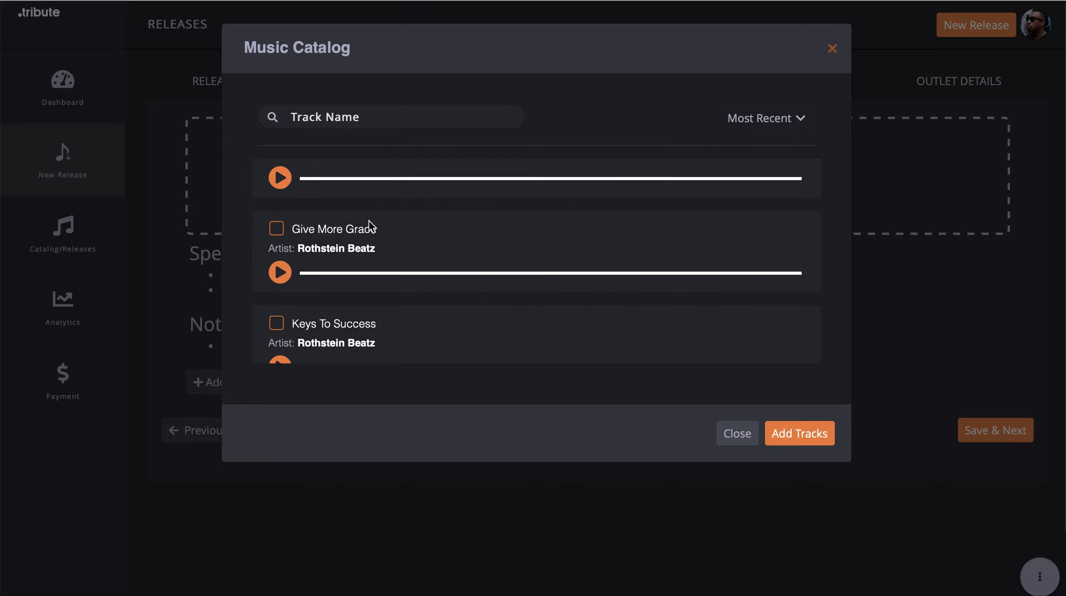
left_click(279, 232)
scroll(335, 231, "down", 2)
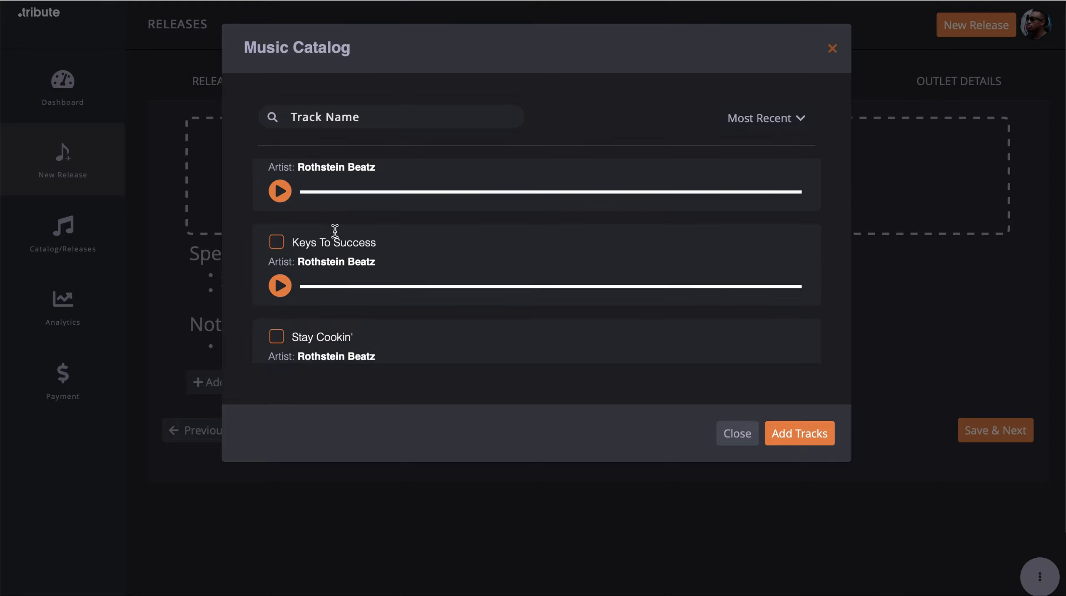
left_click(277, 222)
scroll(354, 230, "down", 2)
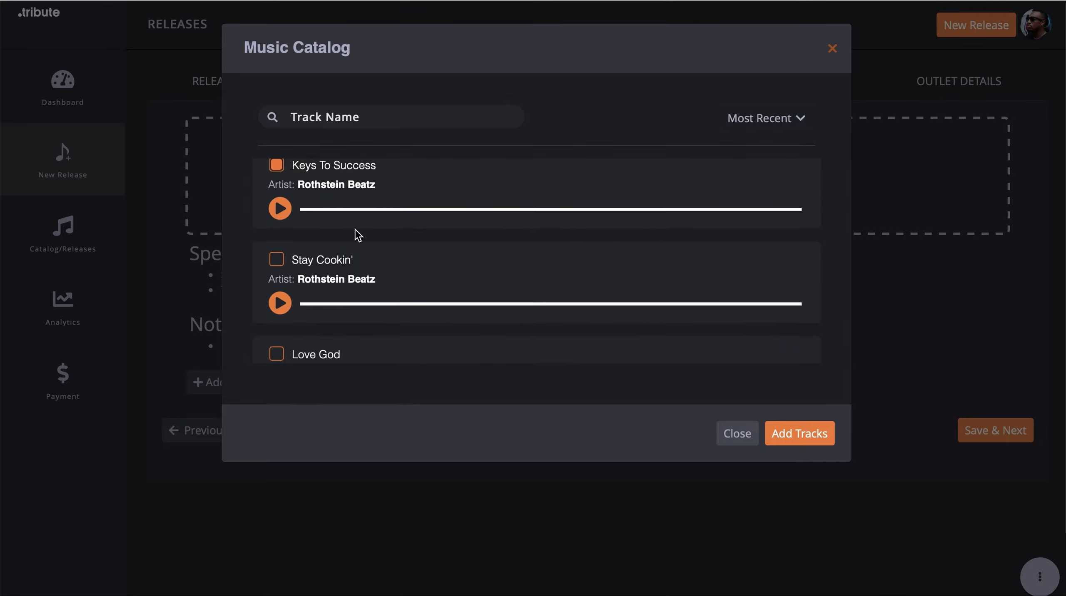
left_click(276, 236)
scroll(343, 255, "down", 3)
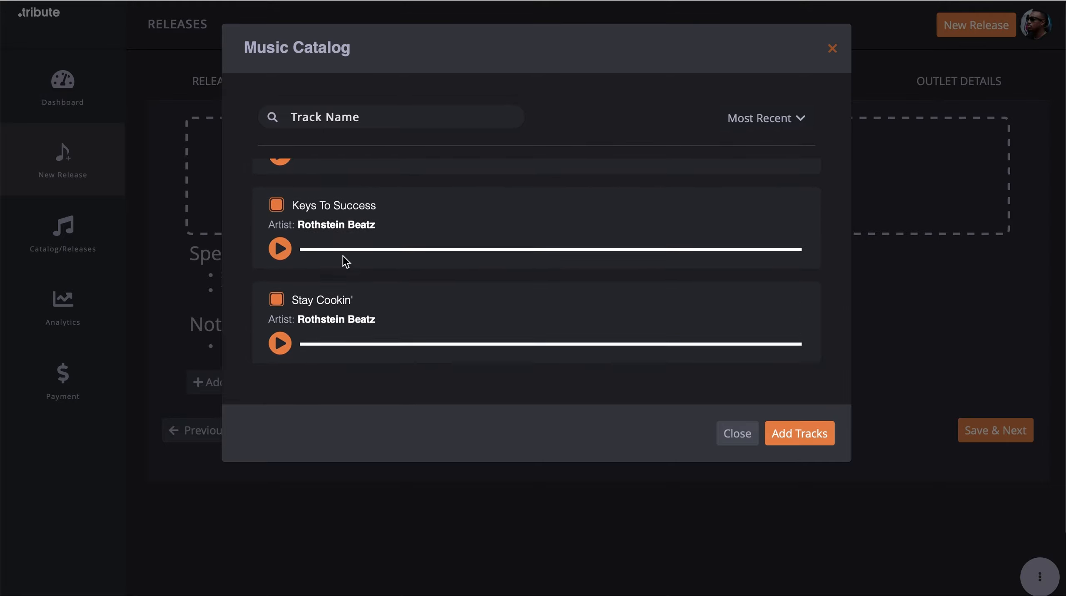
left_click(277, 284)
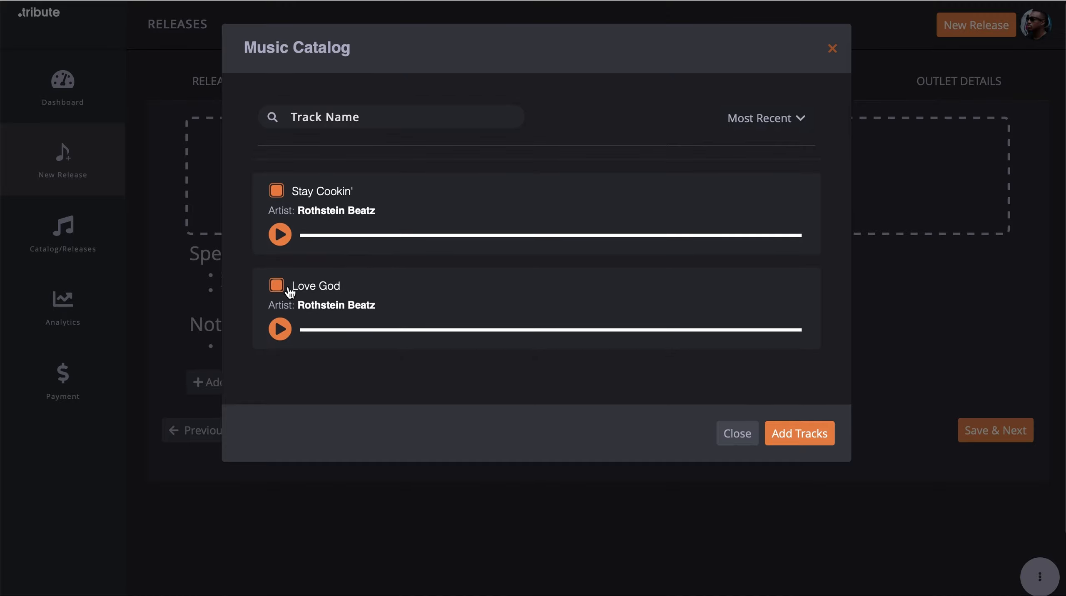
scroll(382, 291, "down", 2)
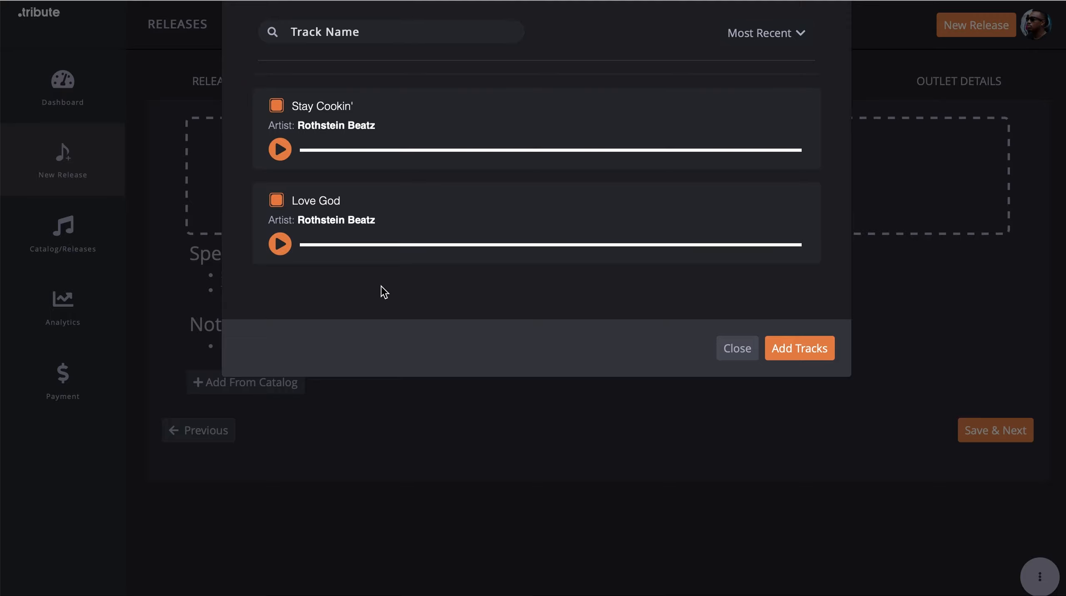
- Try to add the selected catalog tracks to the Single release, and close the catalog
left_click(801, 355)
left_click(793, 354)
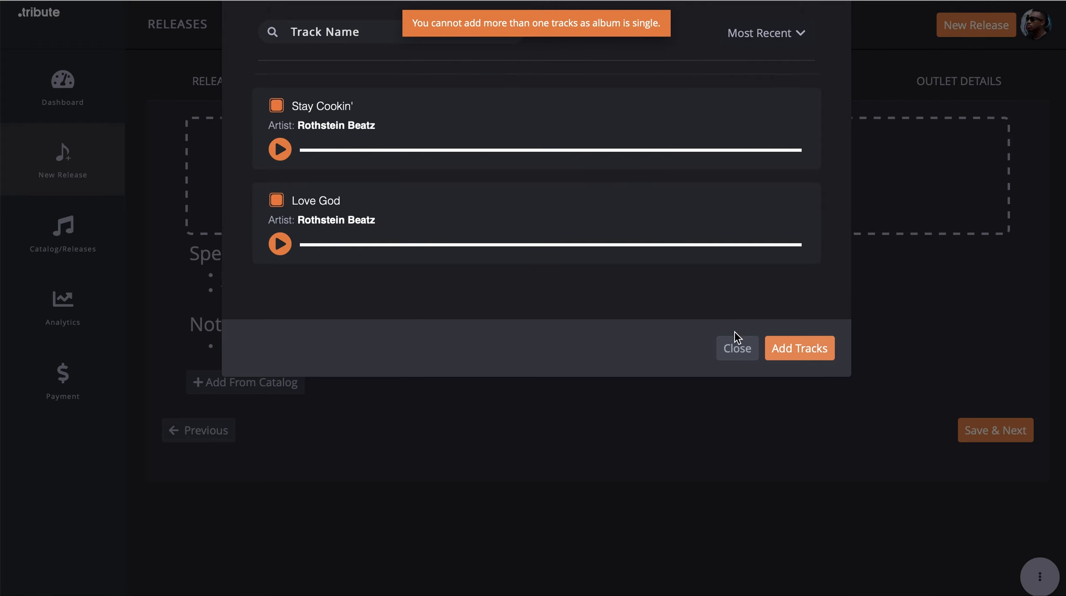
left_click(735, 353)
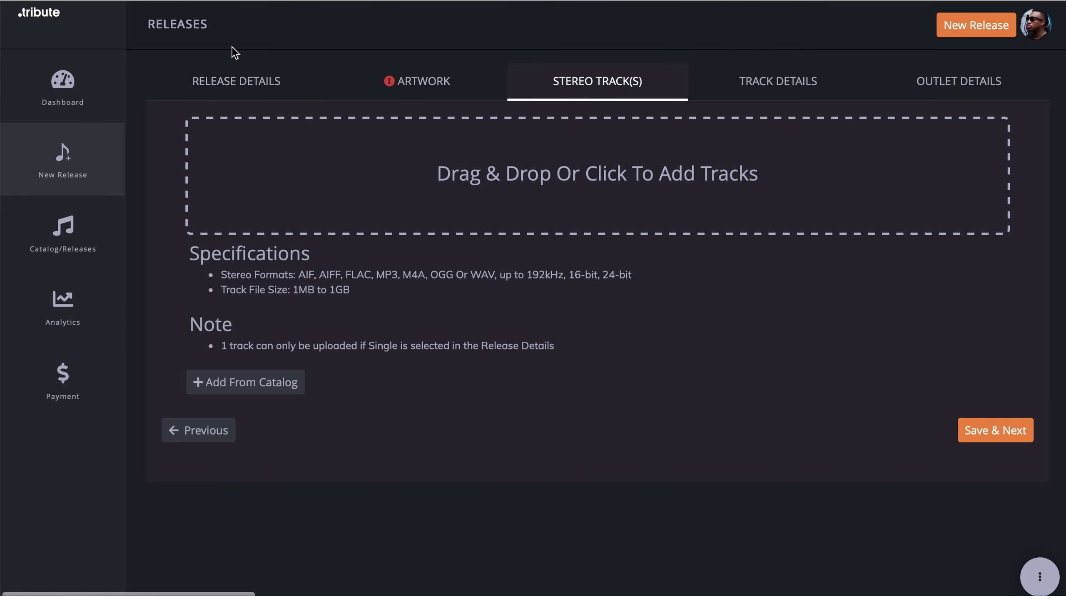
- Return to the release details and change the release type to Album
left_click(240, 93)
scroll(321, 274, "down", 2)
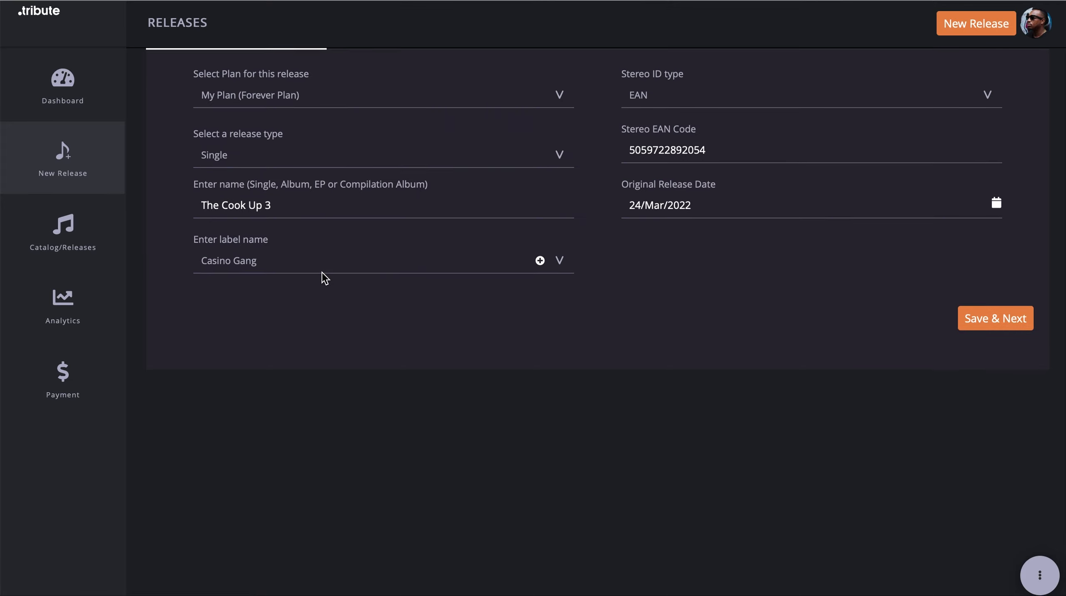
scroll(321, 274, "up", 2)
left_click(343, 206)
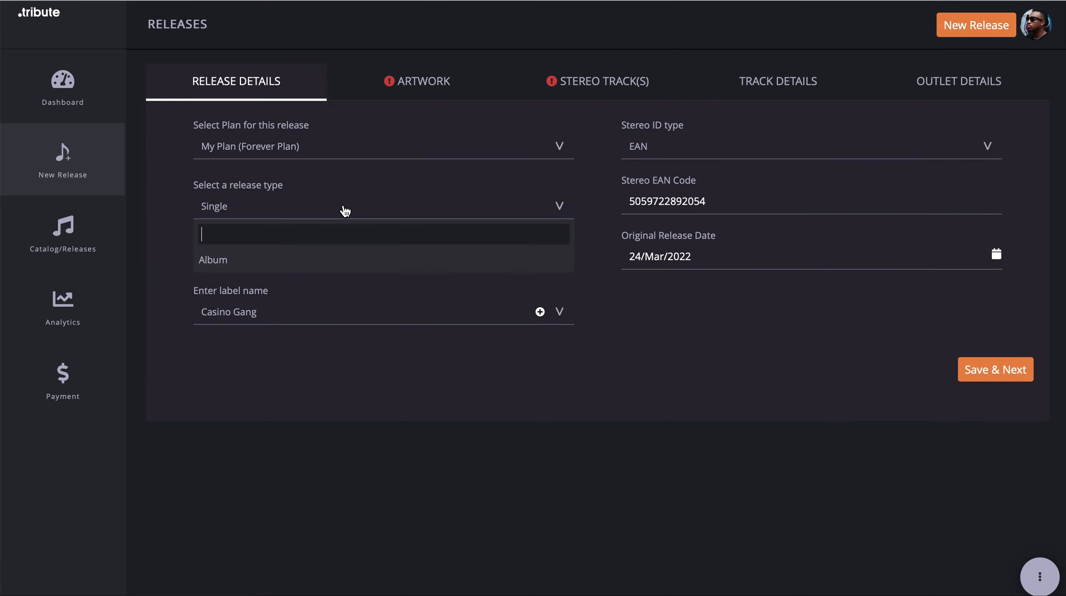
left_click(305, 264)
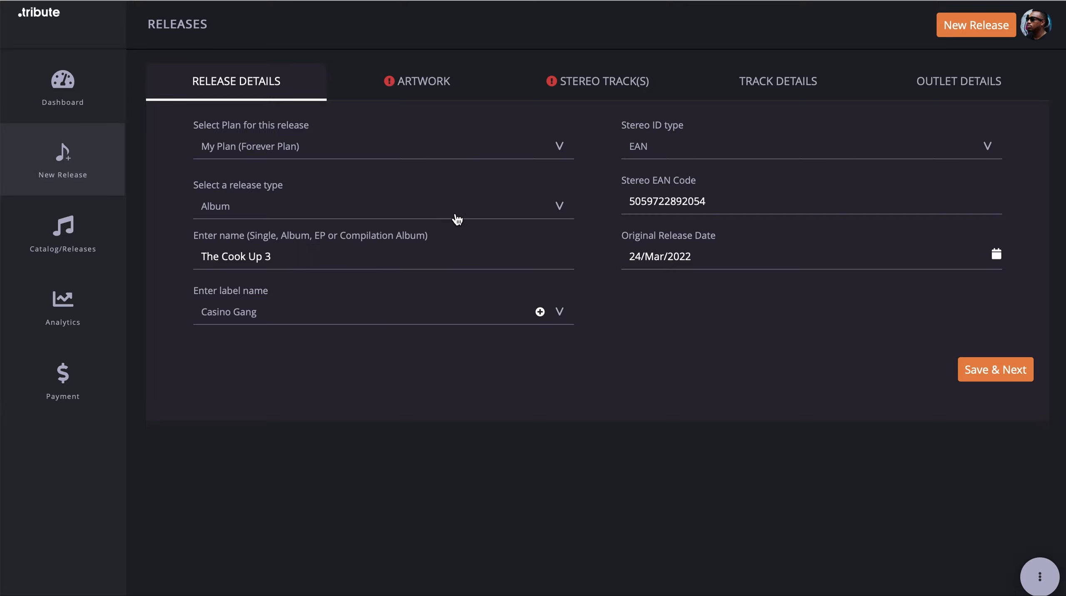
- Add all ten catalog tracks, from Loyalty, Loyalty, Loyalty to Love God, to the album's stereo tracks
left_click(590, 86)
scroll(564, 271, "down", 2)
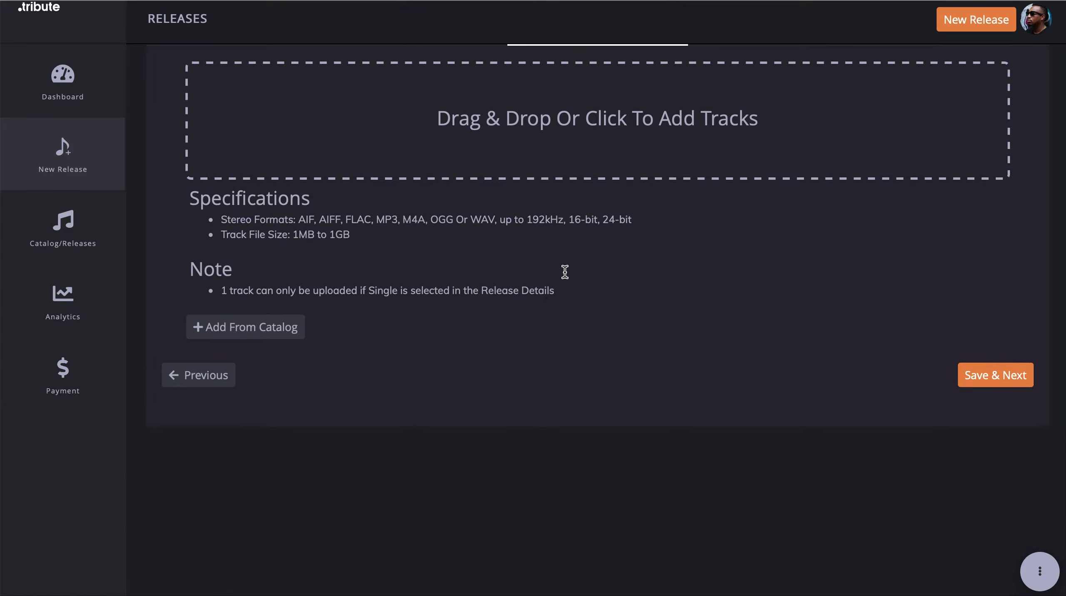
scroll(564, 272, "up", 2)
left_click(269, 385)
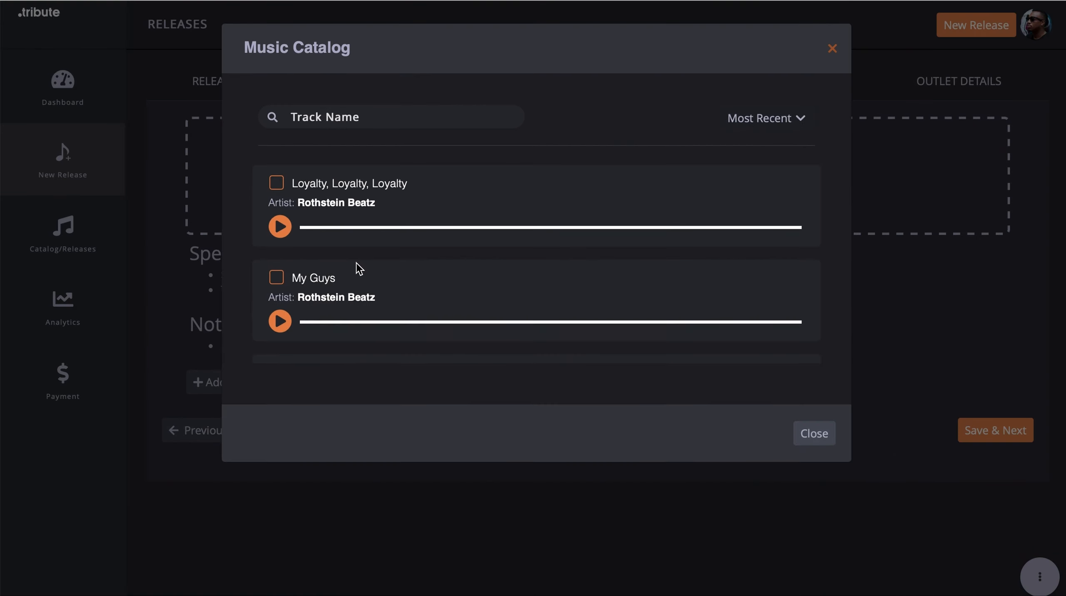
scroll(370, 258, "down", 5)
scroll(371, 264, "up", 5)
left_click(277, 197)
left_click(277, 293)
scroll(371, 264, "down", 5)
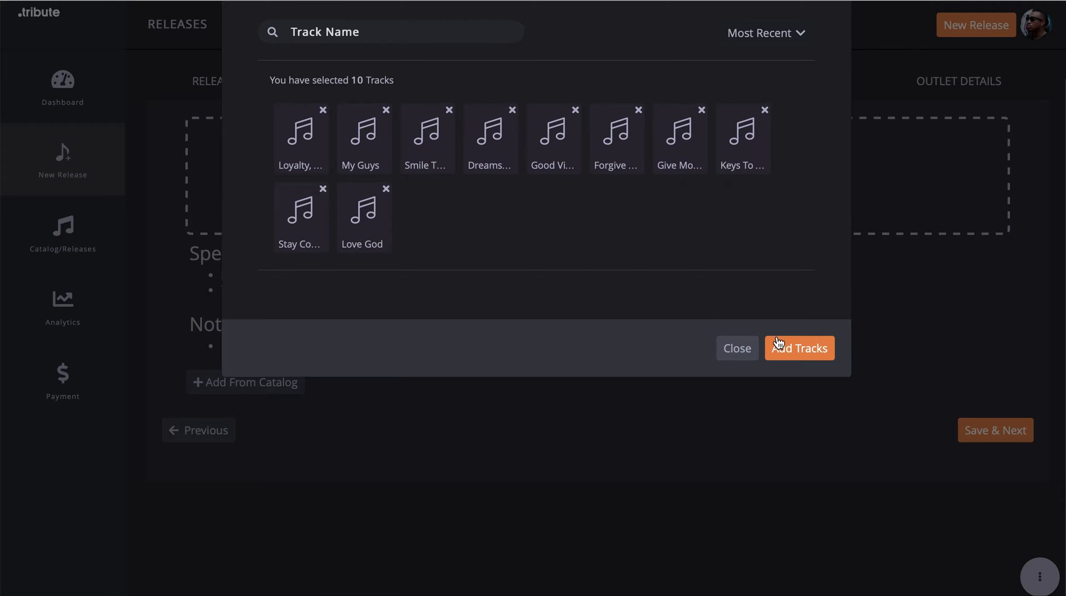
left_click(784, 349)
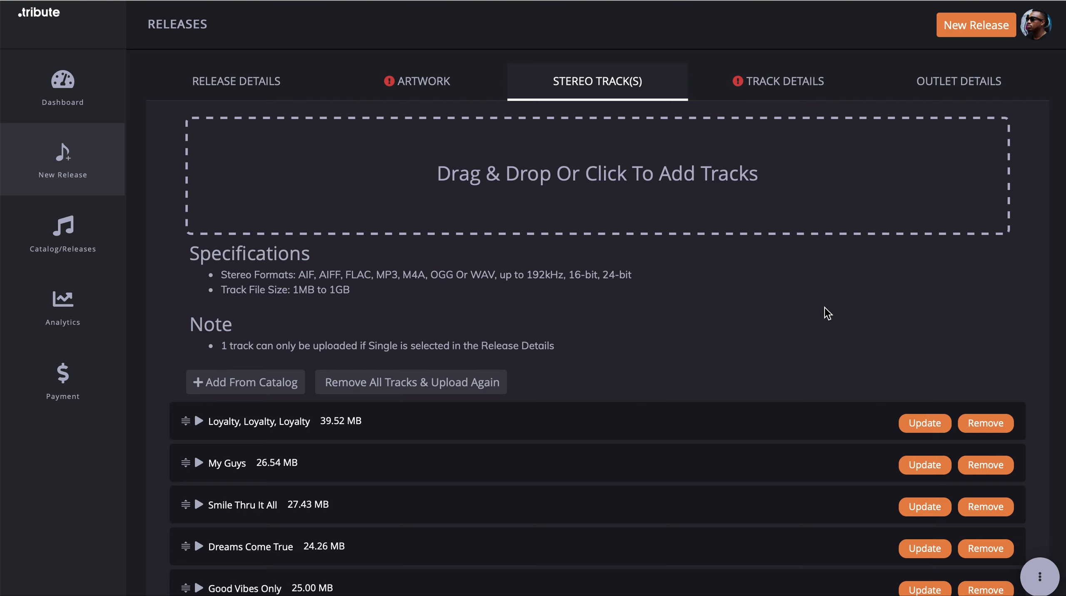
- Review the order of the added stereo tracks and check it against the tracklisting in the Gmail message about The Cook Up 3
scroll(726, 345, "down", 2)
scroll(723, 342, "up", 1)
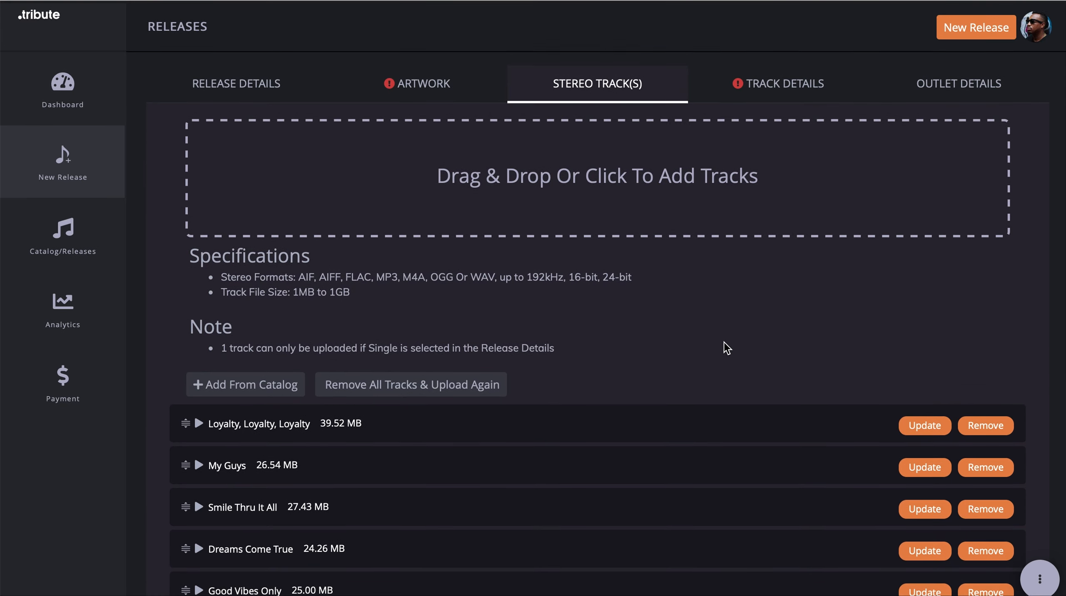
scroll(726, 347, "down", 2)
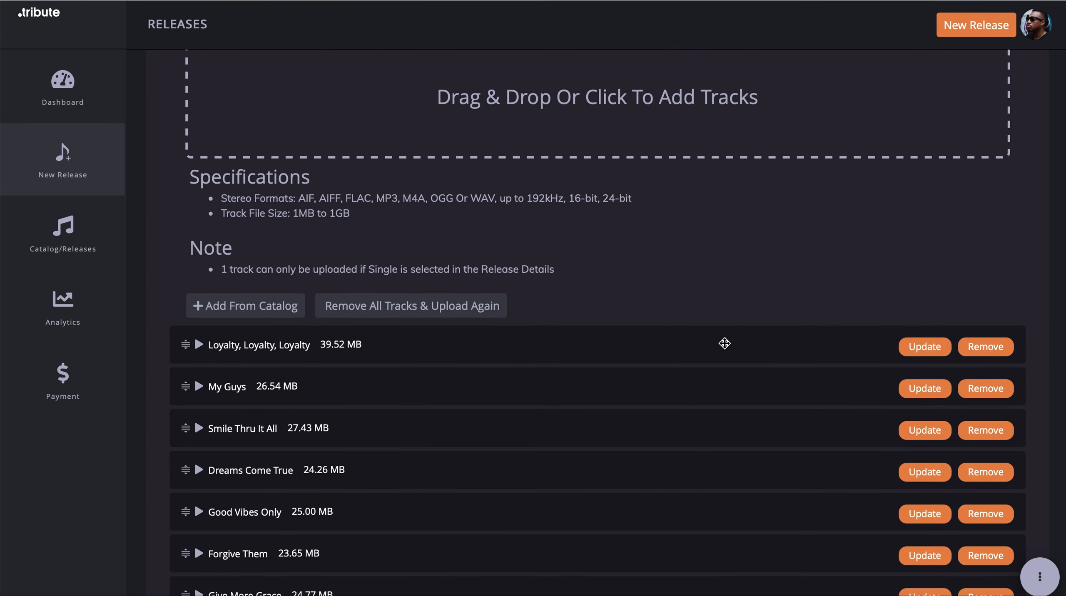
scroll(725, 343, "down", 1)
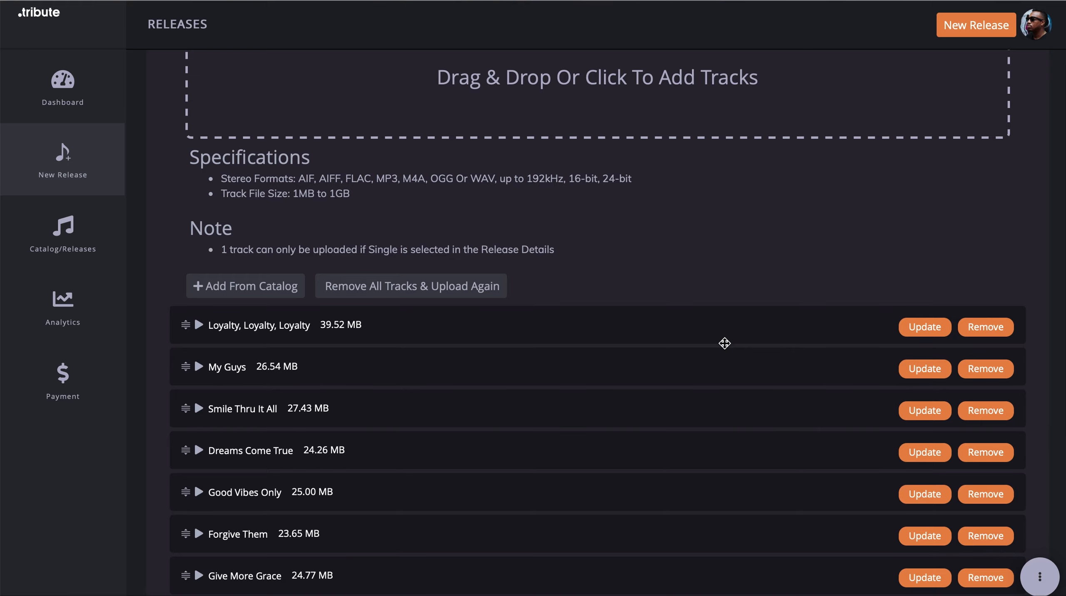
scroll(724, 343, "down", 7)
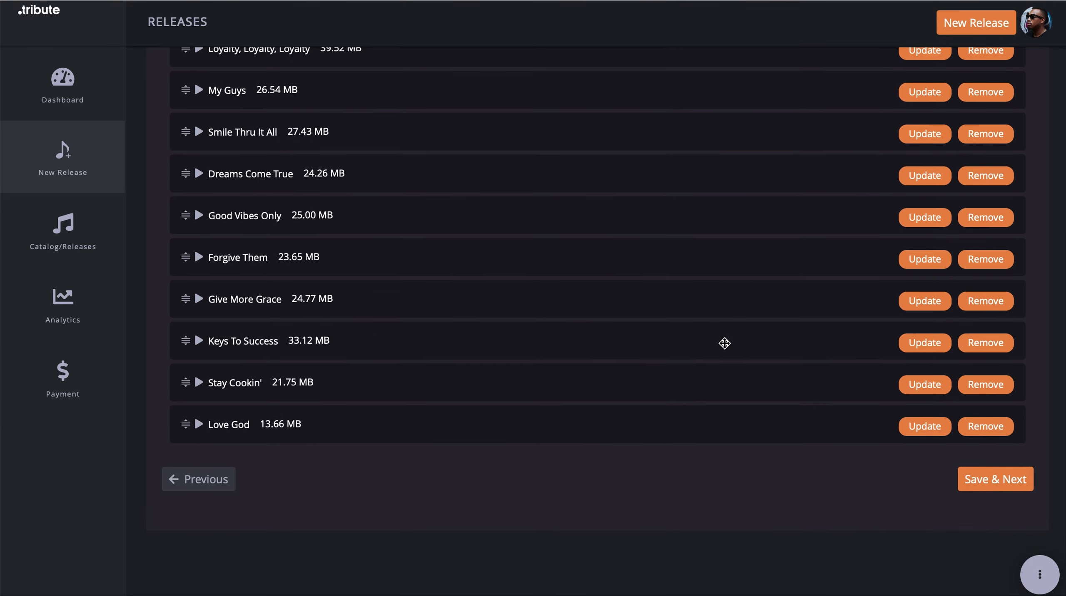
scroll(725, 343, "up", 10)
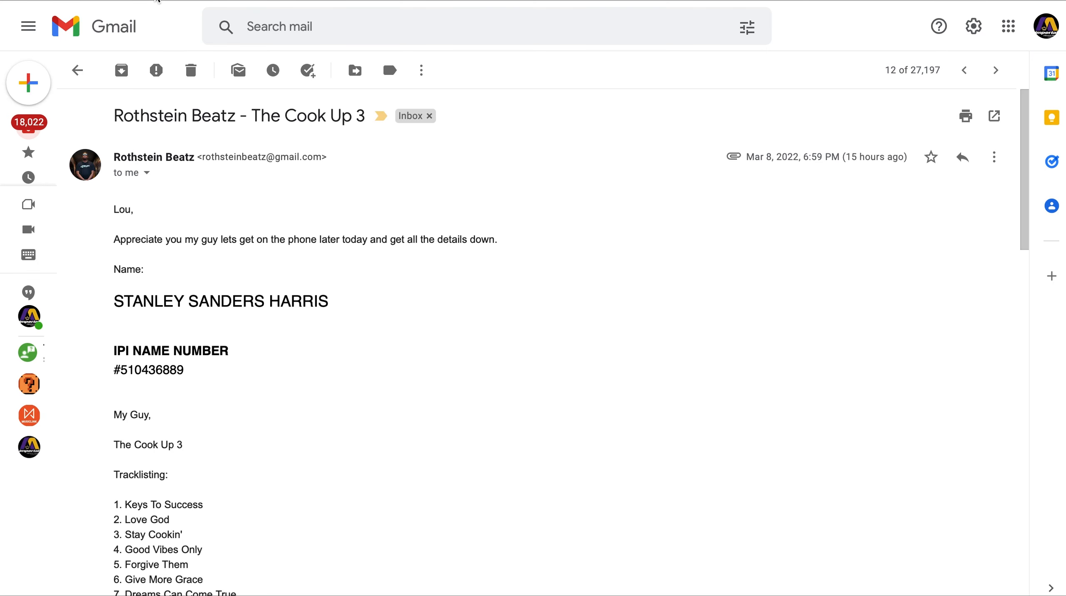
scroll(252, 240, "down", 7)
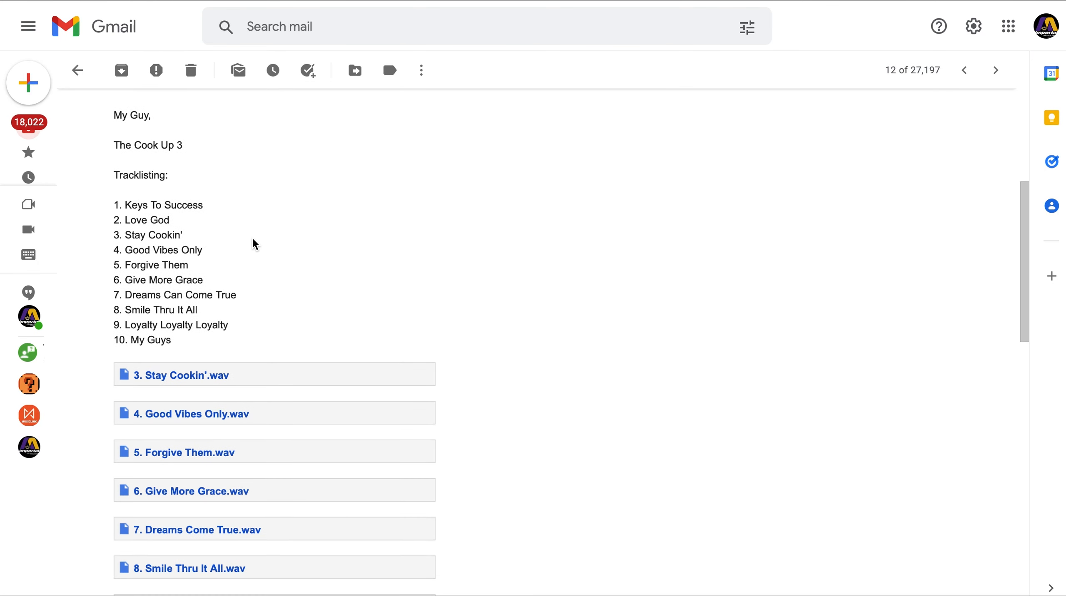
- Examine the full The Cook Up 3 tracklisting and the attached WAV files in the Gmail message
scroll(255, 244, "down", 1)
scroll(256, 244, "down", 1)
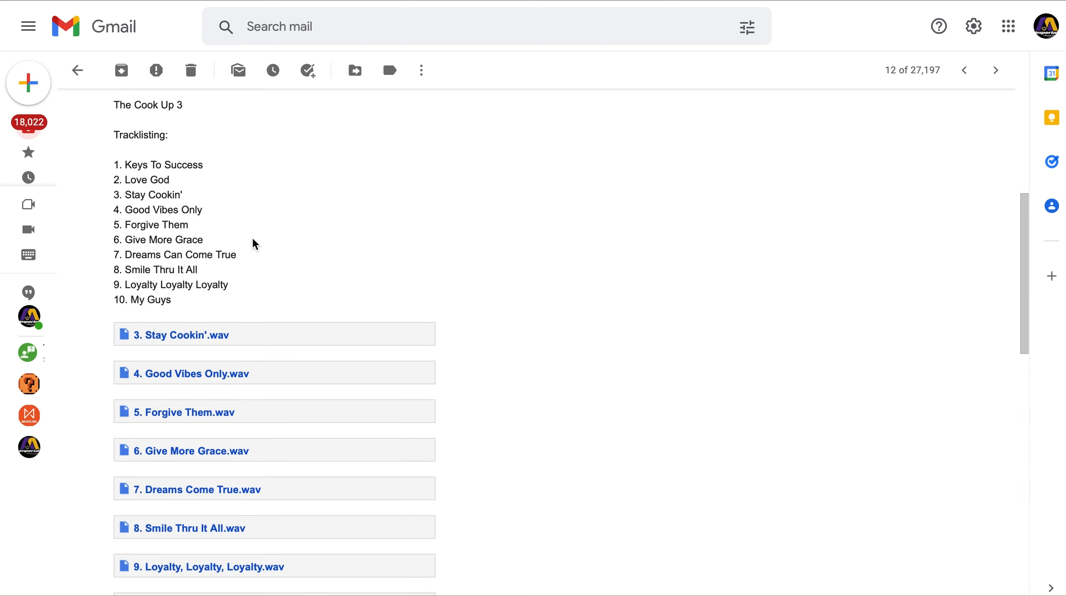
scroll(255, 244, "down", 1)
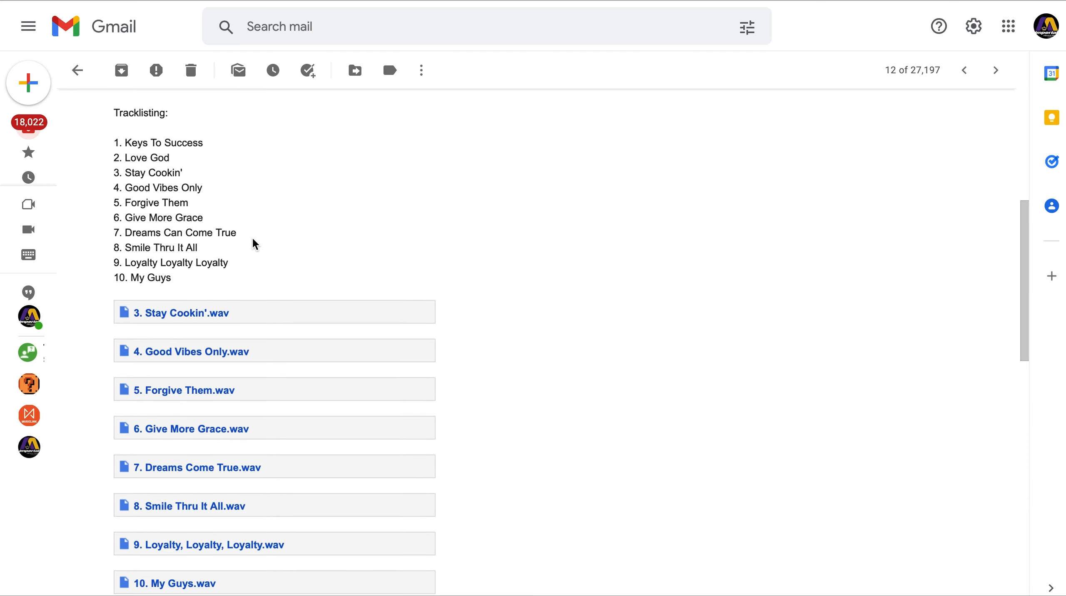
scroll(255, 244, "up", 5)
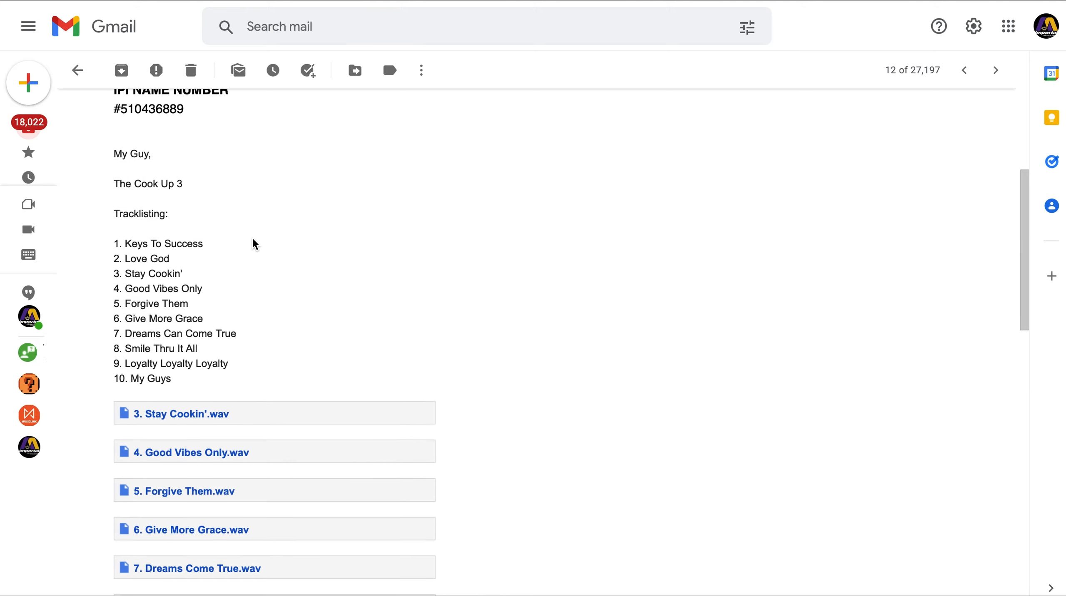
scroll(255, 244, "up", 2)
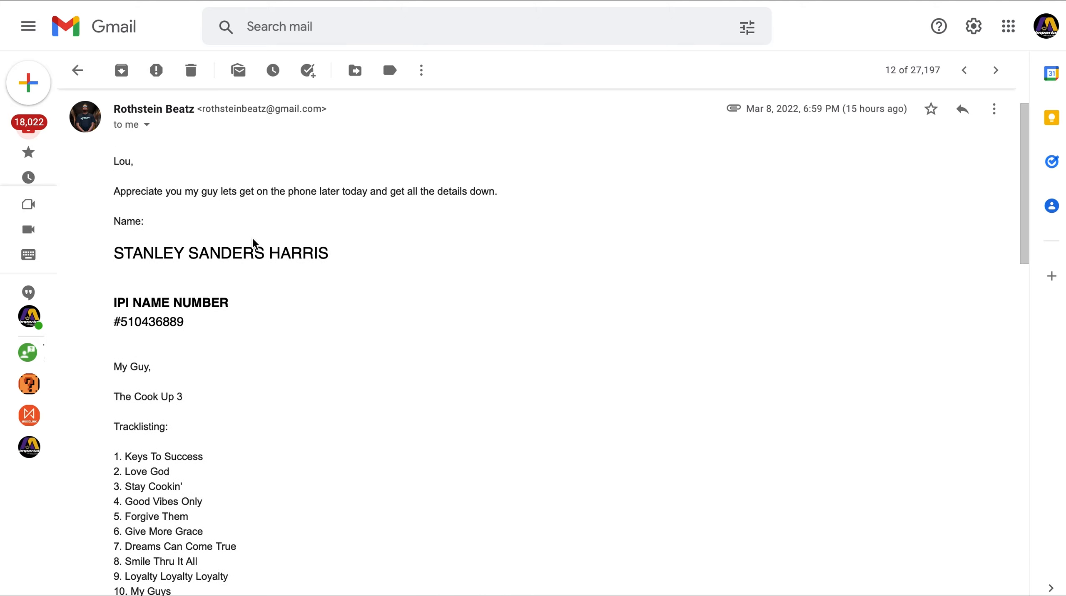
scroll(255, 244, "down", 2)
scroll(255, 244, "down", 3)
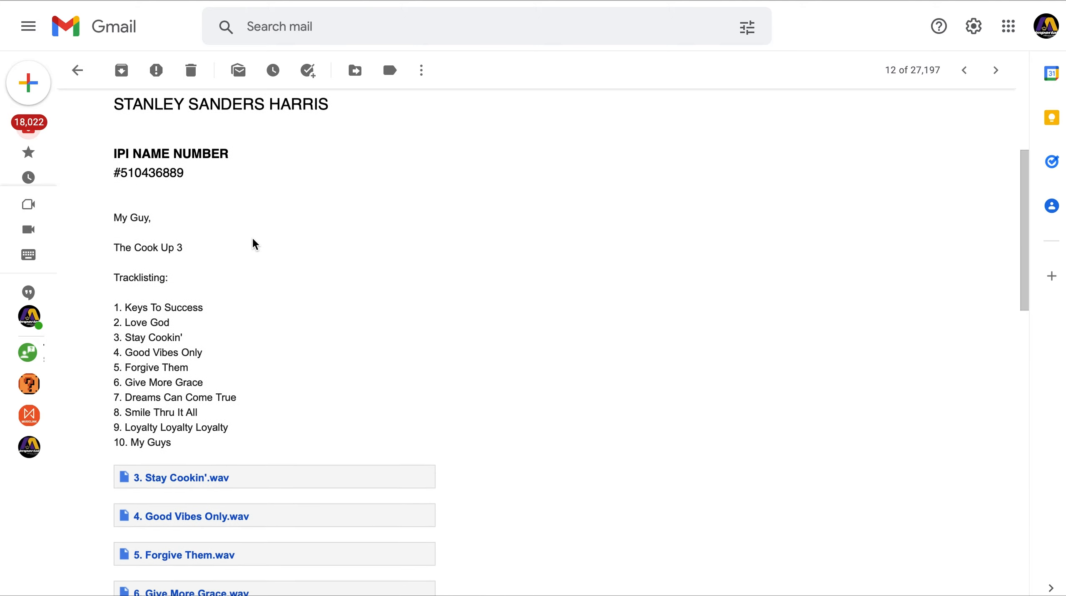
scroll(255, 245, "down", 1)
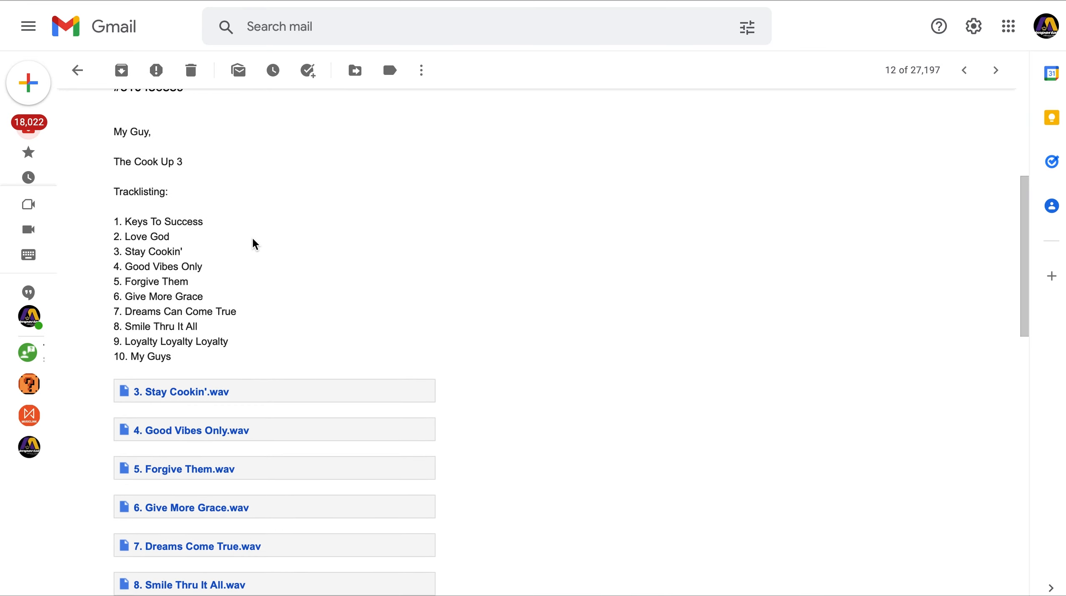
scroll(255, 244, "down", 2)
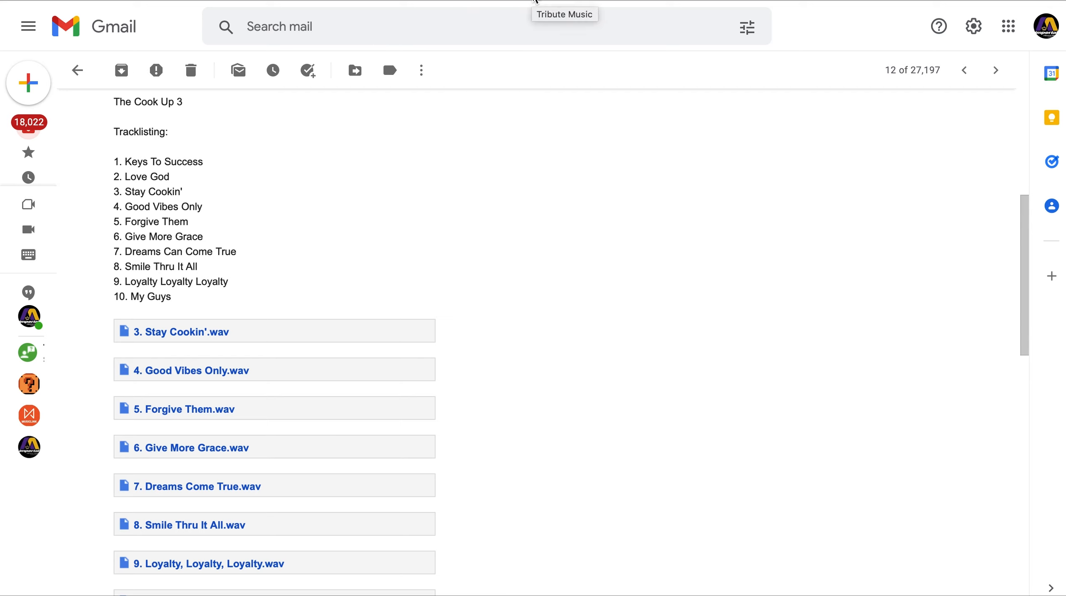
- Switch back to the .tribute release and move Keys To Success to the first position of the stereo tracks
left_click(536, 0)
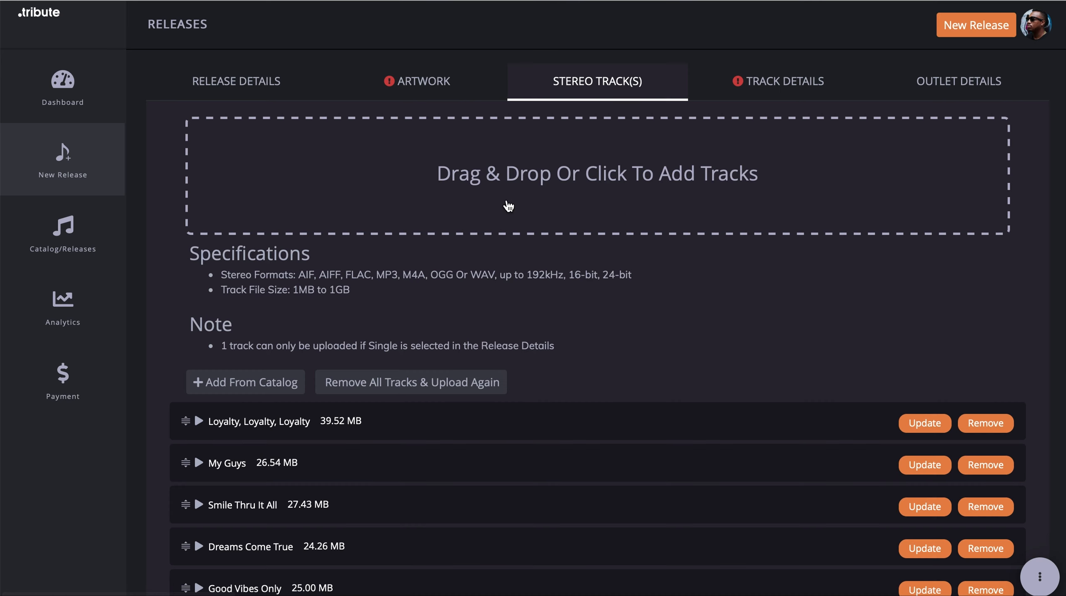
scroll(508, 206, "down", 1)
scroll(508, 205, "down", 6)
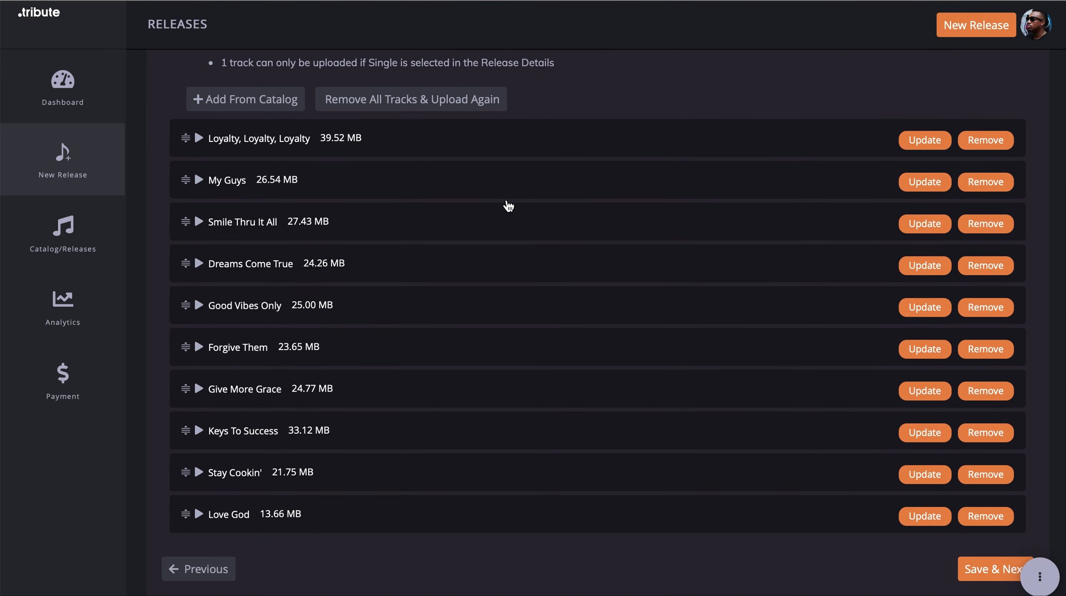
scroll(507, 201, "up", 1)
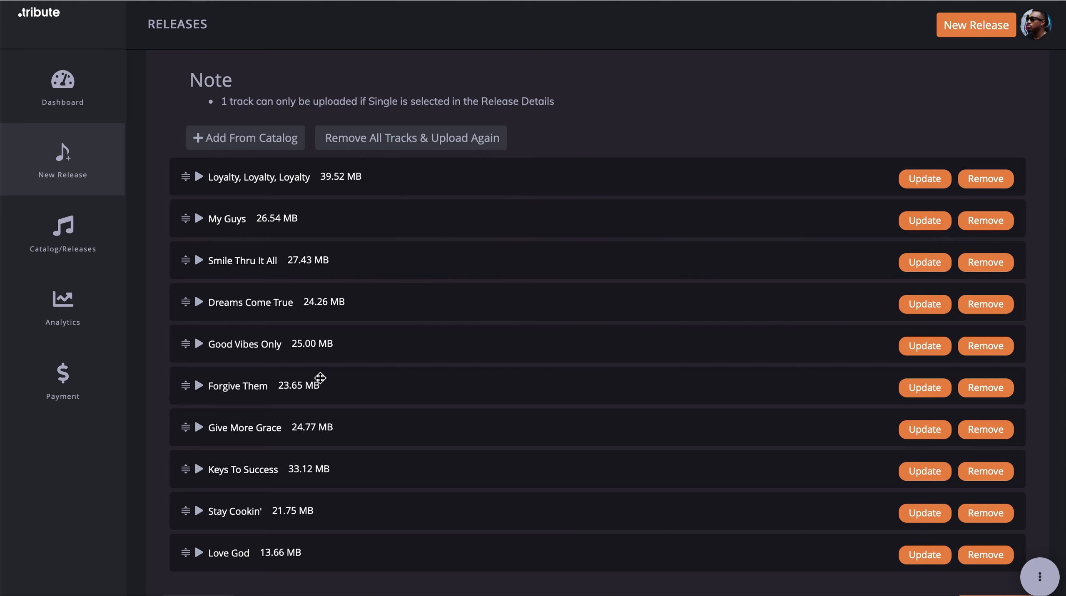
scroll(317, 381, "down", 1)
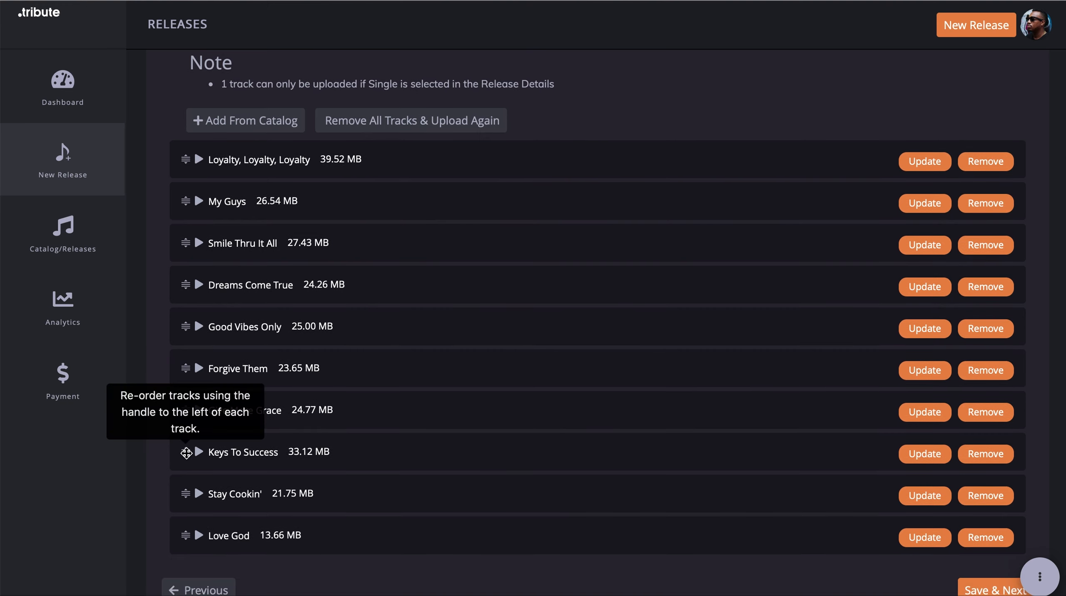
left_click_drag(186, 453, 165, 159)
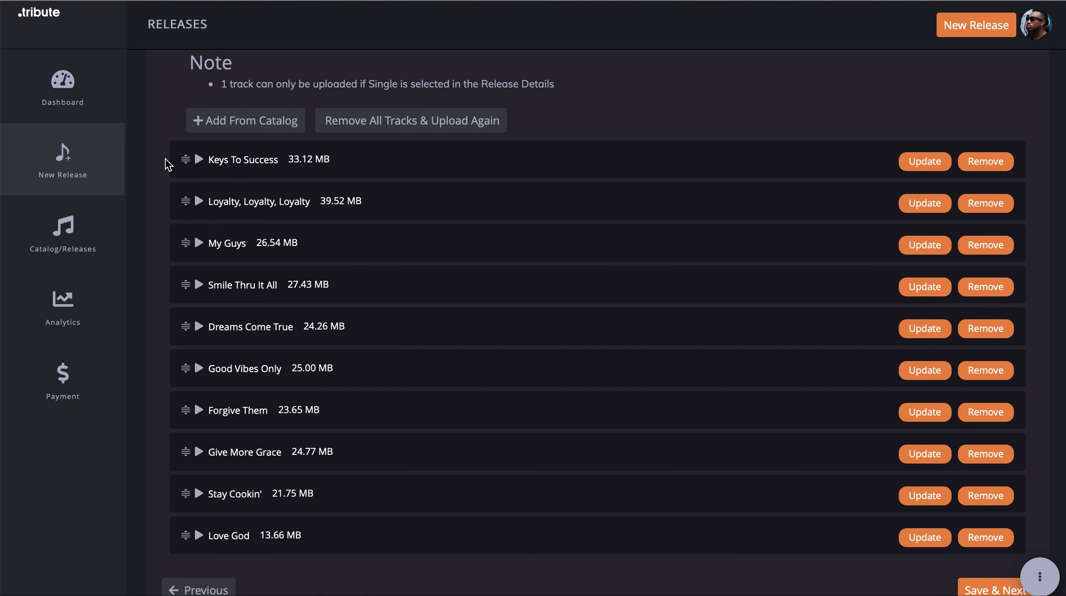
- Check the tracklisting in Gmail and move Love God to the second position, directly below Keys To Success
left_click(162, 1)
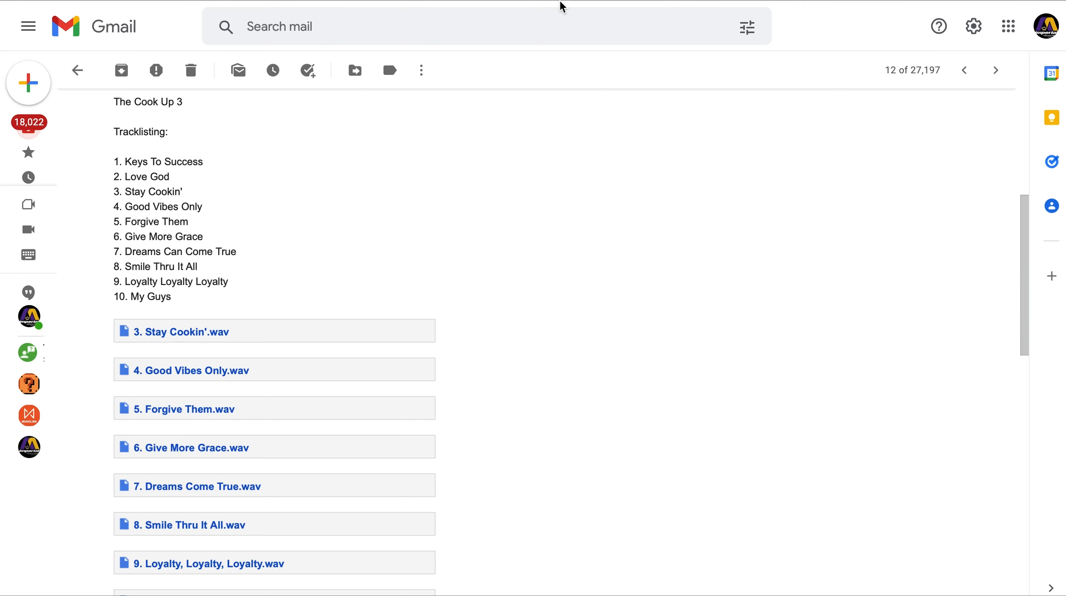
left_click(574, 1)
scroll(334, 297, "up", 1)
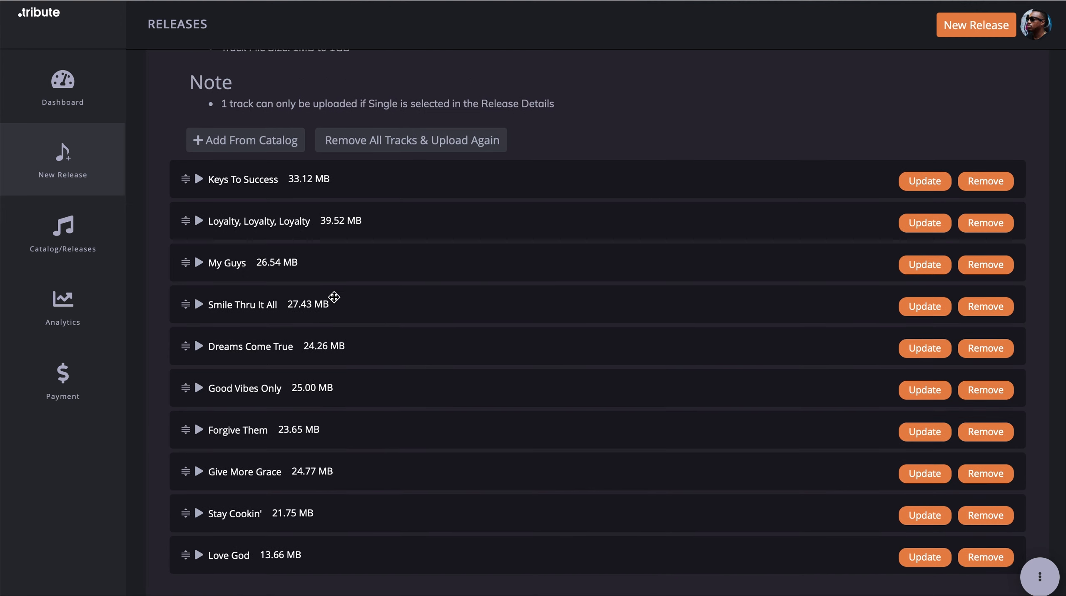
scroll(334, 297, "down", 1)
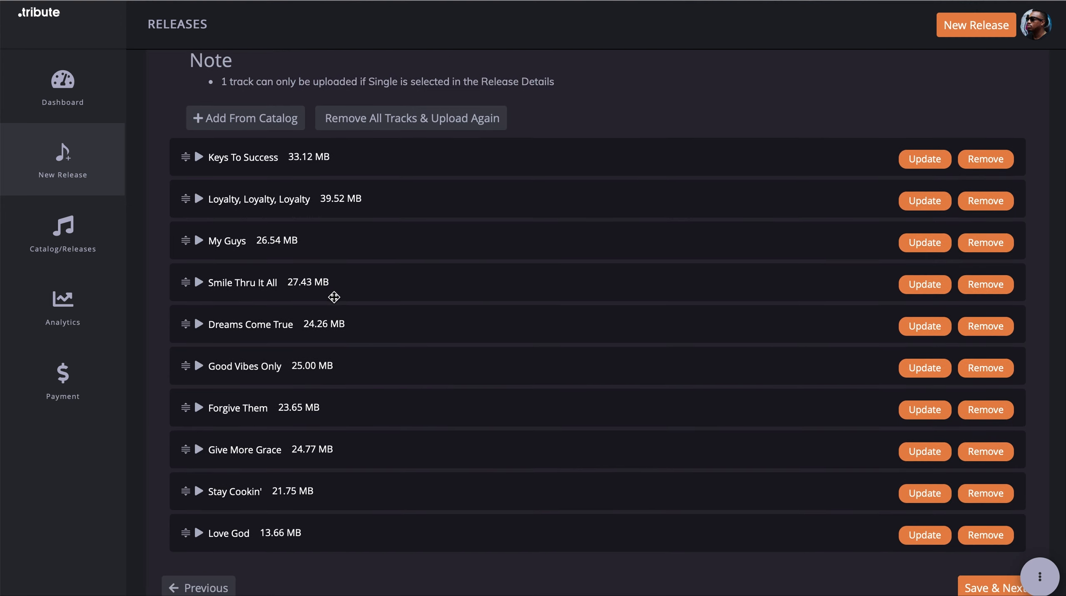
left_click_drag(184, 533, 164, 200)
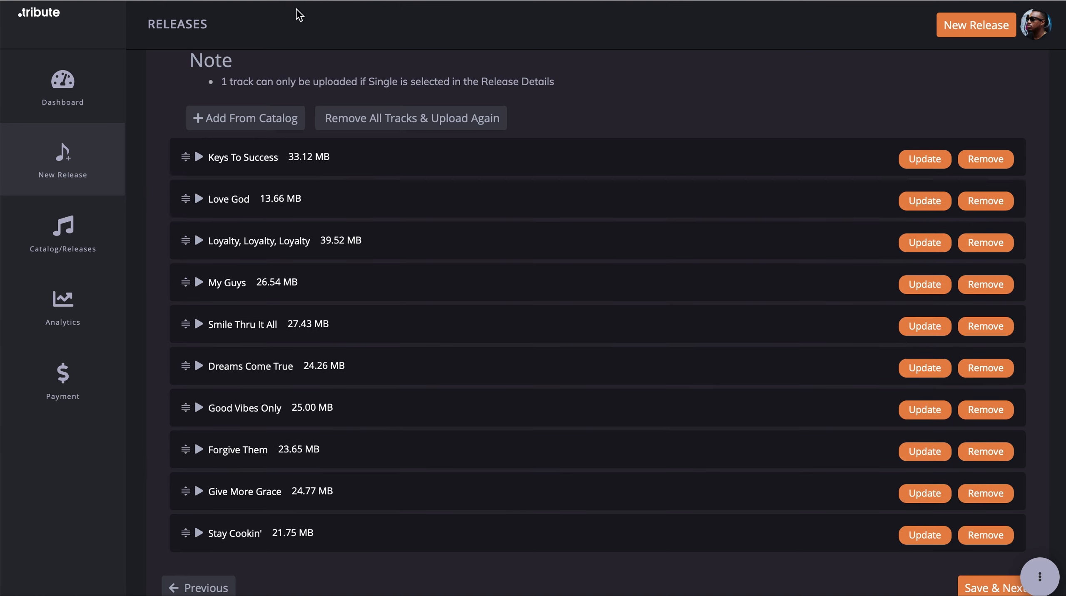
- Following the Gmail tracklisting, move Stay Cookin' to the third position and Good Vibes Only to the fourth
left_click(152, 0)
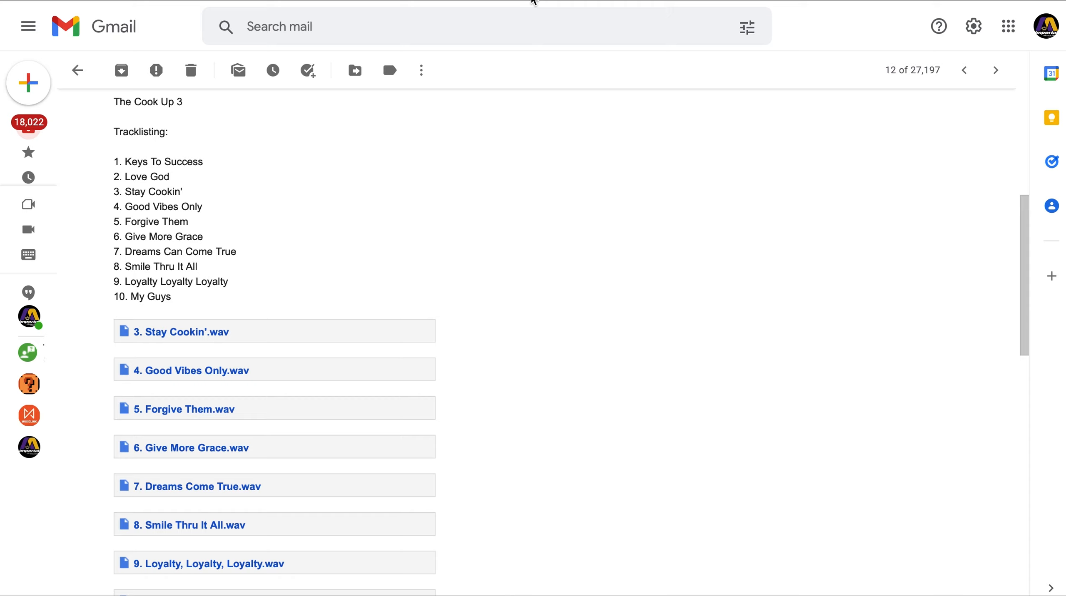
left_click(534, 2)
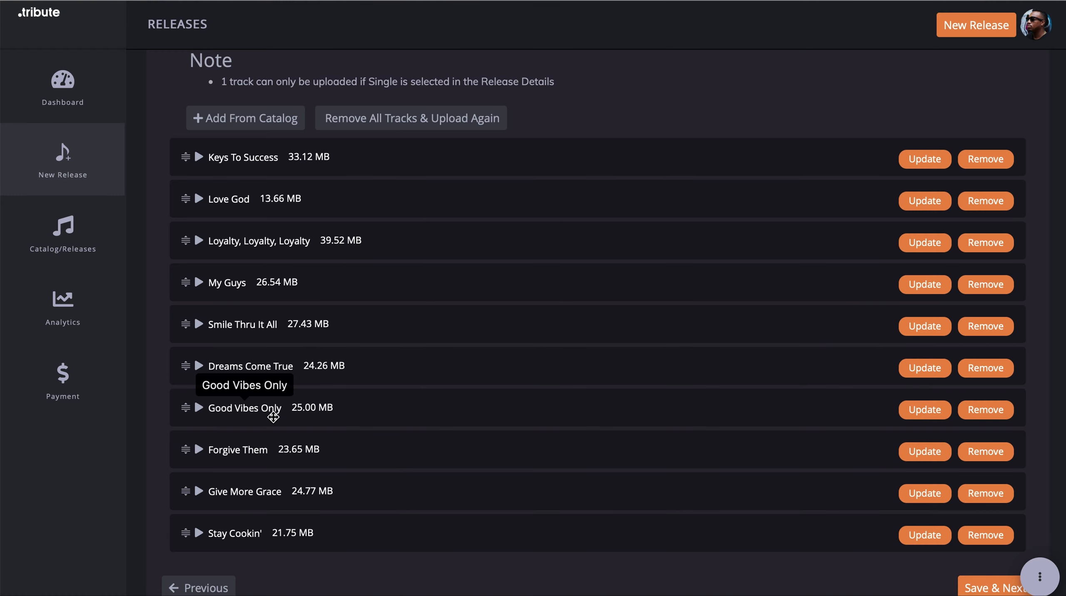
left_click_drag(185, 533, 160, 240)
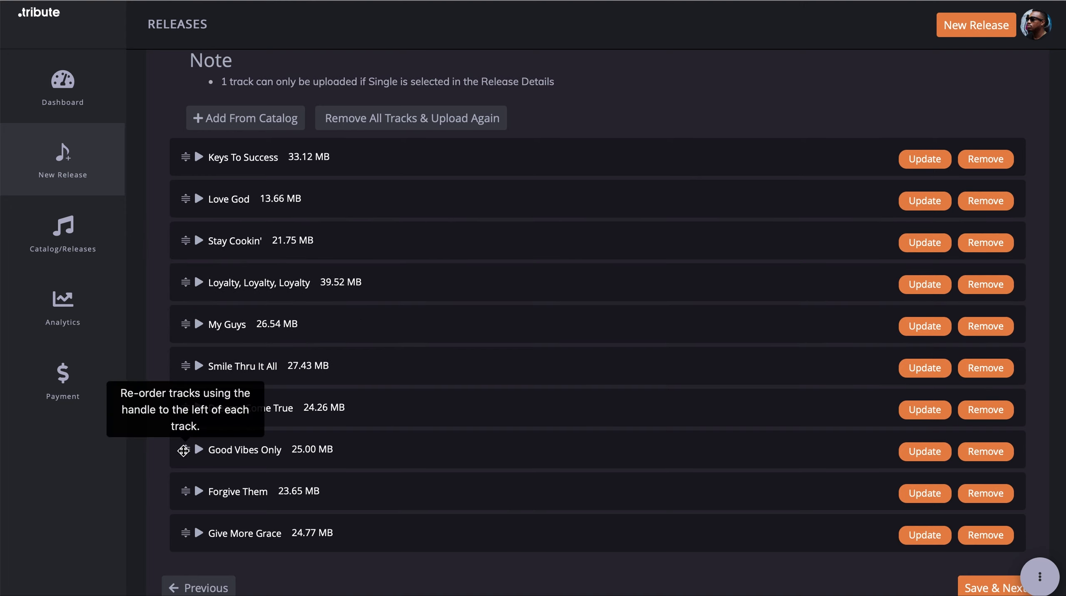
left_click_drag(184, 451, 166, 285)
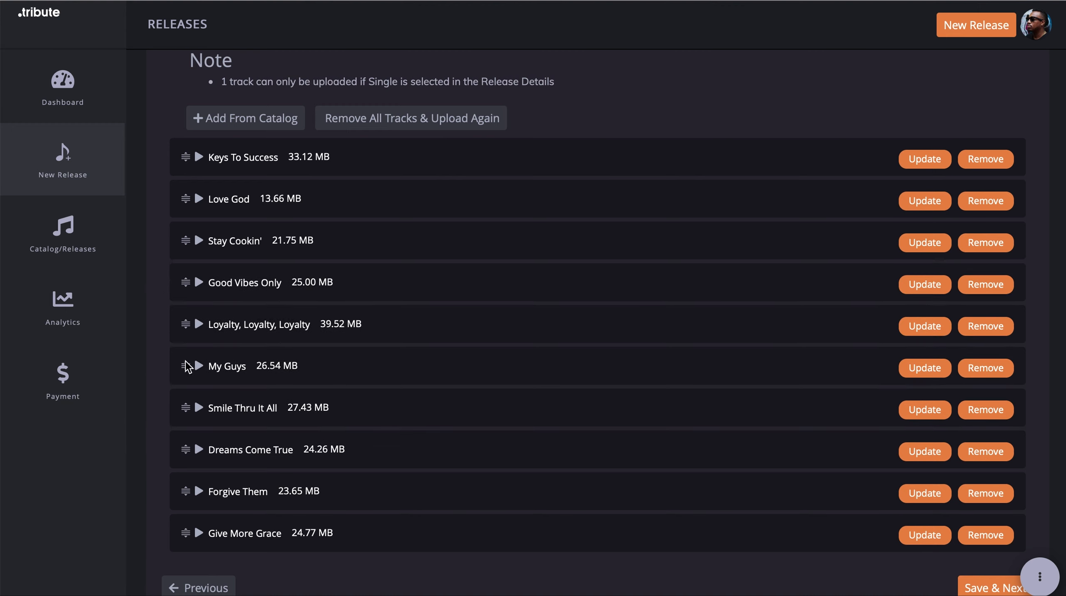
- Following the Gmail tracklisting, move Forgive Them to the fifth position and Give More Grace to the sixth
left_click(131, 0)
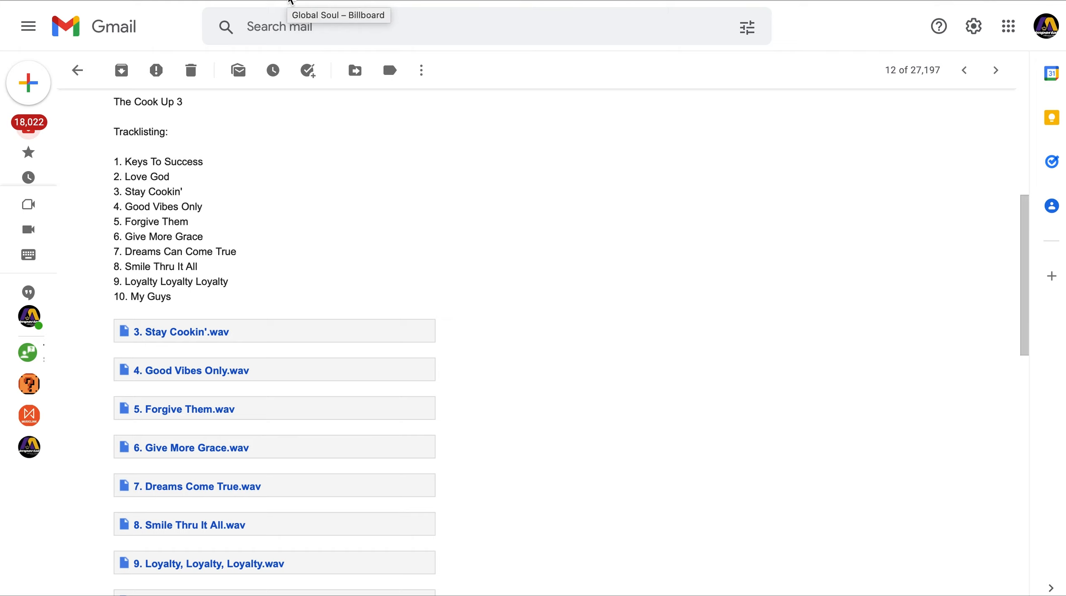
left_click(478, 1)
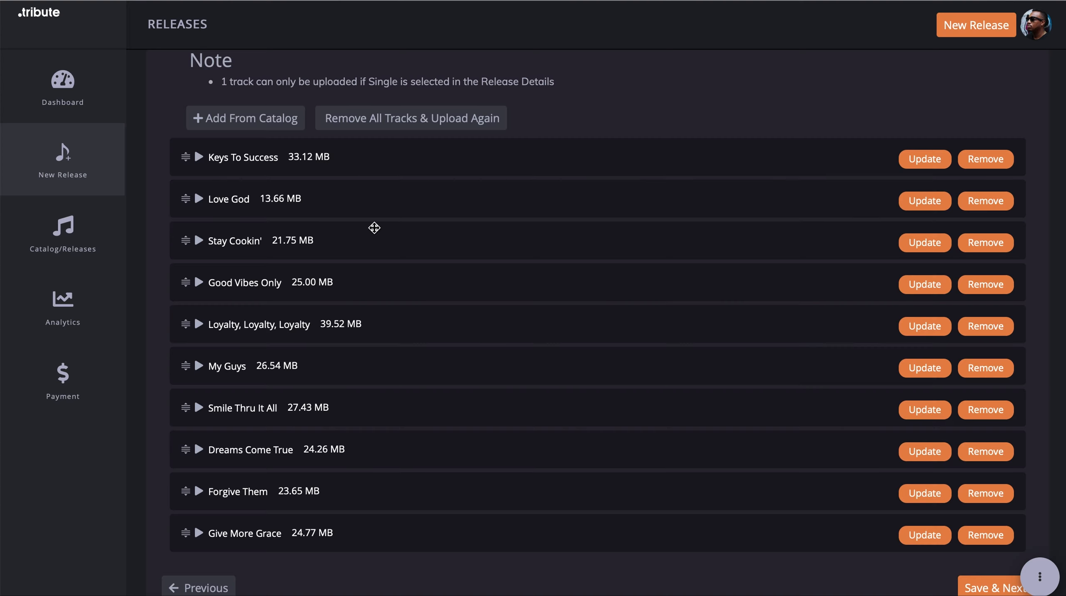
scroll(317, 349, "down", 1)
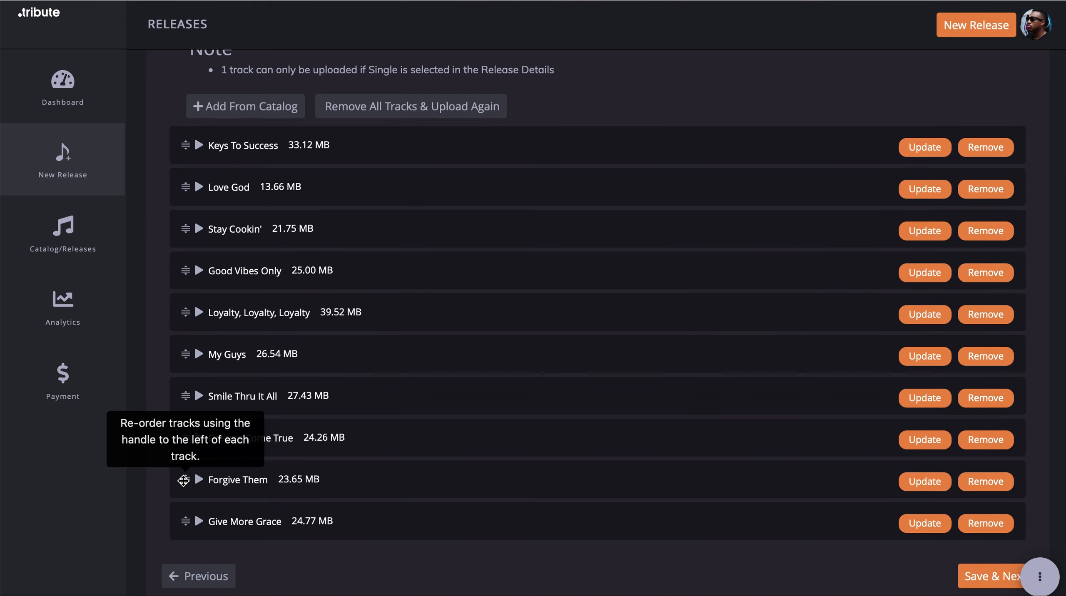
left_click_drag(183, 477, 165, 312)
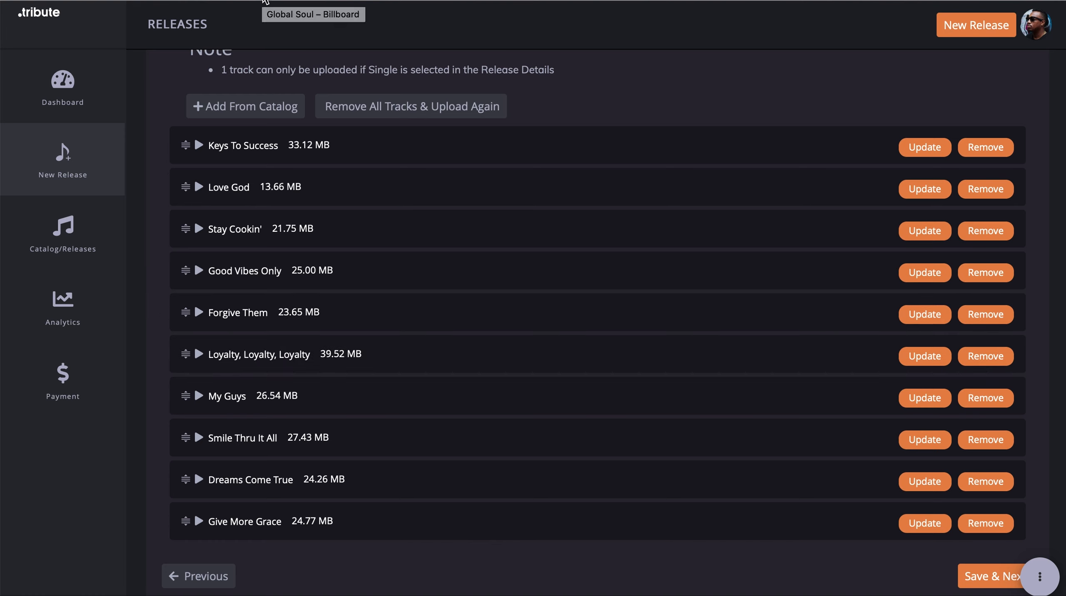
left_click(166, 1)
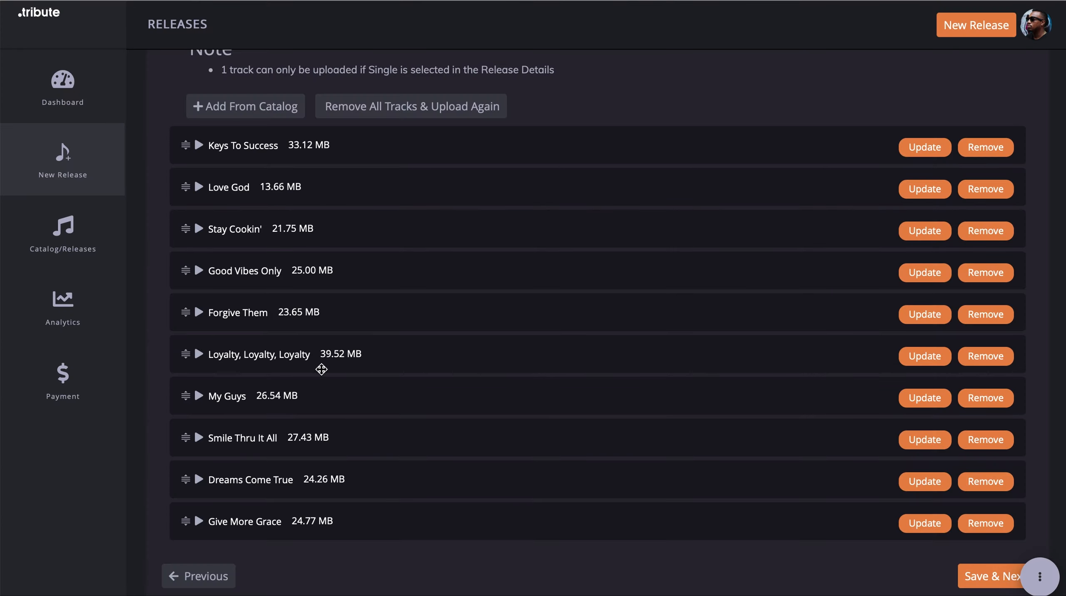
left_click_drag(187, 523, 178, 355)
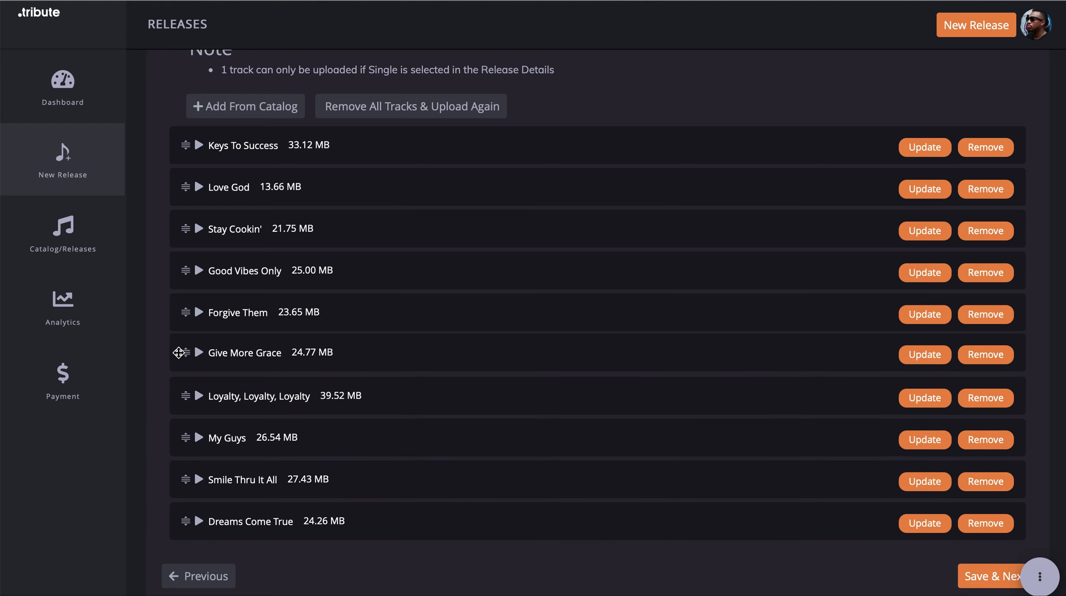
- Following the Gmail tracklisting, move Dreams Come True to the seventh position and Smile Thru It All to the eighth
left_click(162, 0)
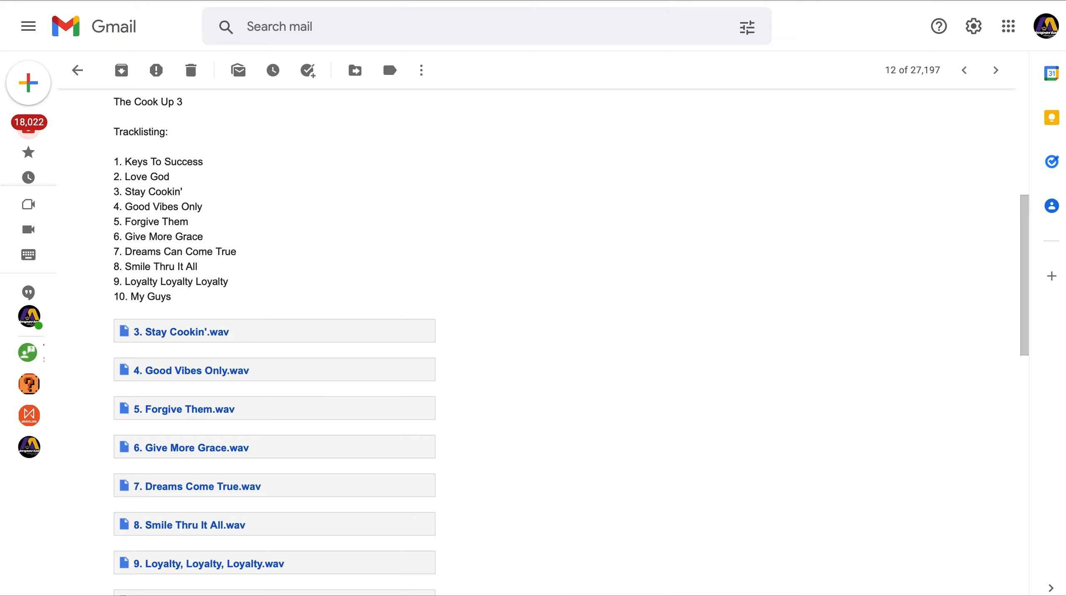
left_click(544, 1)
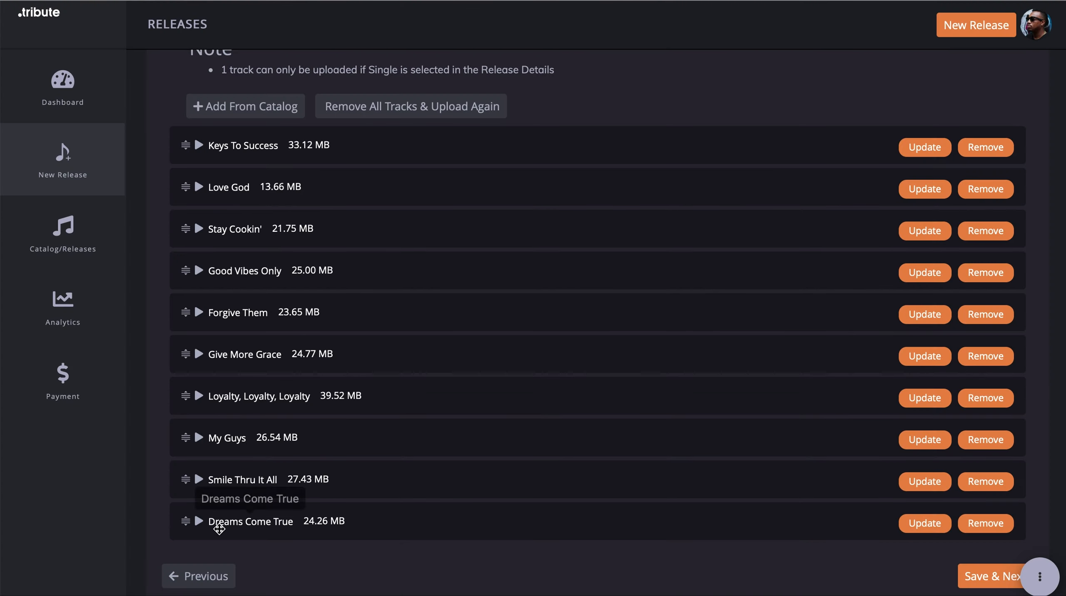
left_click_drag(185, 521, 172, 396)
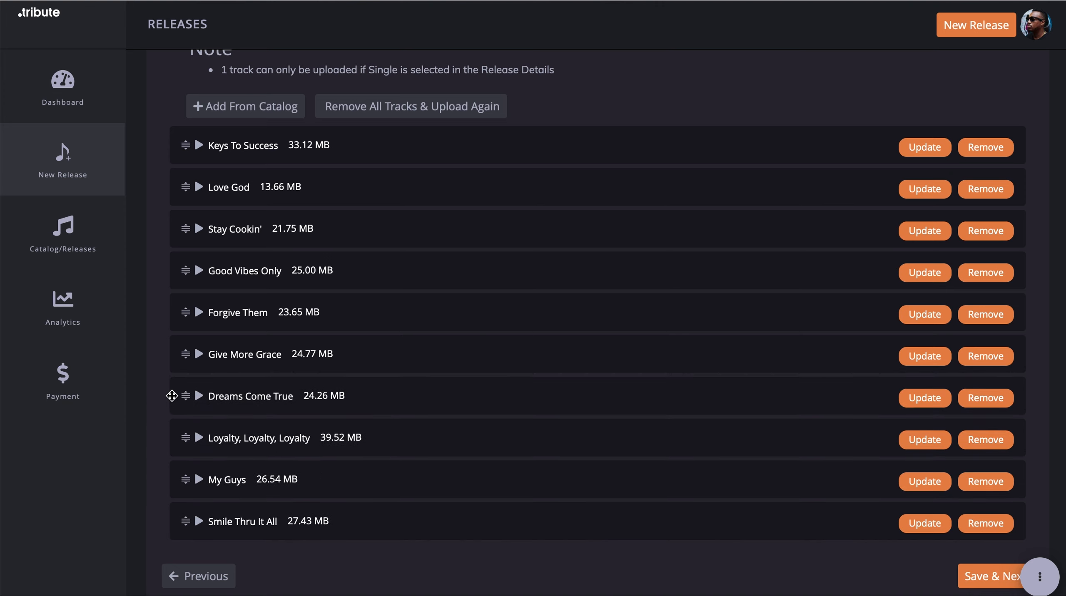
left_click(161, 1)
left_click_drag(229, 523, 174, 436)
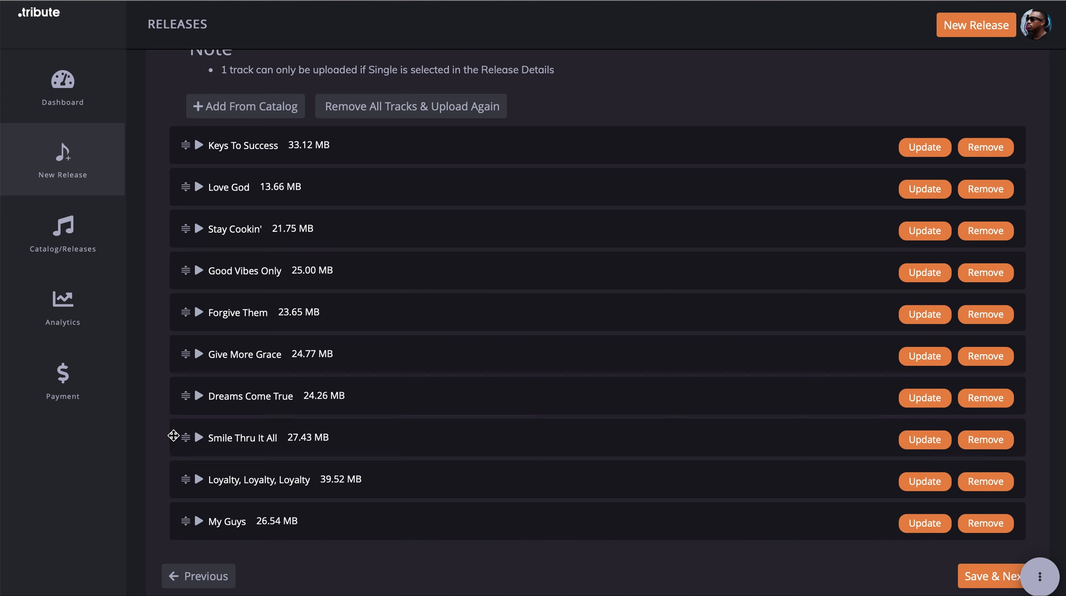
- Compare the complete stereo track order in .tribute with the Gmail tracklisting, from Keys To Success to My Guys
left_click(140, 1)
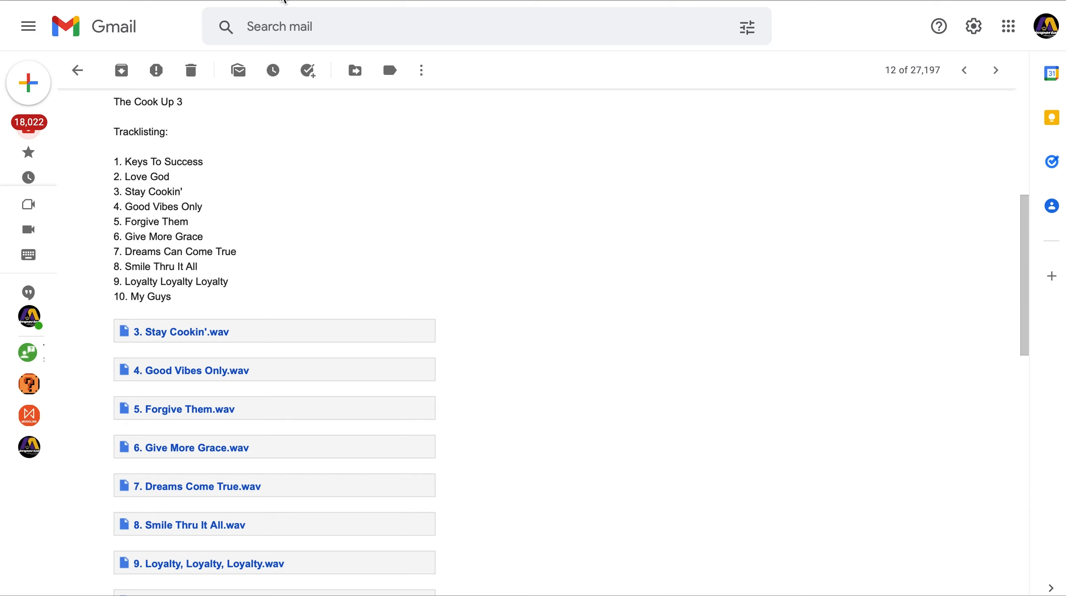
left_click(562, 2)
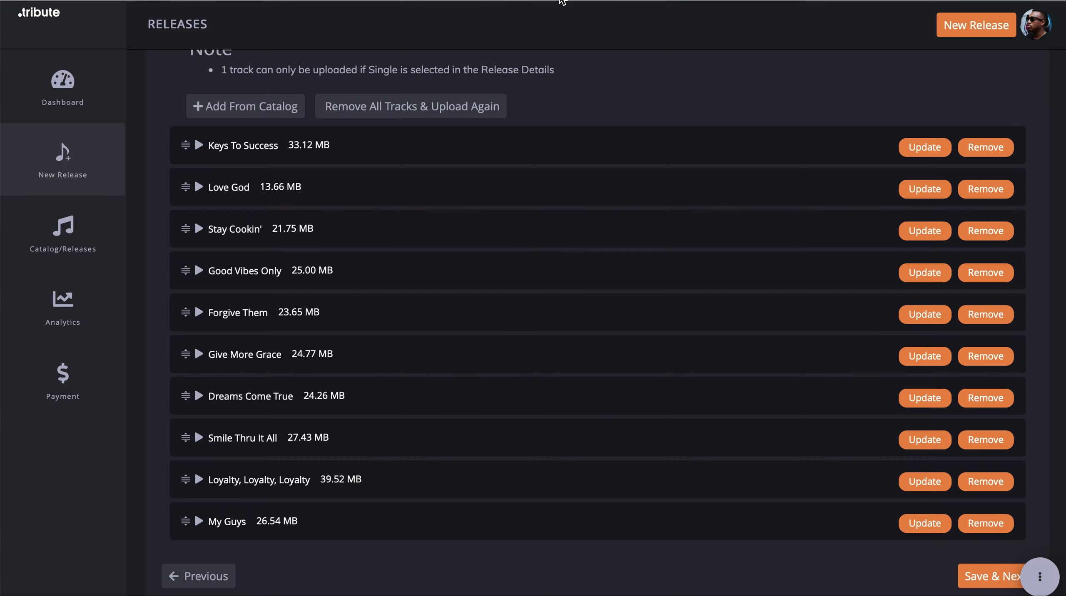
scroll(512, 374, "up", 3)
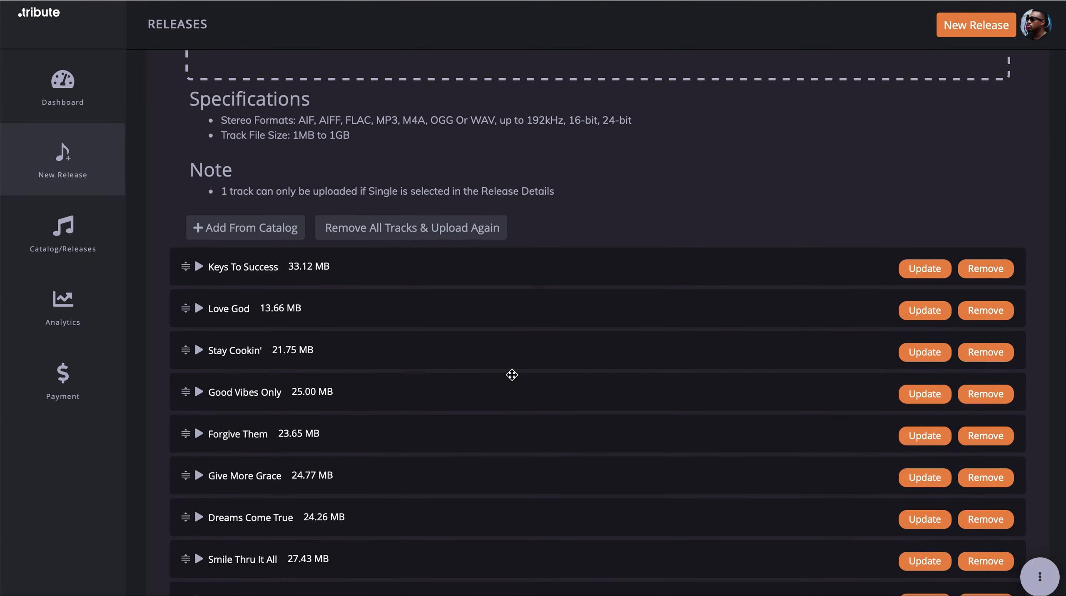
scroll(470, 303, "down", 2)
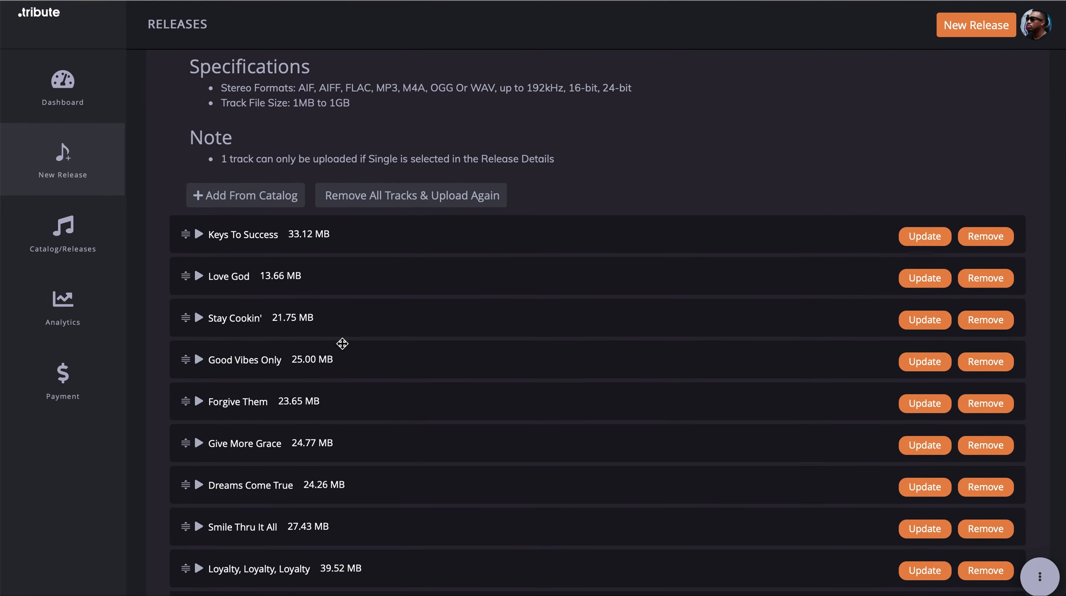
scroll(342, 343, "down", 5)
scroll(342, 343, "up", 4)
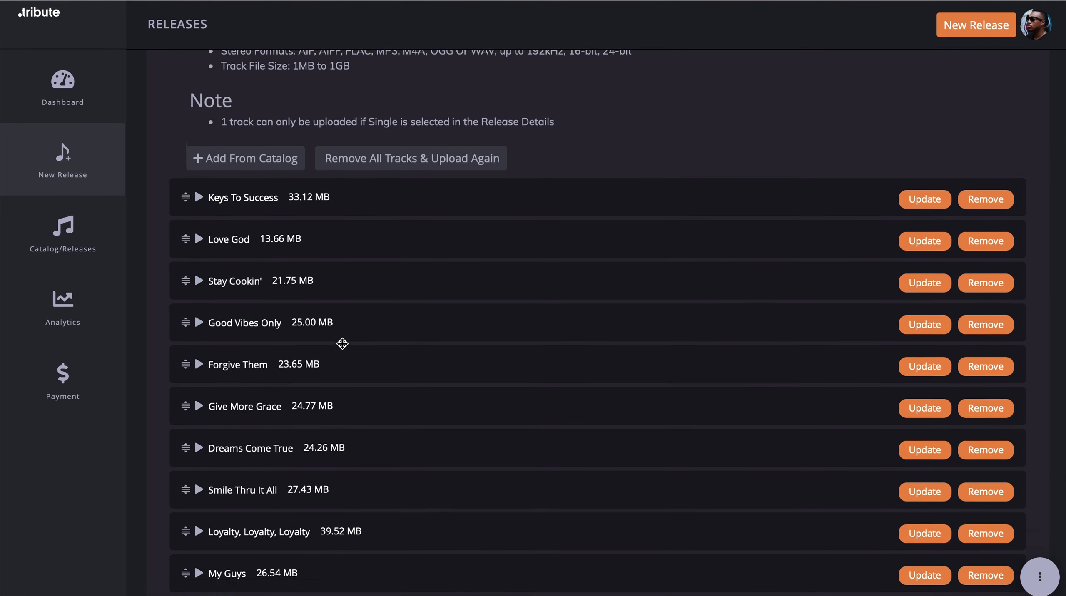
- Open the track details and mark track 1, Keys To Success, as instrumental
scroll(342, 343, "up", 6)
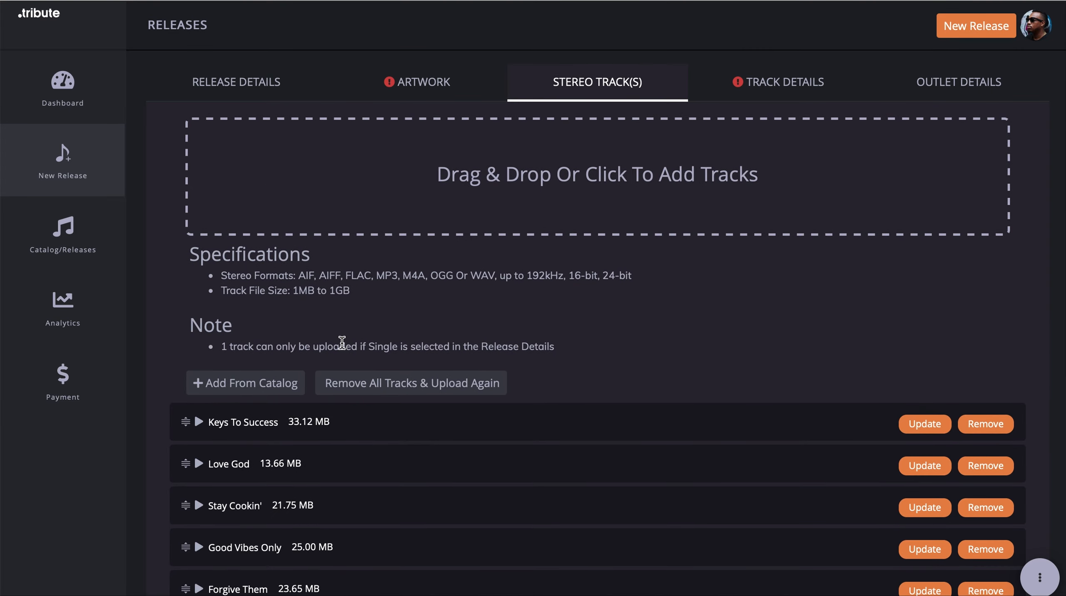
scroll(342, 343, "down", 7)
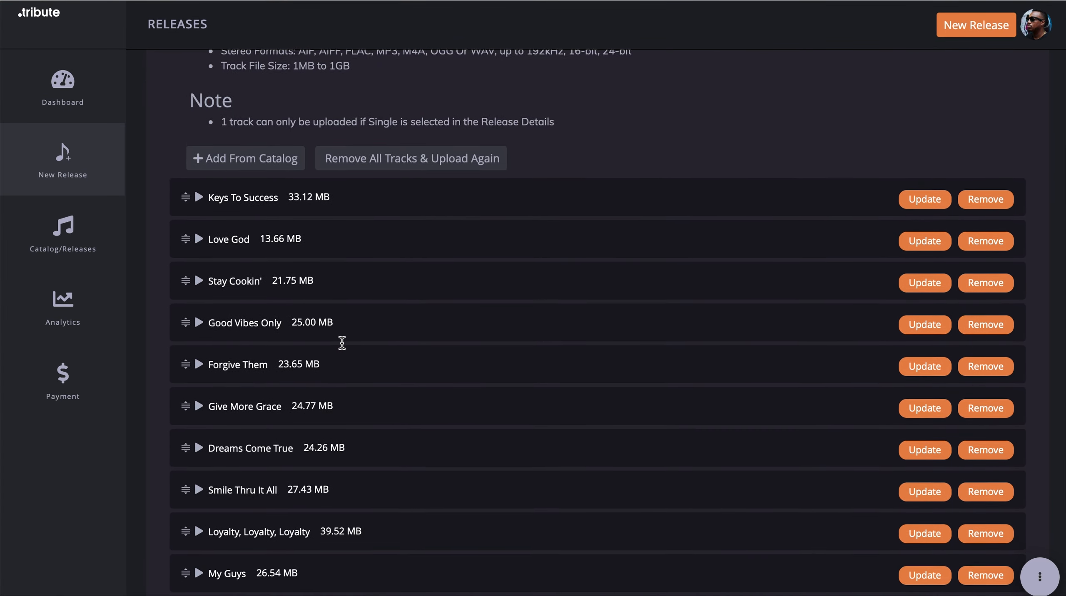
scroll(342, 343, "up", 7)
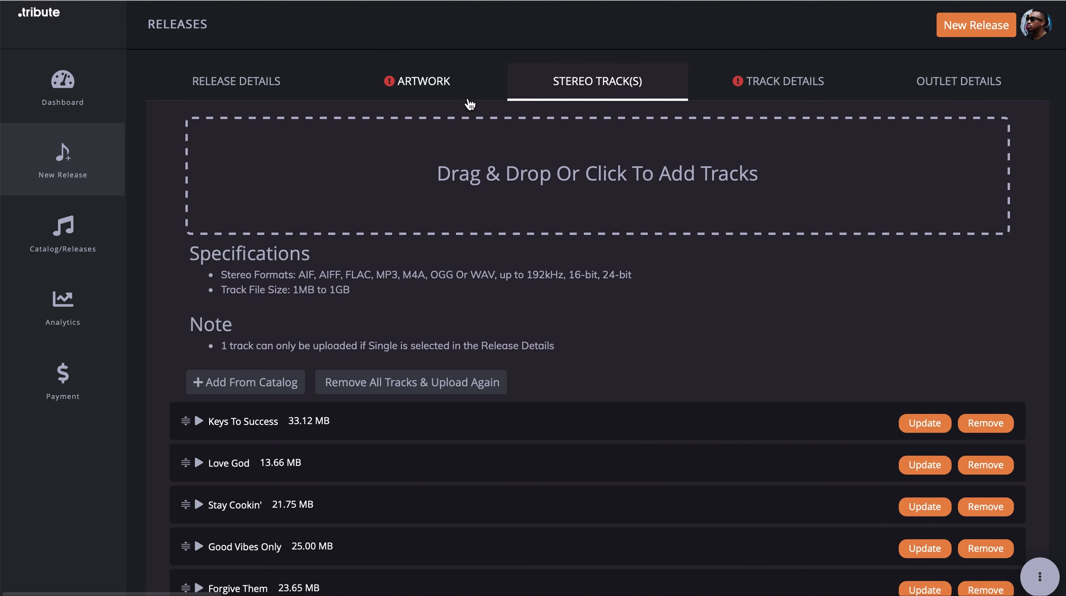
left_click(777, 83)
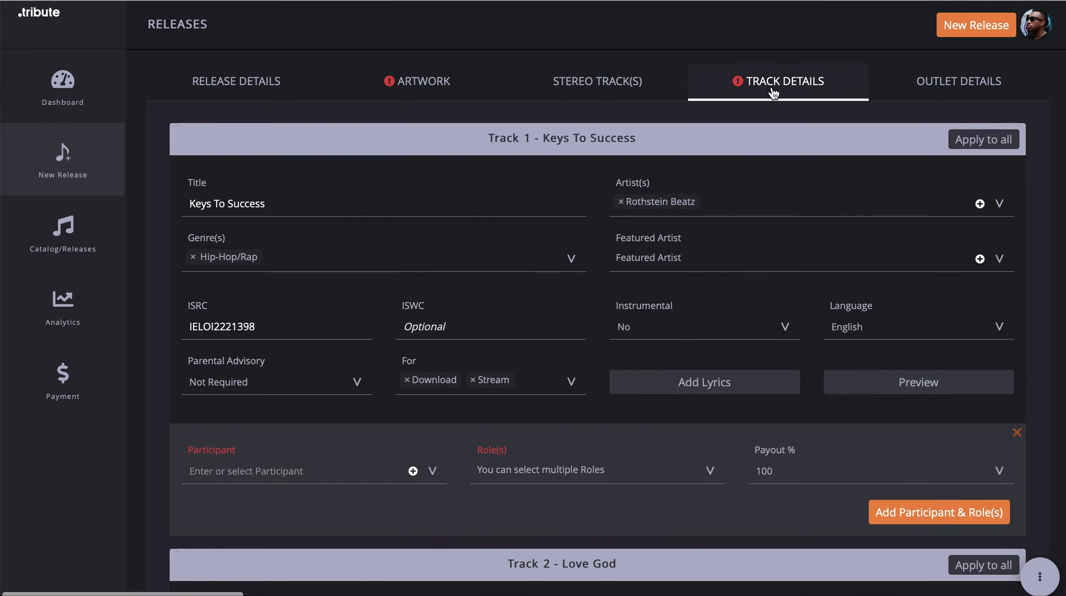
scroll(621, 286, "down", 1)
scroll(623, 294, "up", 1)
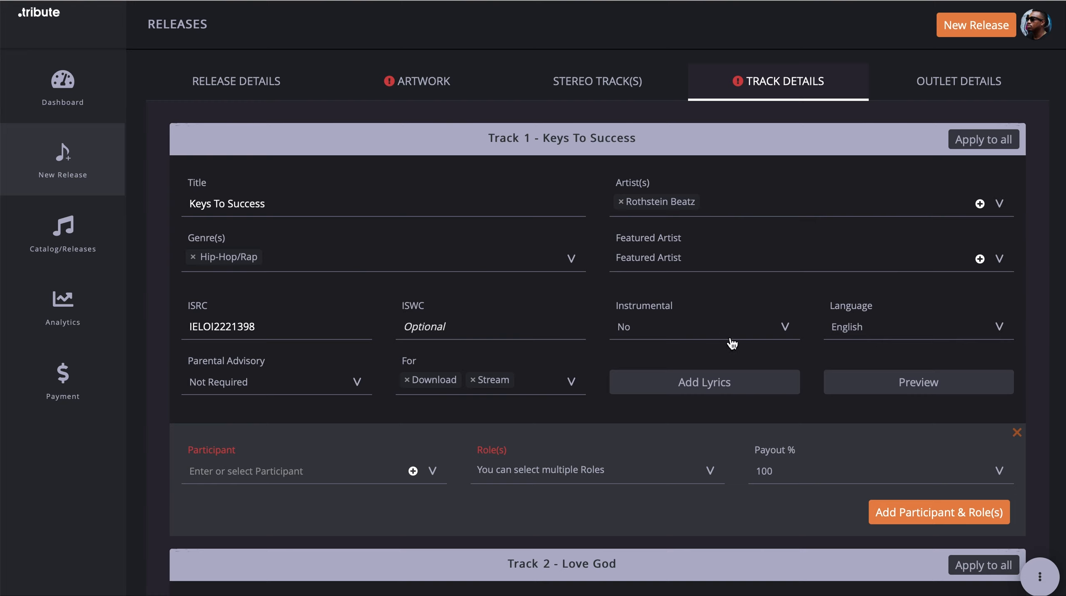
left_click(756, 329)
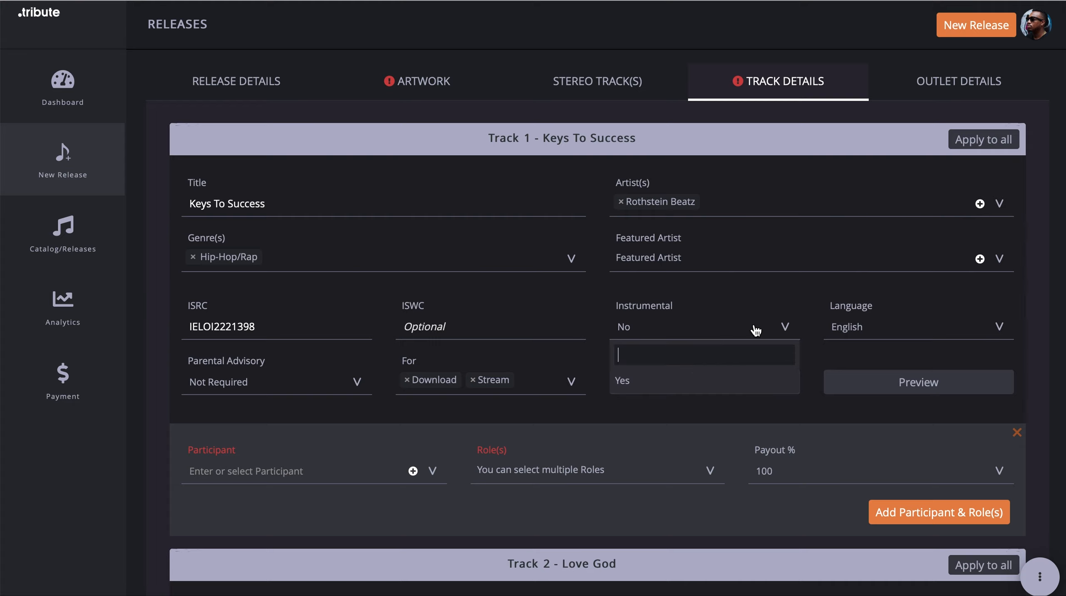
left_click(694, 381)
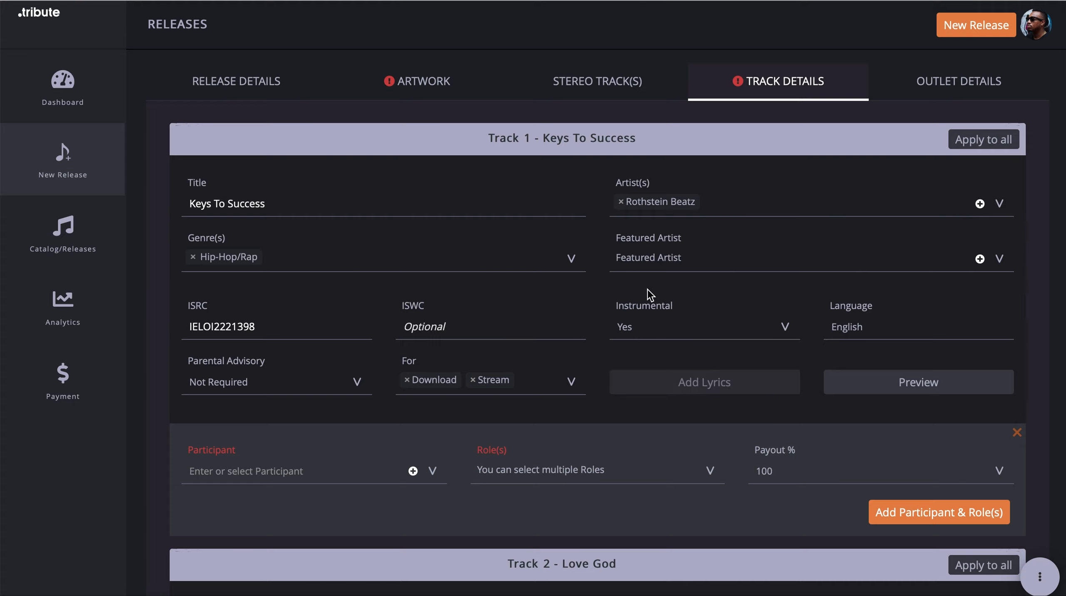
- Set the participant of track 1, Keys To Success, to the track's listed artist
scroll(649, 295, "down", 1)
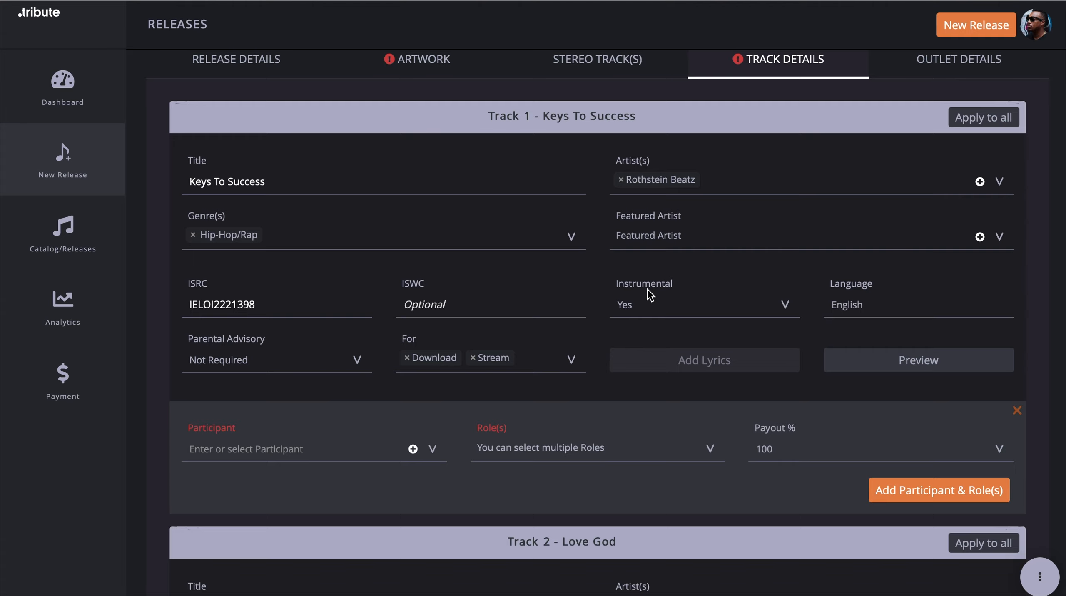
scroll(650, 294, "down", 1)
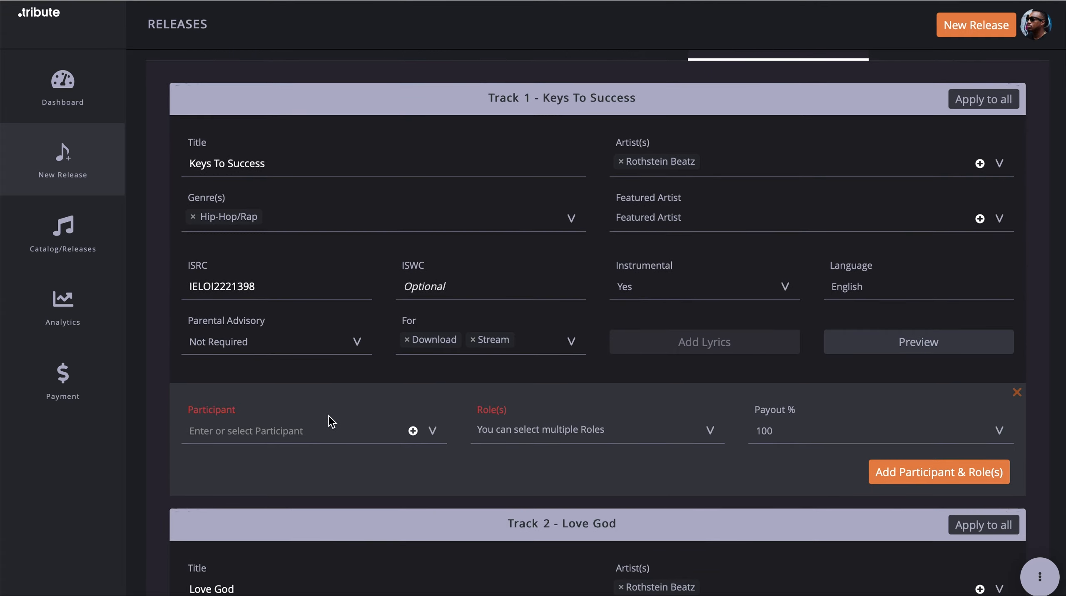
left_click(327, 433)
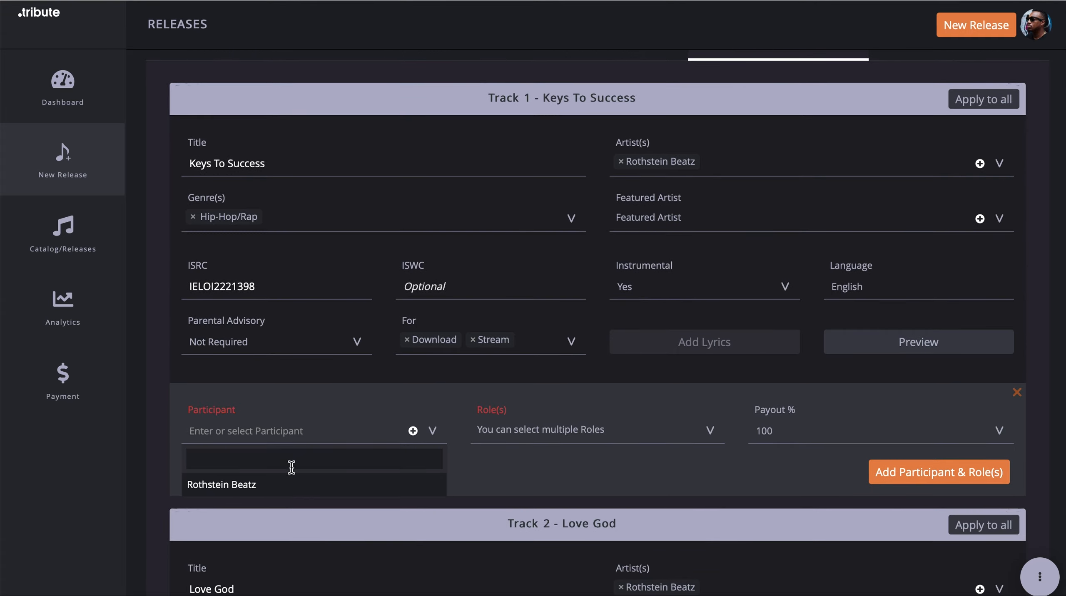
left_click(285, 496)
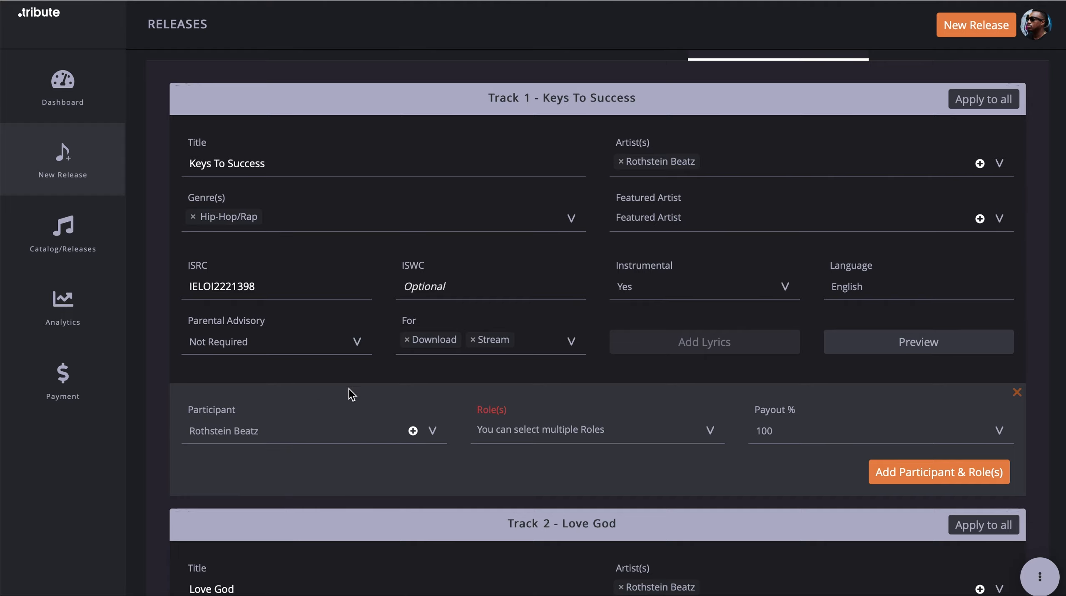
scroll(352, 393, "up", 1)
scroll(352, 392, "down", 1)
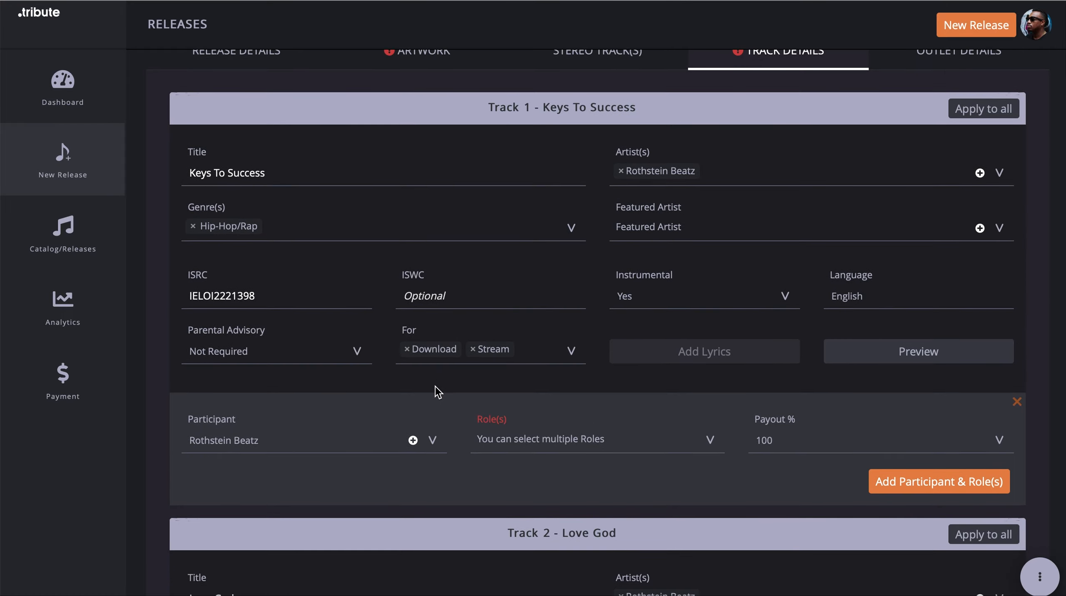
- Assign the Composer (Music) and Producer roles to the participant of Keys To Success
left_click(556, 442)
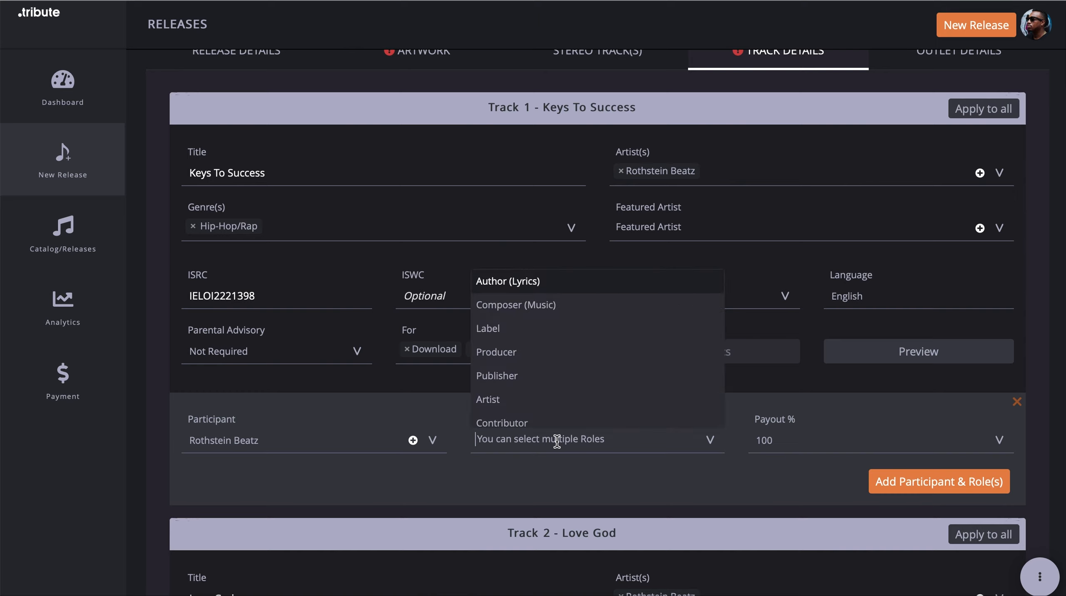
left_click(521, 309)
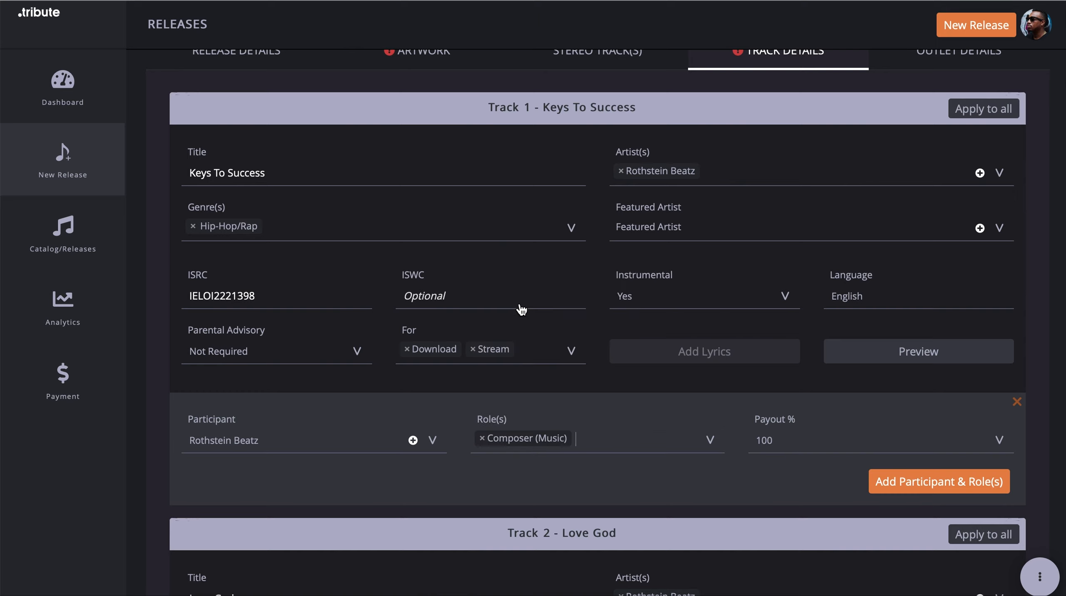
left_click(599, 434)
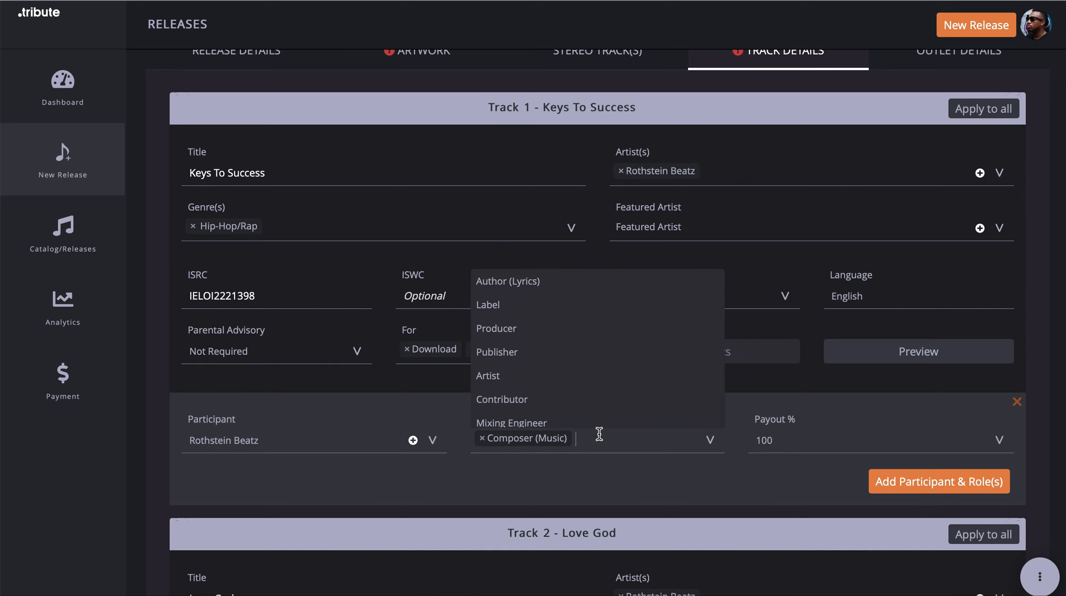
left_click(509, 330)
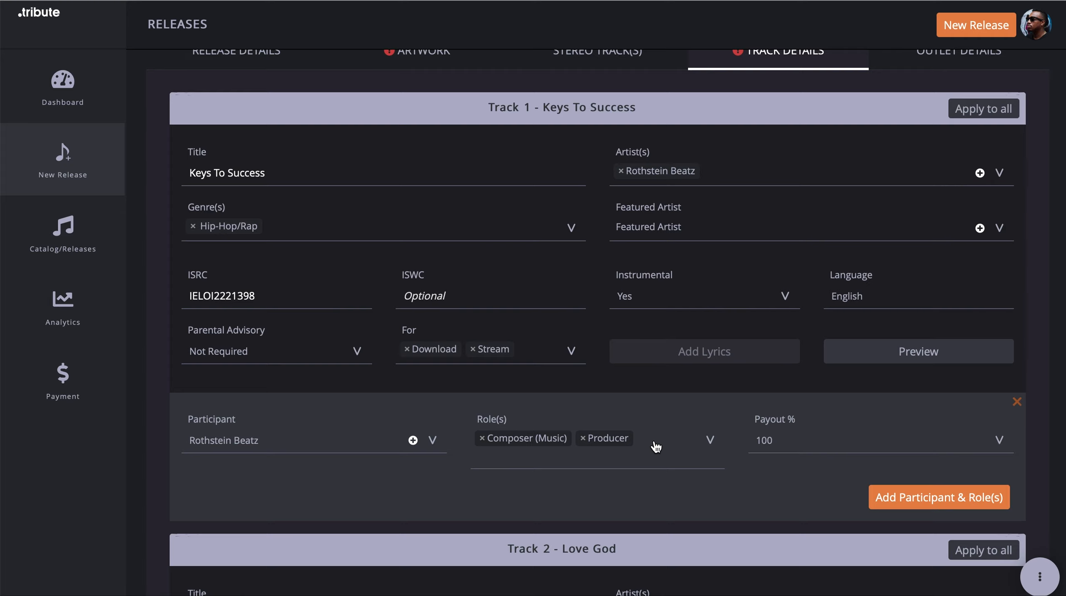
- Examine the preview clip's start, end and duration settings for Keys To Success without saving a preview
scroll(655, 445, "up", 1)
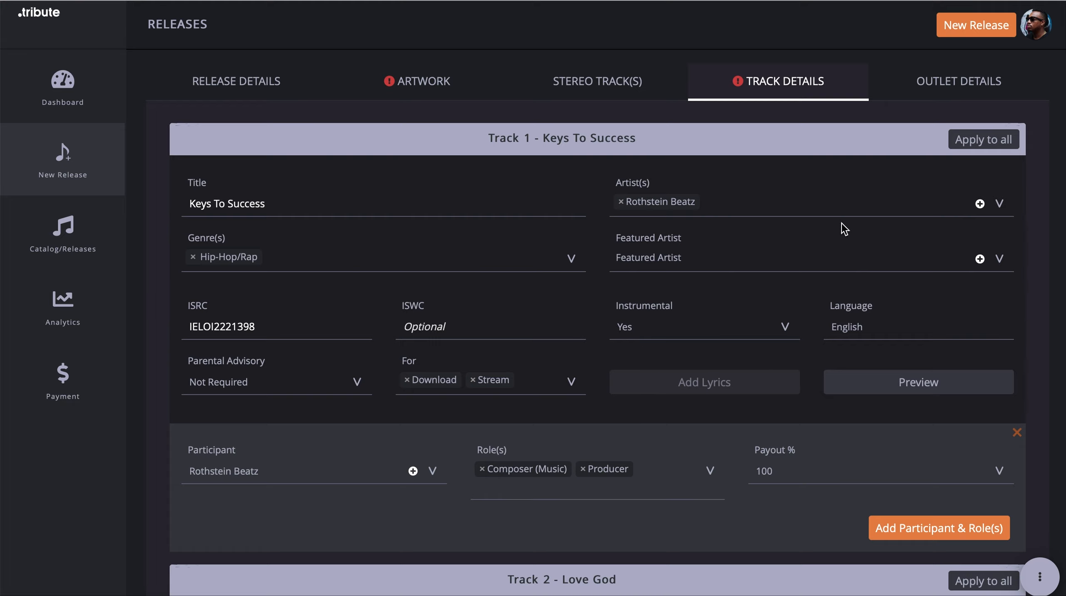
left_click(868, 387)
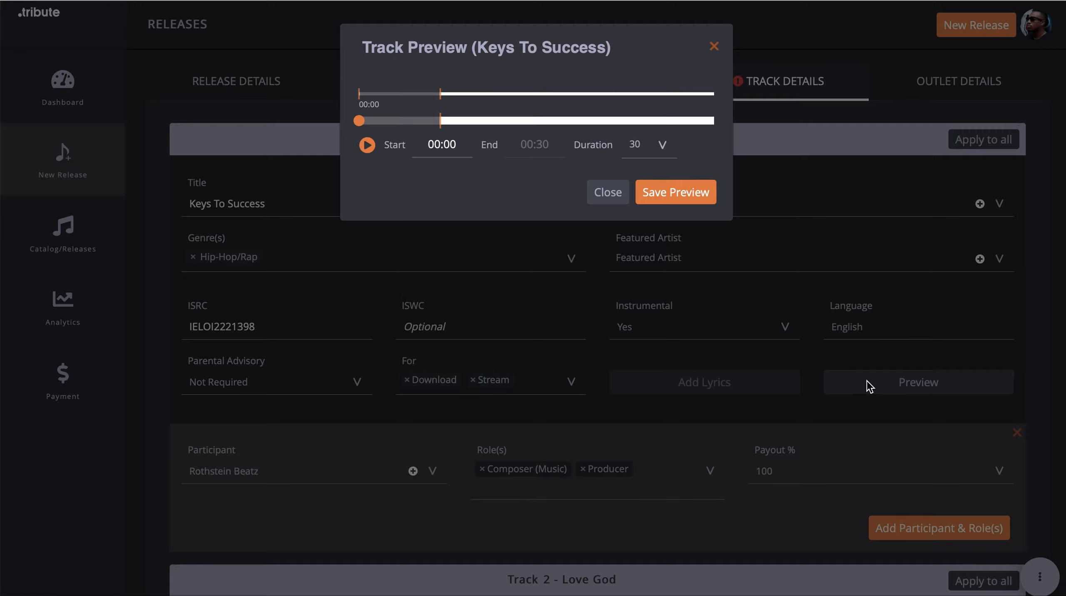
left_click(605, 195)
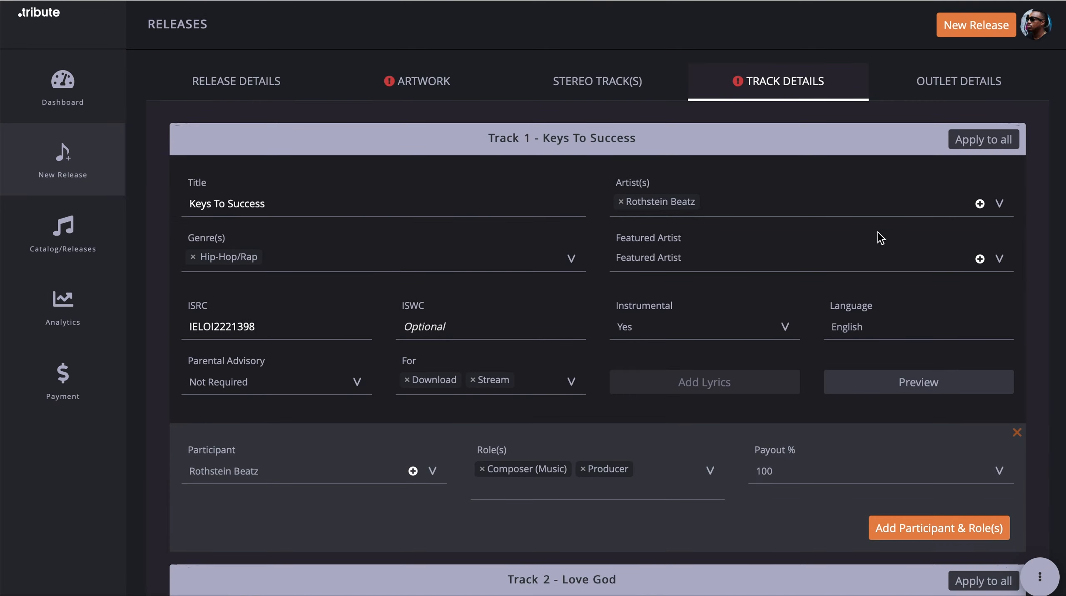
- Apply the Keys To Success track details to all tracks and check the entries for Love God
left_click(978, 142)
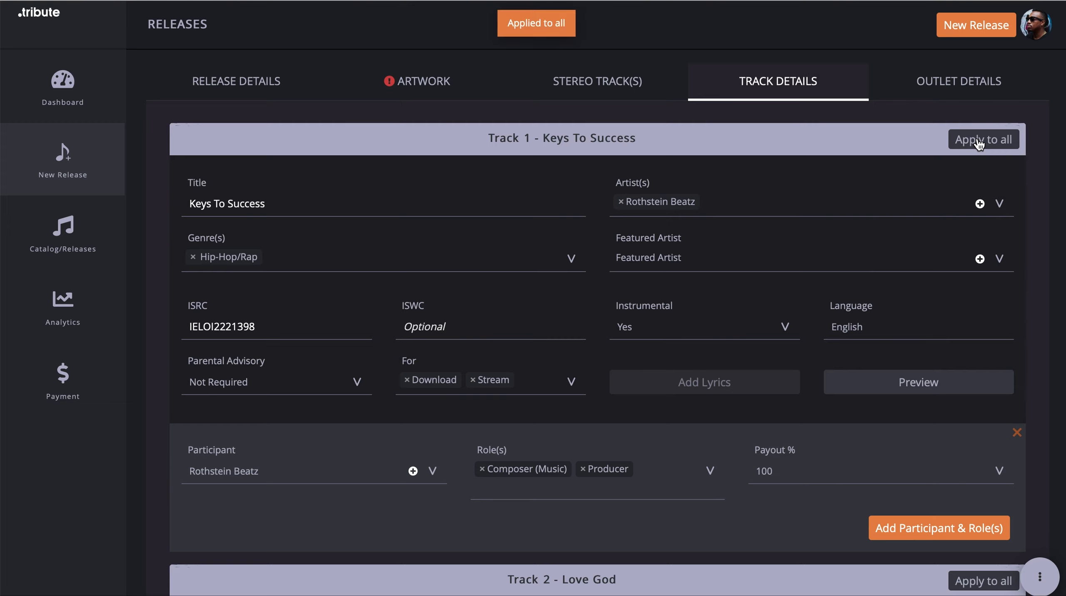
scroll(909, 258, "down", 10)
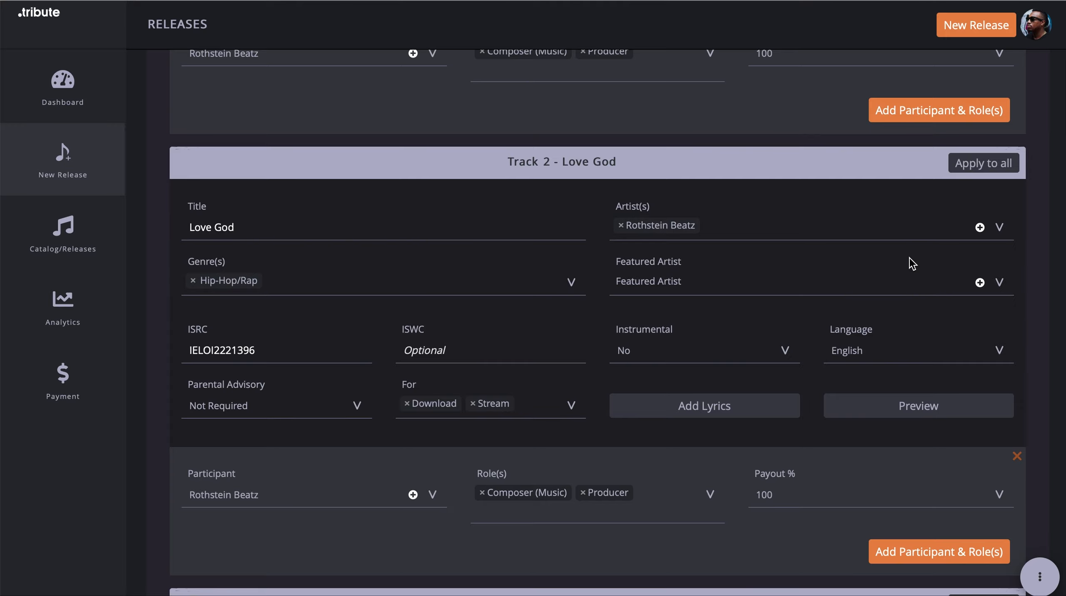
scroll(909, 257, "down", 6)
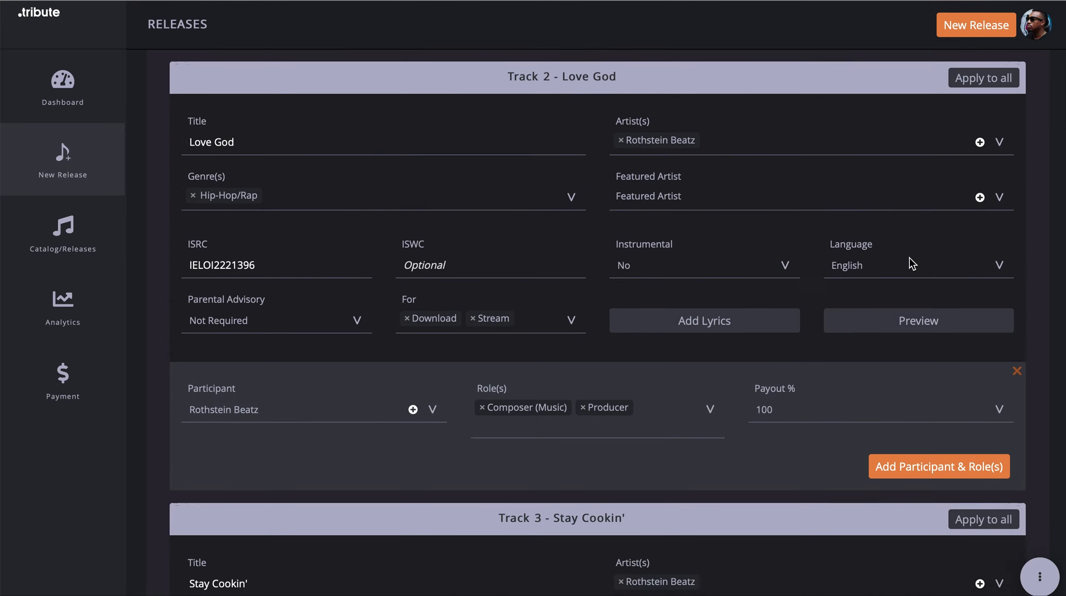
scroll(909, 258, "up", 20)
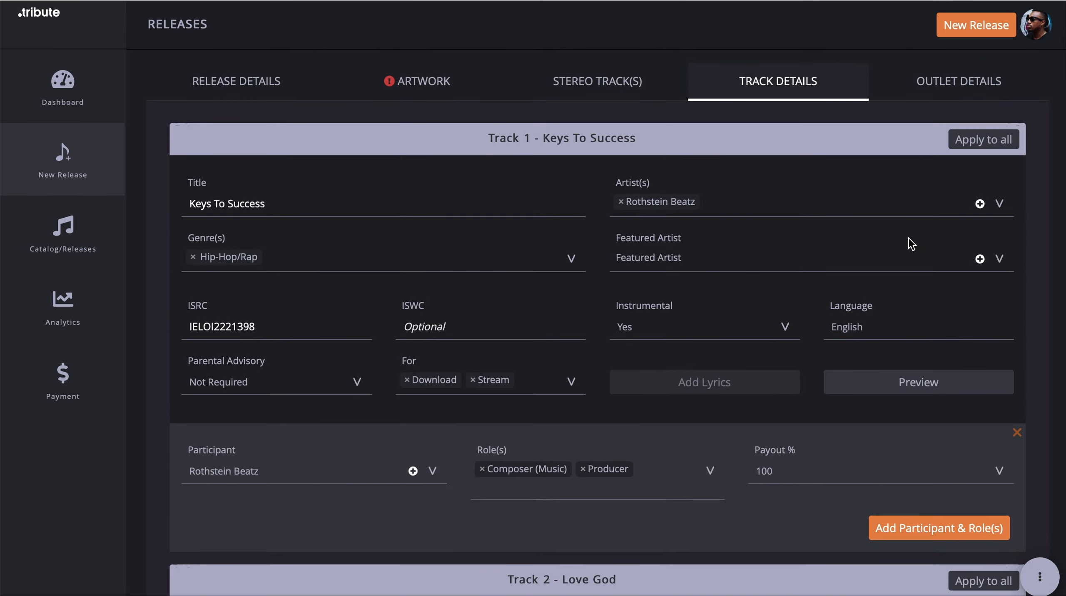
- Examine the release's outlet details, checking the selected outlets and their release start dates from Outlet Group 1 to Melon
left_click(941, 87)
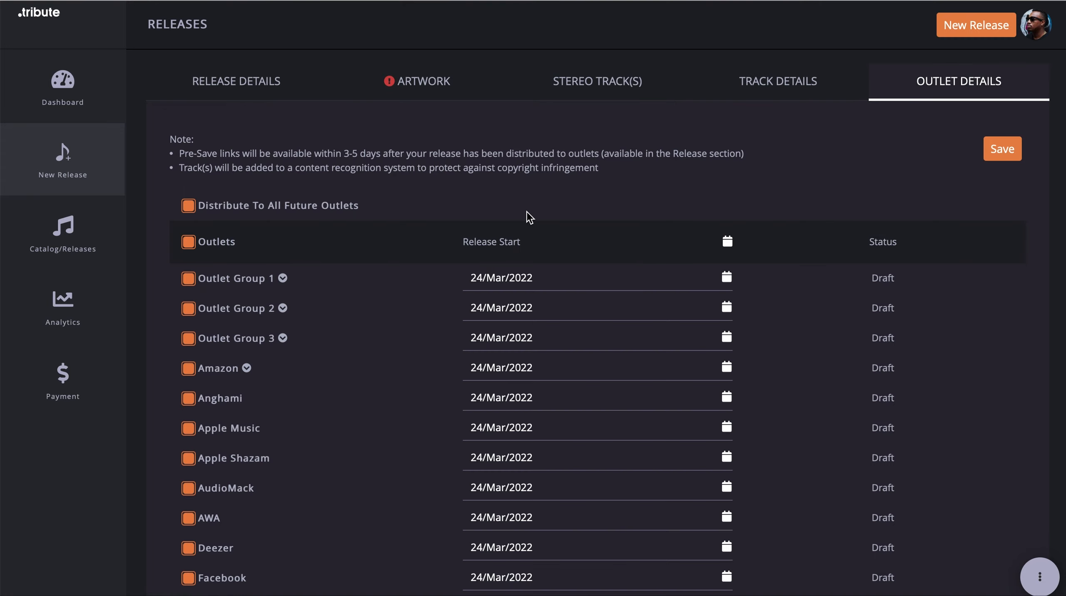
scroll(495, 320, "down", 2)
scroll(495, 321, "up", 2)
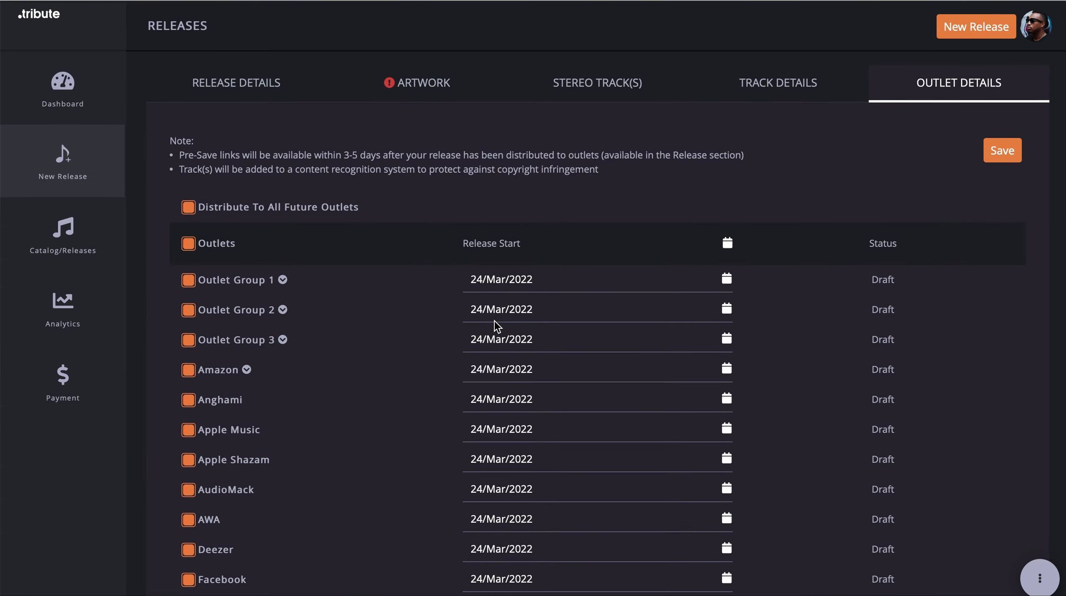
scroll(494, 321, "down", 1)
scroll(495, 321, "down", 5)
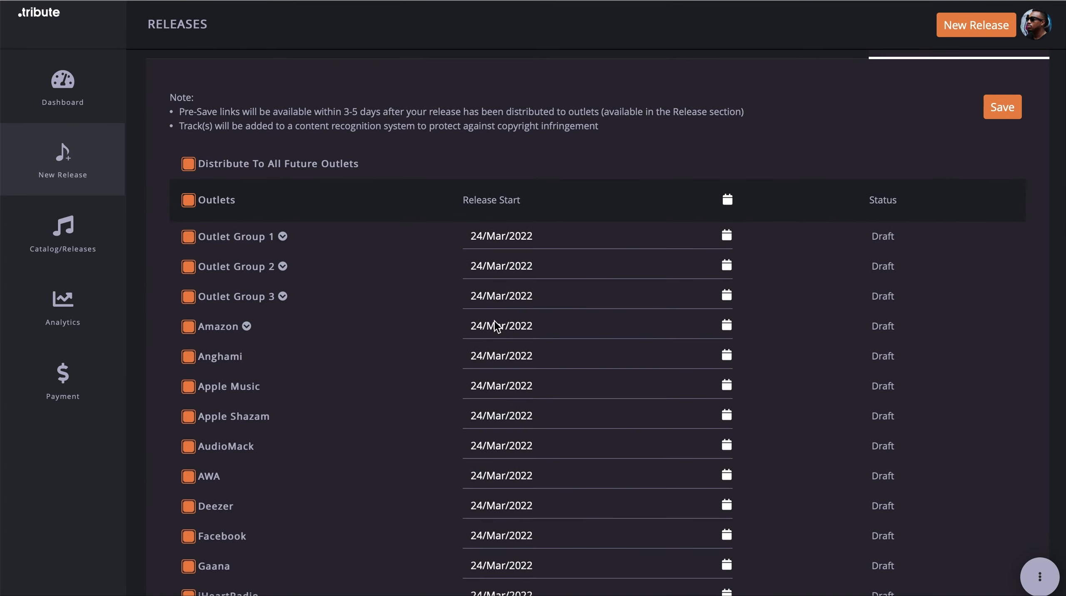
scroll(495, 321, "up", 5)
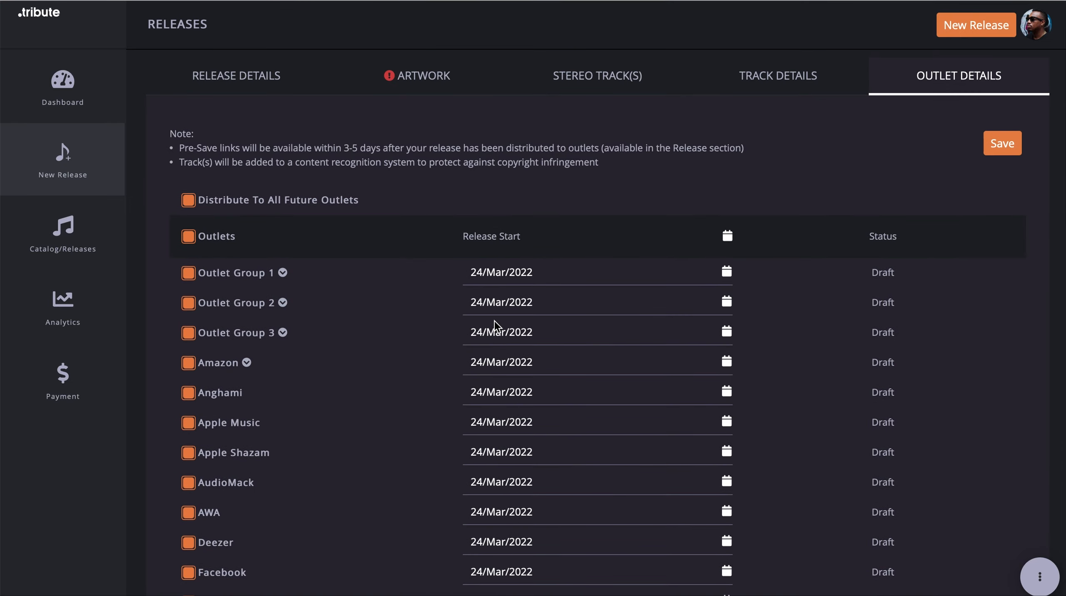
scroll(495, 321, "down", 15)
scroll(494, 321, "up", 15)
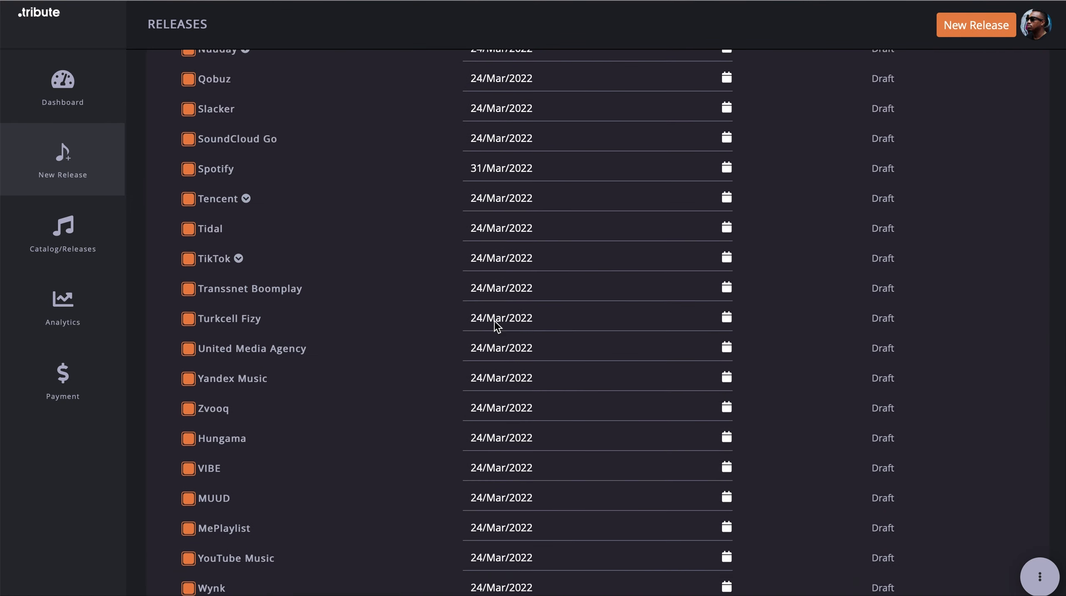
scroll(495, 321, "up", 2)
scroll(192, 283, "down", 5)
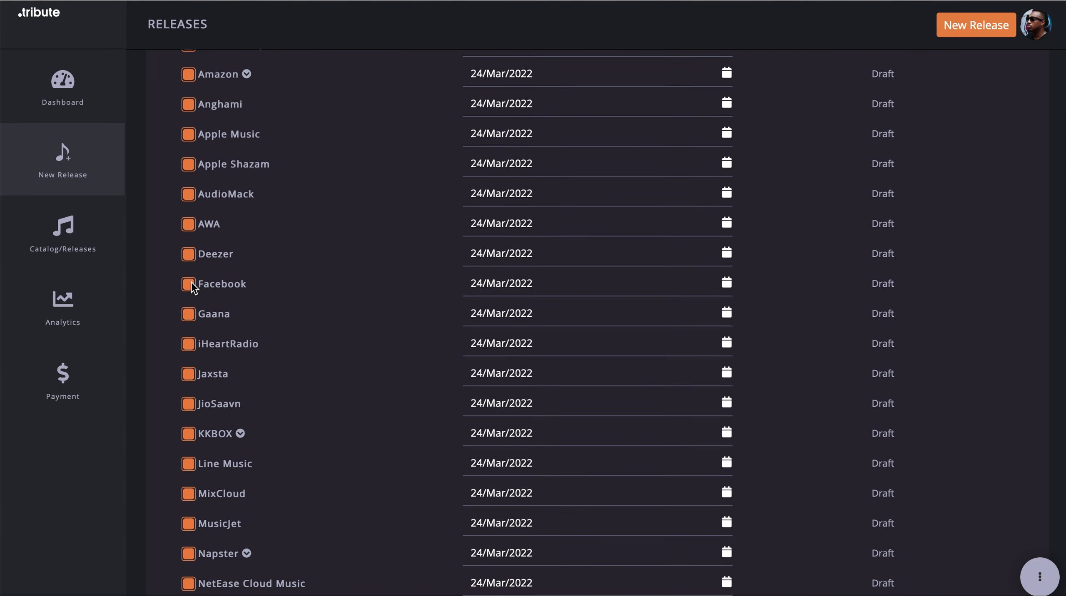
scroll(192, 288, "down", 2)
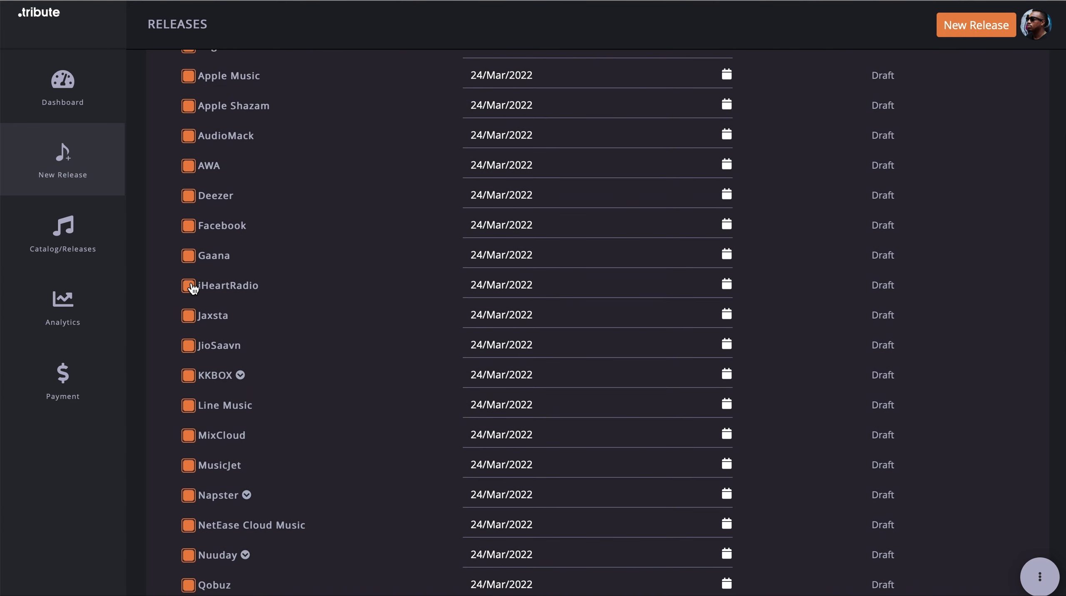
scroll(193, 288, "down", 3)
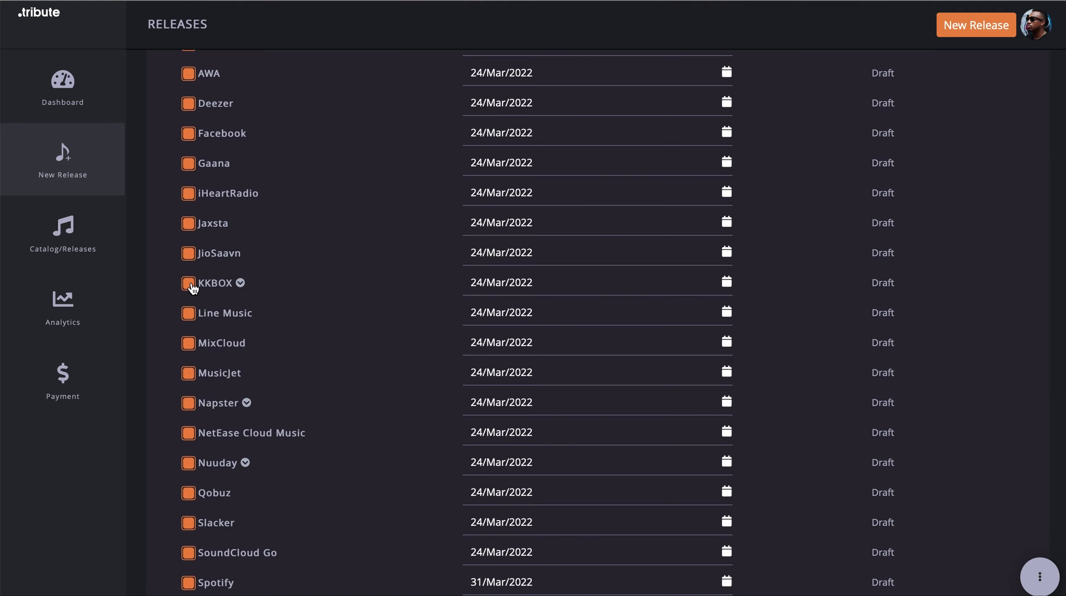
scroll(192, 288, "down", 5)
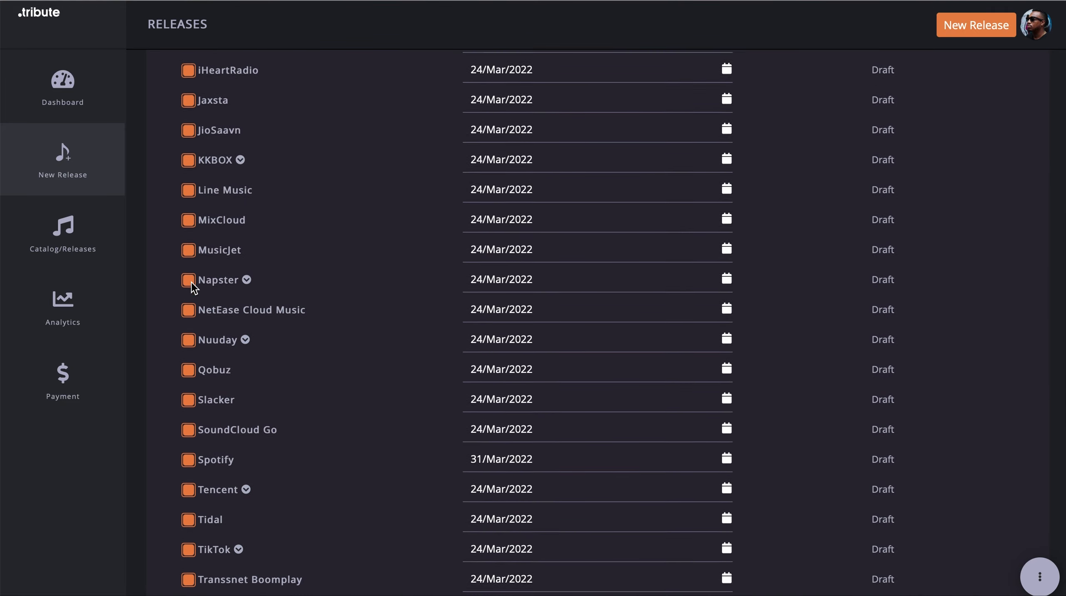
scroll(191, 282, "down", 10)
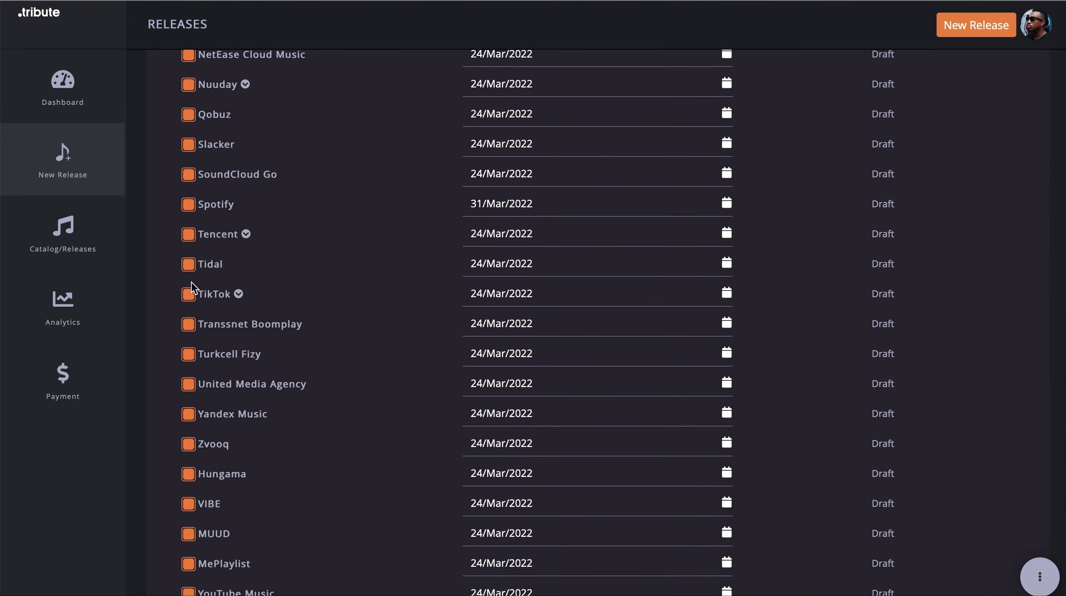
scroll(191, 282, "down", 5)
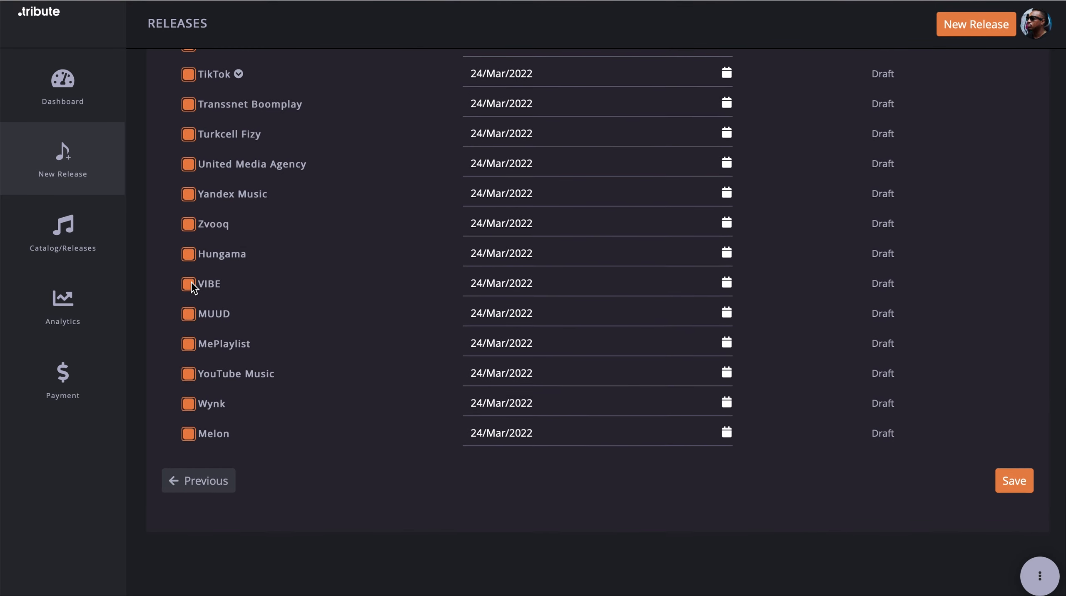
scroll(191, 282, "up", 14)
scroll(191, 281, "up", 20)
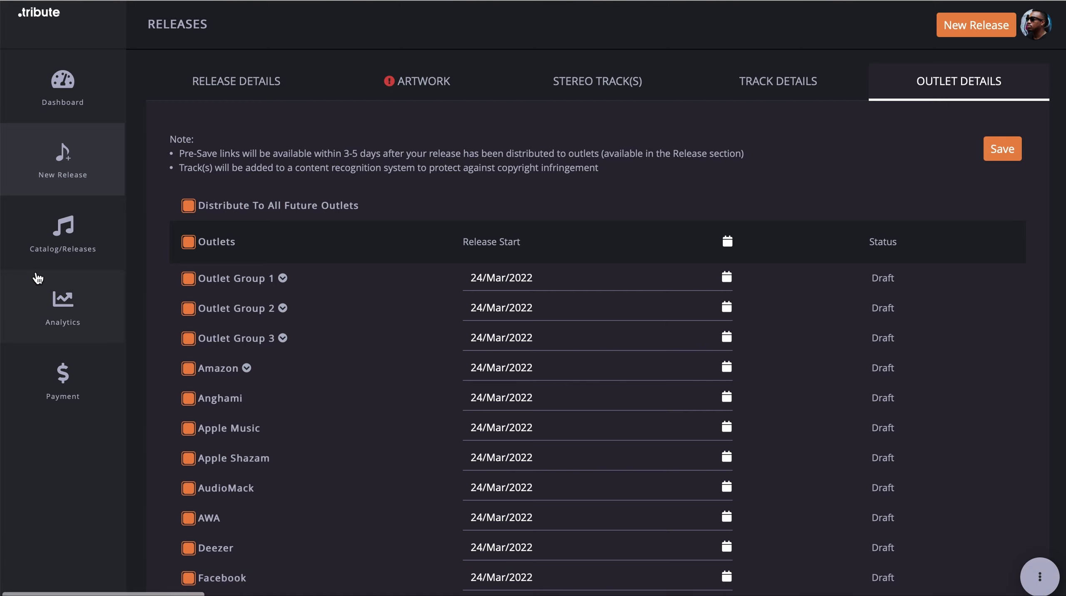
- Switch from the browser to another open application
key("super+Tab")
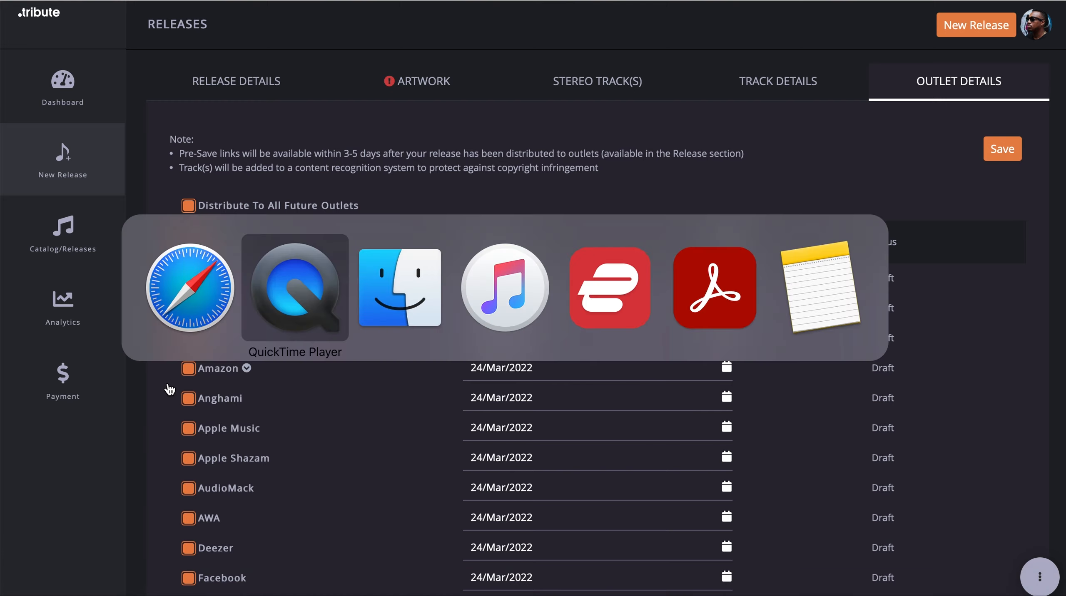